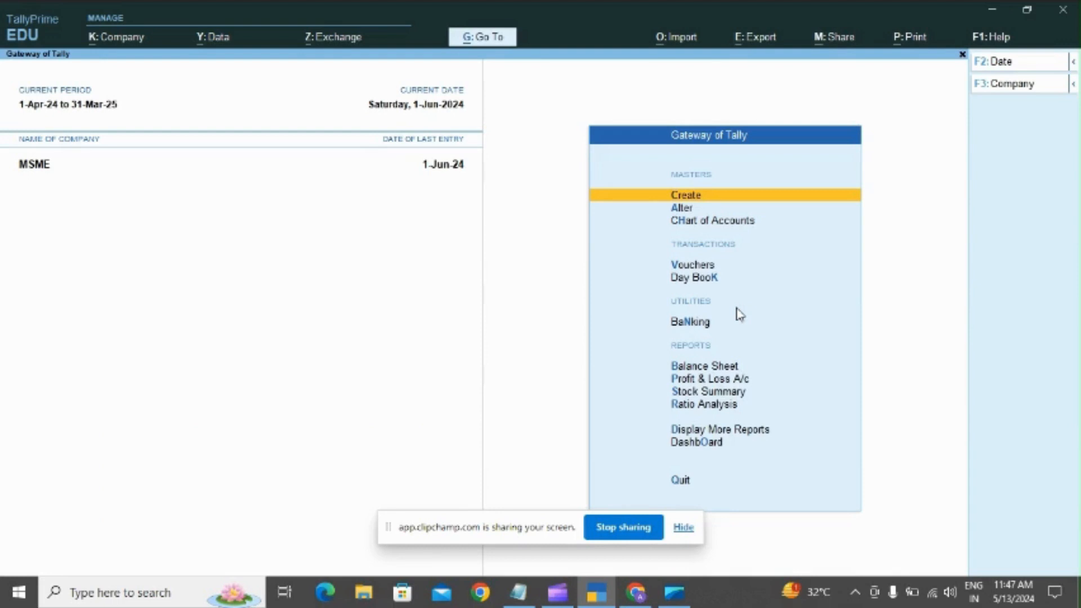
# Check the company's accounting, inventory and taxation feature settings, leaving them as they are.
pyautogui.click(144, 47)
pyautogui.press('Down')
pyautogui.press('Down')
pyautogui.press('Down')
pyautogui.press('Down')
pyautogui.press('Down')
pyautogui.press('Down')
pyautogui.press('Down')
pyautogui.press('Down')
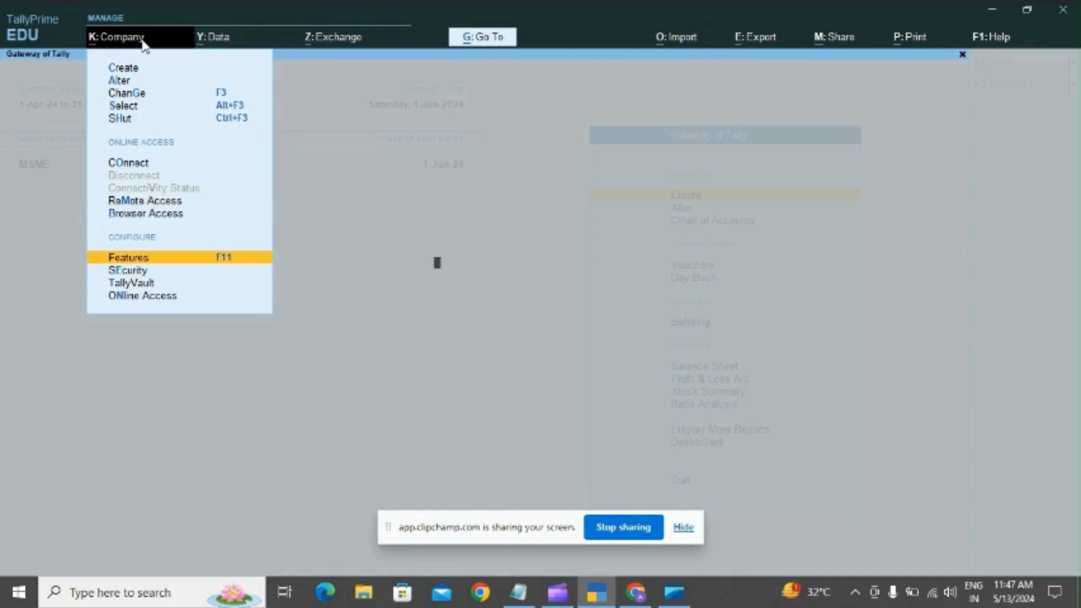
pyautogui.press('Return')
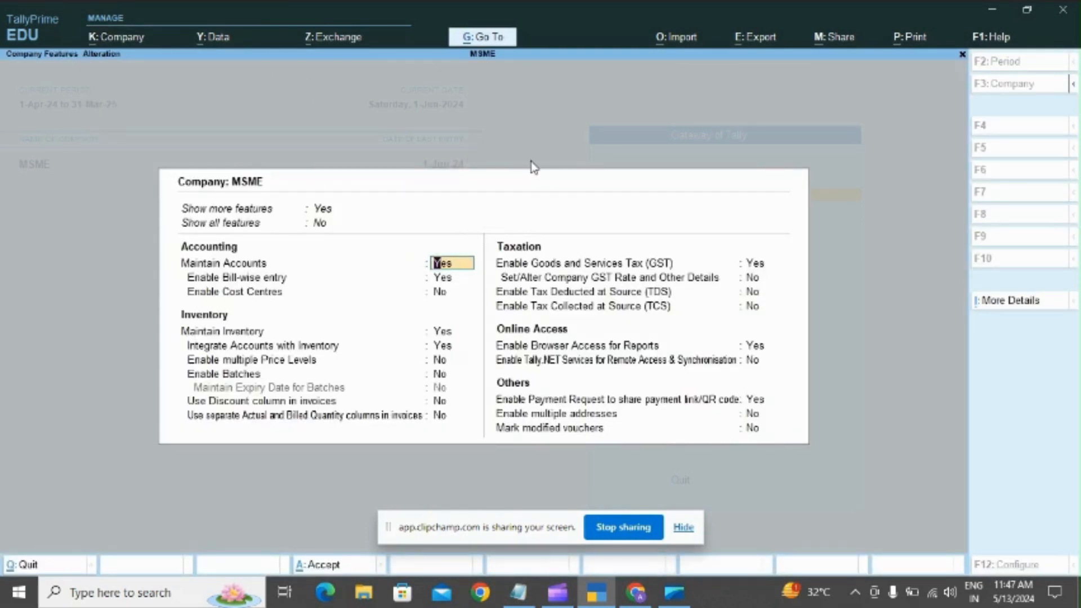
pyautogui.press('Escape')
# Search the list of reports for MSME and clear the search text.
pyautogui.hotkey('alt', 'g')
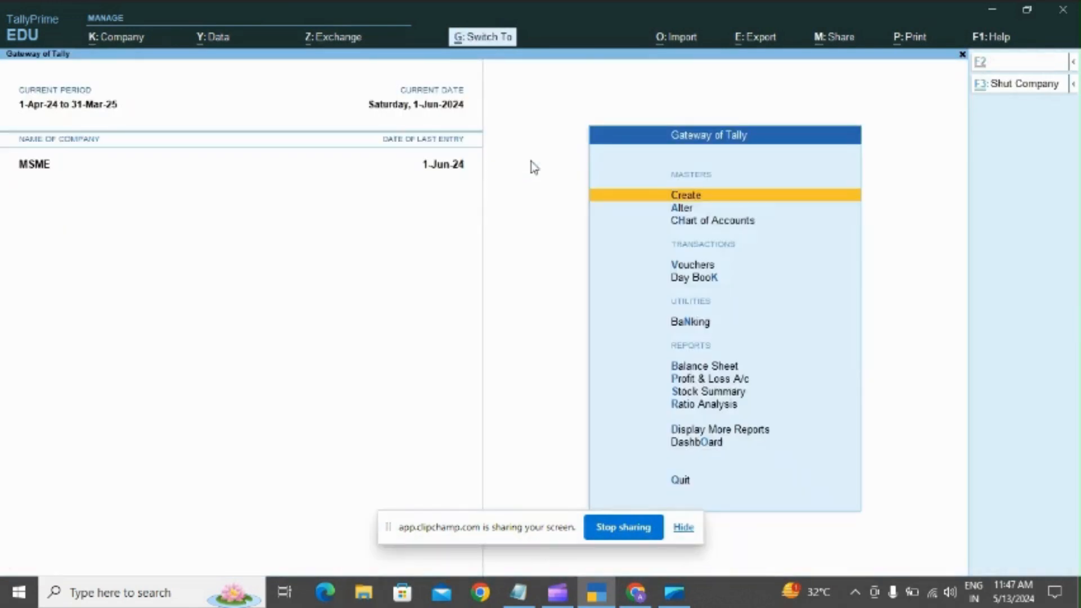
pyautogui.write('MSMe')
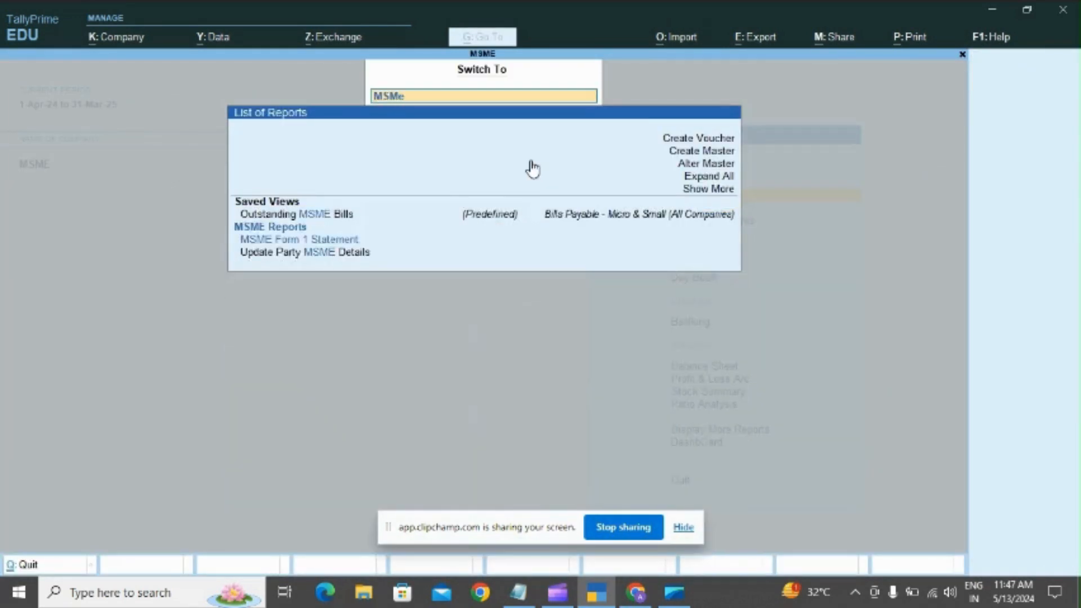
pyautogui.press('Down')
pyautogui.press('Down')
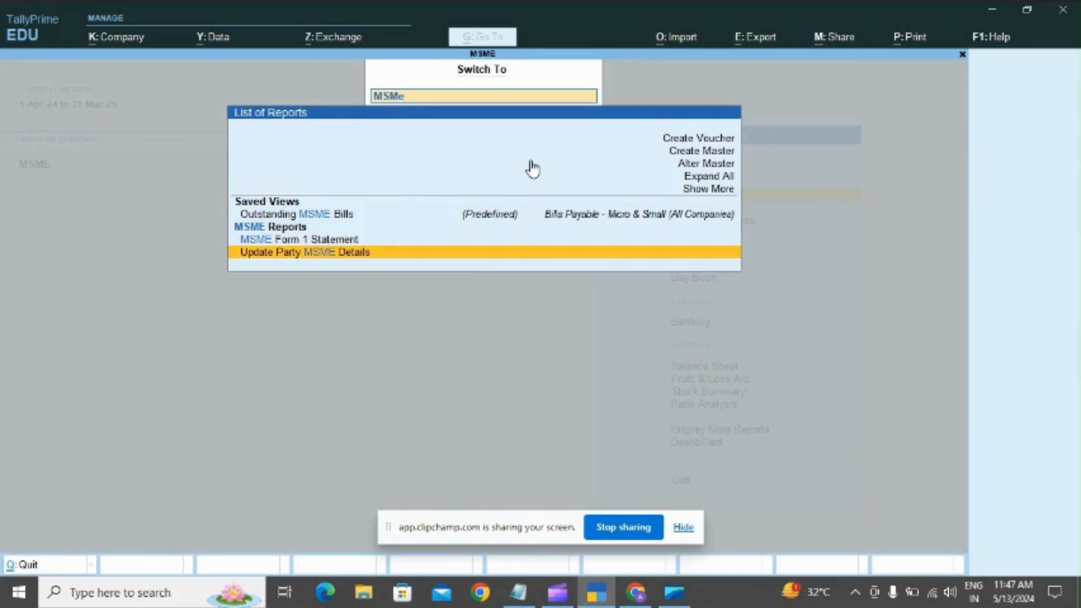
pyautogui.press('BackSpace')
pyautogui.press('BackSpace')
pyautogui.press('BackSpace')
pyautogui.press('BackSpace')
# Open the creation form for a new ledger master.
pyautogui.press('Up')
pyautogui.press('Up')
pyautogui.press('Up')
pyautogui.press('Up')
pyautogui.press('Up')
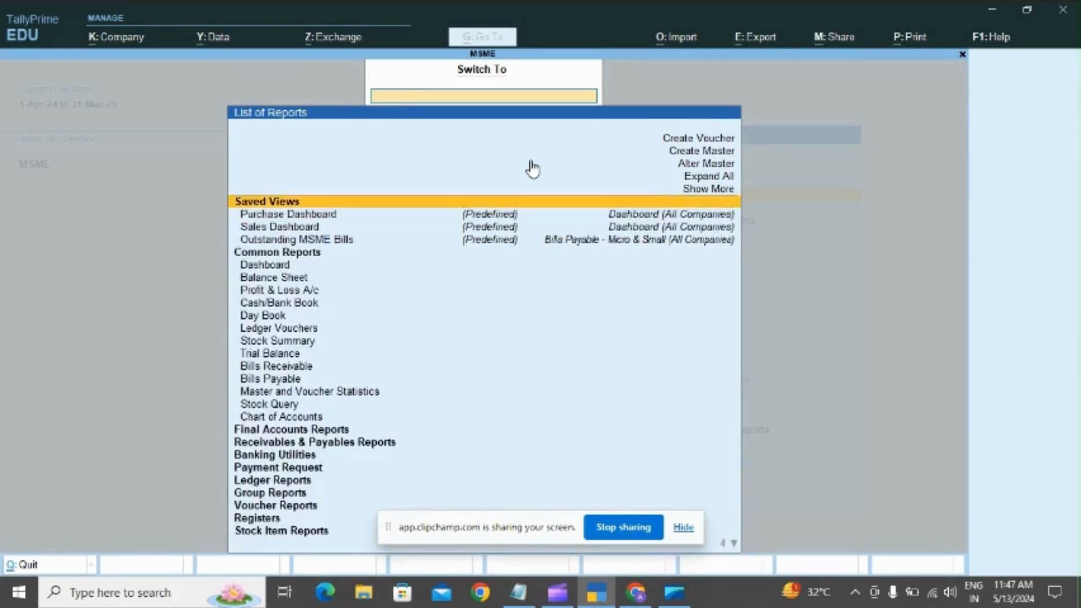
pyautogui.press('Return')
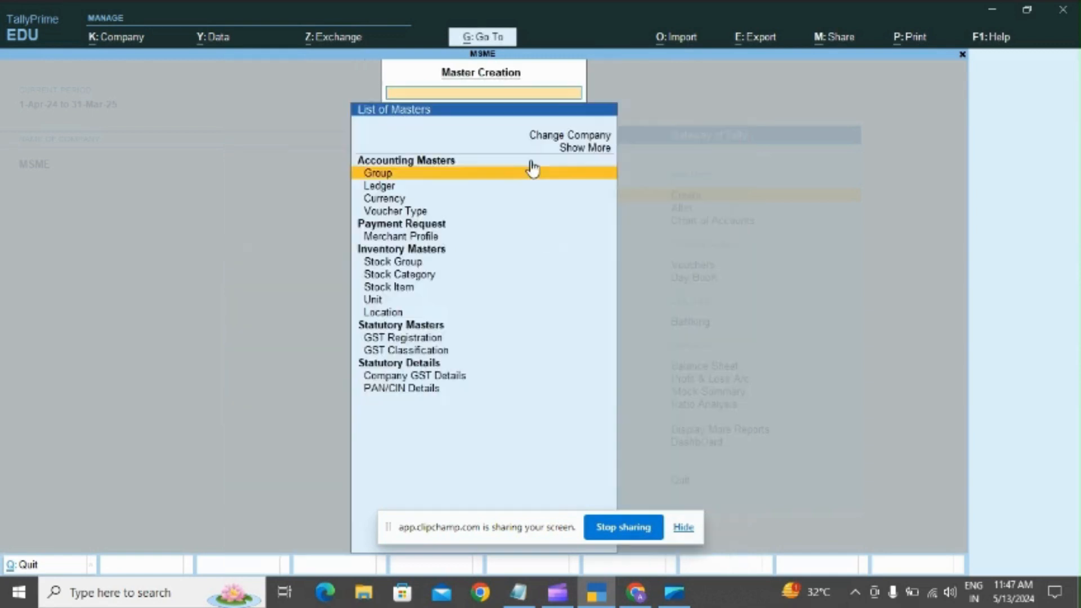
pyautogui.press('Down')
pyautogui.press('Return')
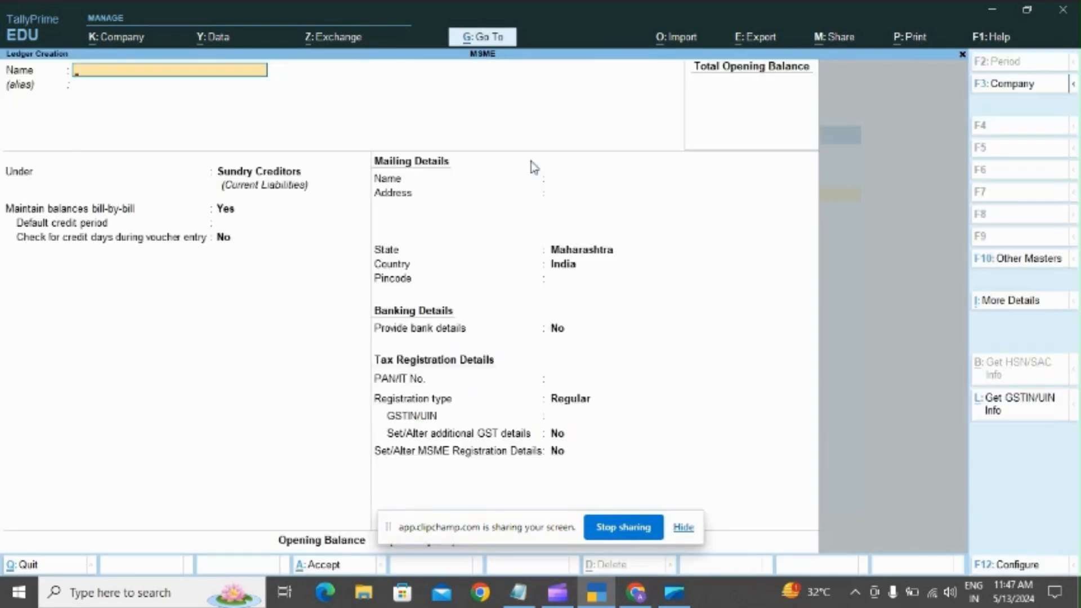
# Name the new ledger MSME Supplier 5 and place it under Sundry Creditors with bill-by-bill balances maintained.
pyautogui.write('MSME Supplier')
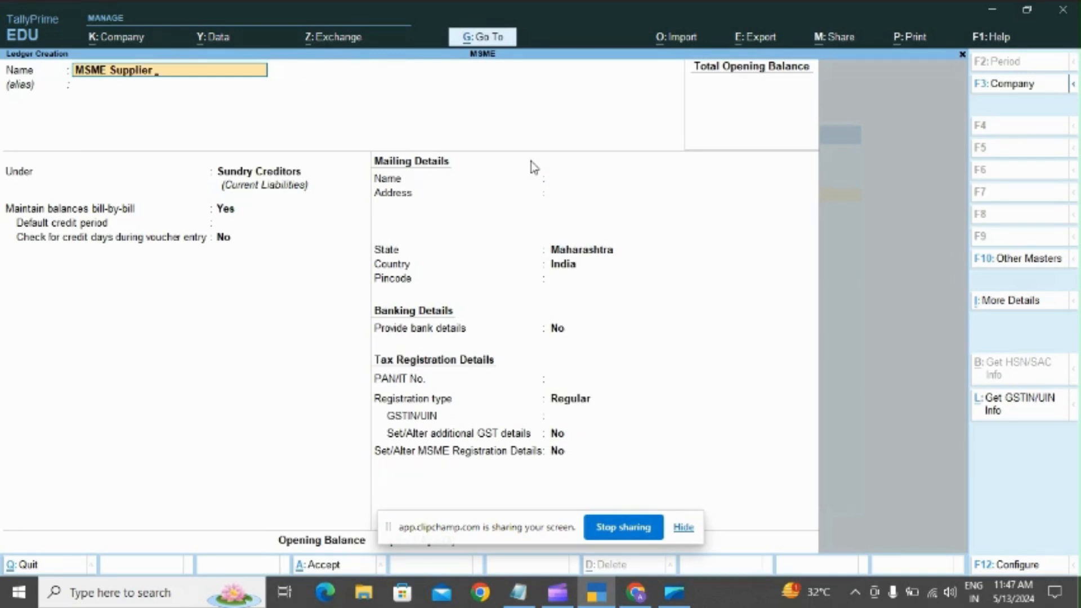
pyautogui.write(' 5')
pyautogui.press('Return')
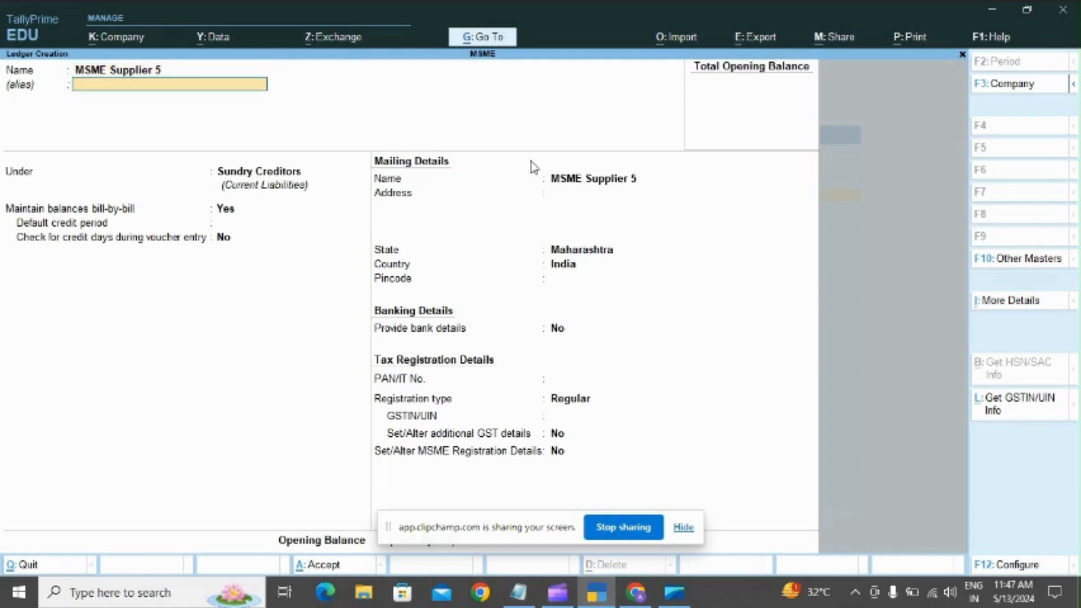
pyautogui.press('Return')
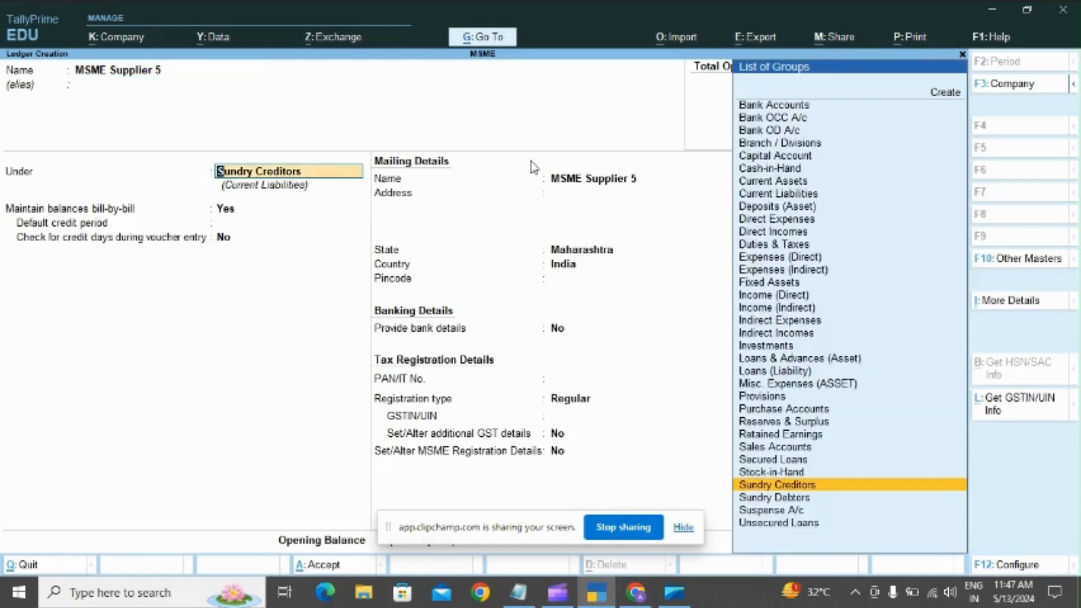
pyautogui.press('Return')
pyautogui.press('Return')
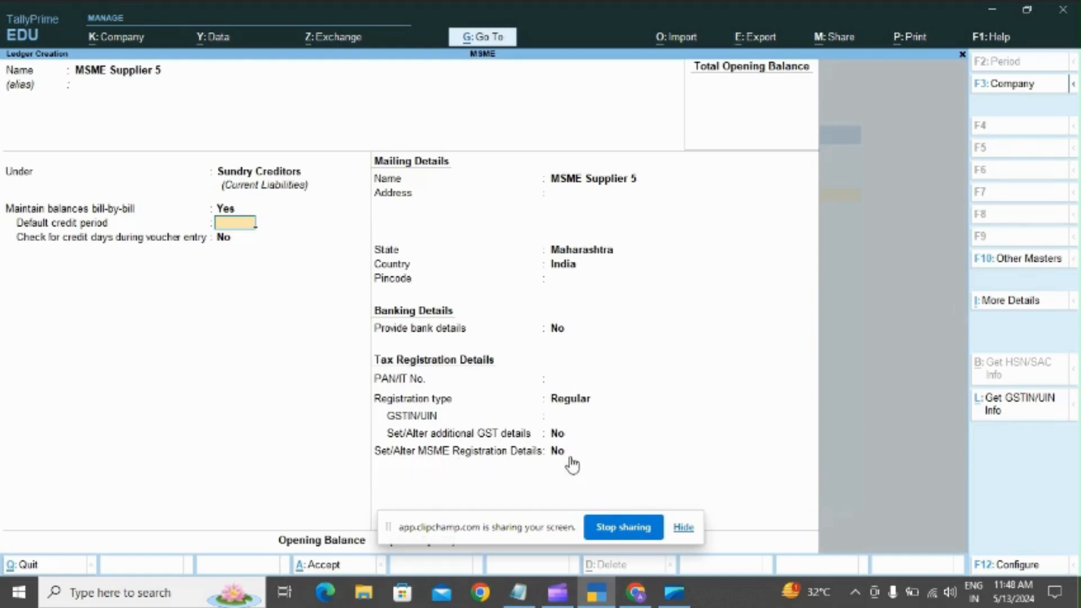
# Check the Provide MSME Registration Details option in the ledger configuration and return to the ledger form.
pyautogui.click(1053, 572)
pyautogui.press('Down')
pyautogui.press('Down')
pyautogui.press('Down')
pyautogui.press('Down')
pyautogui.press('Down')
pyautogui.press('Down')
pyautogui.press('Down')
pyautogui.press('Down')
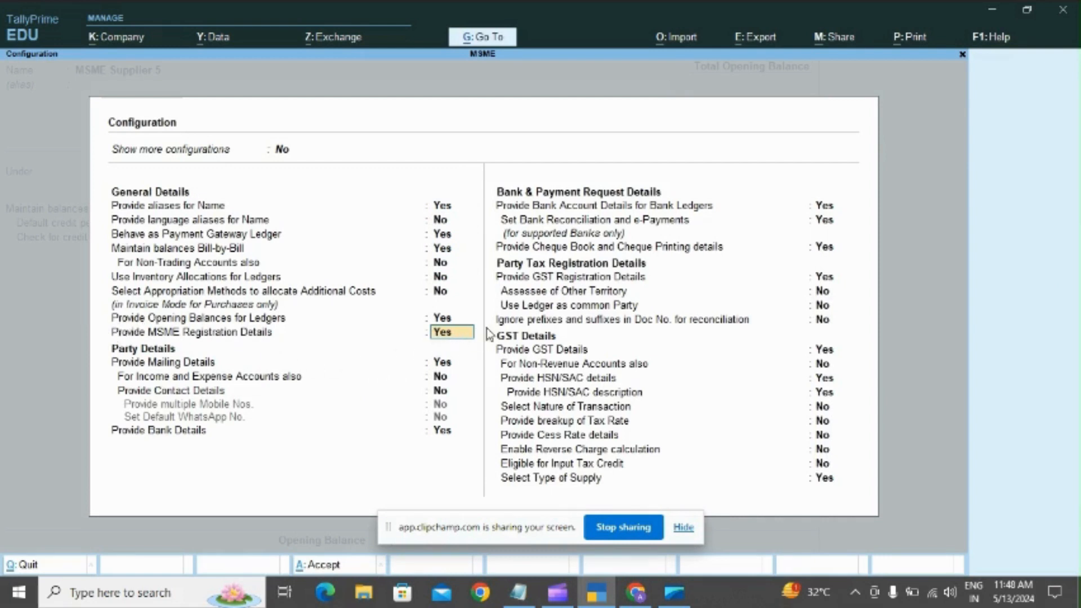
pyautogui.press('Down')
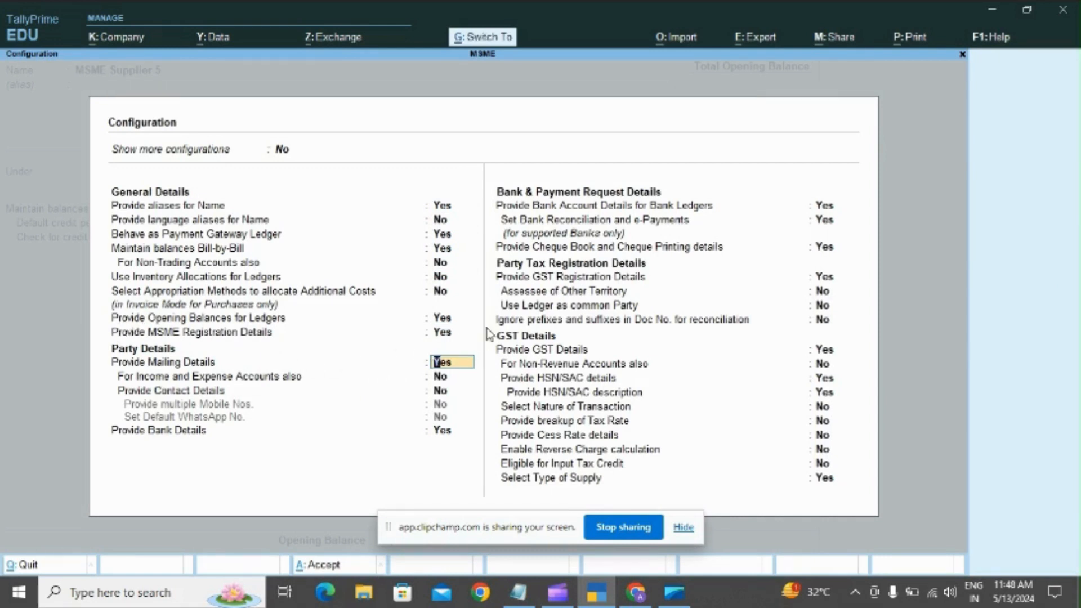
pyautogui.hotkey('ctrl', 'a')
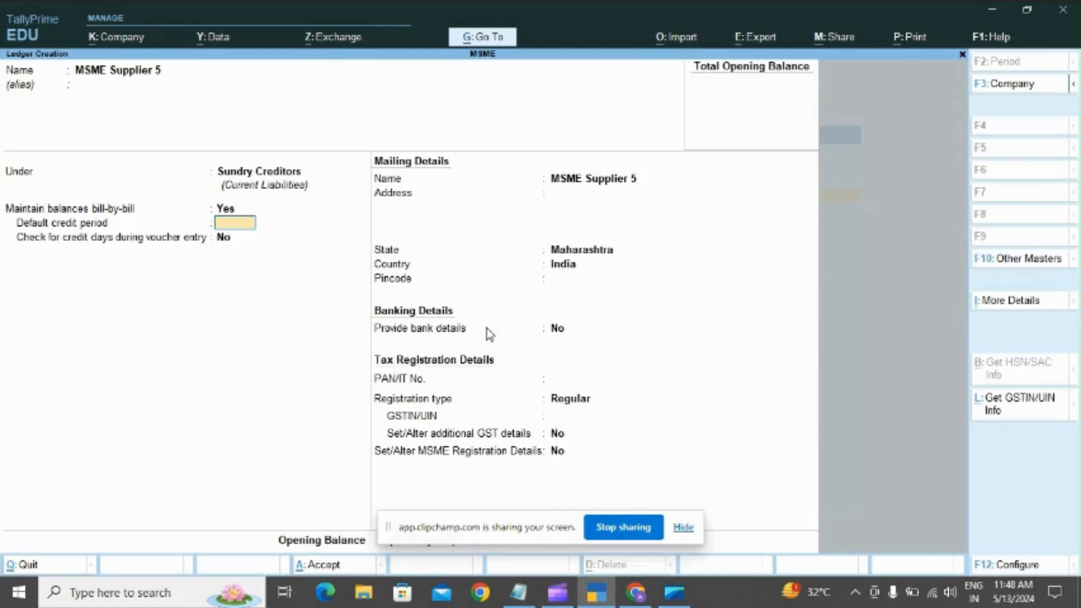
# Set Set/Alter MSME Registration Details to Yes for the supplier ledger.
pyautogui.click(557, 450)
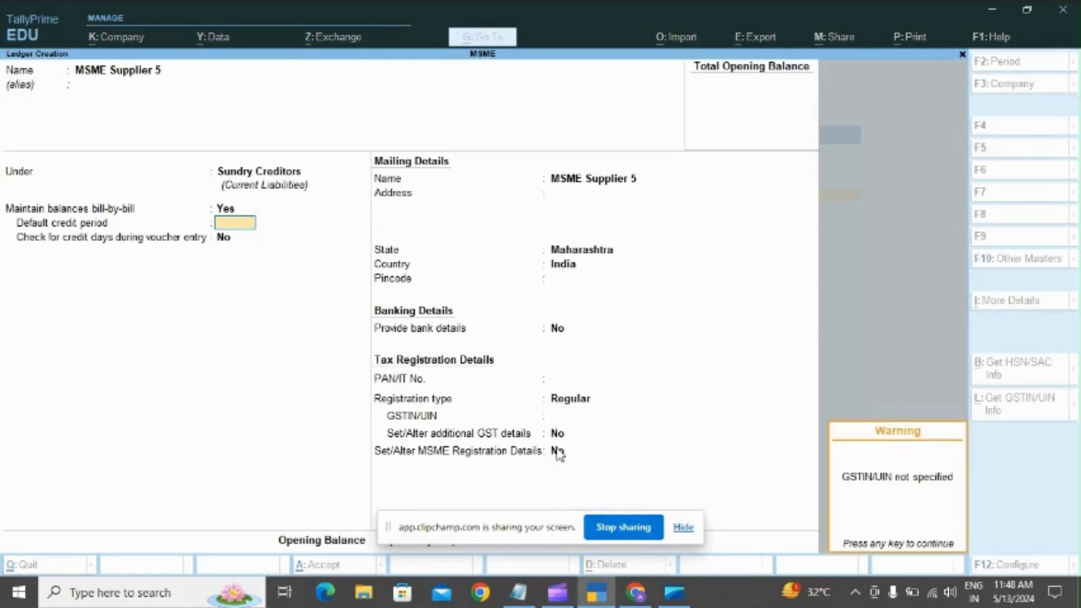
pyautogui.press('Return')
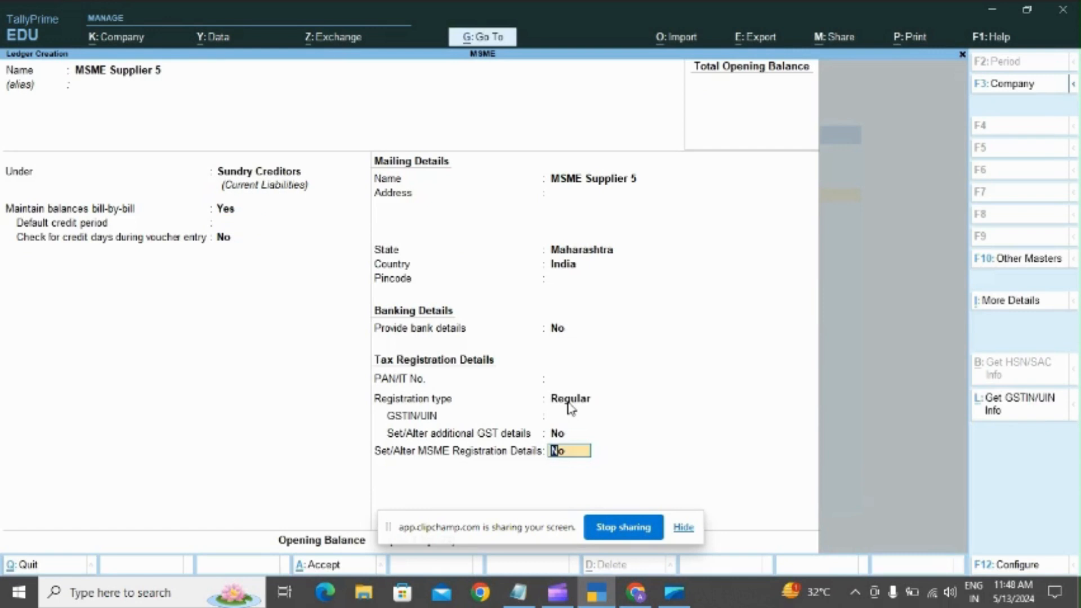
pyautogui.write('y')
pyautogui.press('Return')
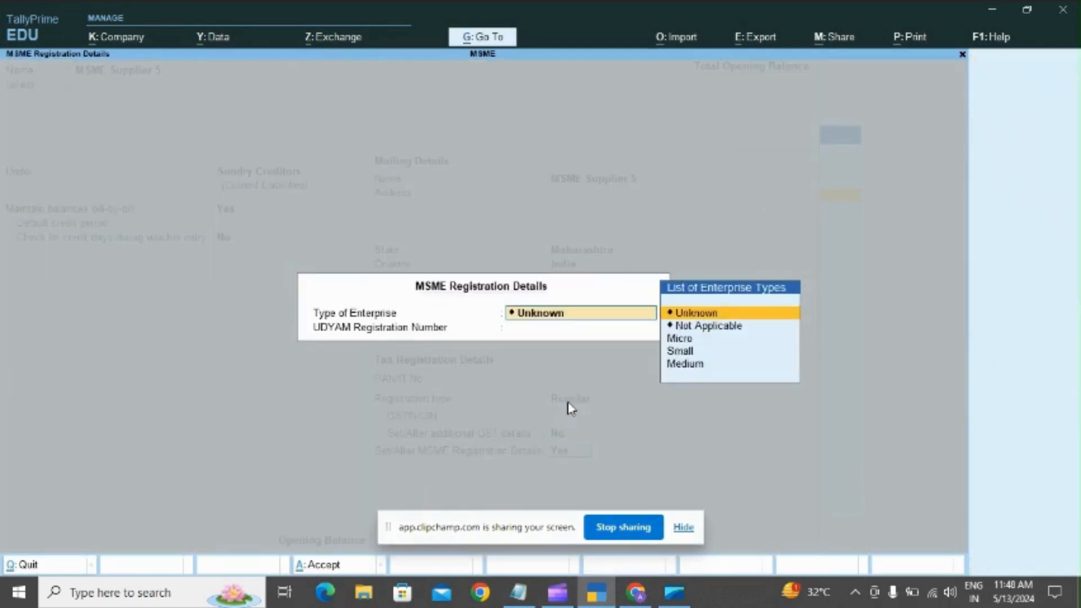
# Choose Medium as the supplier's type of enterprise in the MSME registration details.
pyautogui.press('Down')
pyautogui.press('Down')
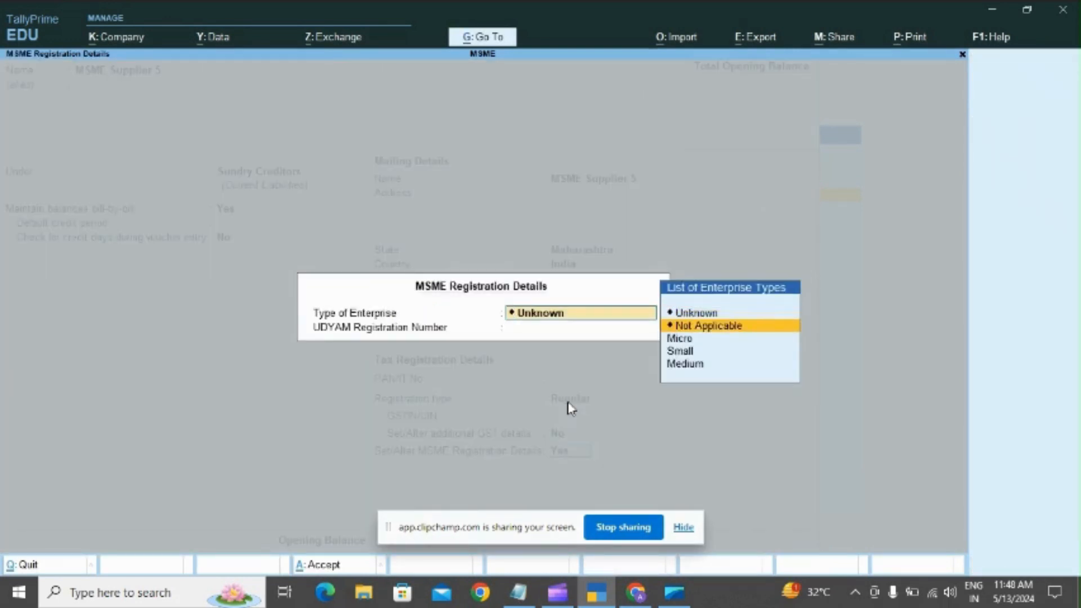
pyautogui.press('Down')
pyautogui.press('Down')
pyautogui.press('Up')
pyautogui.press('Up')
pyautogui.press('Down')
pyautogui.press('Down')
pyautogui.press('Return')
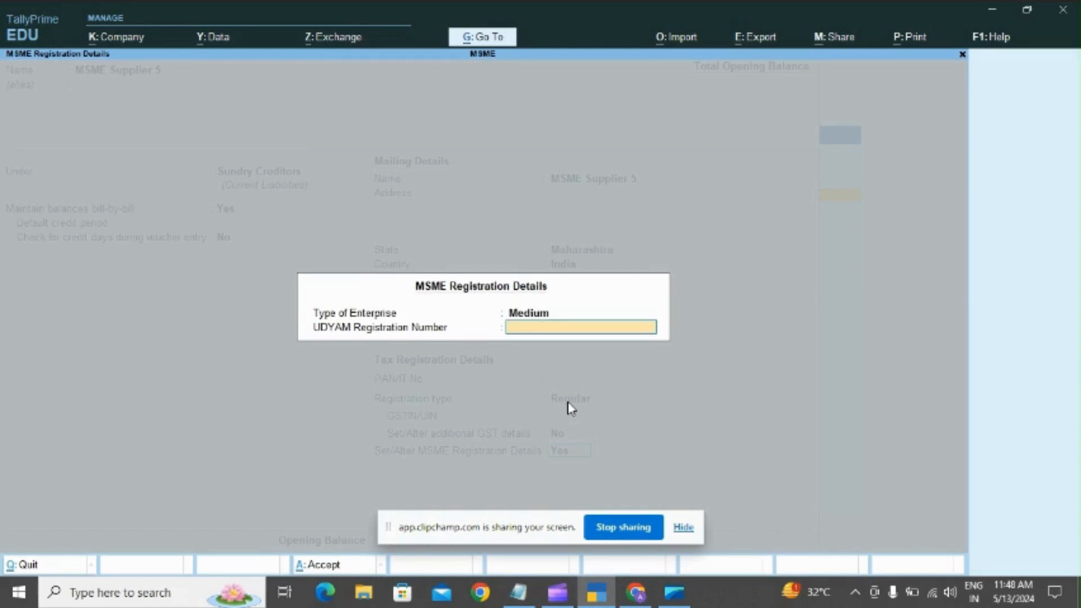
# Enter the supplier's UDYAM registration number and make the MSME details effective from 1.4.2024.
pyautogui.write('UDYAM--R010-1234')
pyautogui.press('Return')
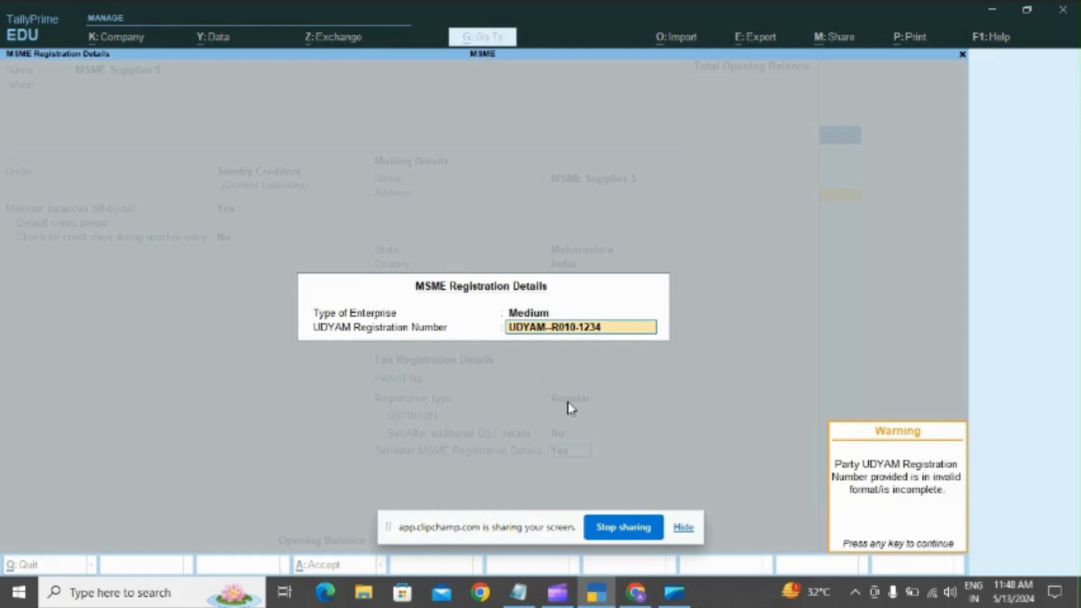
pyautogui.press('Return')
pyautogui.press('Up')
pyautogui.press('Return')
pyautogui.write('1.4.2024')
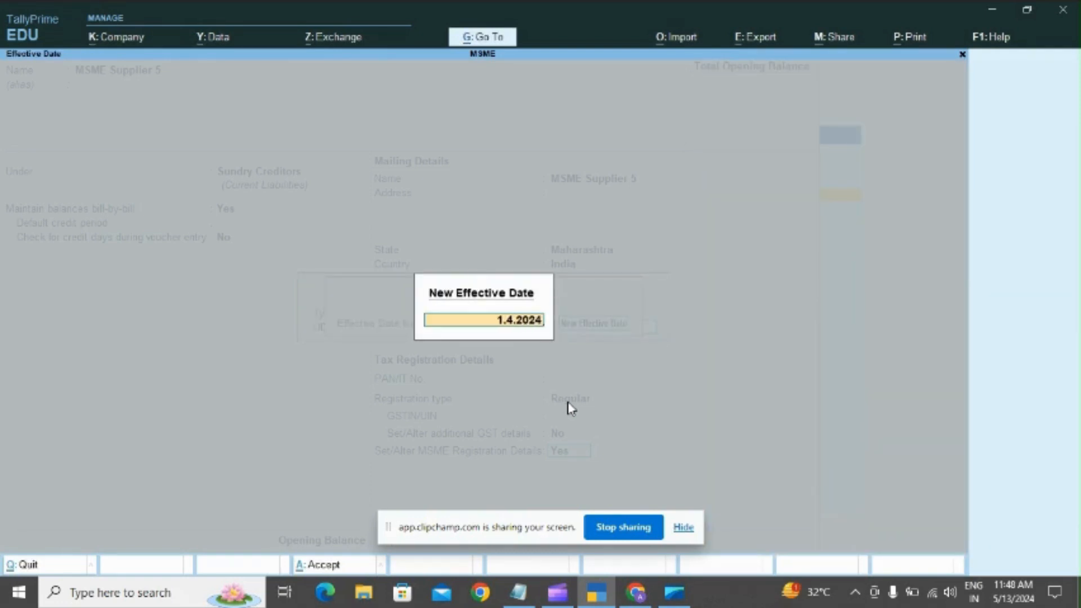
pyautogui.press('Return')
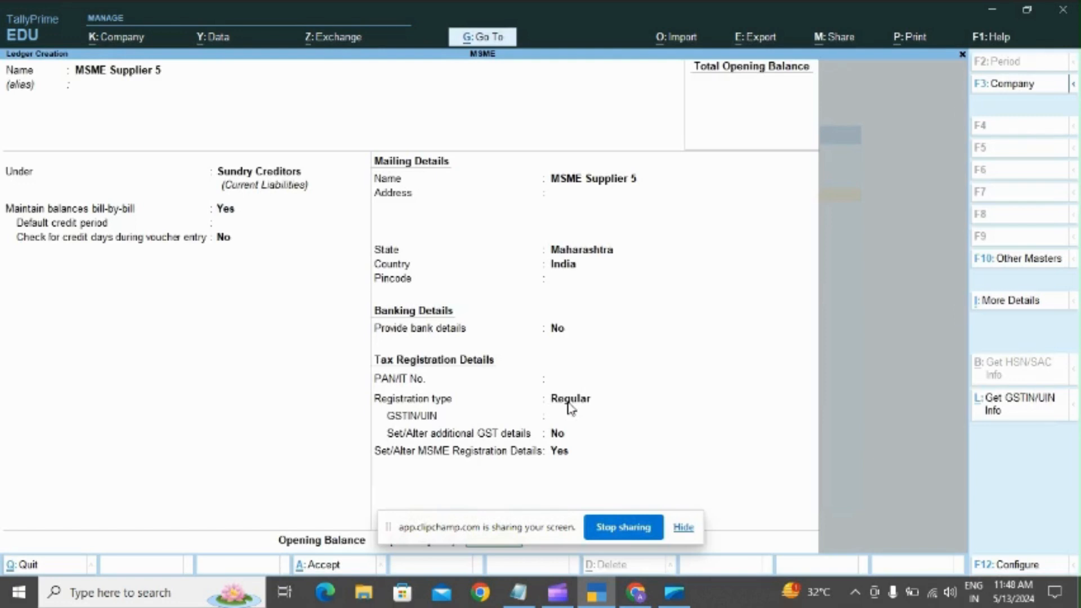
# Save the MSME Supplier 5 ledger without an opening balance and return to the Gateway of Tally.
pyautogui.click(684, 528)
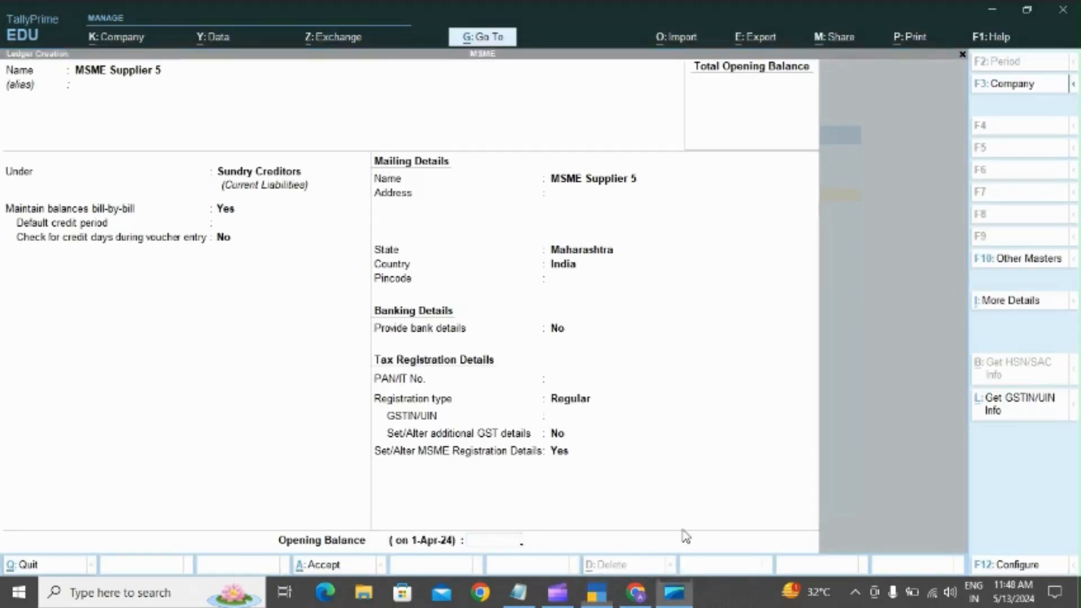
pyautogui.click(686, 536)
pyautogui.press('Return')
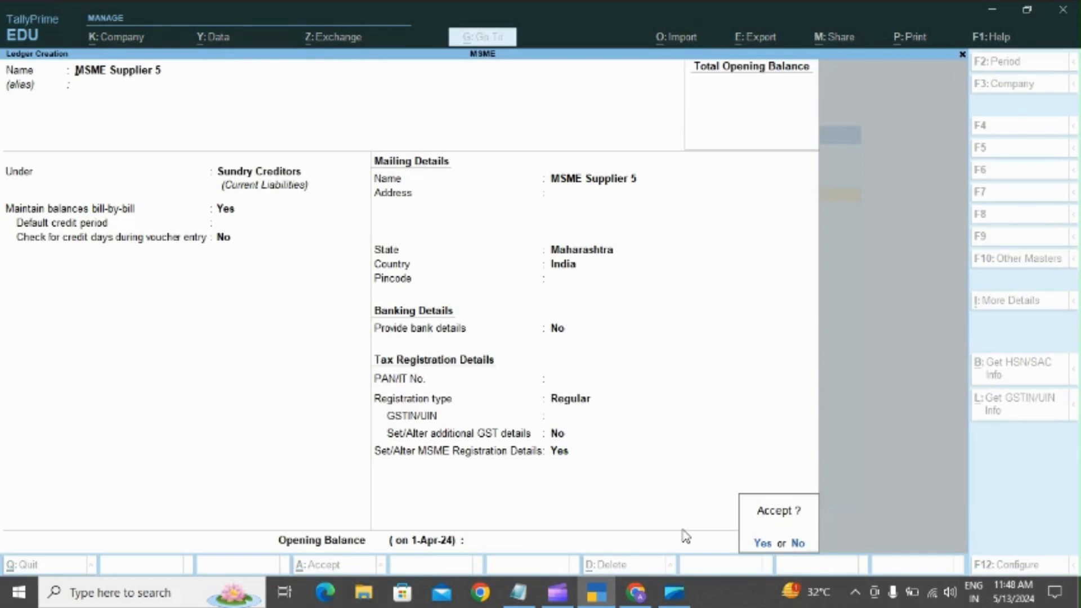
pyautogui.press('Return')
pyautogui.press('Escape')
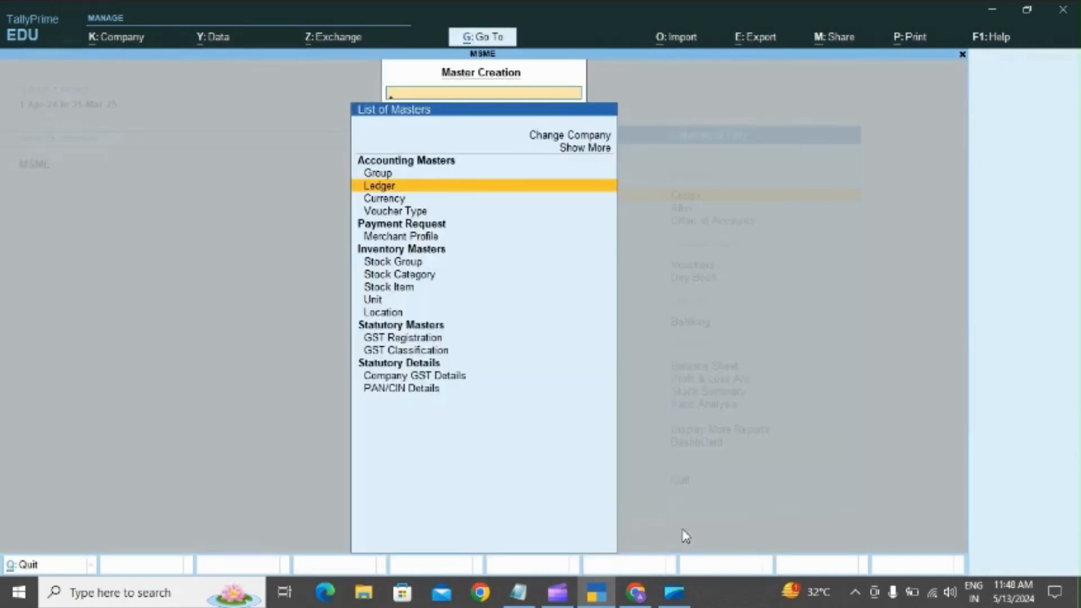
pyautogui.press('Escape')
pyautogui.press('Down')
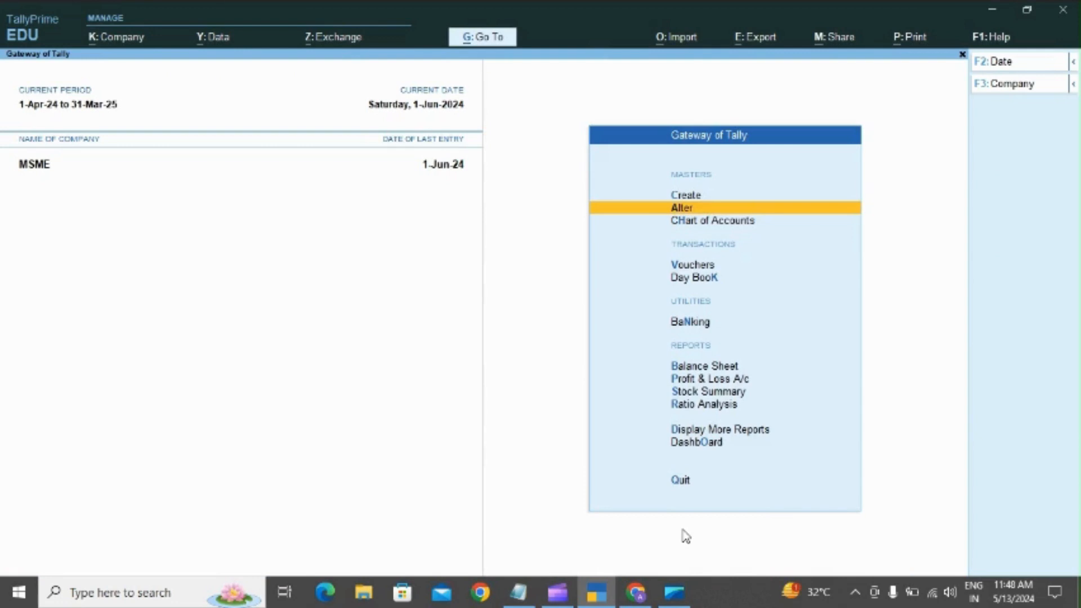
pyautogui.press('Up')
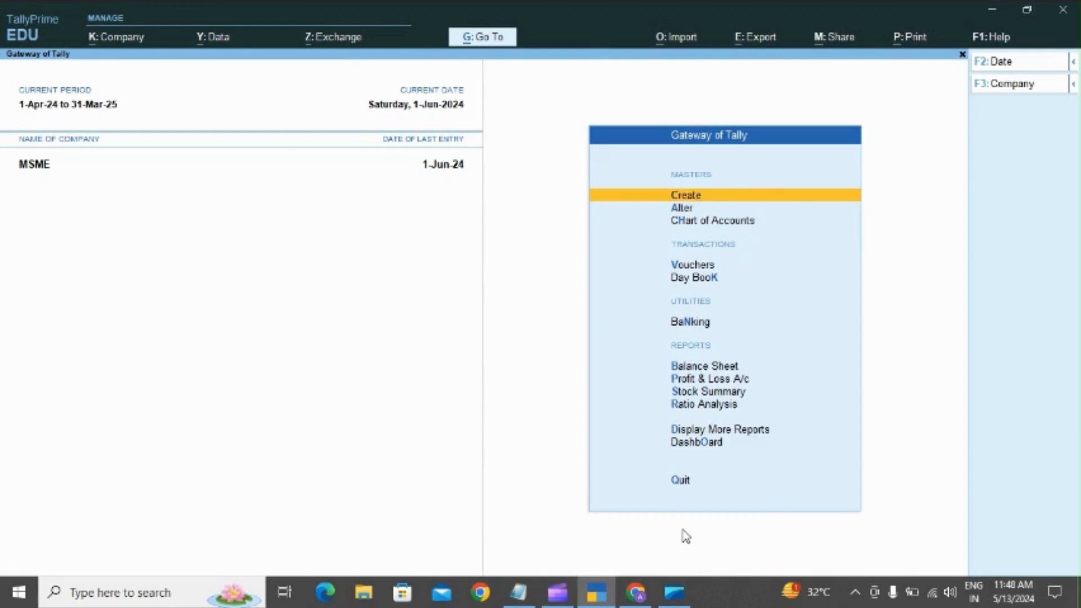
# Find and open the Update Party MSME Details report.
pyautogui.click(509, 39)
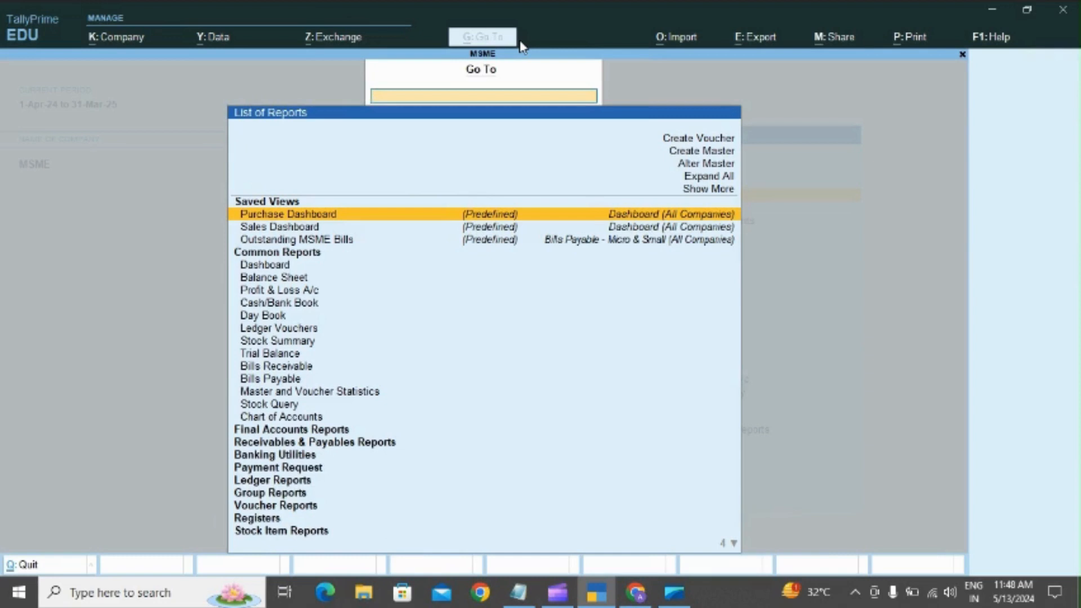
pyautogui.write('M')
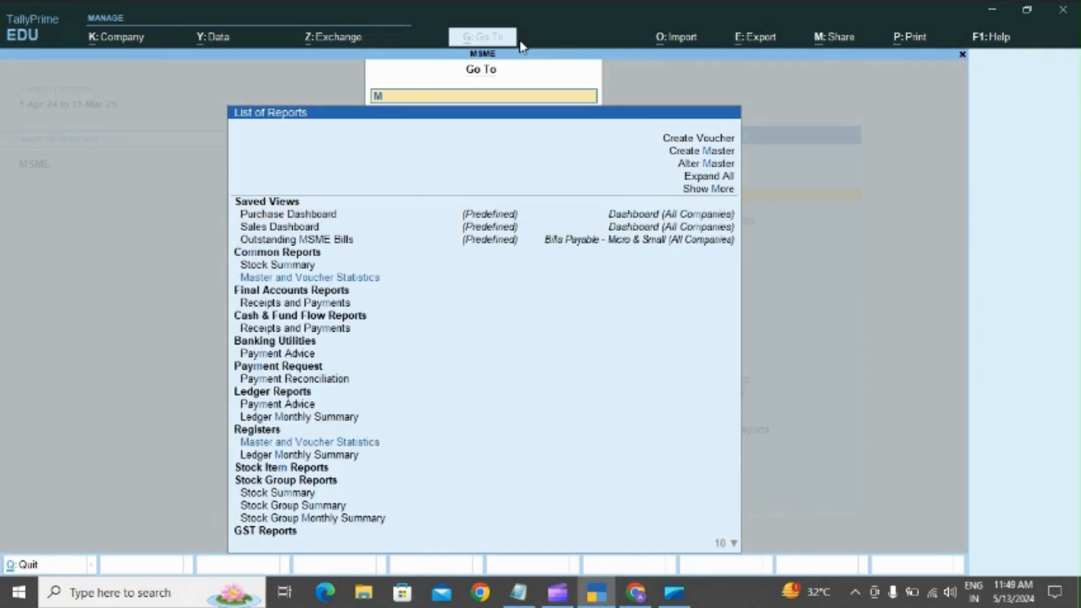
pyautogui.write('sm')
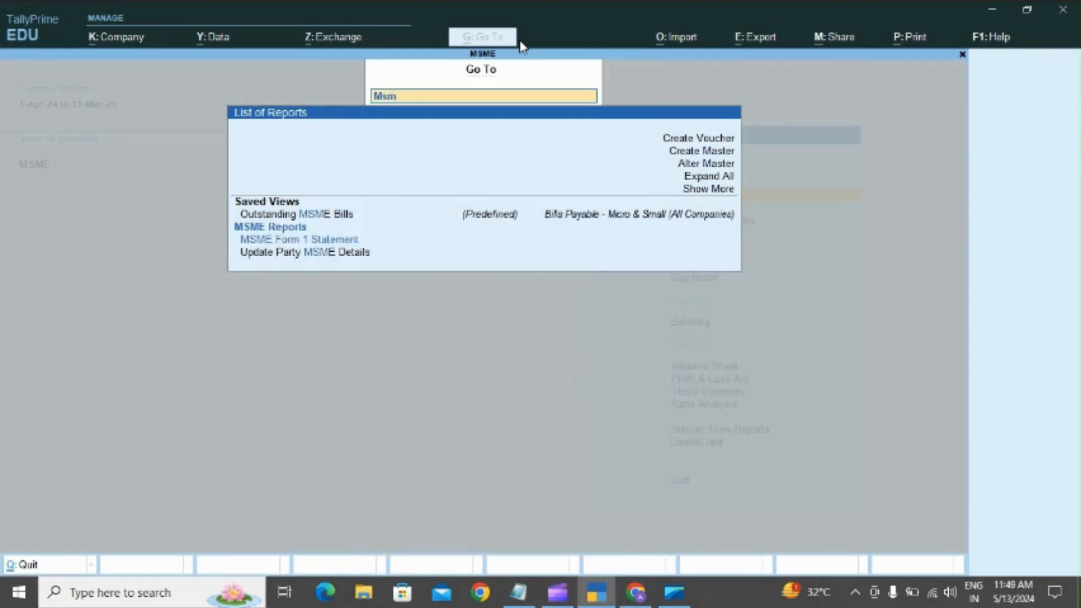
pyautogui.press('Down')
pyautogui.press('Down')
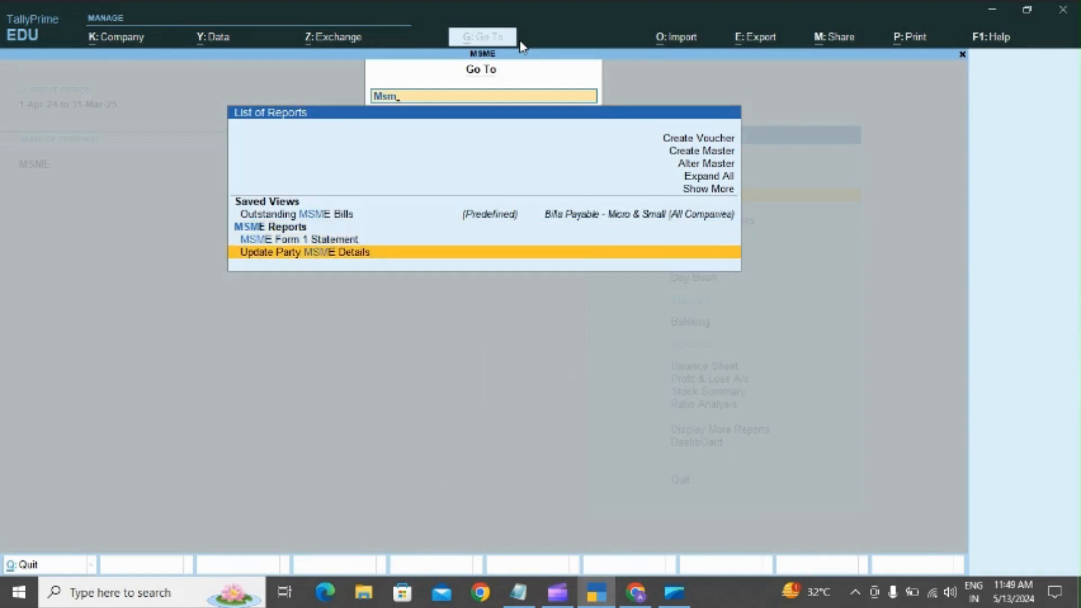
pyautogui.press('Return')
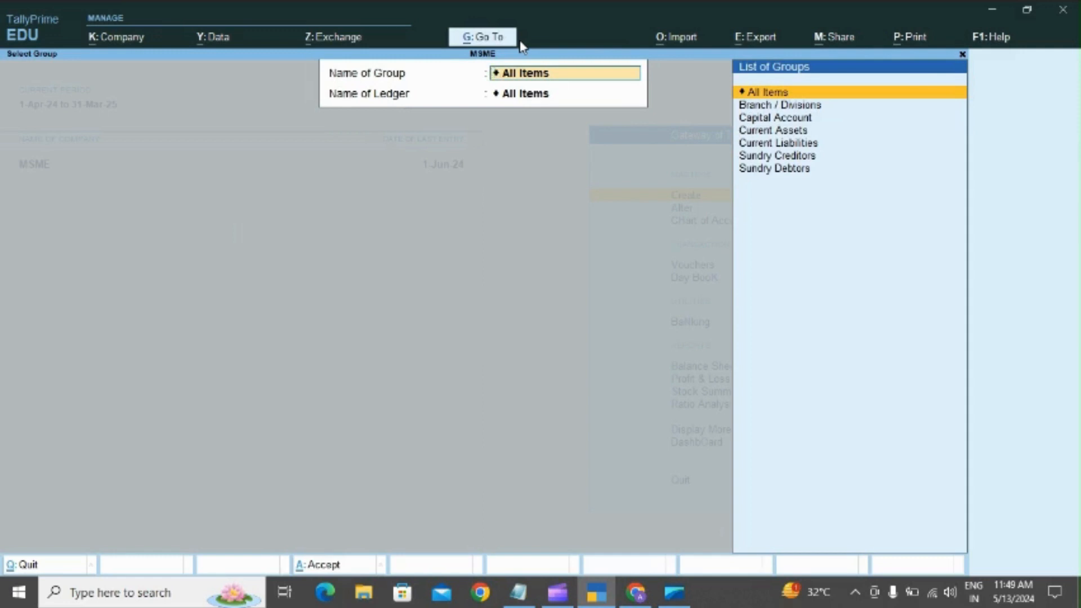
# Select Sundry Creditors as the group for the party MSME details report.
pyautogui.write('Su')
pyautogui.press('Down')
pyautogui.press('Down')
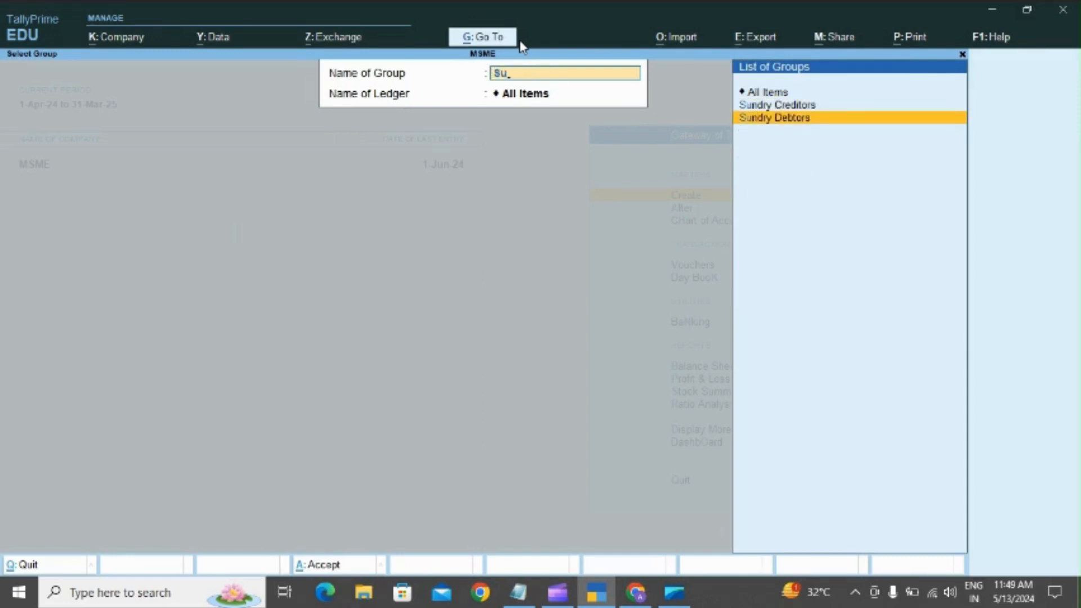
pyautogui.press('Up')
pyautogui.press('Return')
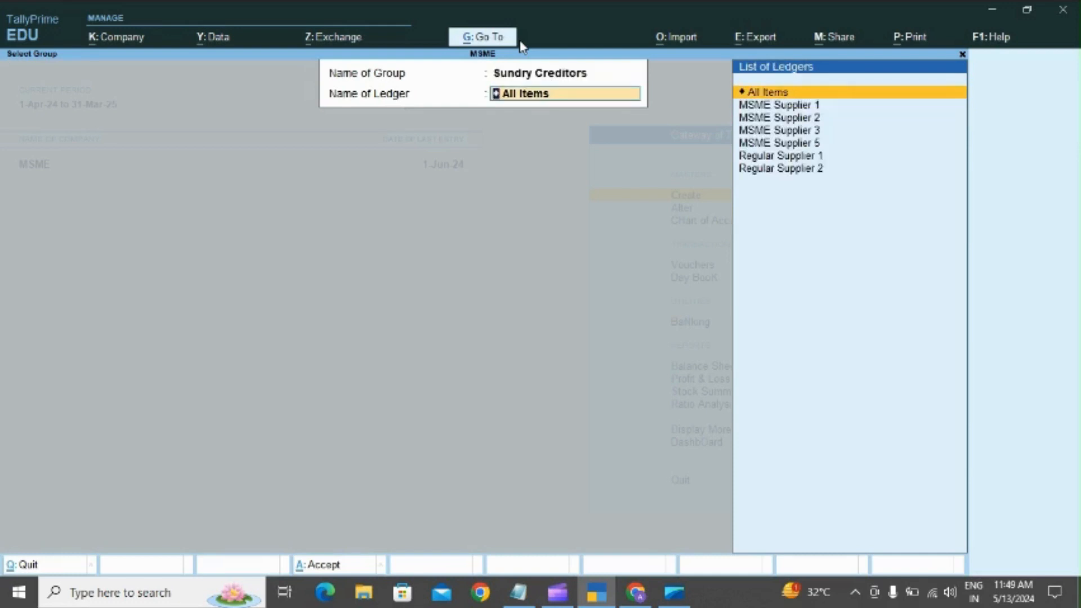
# Open the party MSME details report for all ledgers and review each supplier's credit period, enterprise type and UDYAM registration details.
pyautogui.press('Return')
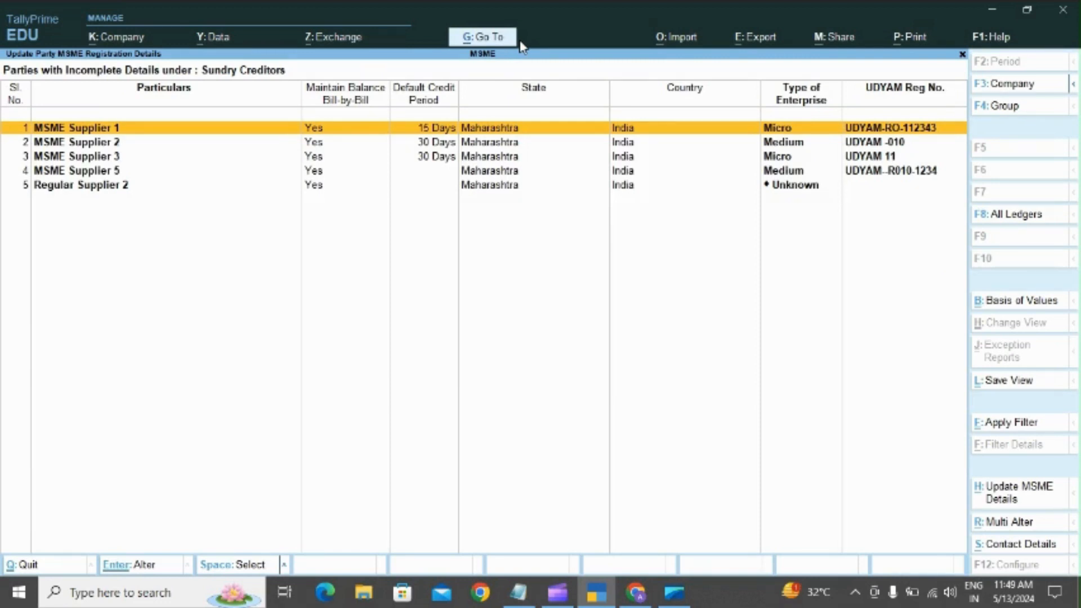
pyautogui.press('Down')
pyautogui.press('Down')
pyautogui.press('Down')
pyautogui.press('Down')
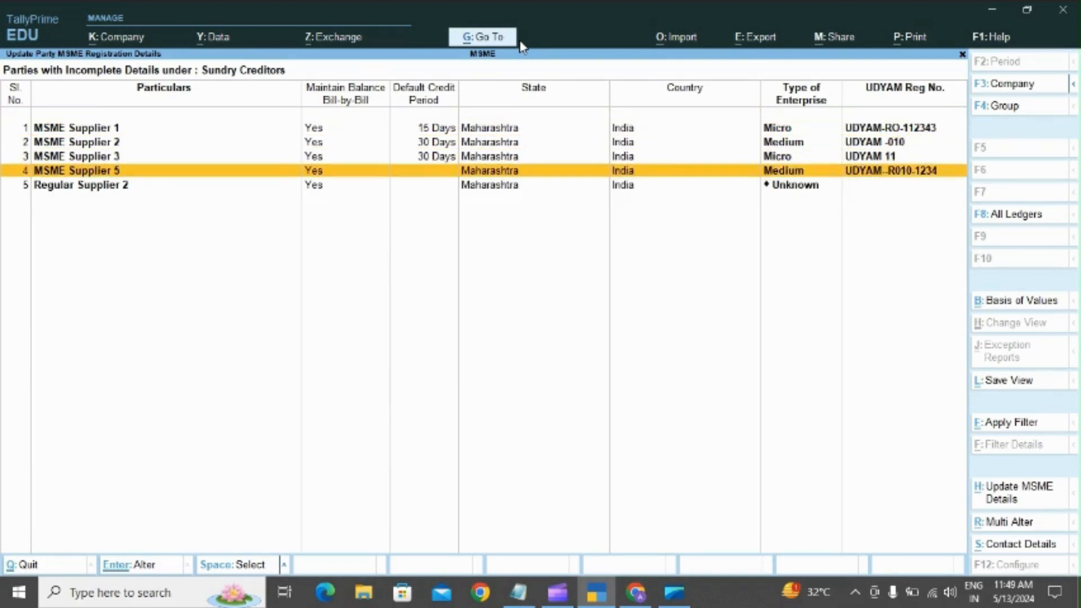
pyautogui.press('Up')
pyautogui.press('Up')
pyautogui.press('Up')
pyautogui.press('Down')
pyautogui.press('Down')
pyautogui.press('Down')
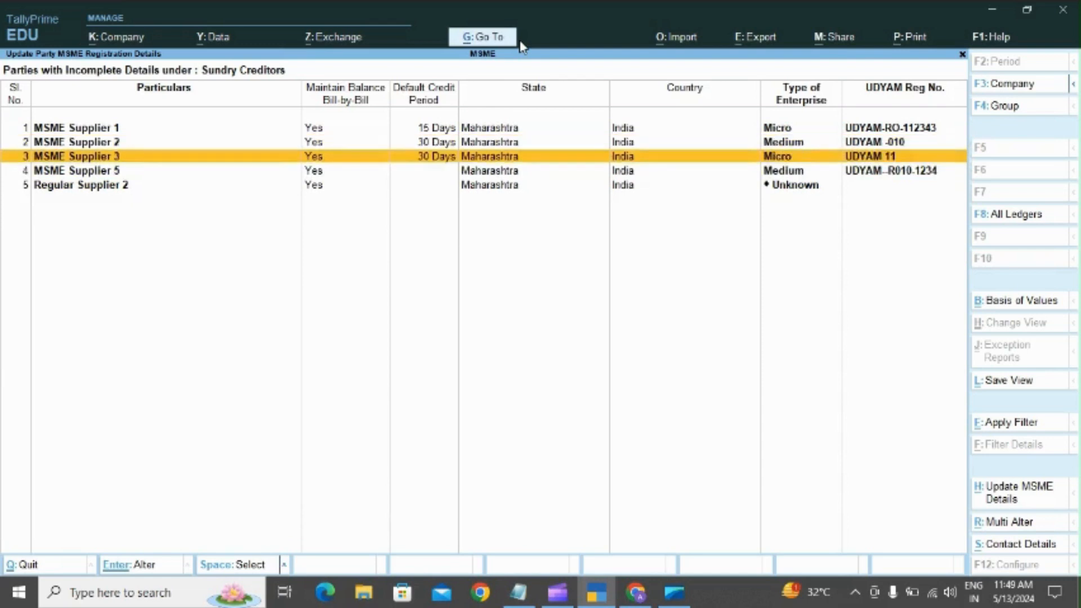
pyautogui.press('Up')
pyautogui.press('Up')
pyautogui.press('Up')
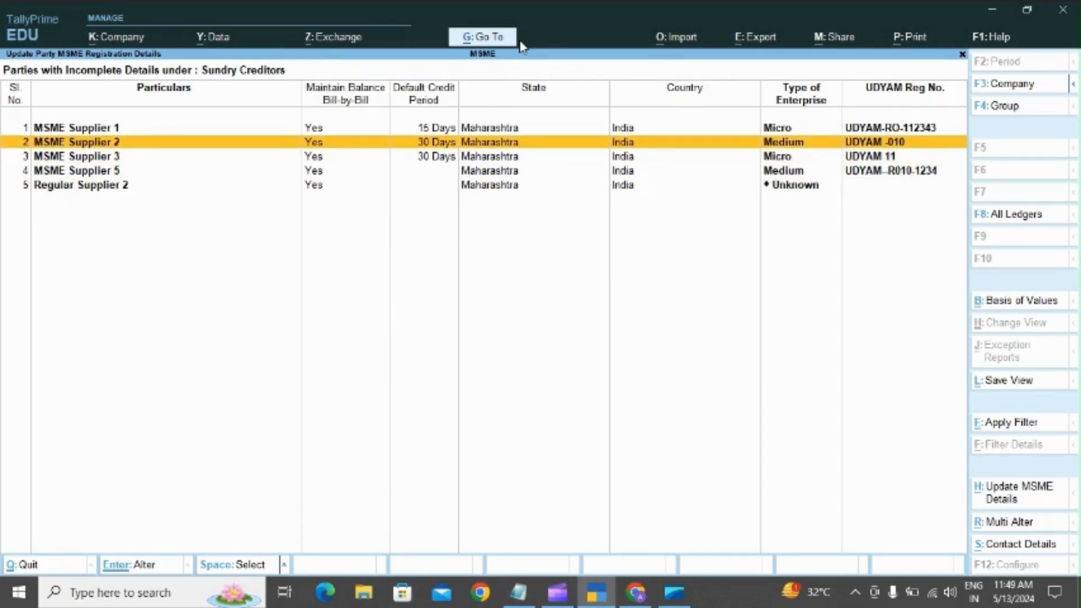
pyautogui.press('Up')
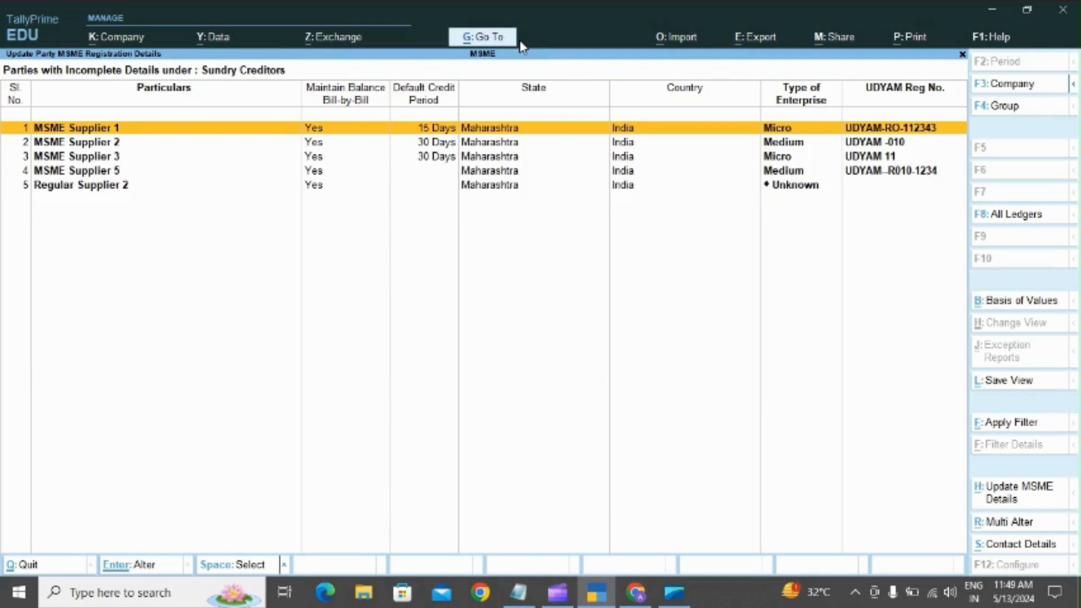
# Open the MSME registration details update for MSME Supplier 1, examine the available enterprise types, and leave without saving.
pyautogui.hotkey('alt', 'h')
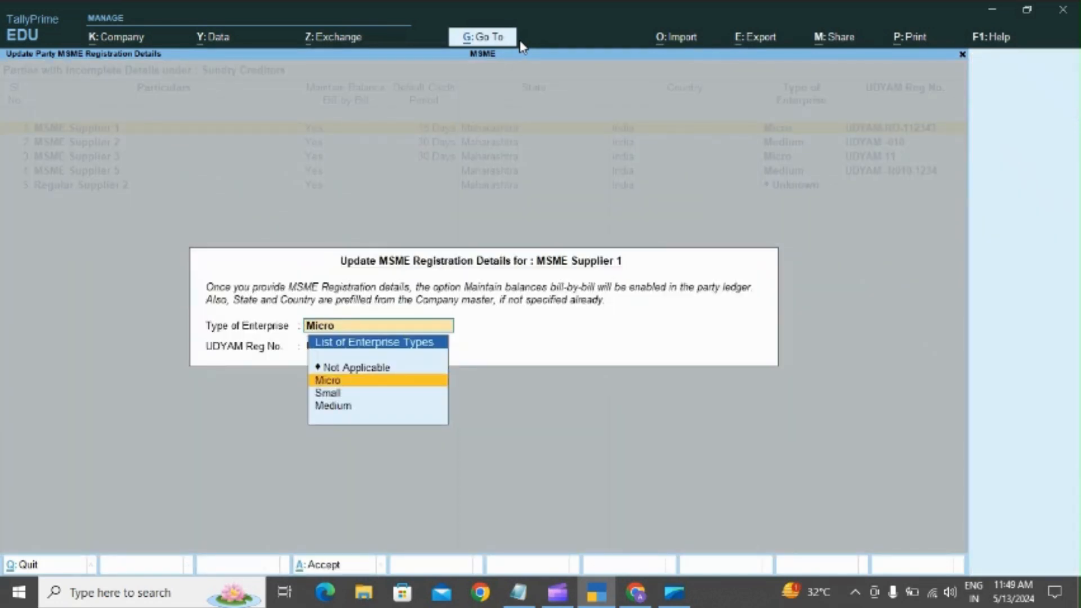
pyautogui.press('Down')
pyautogui.press('Down')
pyautogui.press('Up')
pyautogui.press('Down')
pyautogui.press('Up')
pyautogui.press('Up')
pyautogui.press('Down')
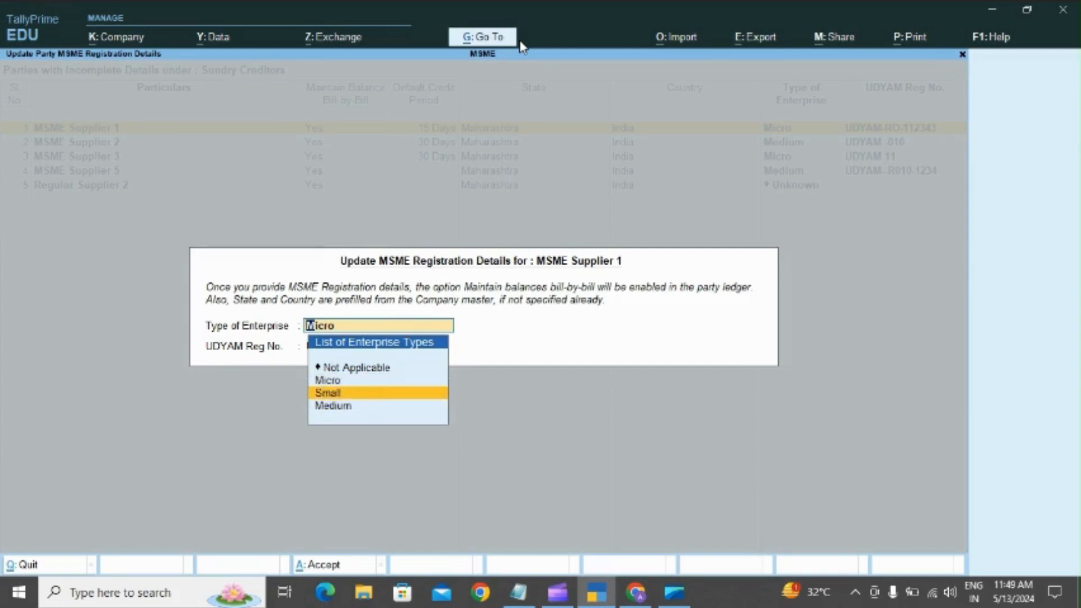
pyautogui.press('Escape')
pyautogui.press('Escape')
pyautogui.press('Return')
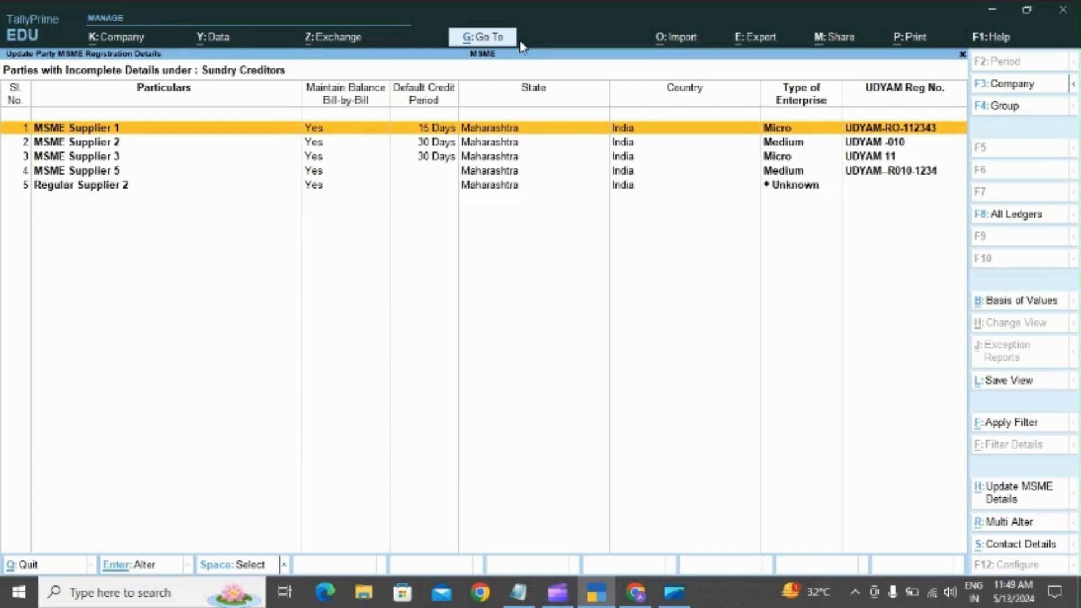
# Alter the listed parties together with Multi Alter and set the default credit period of MSME Supplier 5 to 15 days.
pyautogui.click(1024, 528)
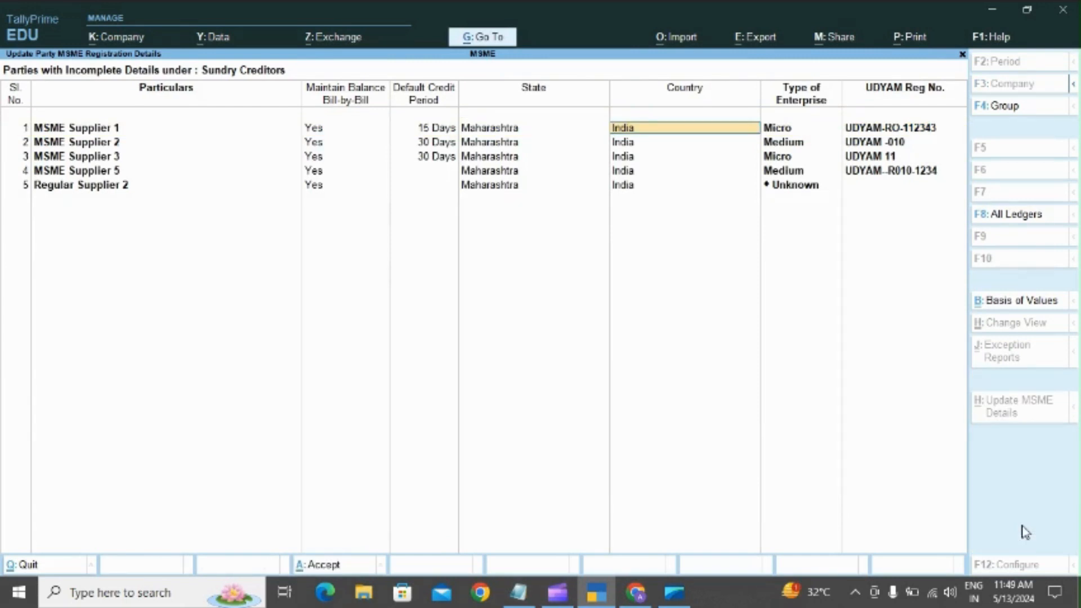
pyautogui.press('BackSpace')
pyautogui.press('BackSpace')
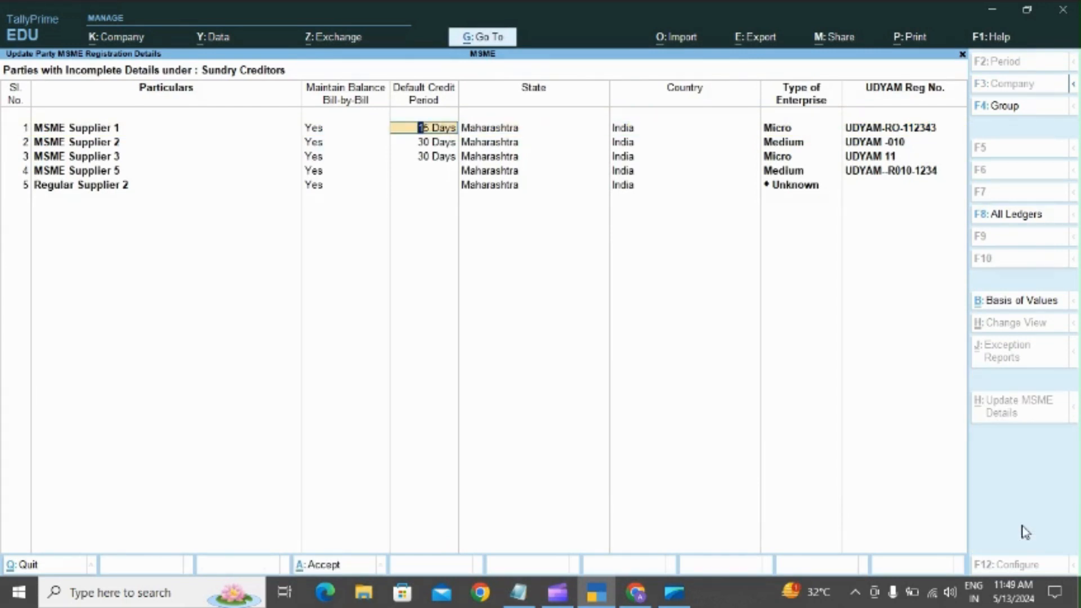
pyautogui.press('Down')
pyautogui.press('Down')
pyautogui.press('Down')
pyautogui.write('15')
pyautogui.press('Return')
pyautogui.press('Return')
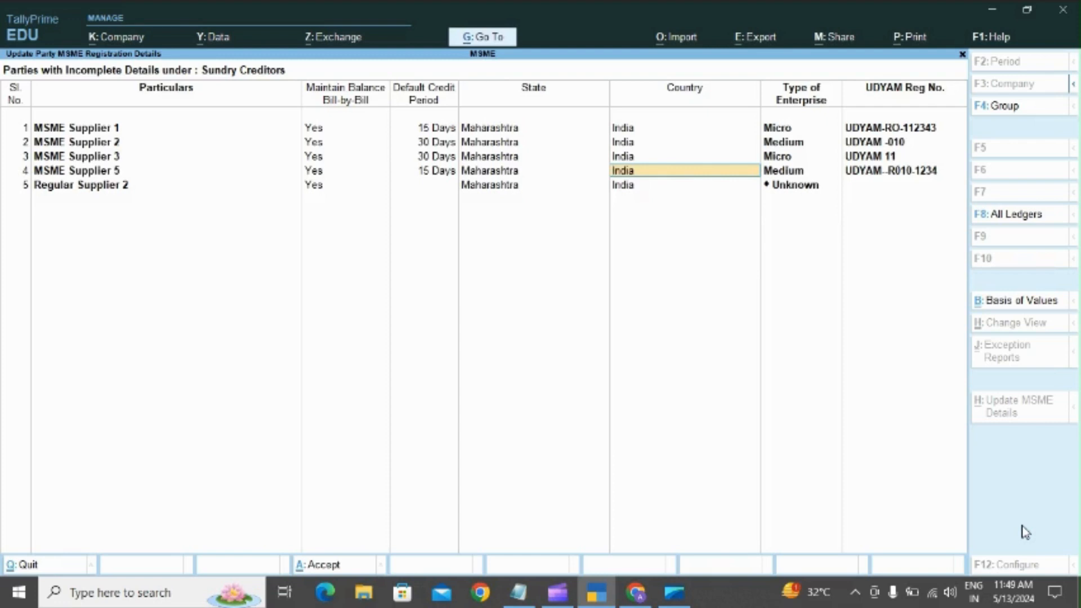
# Keep the remaining details of MSME Supplier 5 and Regular Supplier 2 as they are and save the alterations.
pyautogui.press('Return')
pyautogui.press('Return')
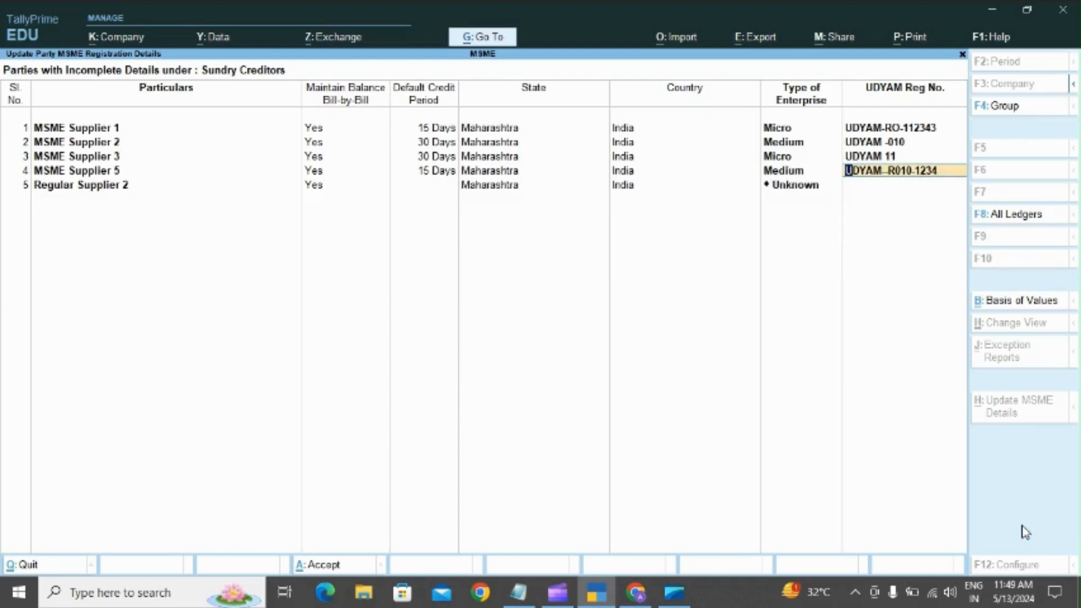
pyautogui.press('Return')
pyautogui.press('Return')
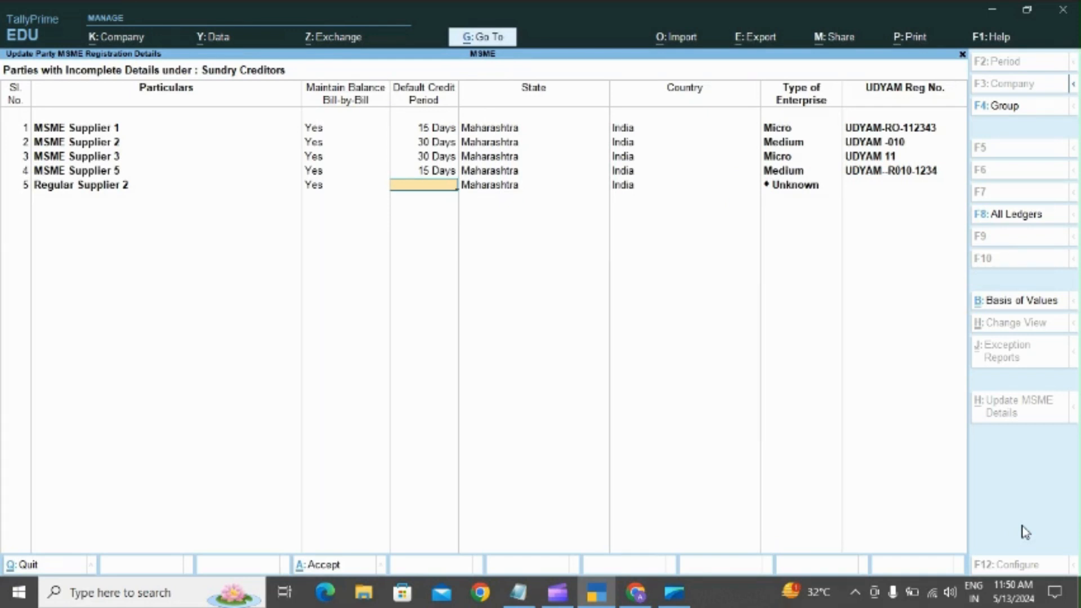
pyautogui.press('Return')
pyautogui.press('Return')
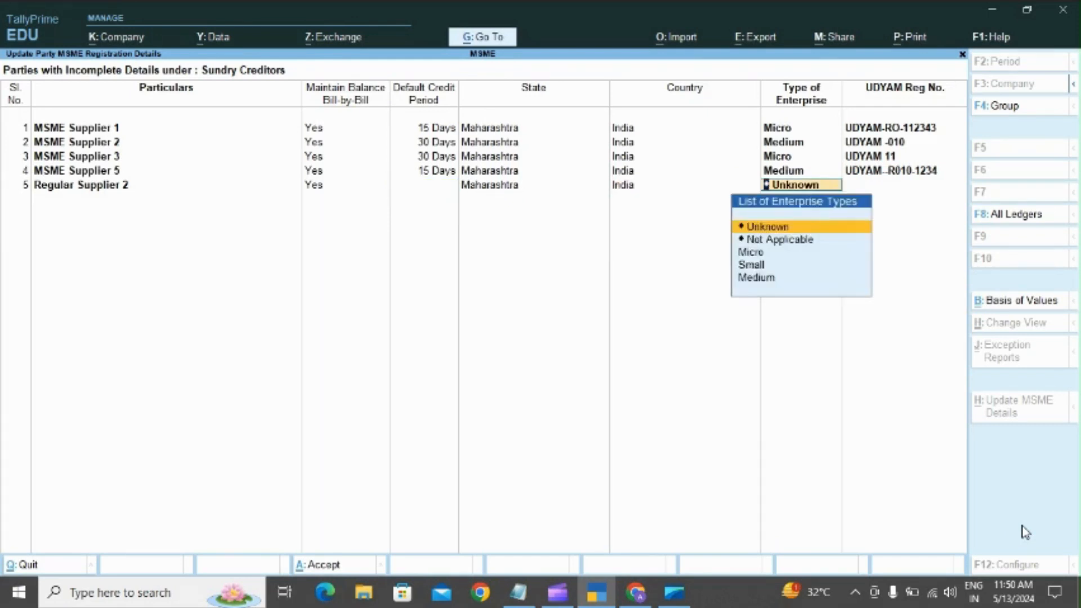
pyautogui.press('Return')
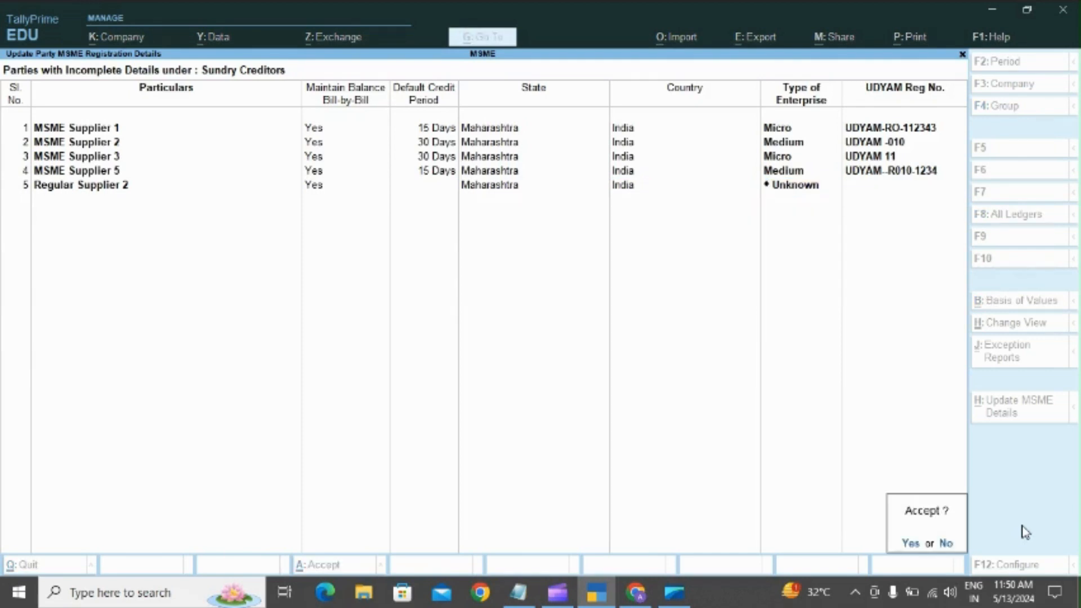
pyautogui.press('Return')
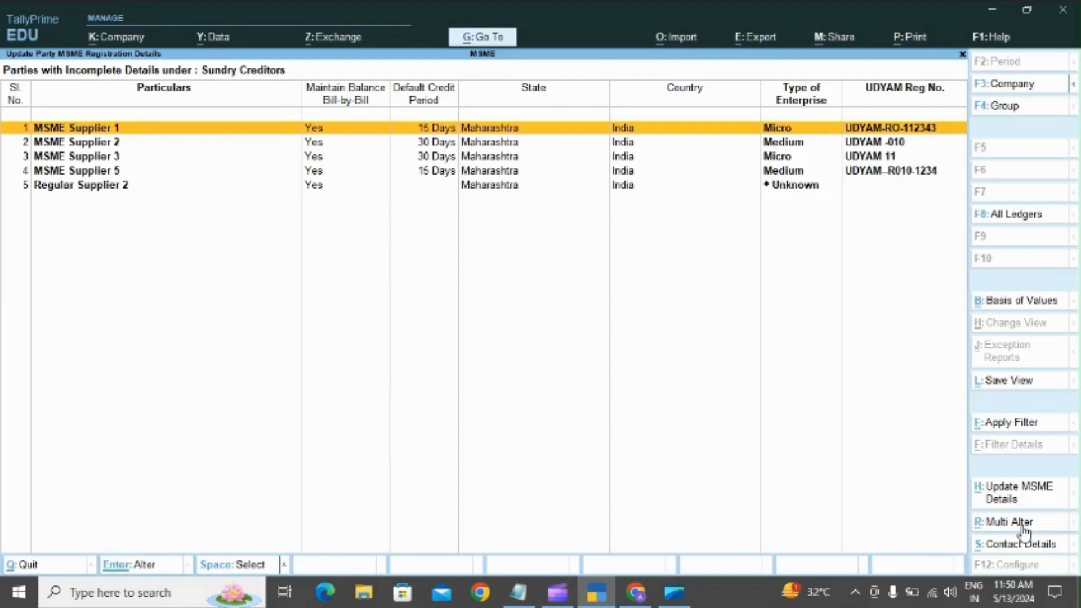
# Close the party MSME details report and return to the Gateway of Tally.
pyautogui.press('ctrl')
pyautogui.press('Escape')
pyautogui.press('Escape')
pyautogui.press('Escape')
pyautogui.press('Escape')
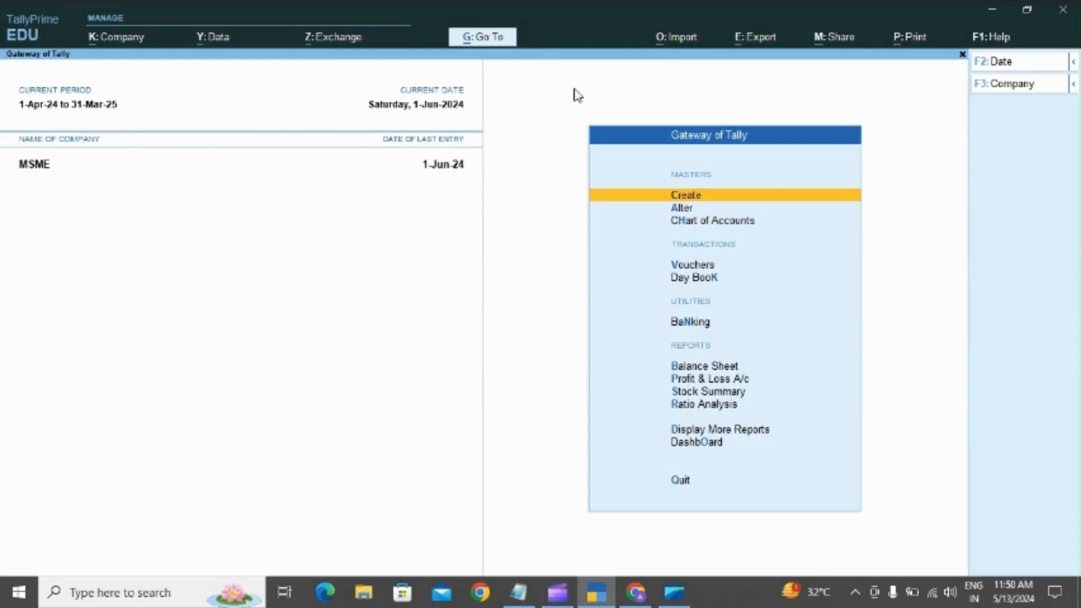
# Open the Day Book for the period 1-Apr-24 to 1-Jun-24.
pyautogui.press('d')
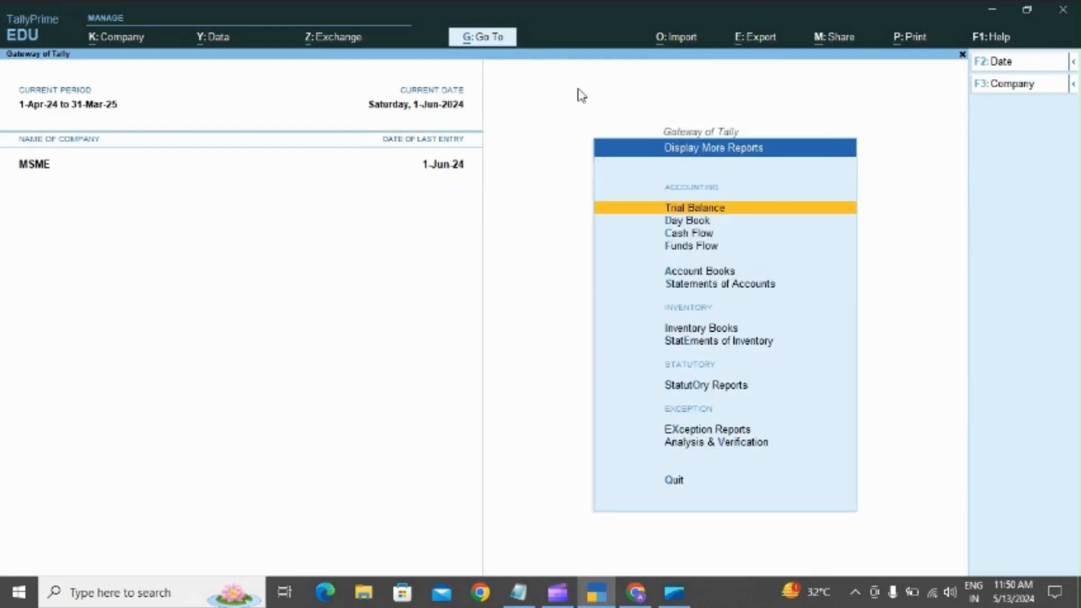
pyautogui.press('d')
pyautogui.press('F2')
pyautogui.press('BackSpace')
pyautogui.press('Return')
# Go through the Day Book entries, view the purchase voucher of MSME Supplier 1, and leave it without changes.
pyautogui.press('Up')
pyautogui.press('Up')
pyautogui.press('Up')
pyautogui.press('Up')
pyautogui.press('Up')
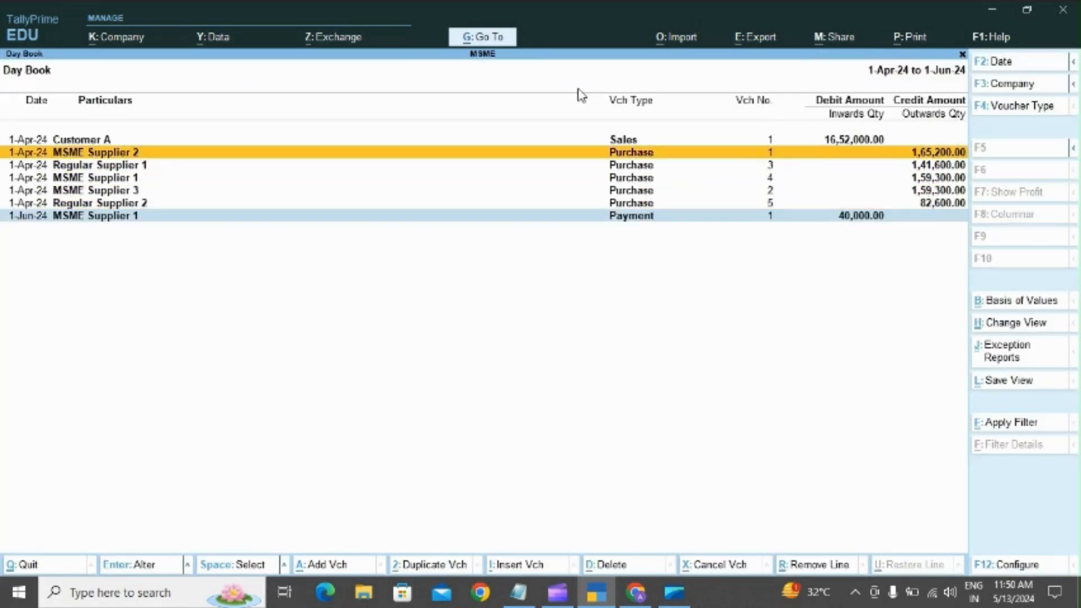
pyautogui.press('Down')
pyautogui.press('Down')
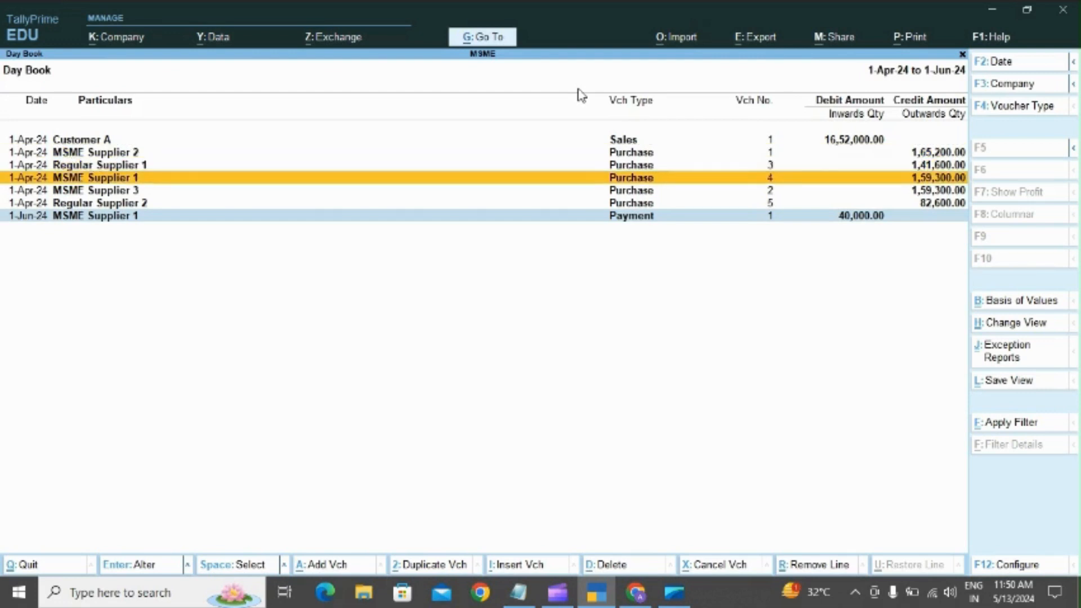
pyautogui.press('BackSpace')
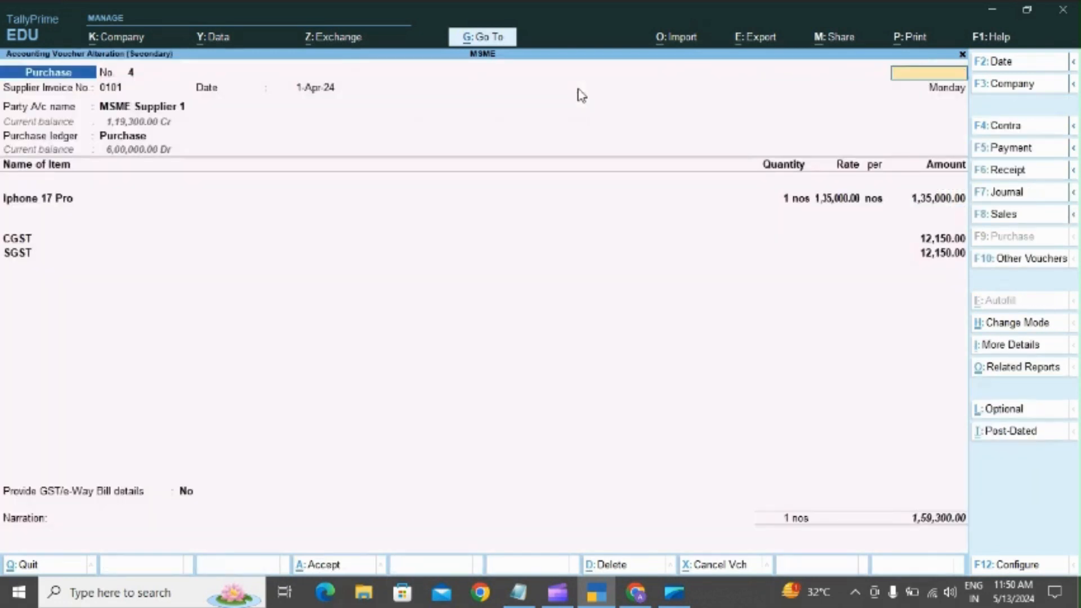
pyautogui.press('Escape')
pyautogui.press('y')
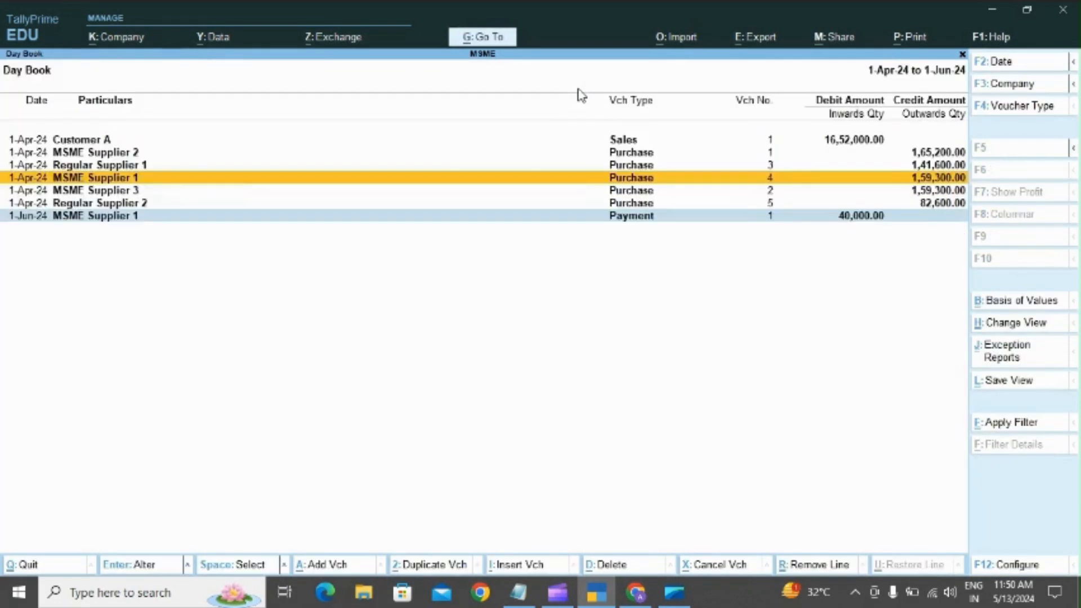
# Review the other suppliers' purchase entries in the Day Book and return to the Gateway of Tally.
pyautogui.press('Down')
pyautogui.press('Down')
pyautogui.press('Up')
pyautogui.press('Up')
pyautogui.press('Up')
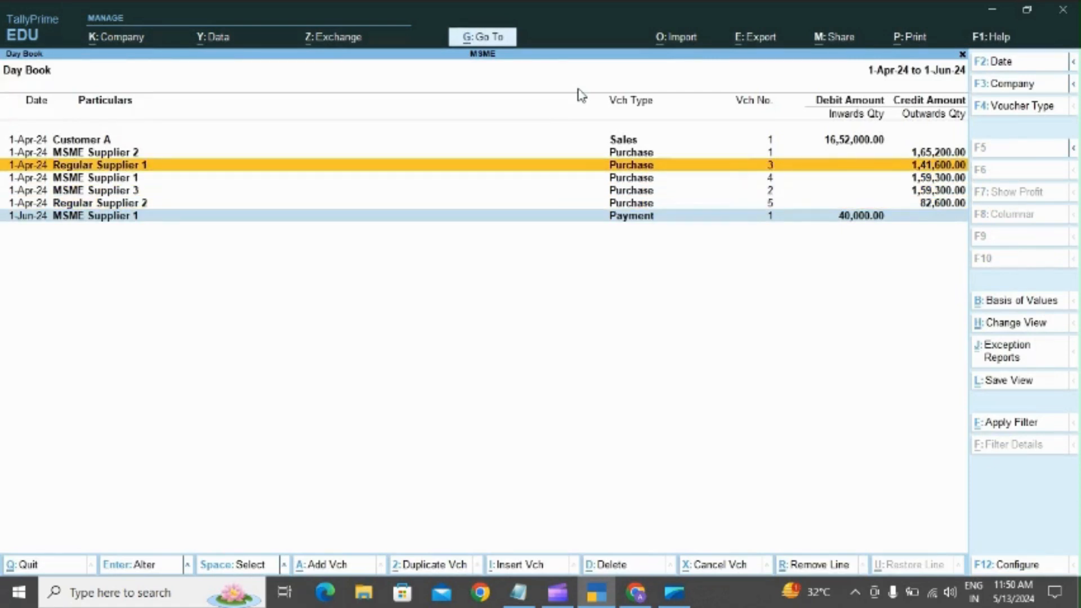
pyautogui.press('Escape')
pyautogui.press('Escape')
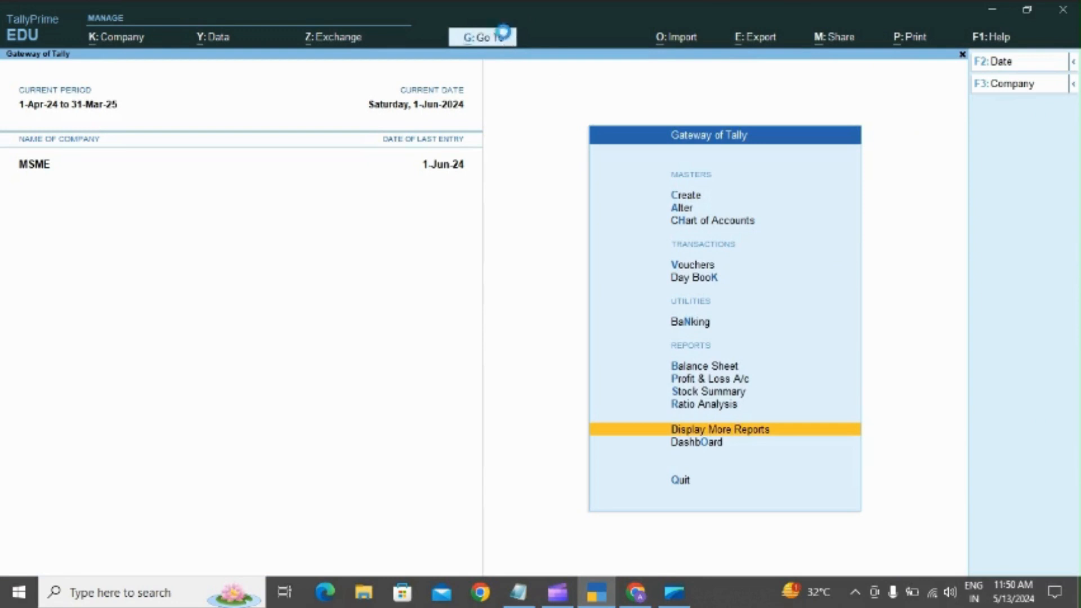
# Find and open the predefined Outstanding MSME Bills view, examine the suppliers' pending bills and due dates, and close it.
pyautogui.click(505, 38)
pyautogui.write('Out')
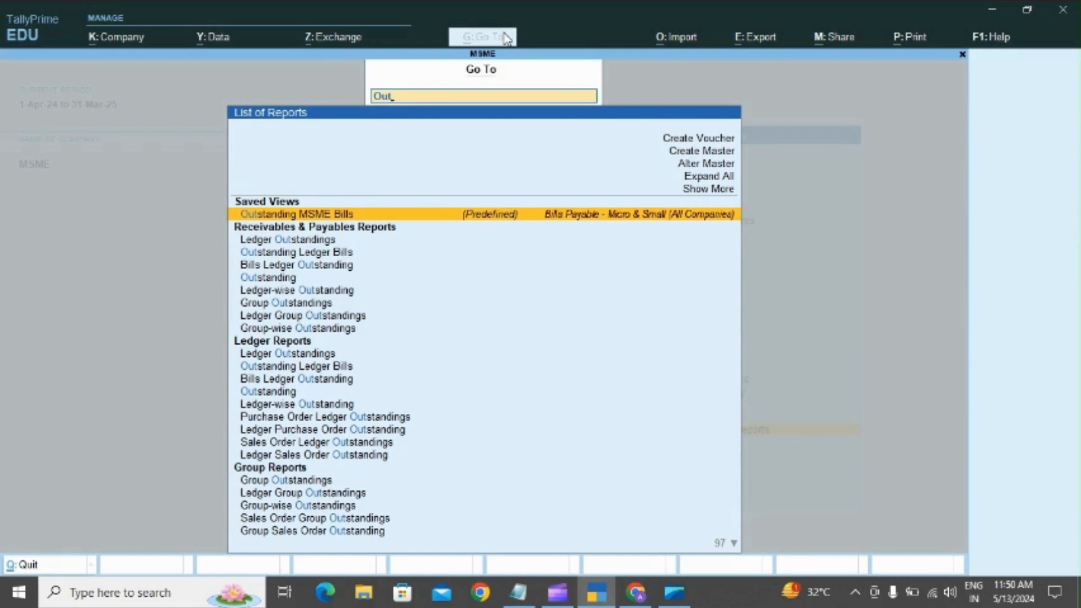
pyautogui.press('Return')
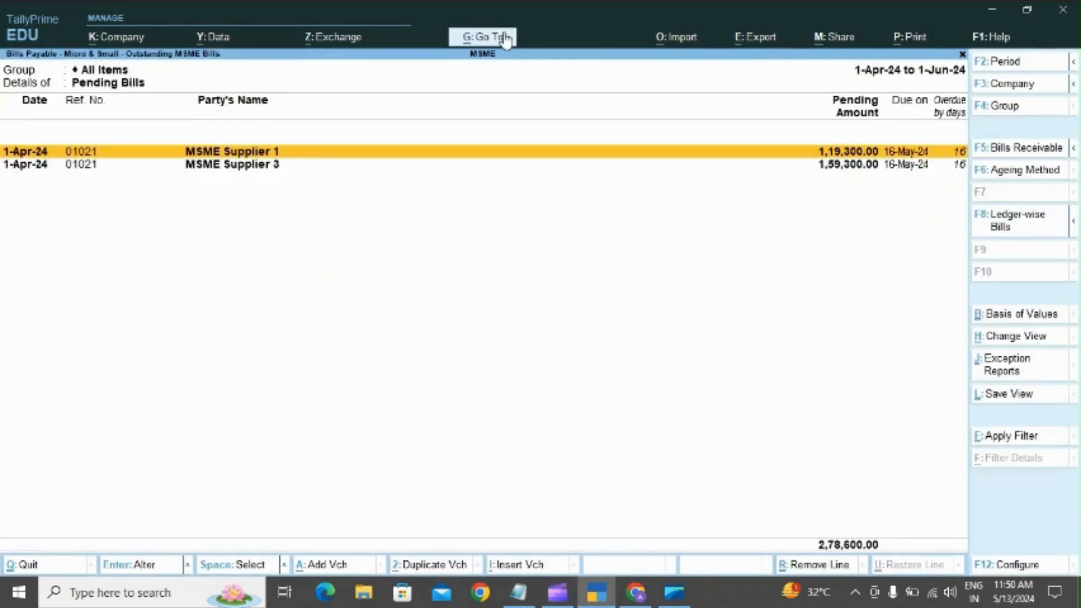
pyautogui.press('Down')
pyautogui.press('Up')
pyautogui.press('Down')
pyautogui.press('Up')
pyautogui.press('Down')
pyautogui.press('Up')
pyautogui.press('Escape')
# Open the Bills Payable report from the outstandings within the statements of accounts.
pyautogui.press('Down')
pyautogui.press('Up')
pyautogui.press('Return')
pyautogui.press('Down')
pyautogui.press('Down')
pyautogui.press('Down')
pyautogui.press('Down')
pyautogui.press('Down')
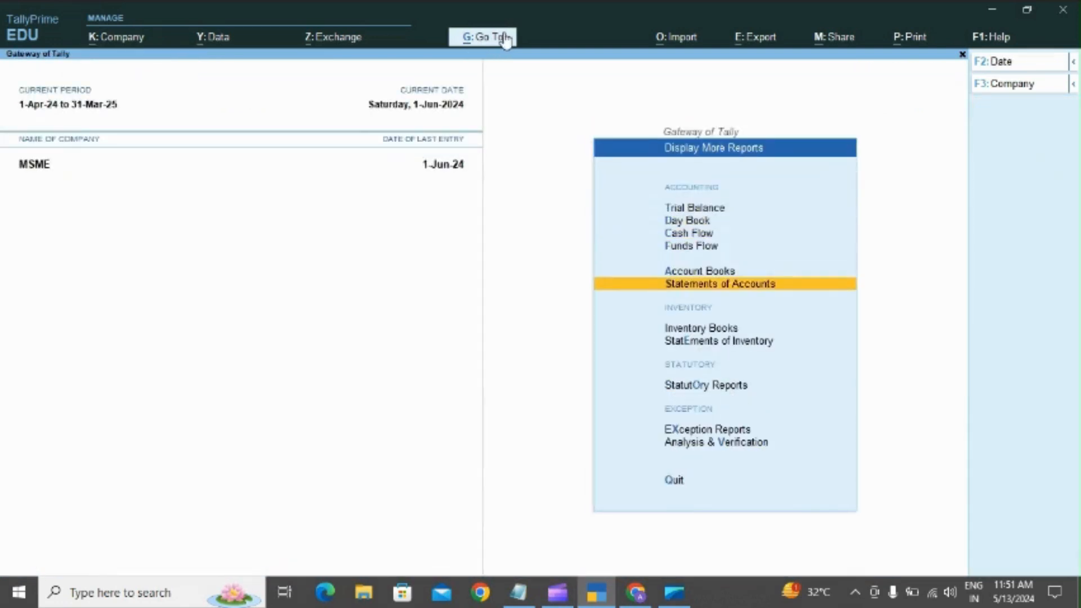
pyautogui.press('Return')
pyautogui.press('Return')
pyautogui.press('Down')
pyautogui.press('Return')
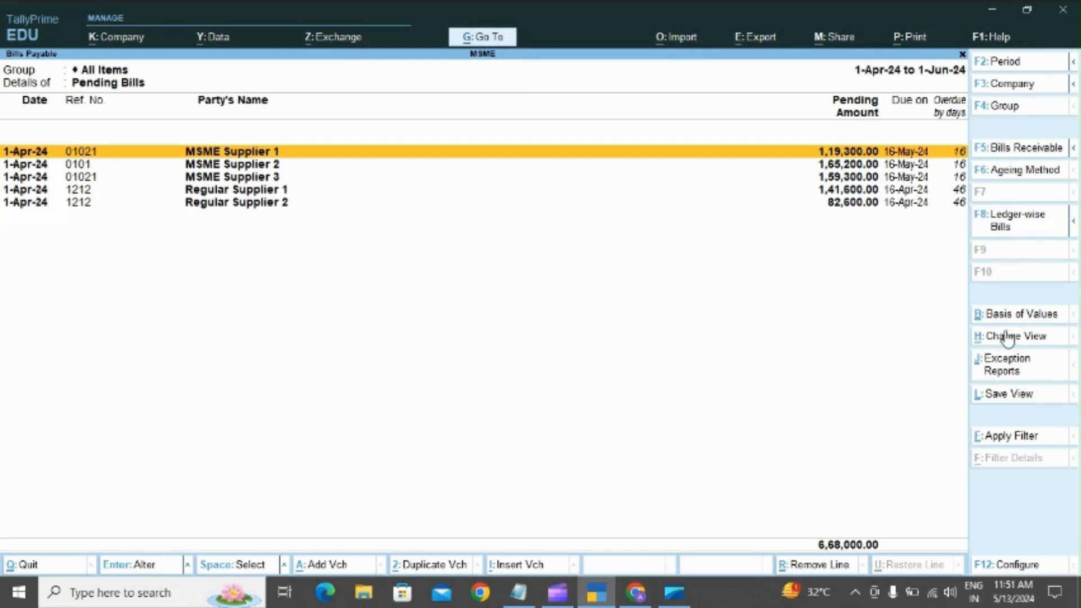
# Limit the Bills Payable report to bills of Micro & Small Parties and look through the listed suppliers.
pyautogui.click(1020, 315)
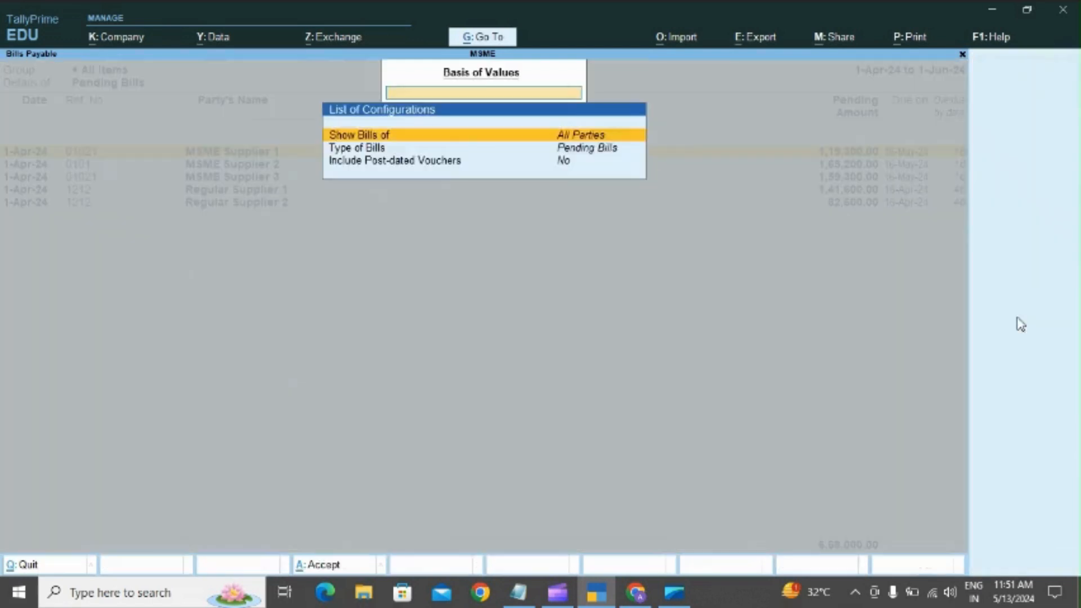
pyautogui.press('Down')
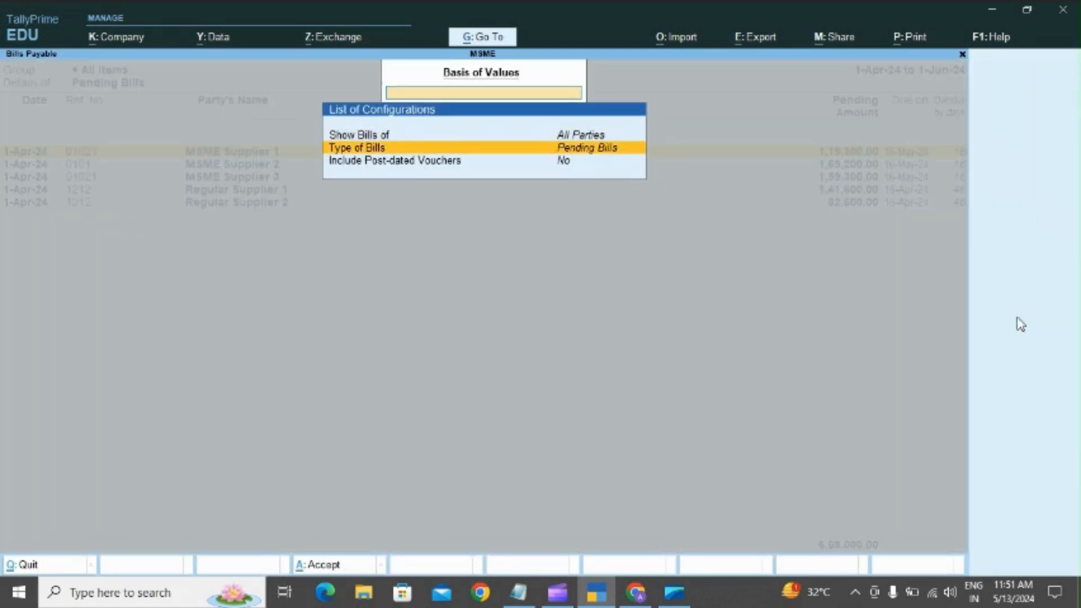
pyautogui.press('Up')
pyautogui.press('Down')
pyautogui.press('Up')
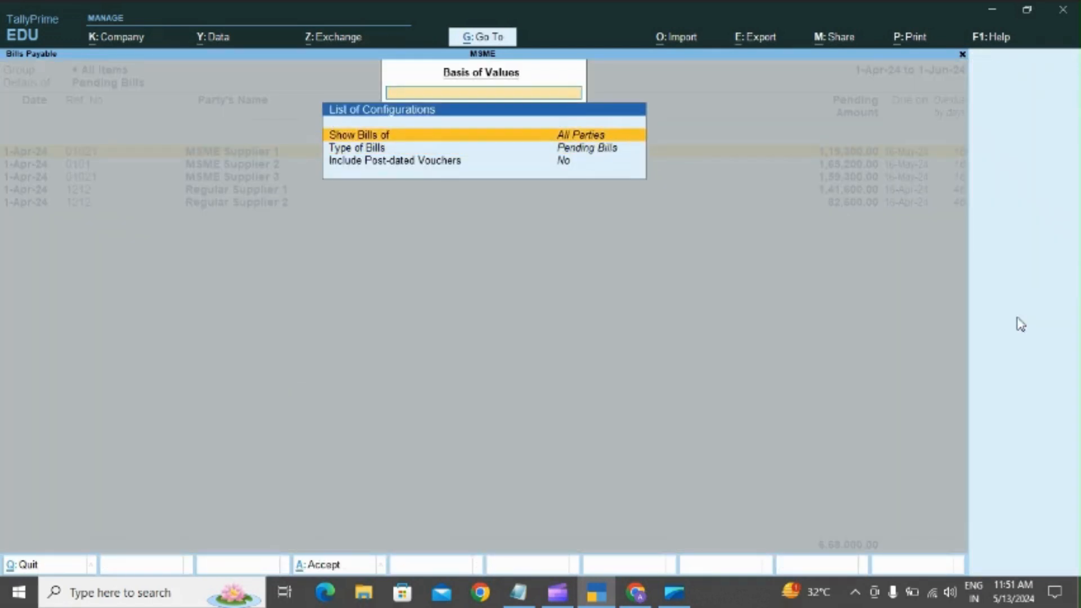
pyautogui.press('Return')
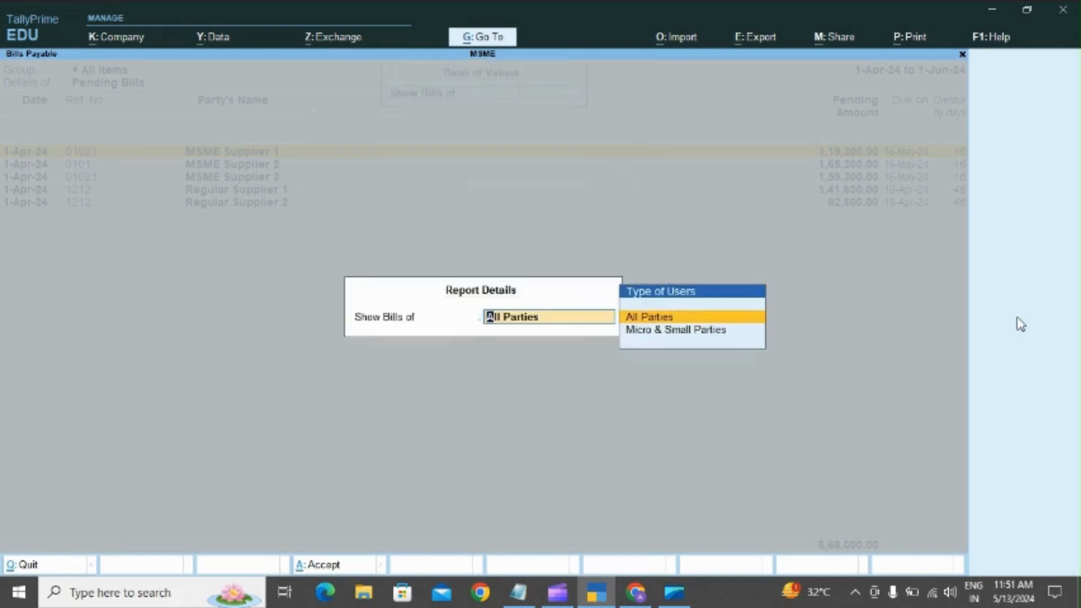
pyautogui.press('Down')
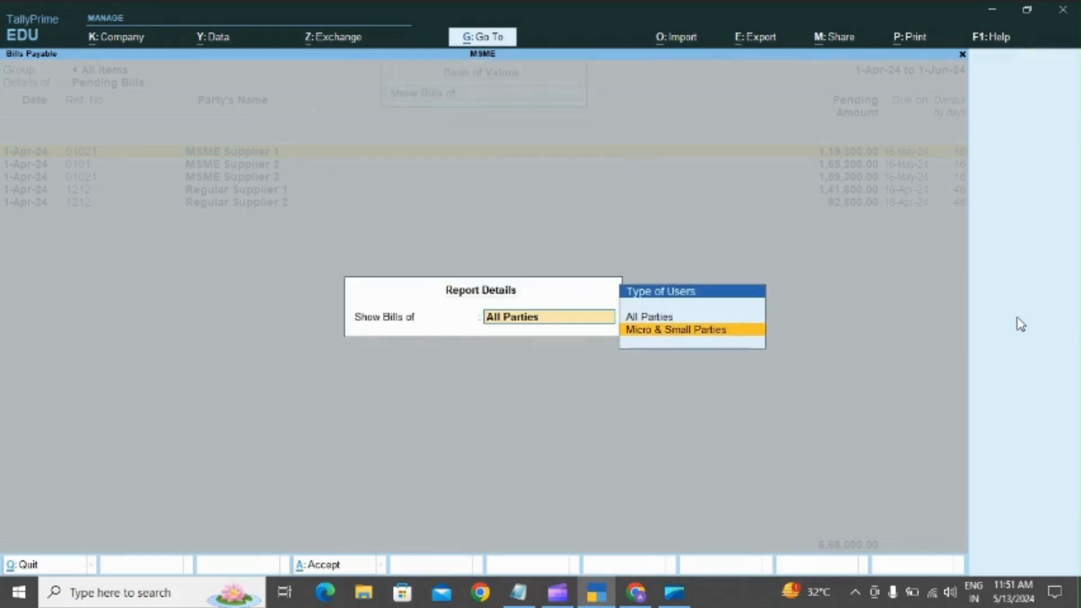
pyautogui.press('Return')
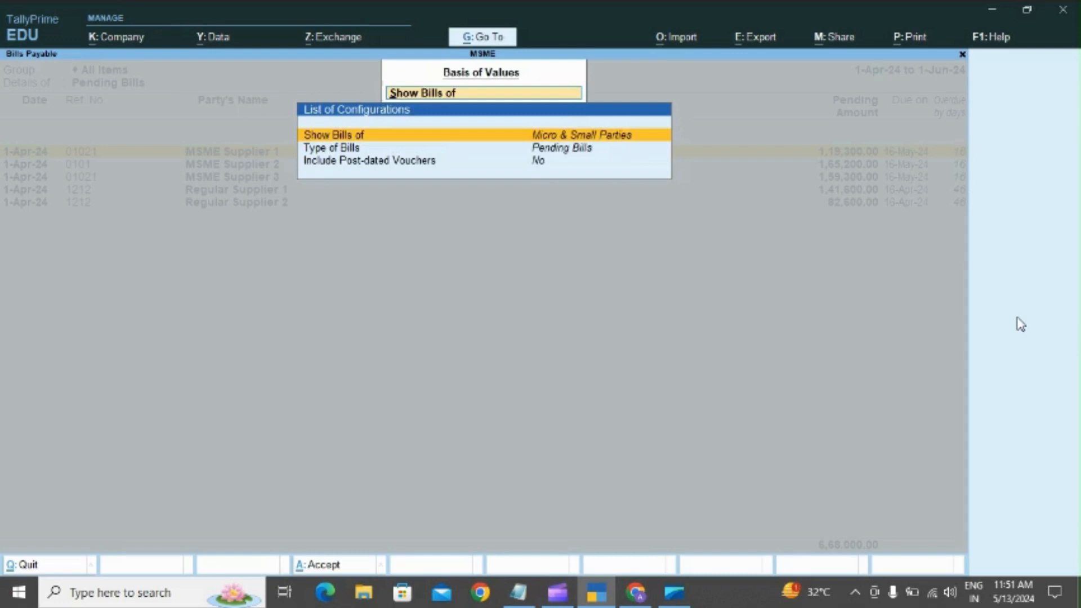
pyautogui.press('Down')
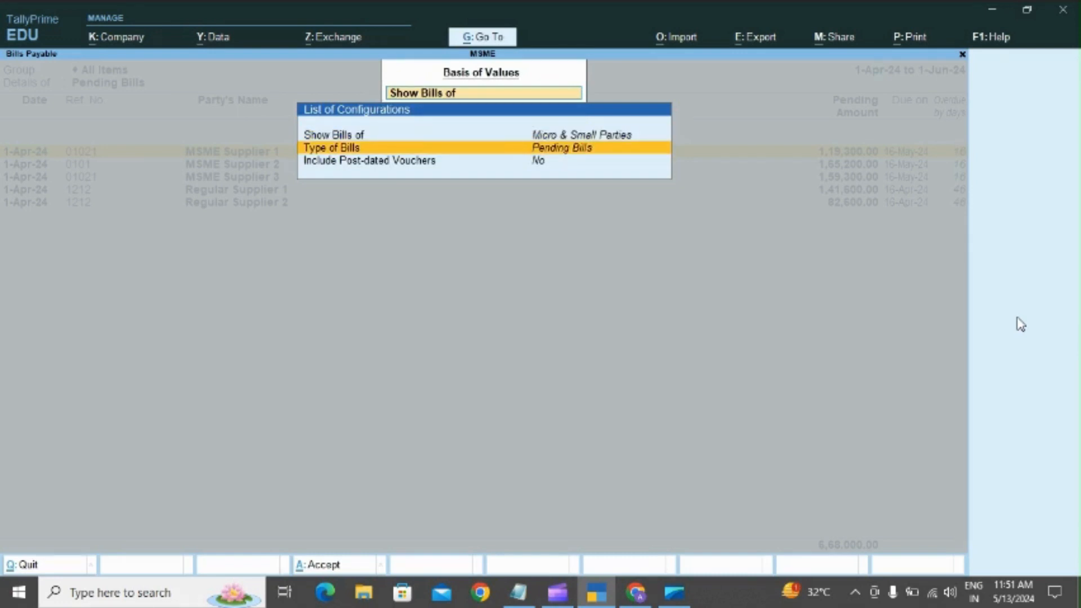
pyautogui.press('Up')
pyautogui.hotkey('ctrl', 'a')
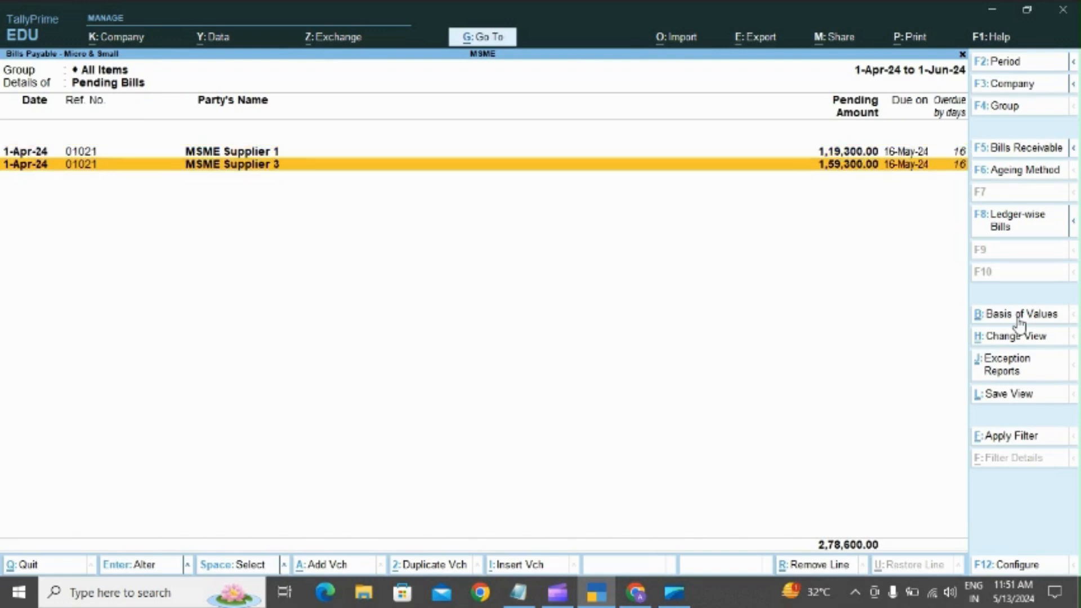
pyautogui.press('Down')
pyautogui.press('Up')
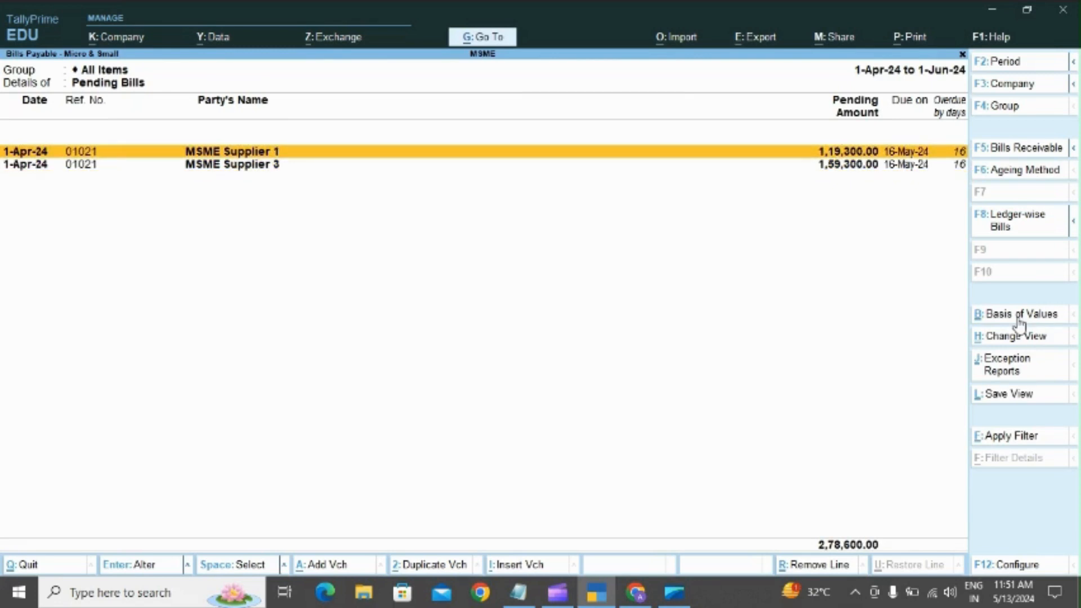
# Change the report period to run from 1-4-2024 to 1-May-24 and check the suppliers' pending bills.
pyautogui.press('F2')
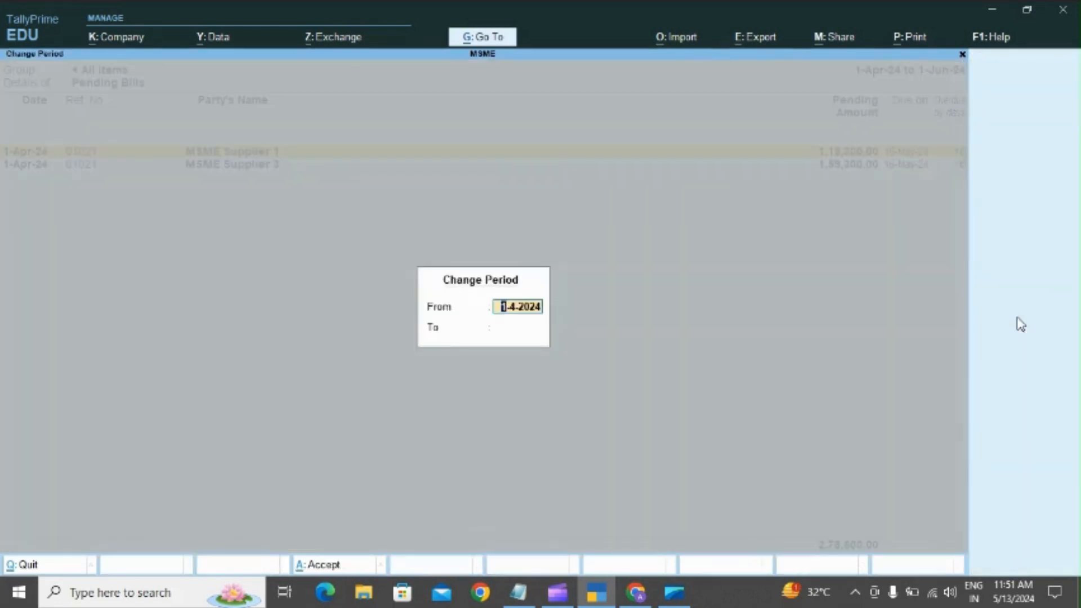
pyautogui.press('Return')
pyautogui.write('1-5')
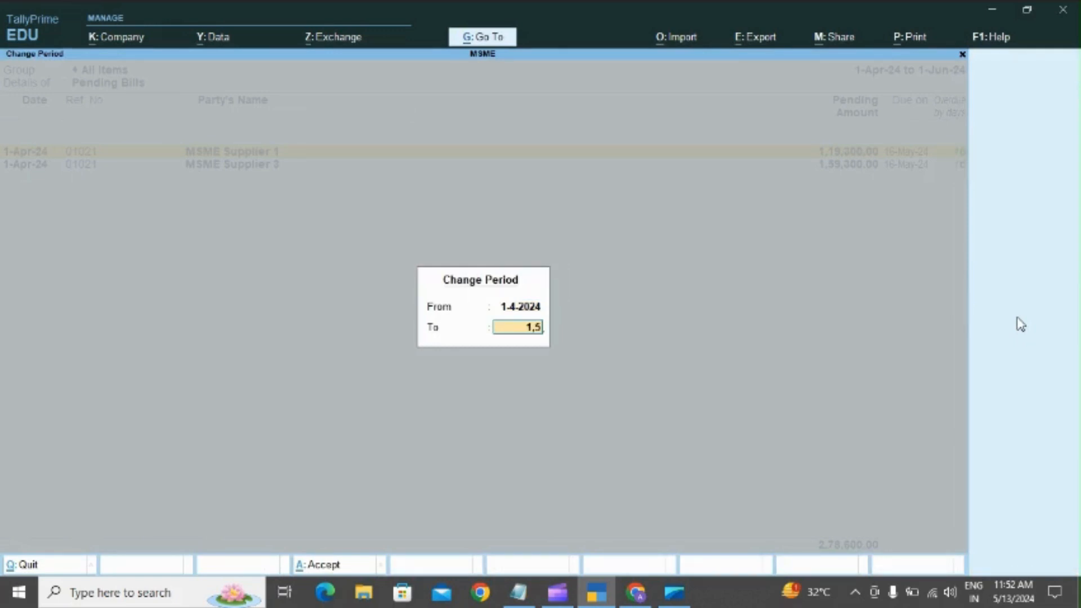
pyautogui.press('Return')
pyautogui.press('Down')
pyautogui.press('Up')
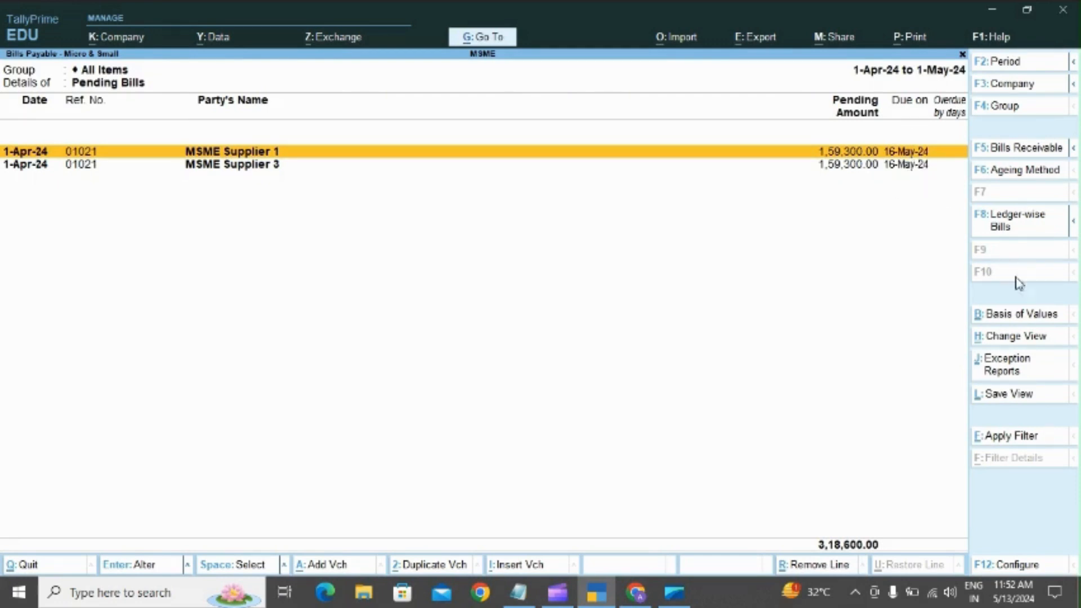
# Set the type of bills to Bills Due in Upcoming Days for the next 15 days and review the listed bills.
pyautogui.click(1016, 315)
pyautogui.press('Down')
pyautogui.press('Down')
pyautogui.press('Up')
pyautogui.press('Return')
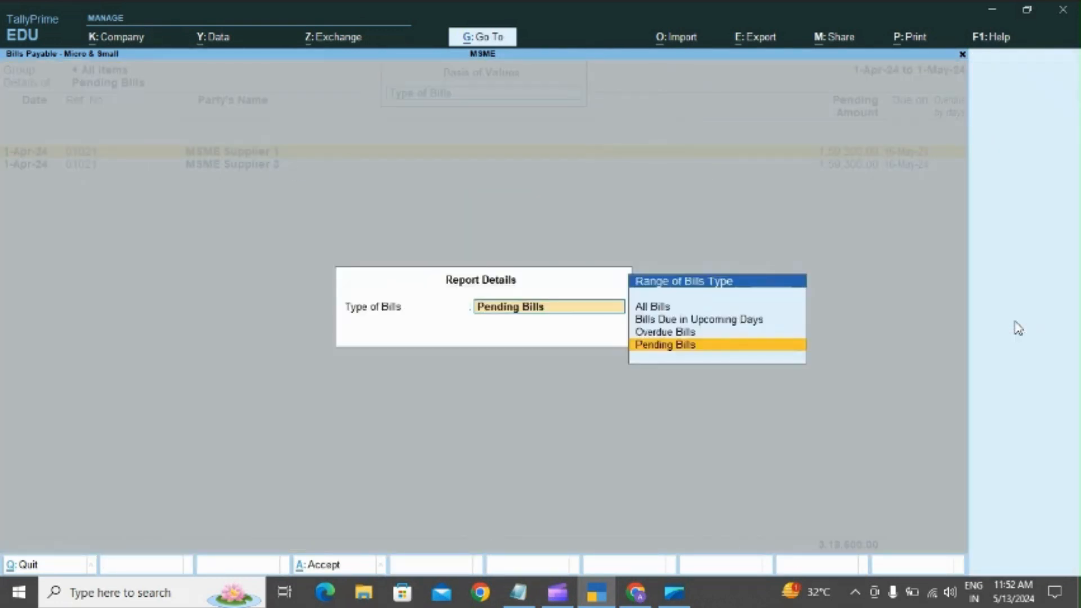
pyautogui.press('Up')
pyautogui.press('Up')
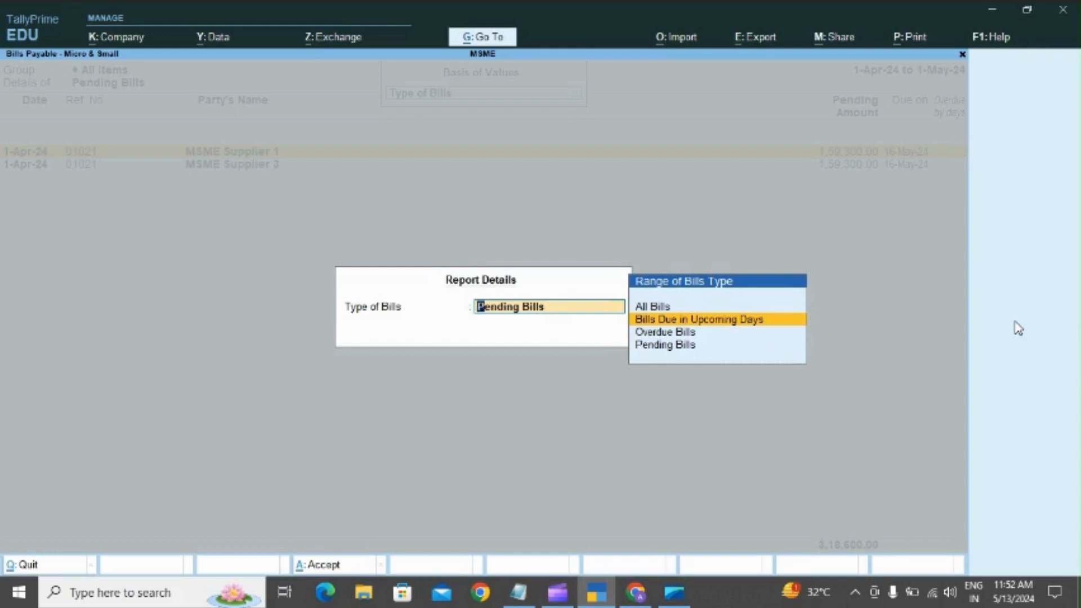
pyautogui.press('Return')
pyautogui.write('15')
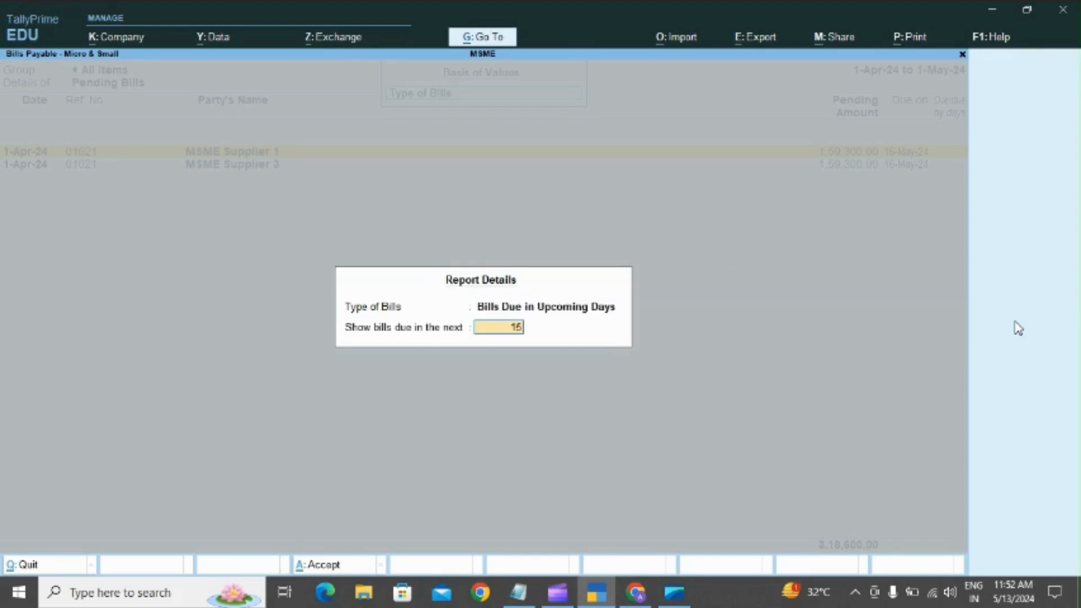
pyautogui.press('Return')
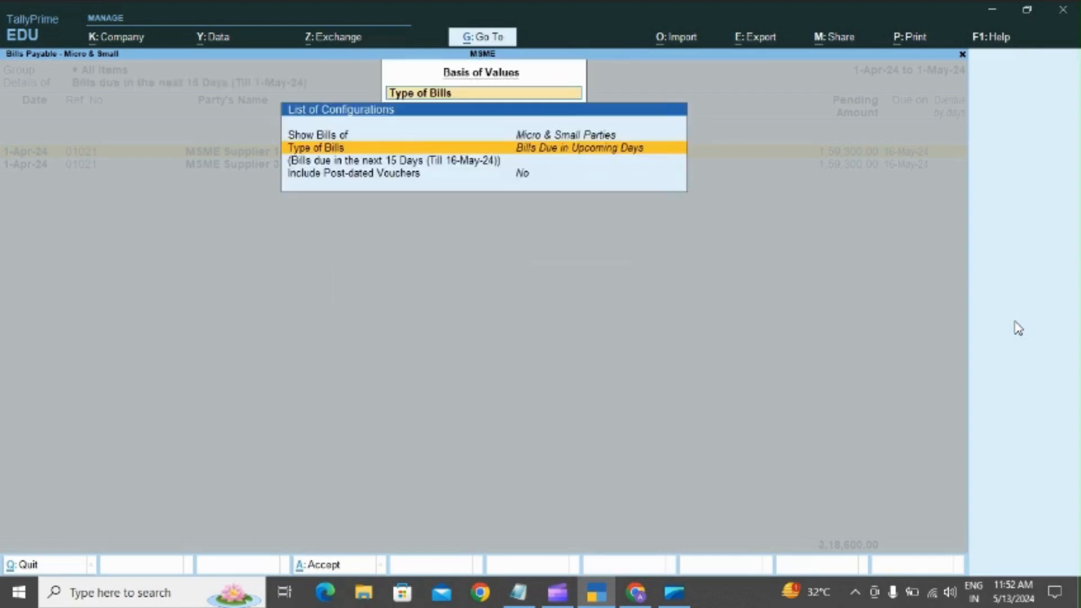
pyautogui.press('Escape')
pyautogui.press('Escape')
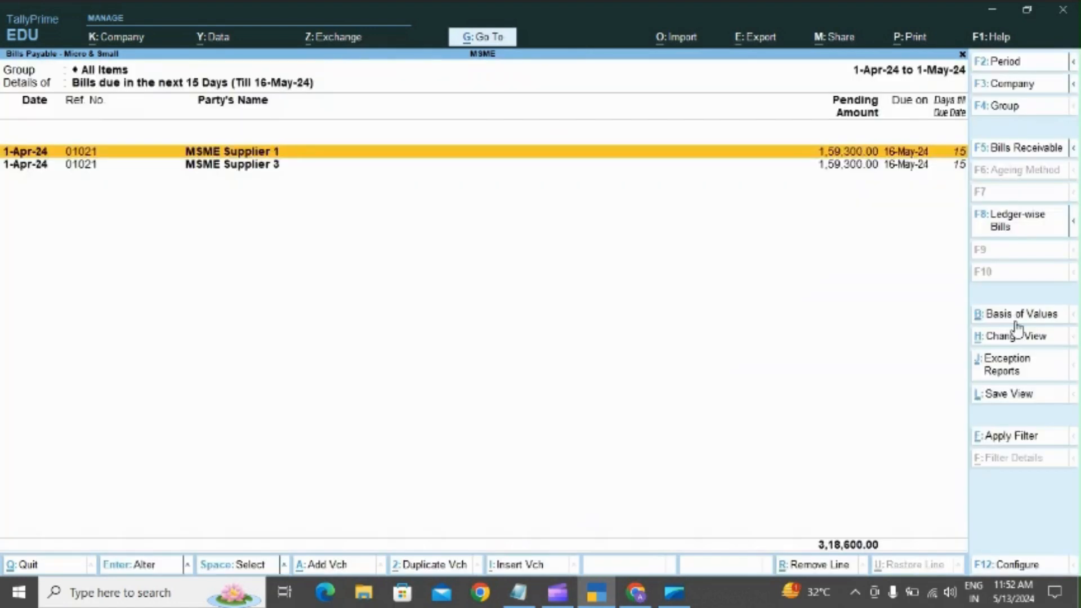
pyautogui.press('Down')
pyautogui.press('Up')
pyautogui.press('Down')
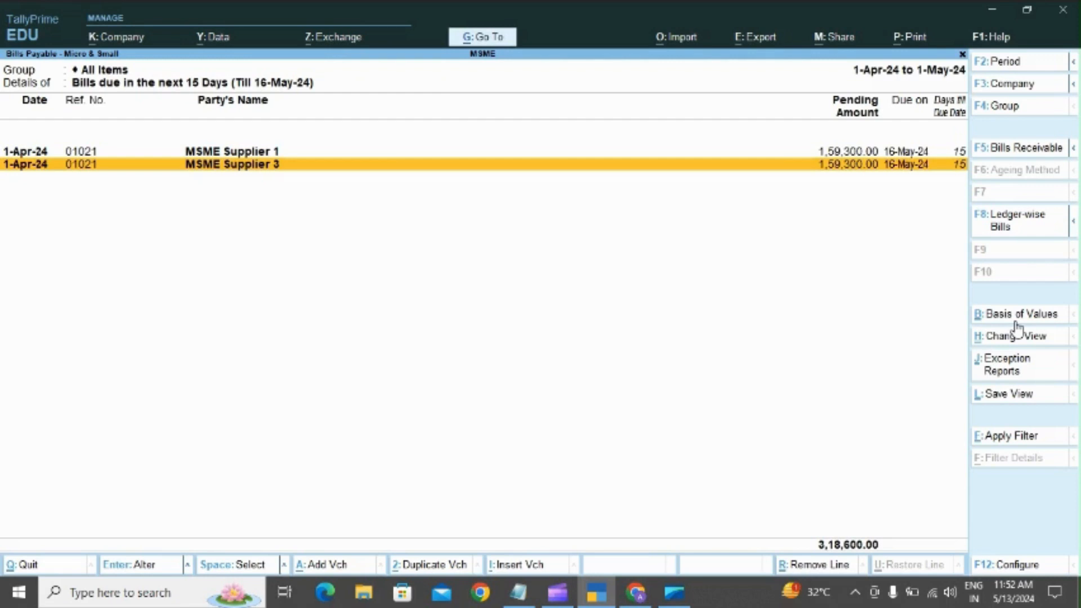
# Check the Type of Bills settings again without changing them and close the Bills Payable report.
pyautogui.click(1016, 318)
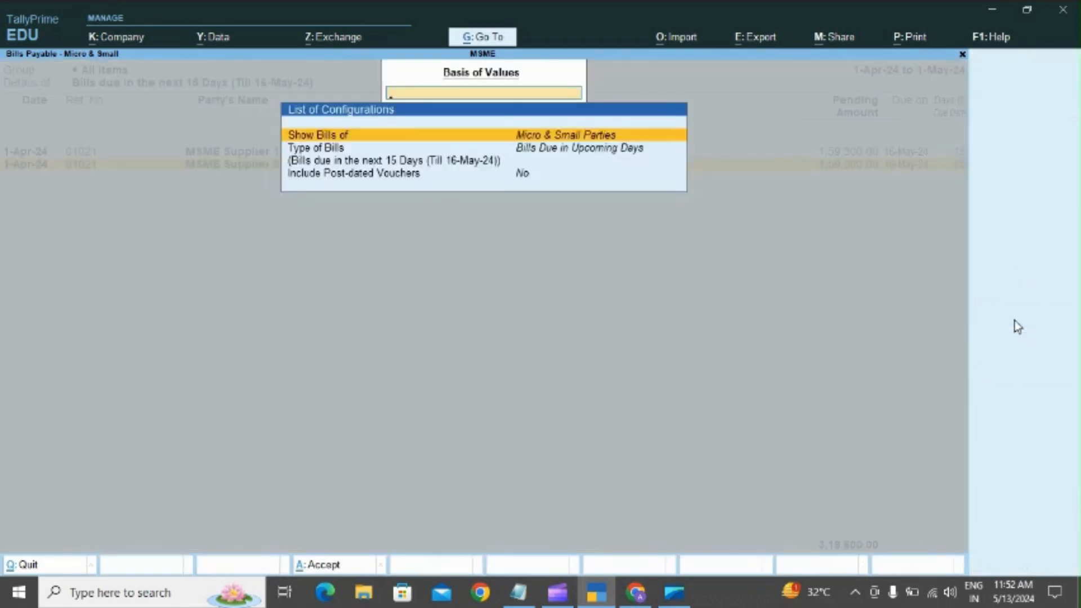
pyautogui.press('Down')
pyautogui.press('Down')
pyautogui.press('Up')
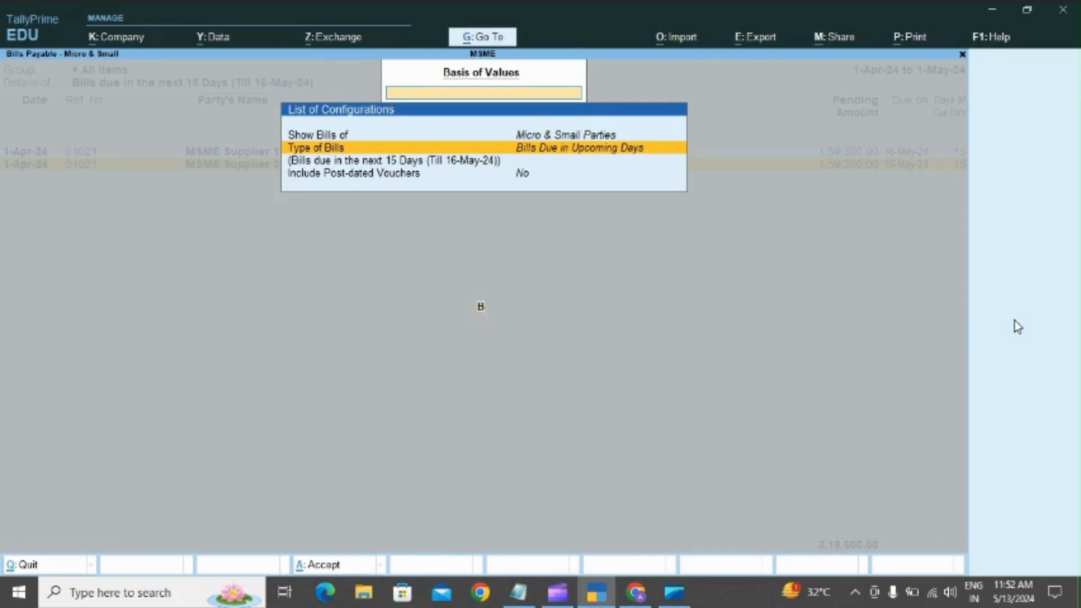
pyautogui.press('Return')
pyautogui.press('Return')
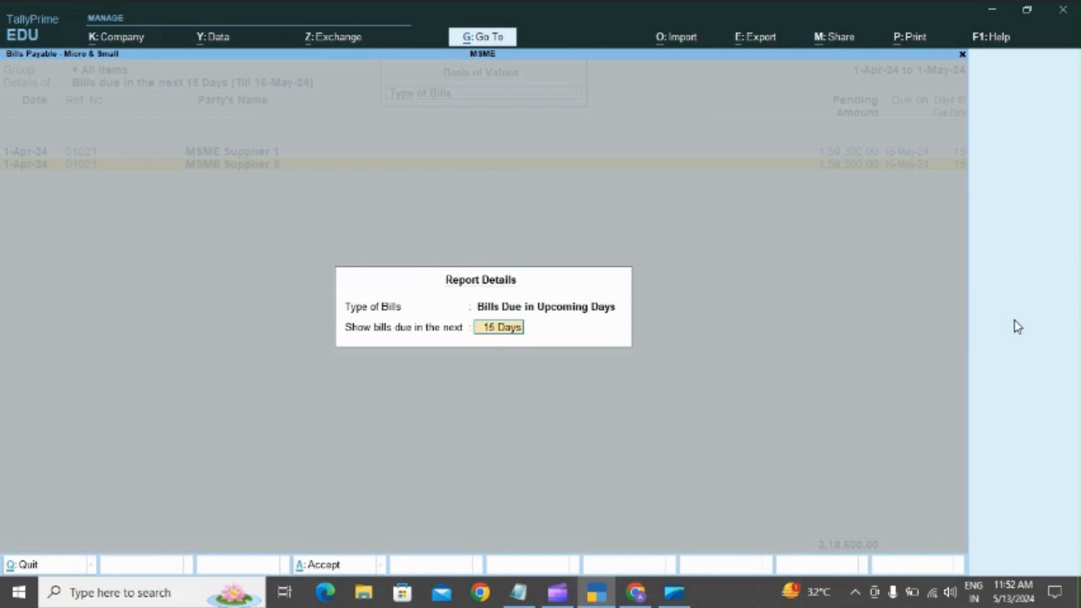
pyautogui.press('Escape')
pyautogui.press('Escape')
pyautogui.press('Escape')
pyautogui.press('Escape')
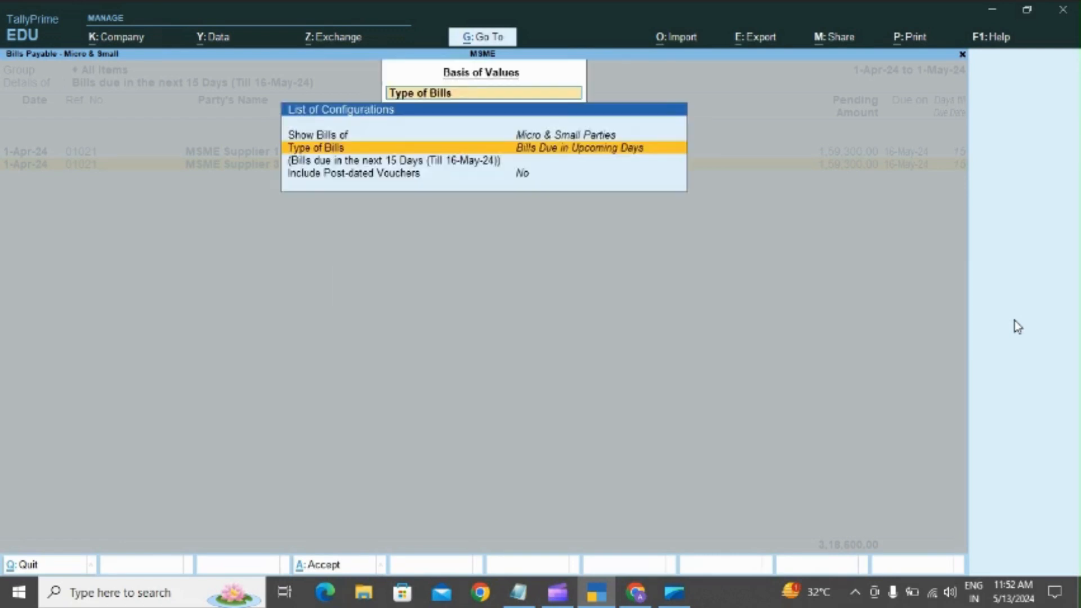
pyautogui.press('Escape')
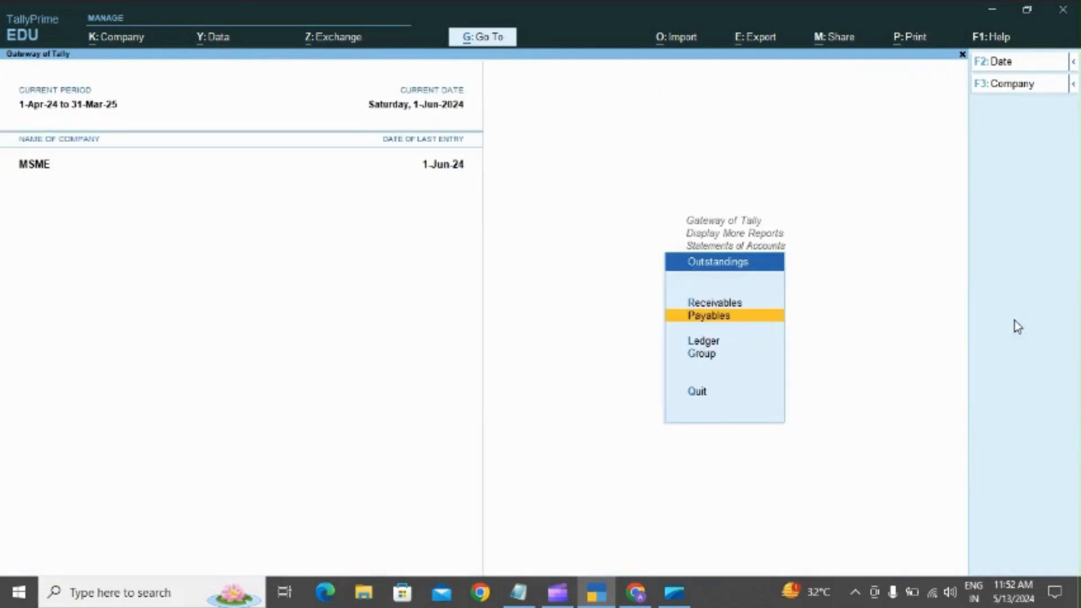
# Go back to Display More Reports and open the MSME Form 1 Statement from the statutory MSME reports.
pyautogui.press('Escape')
pyautogui.press('Escape')
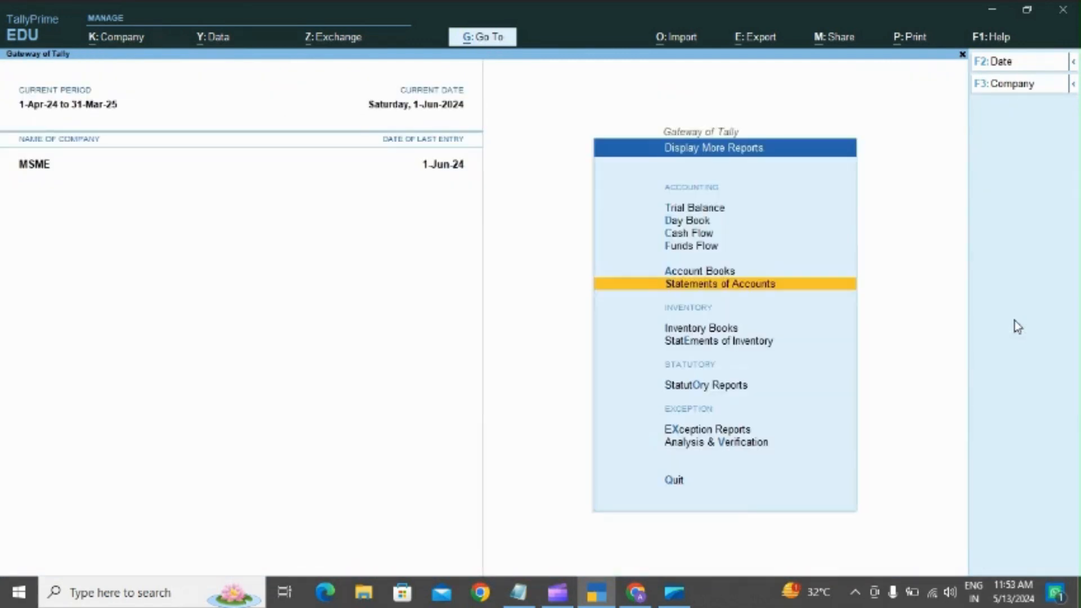
pyautogui.click(1043, 443)
pyautogui.press('Down')
pyautogui.press('Up')
pyautogui.press('Down')
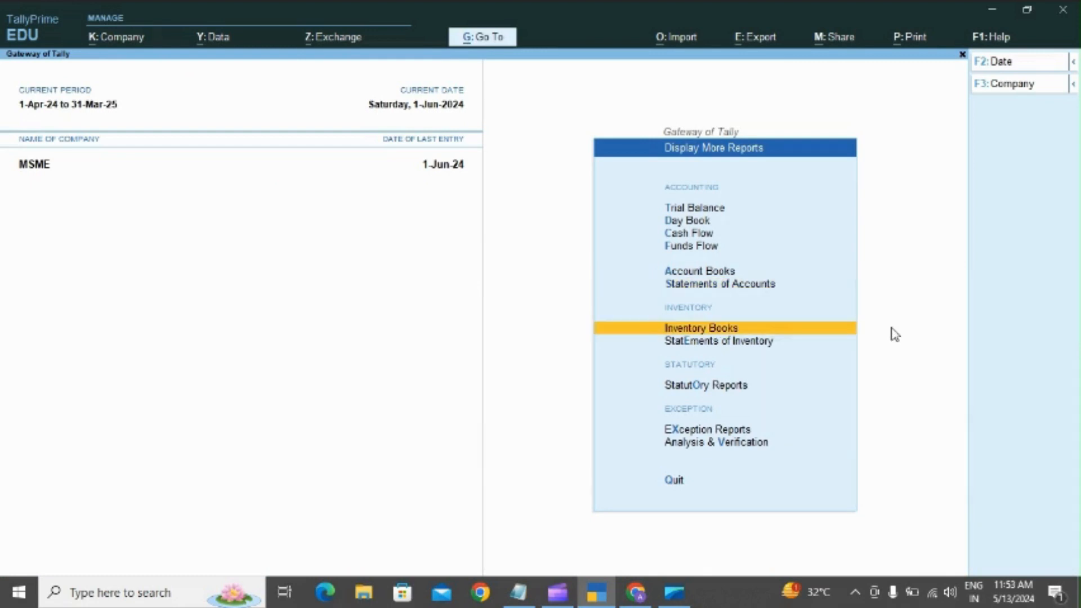
pyautogui.press('Down')
pyautogui.press('Down')
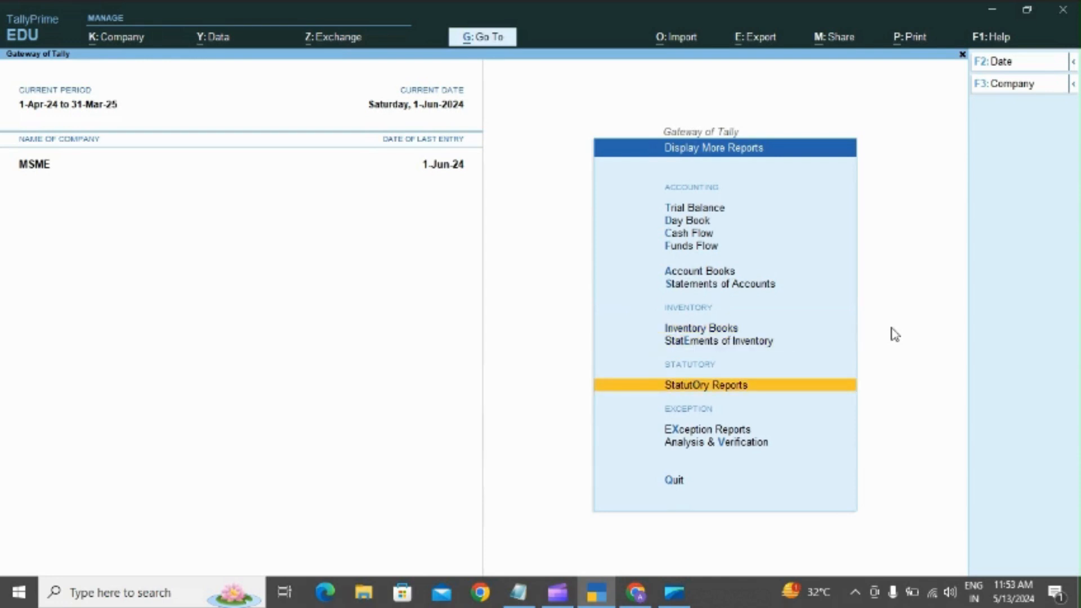
pyautogui.press('Return')
pyautogui.press('Down')
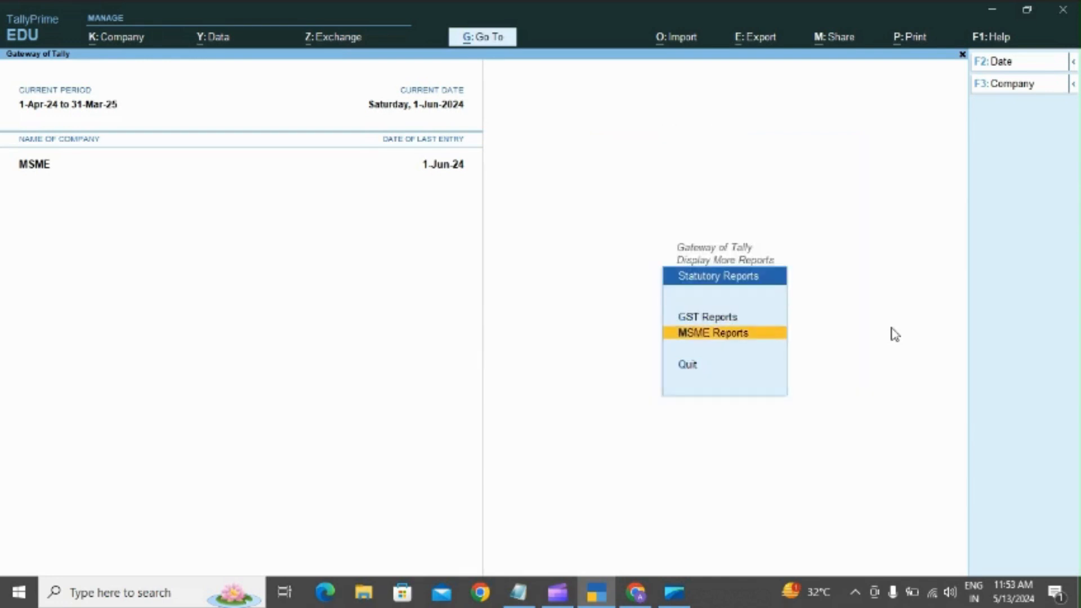
pyautogui.press('Return')
pyautogui.press('Down')
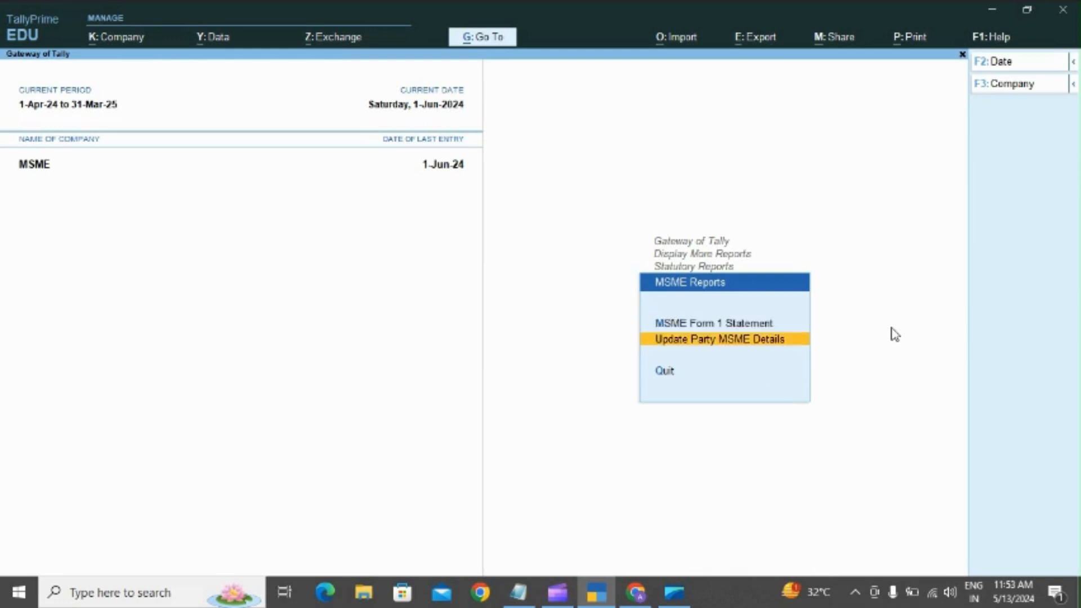
pyautogui.press('Up')
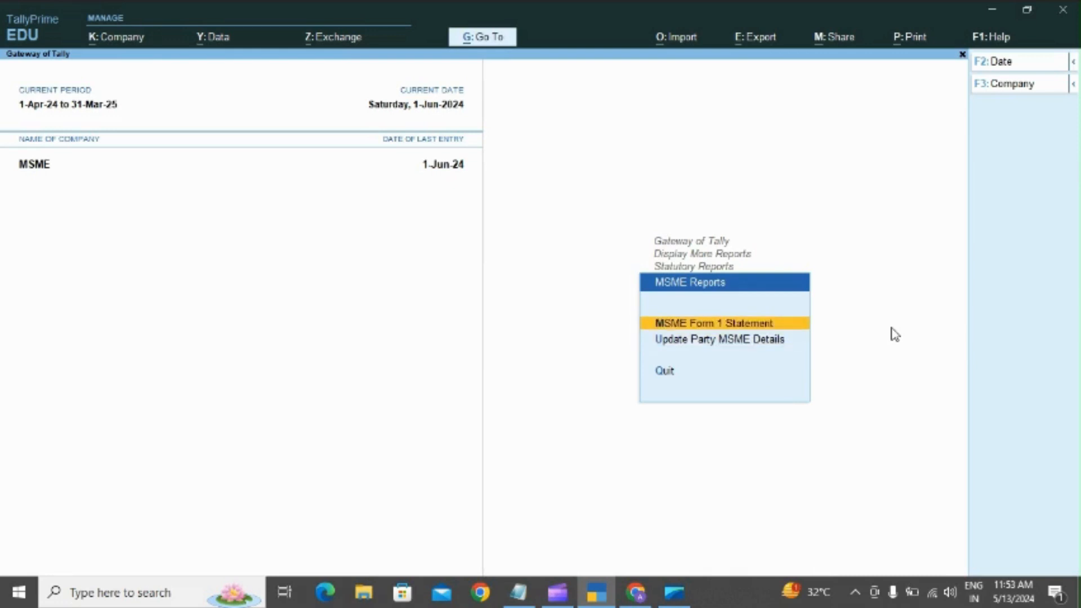
pyautogui.press('Return')
# Examine the suppliers' amounts pending after the due date and the overdue days in the MSME Form 1 Statement.
pyautogui.press('Down')
pyautogui.press('Up')
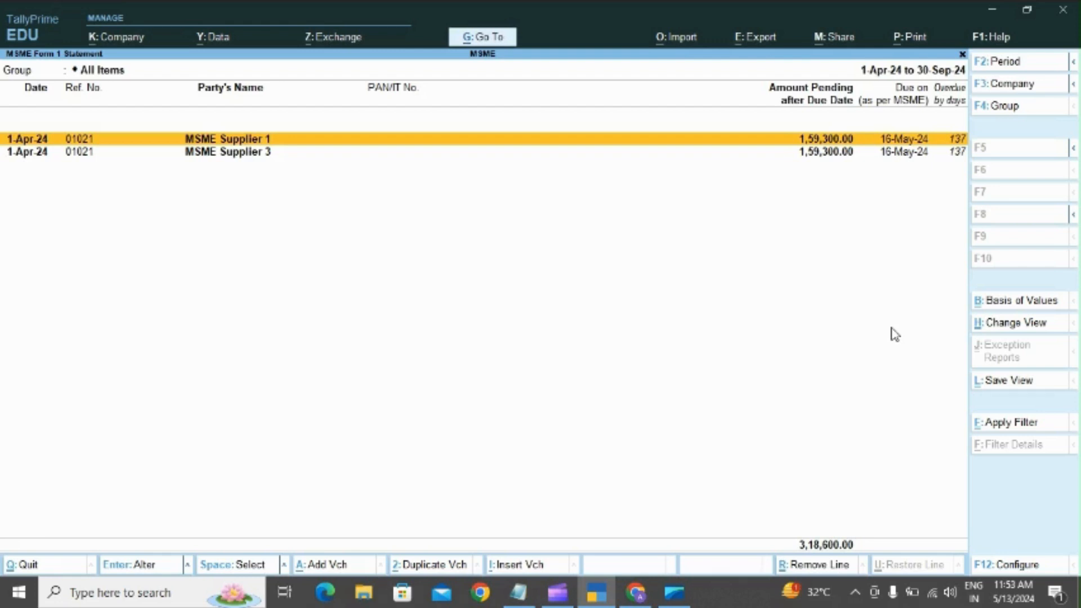
pyautogui.press('Down')
pyautogui.press('Up')
# Generate a print preview of the MSME Form 1 return form from the statement.
pyautogui.click(910, 39)
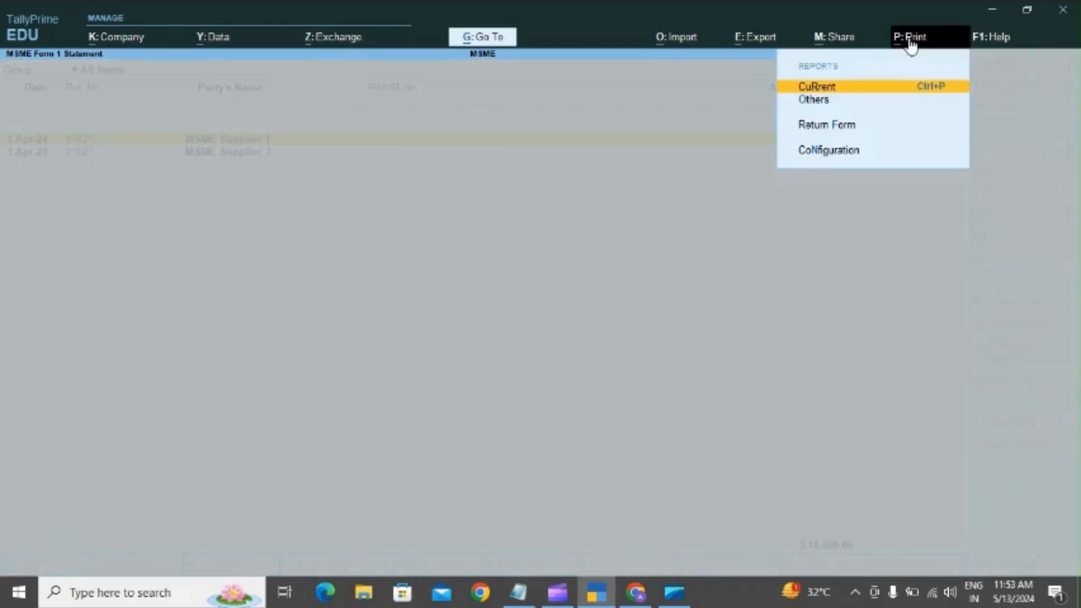
pyautogui.press('Down')
pyautogui.press('Down')
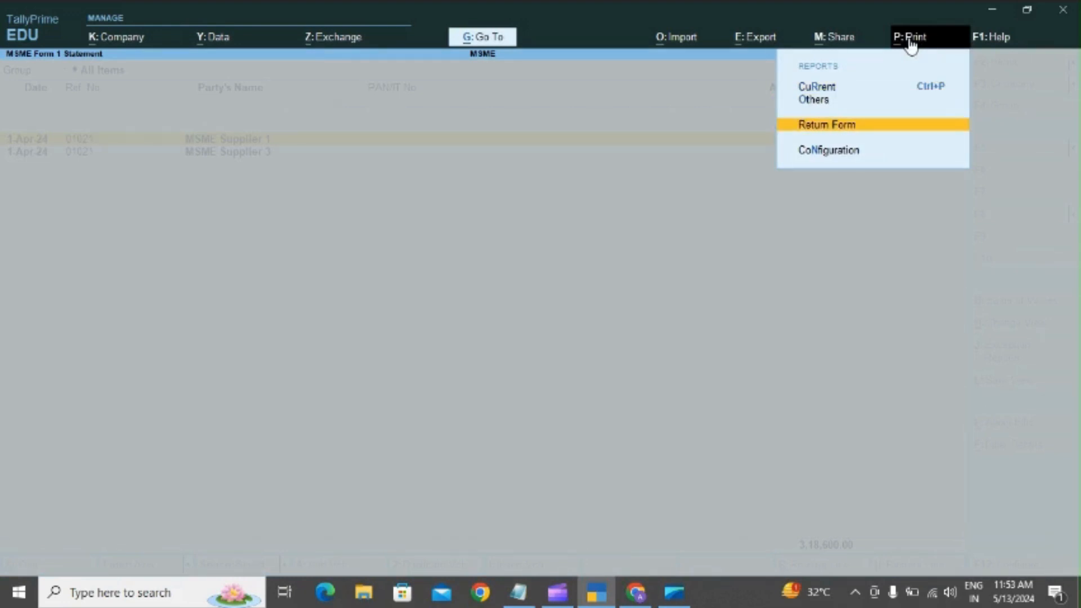
pyautogui.press('Return')
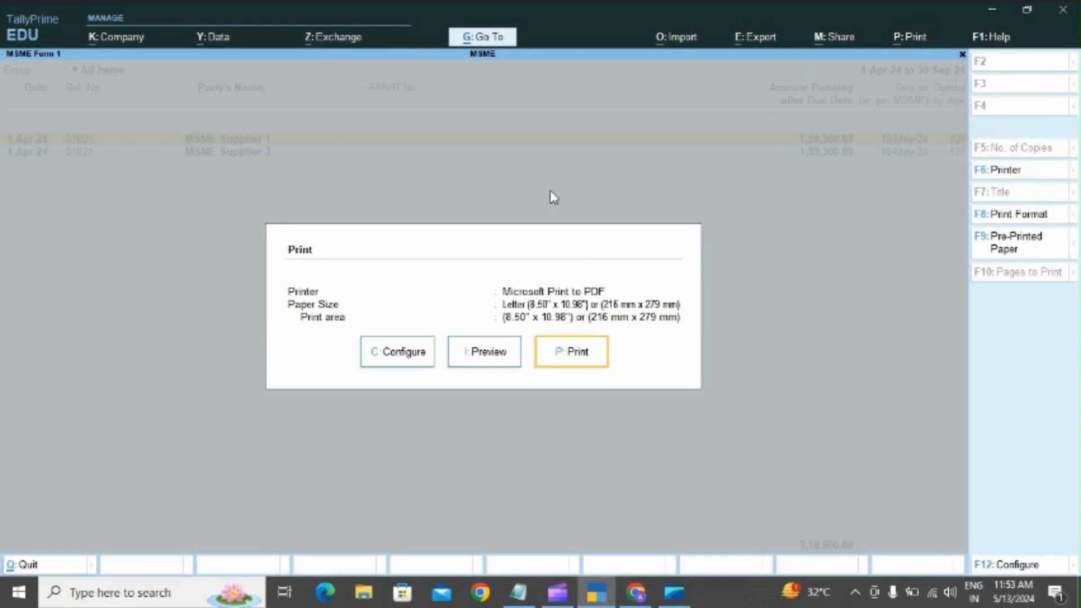
pyautogui.click(488, 354)
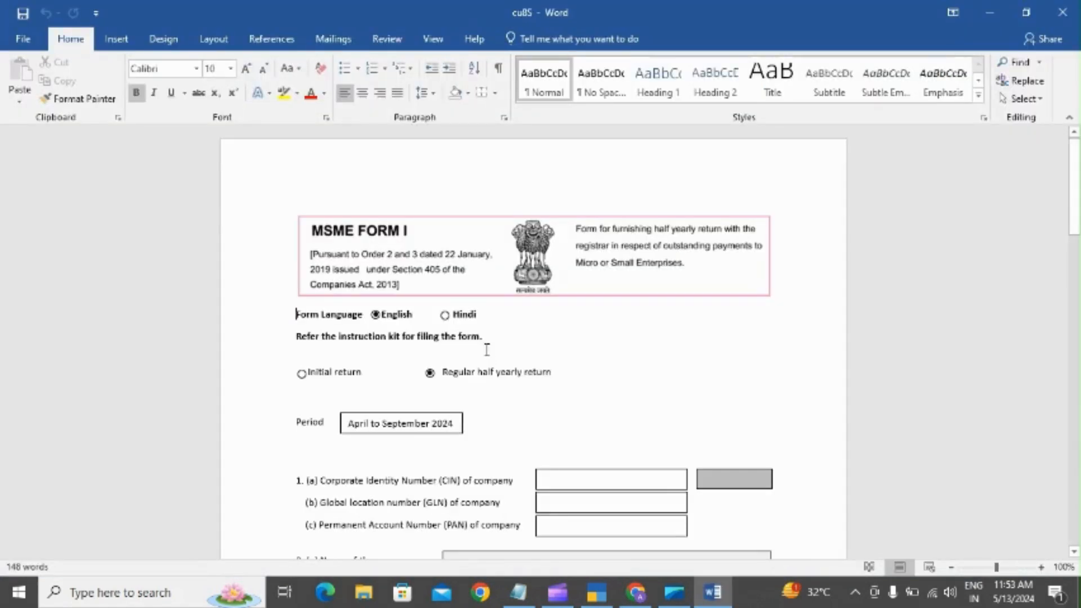
# Review the generated MSME Form I through the supplier dues and reasons for delay, and close the document.
pyautogui.scroll(-5, 486, 351)
pyautogui.scroll(-3, 486, 351)
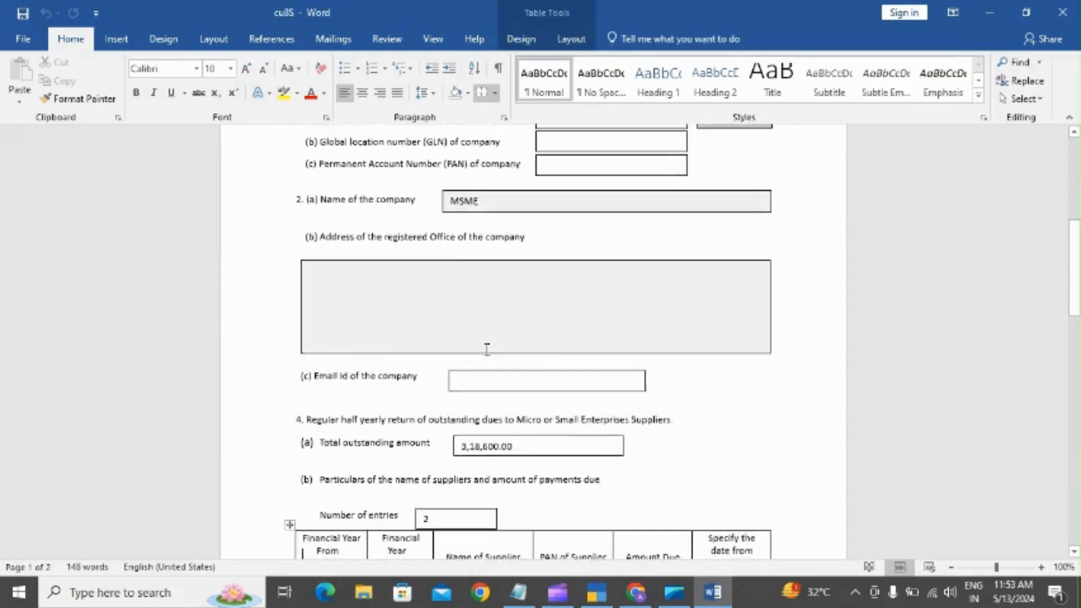
pyautogui.scroll(-4, 487, 348)
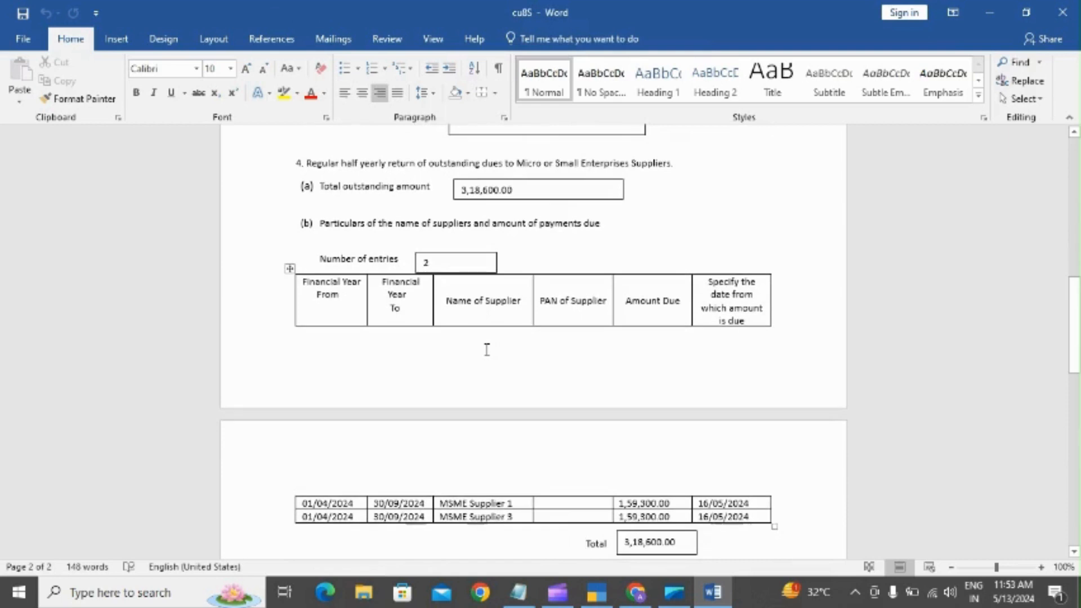
pyautogui.press('Down')
pyautogui.press('Down')
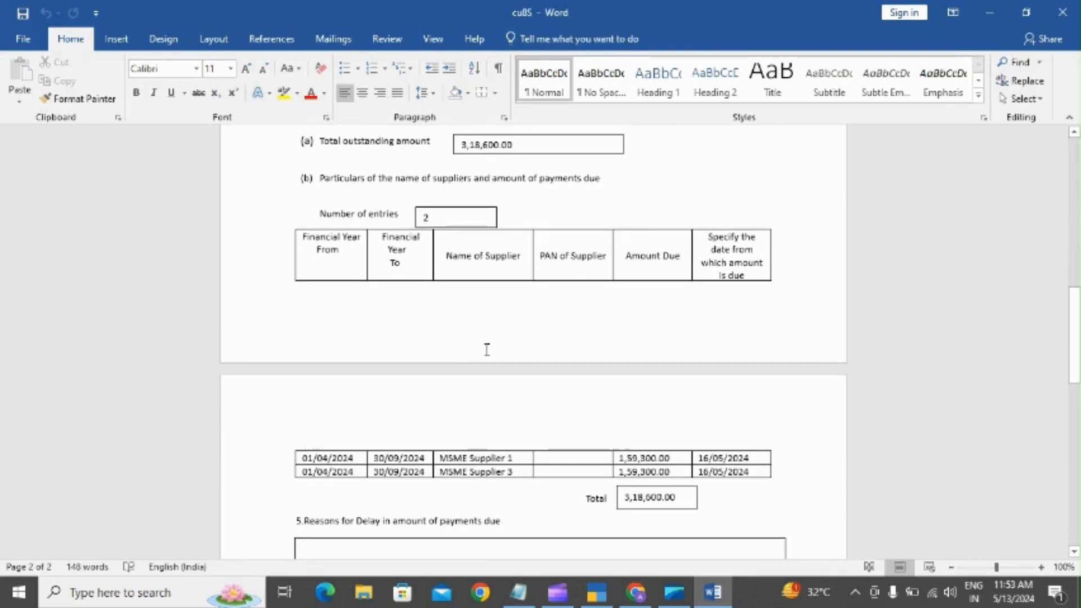
pyautogui.press('Down')
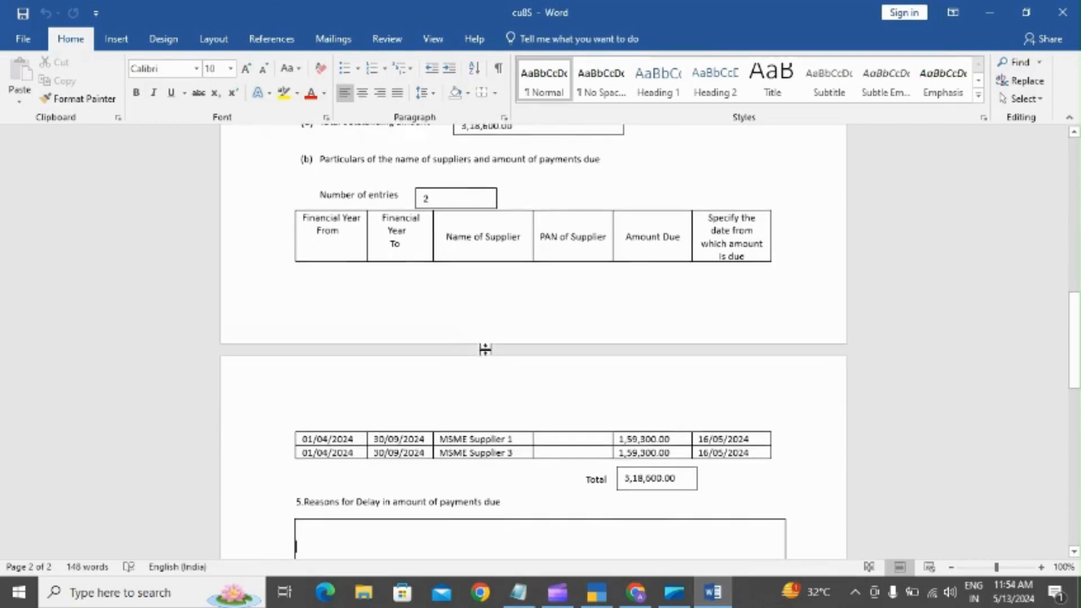
pyautogui.press('Down')
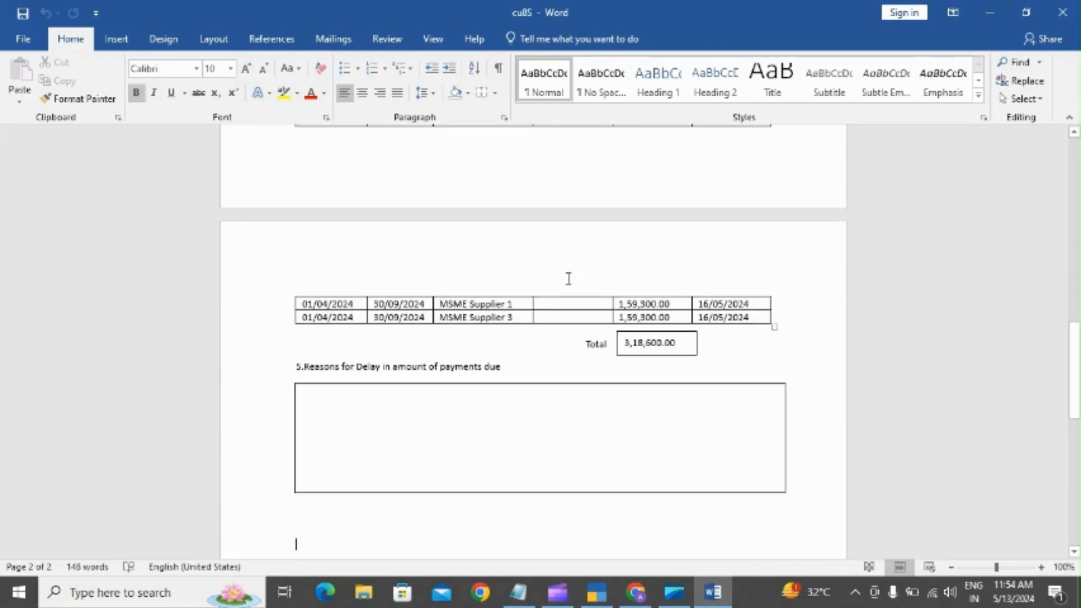
pyautogui.click(1069, 23)
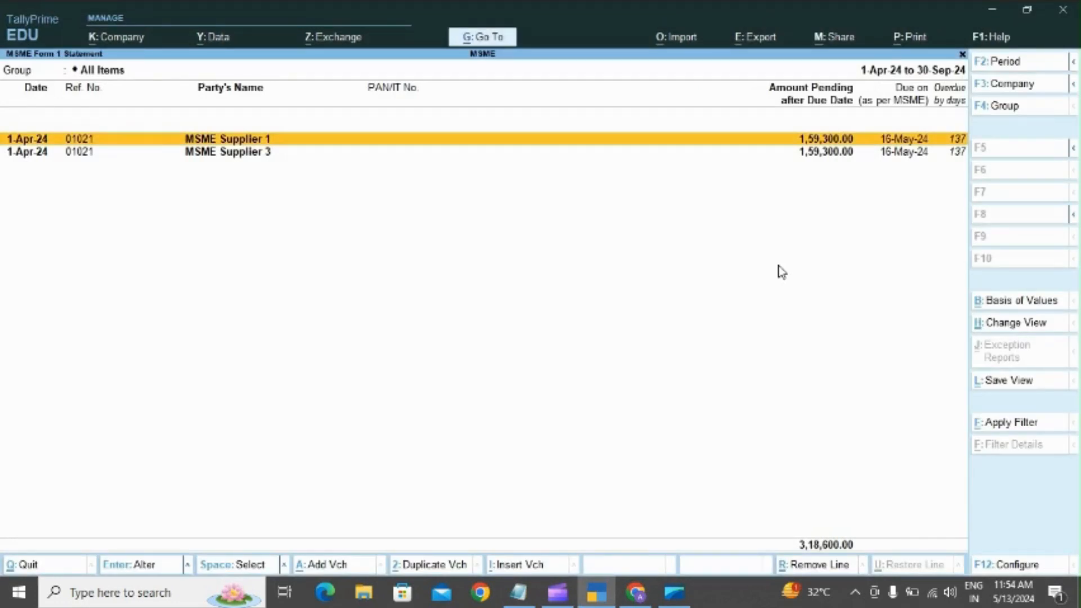
# Look at the MSME Features slide in the browser presentation and switch back to TallyPrime.
pyautogui.hotkey('alt', 'Tab')
pyautogui.press('Tab')
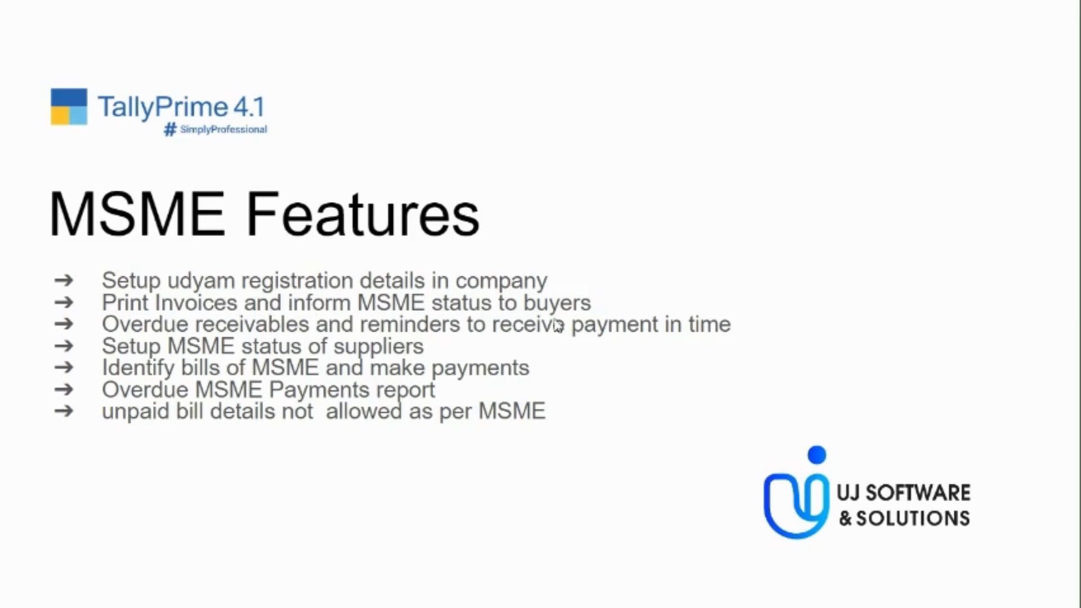
pyautogui.hotkey('alt', 'Tab')
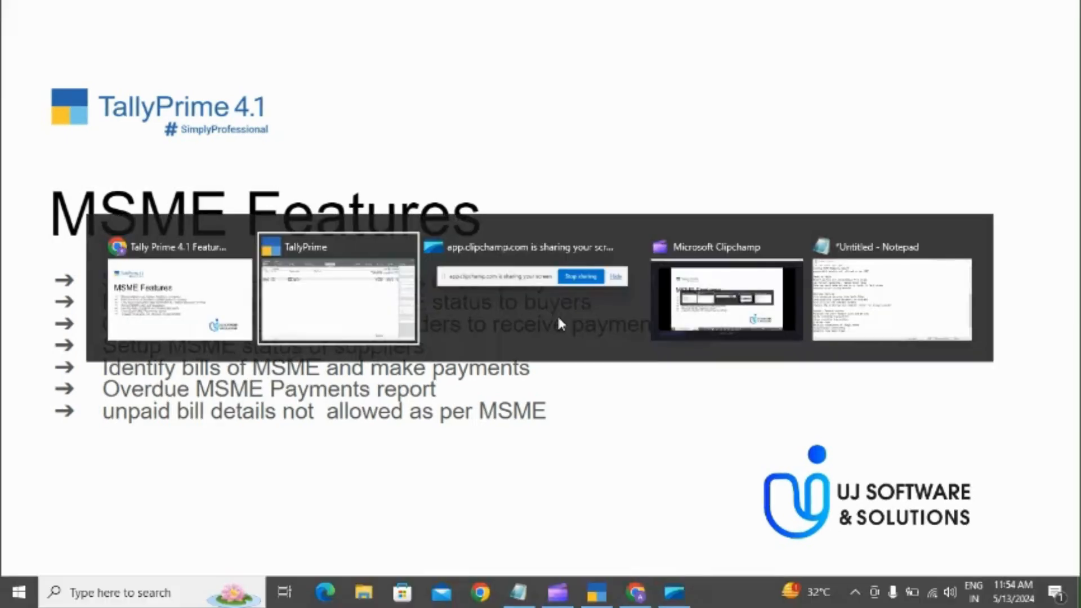
# Close the MSME Form 1 Statement and return to the Gateway of Tally.
pyautogui.press('Escape')
pyautogui.press('Escape')
pyautogui.press('Escape')
pyautogui.press('Escape')
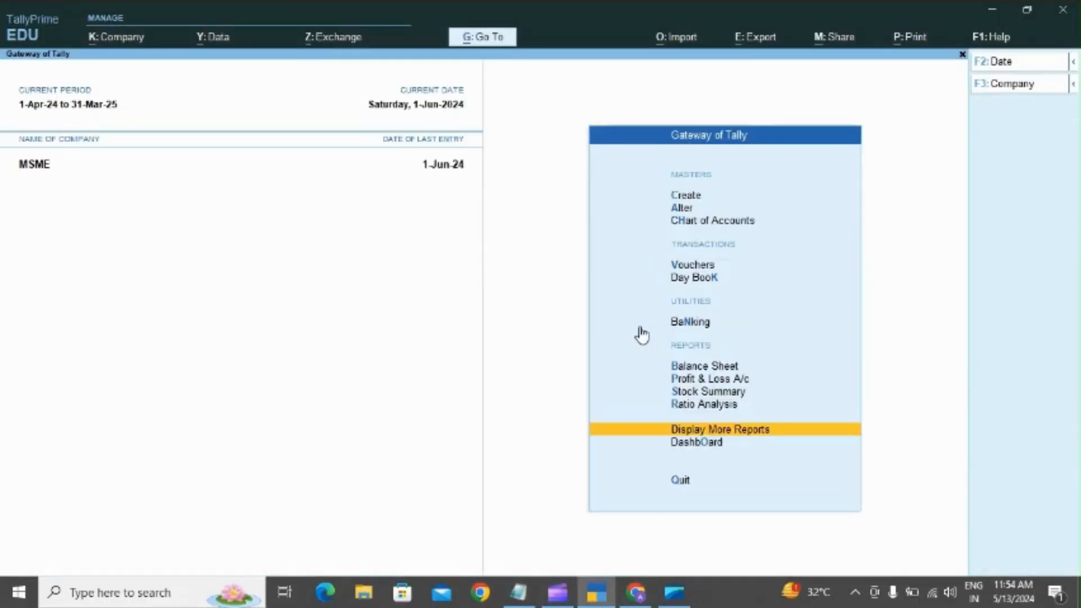
pyautogui.click(100, 38)
pyautogui.press('Down')
pyautogui.press('Down')
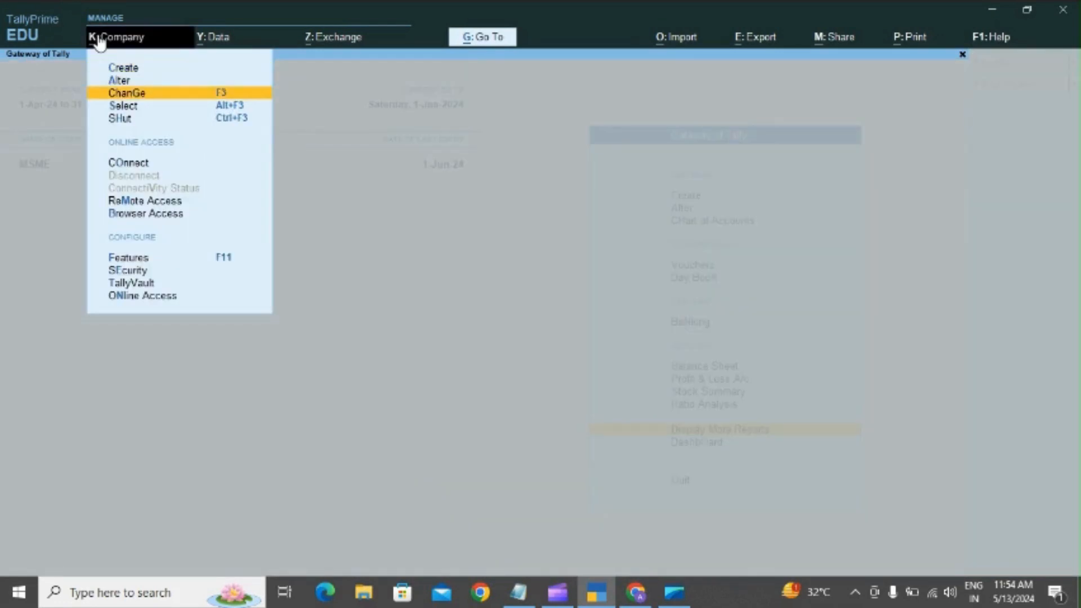
pyautogui.press('Up')
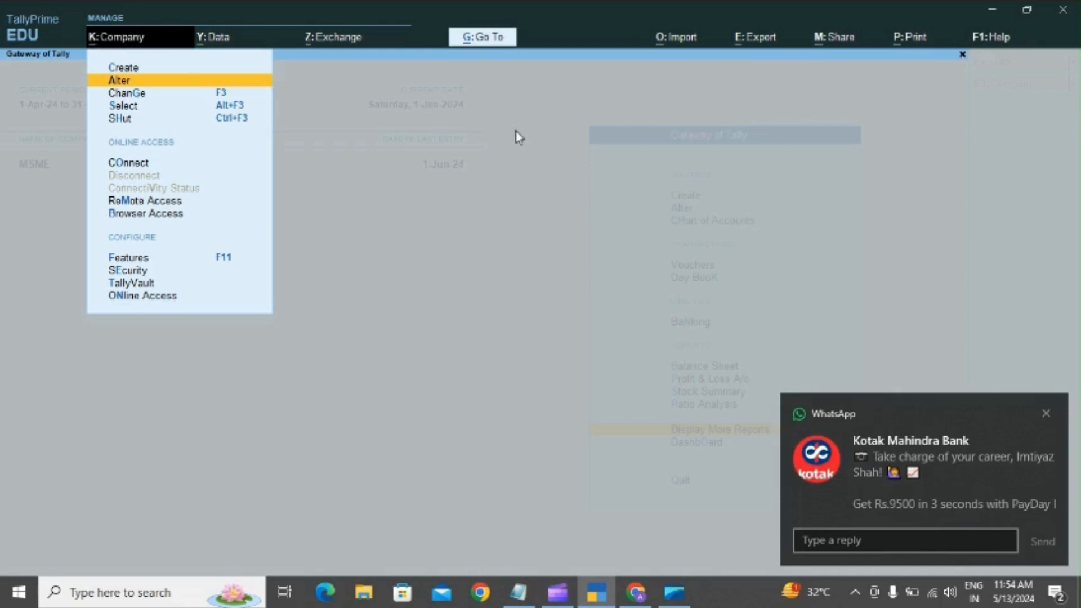
pyautogui.click(1052, 413)
pyautogui.press('Down')
pyautogui.press('Down')
pyautogui.press('Up')
pyautogui.press('Up')
pyautogui.press('Return')
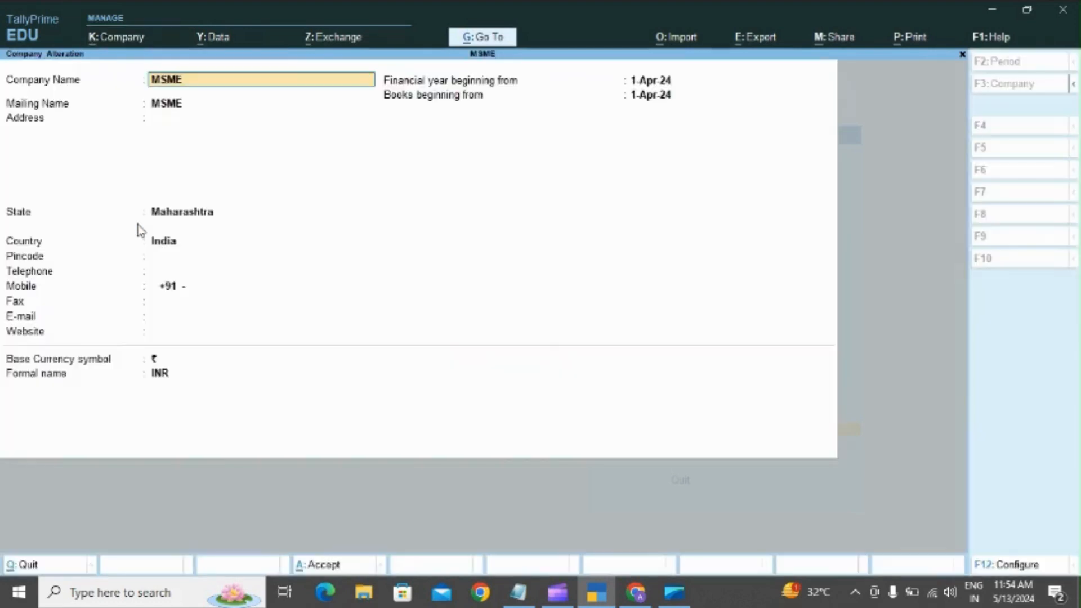
pyautogui.press('Escape')
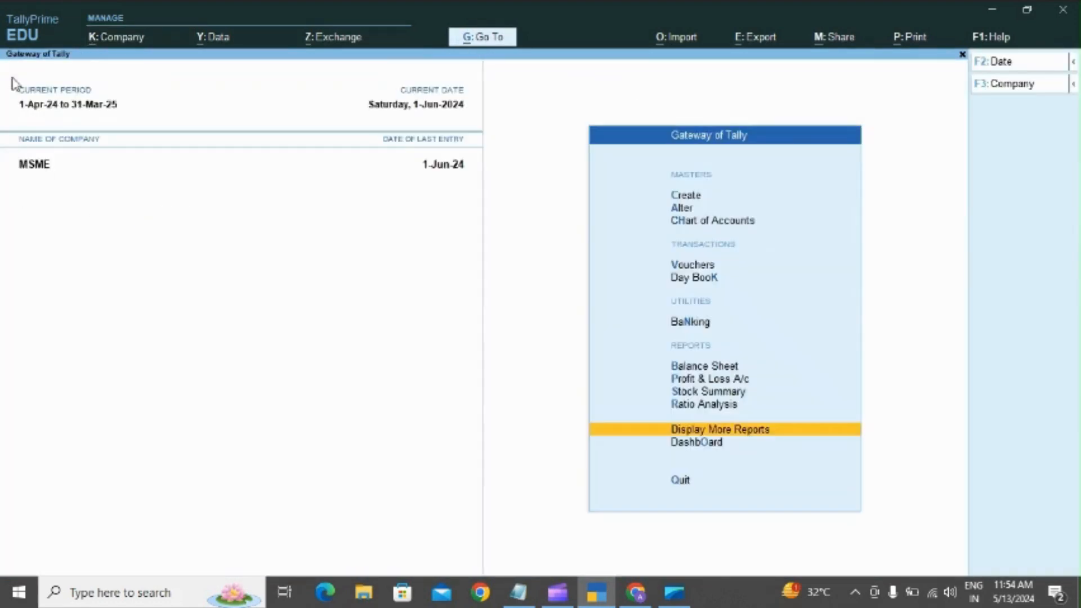
# Open the feature settings of the MSME company.
pyautogui.click(133, 40)
pyautogui.press('Down')
pyautogui.press('Down')
pyautogui.press('Down')
pyautogui.press('Down')
pyautogui.press('Down')
pyautogui.press('Down')
pyautogui.press('Down')
pyautogui.press('Down')
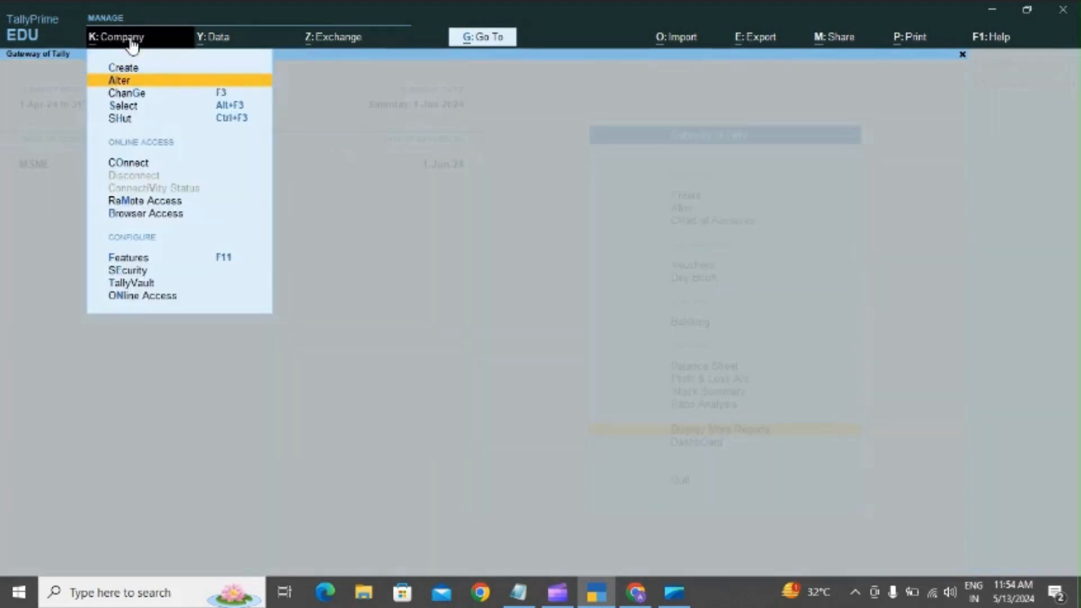
pyautogui.press('Return')
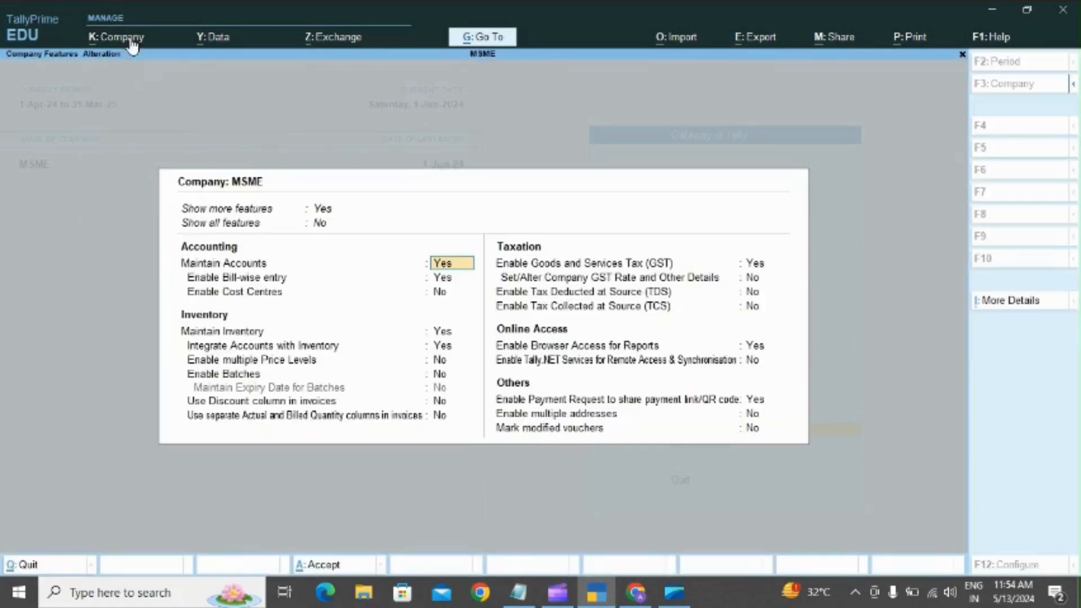
# Open the company's GST Rate and Other Details and set HSN/SAC Details to Specify Details Here.
pyautogui.click(756, 264)
pyautogui.press('Return')
pyautogui.press('y')
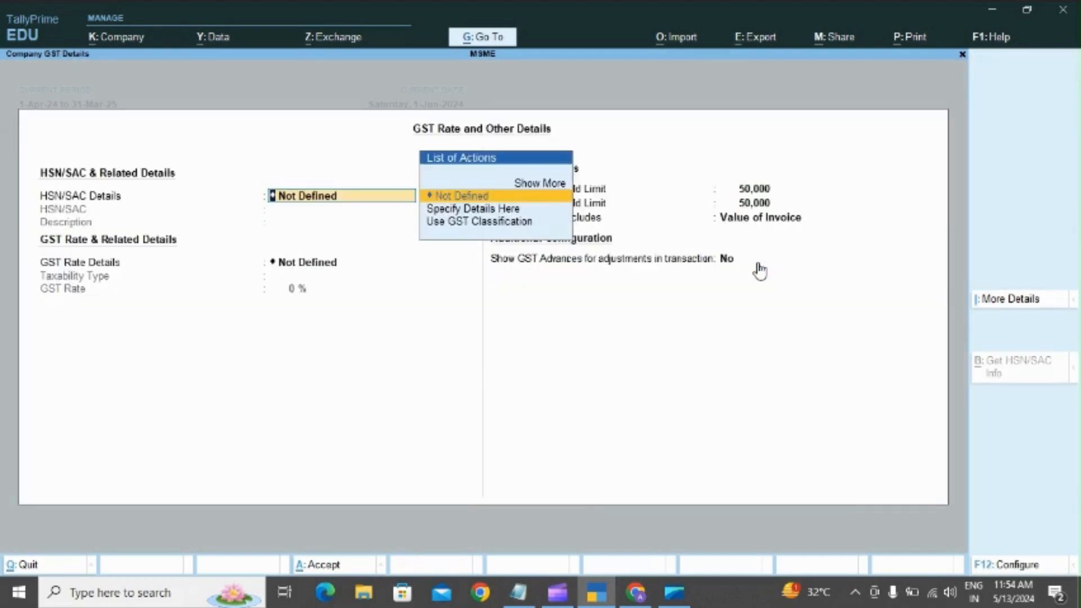
pyautogui.press('Down')
pyautogui.press('Up')
pyautogui.press('Down')
pyautogui.press('Up')
pyautogui.press('Down')
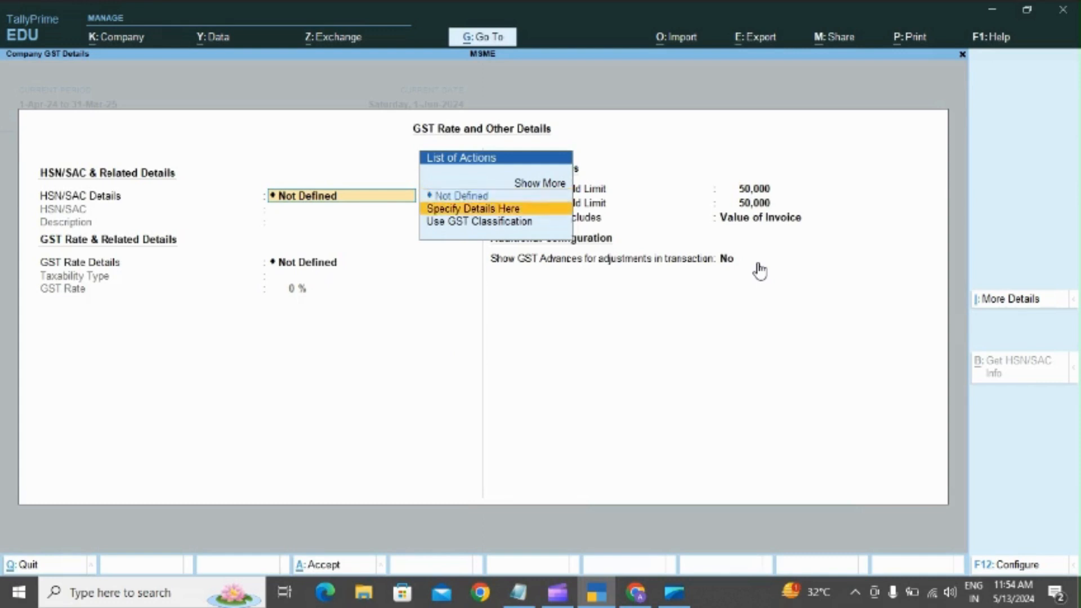
pyautogui.press('Return')
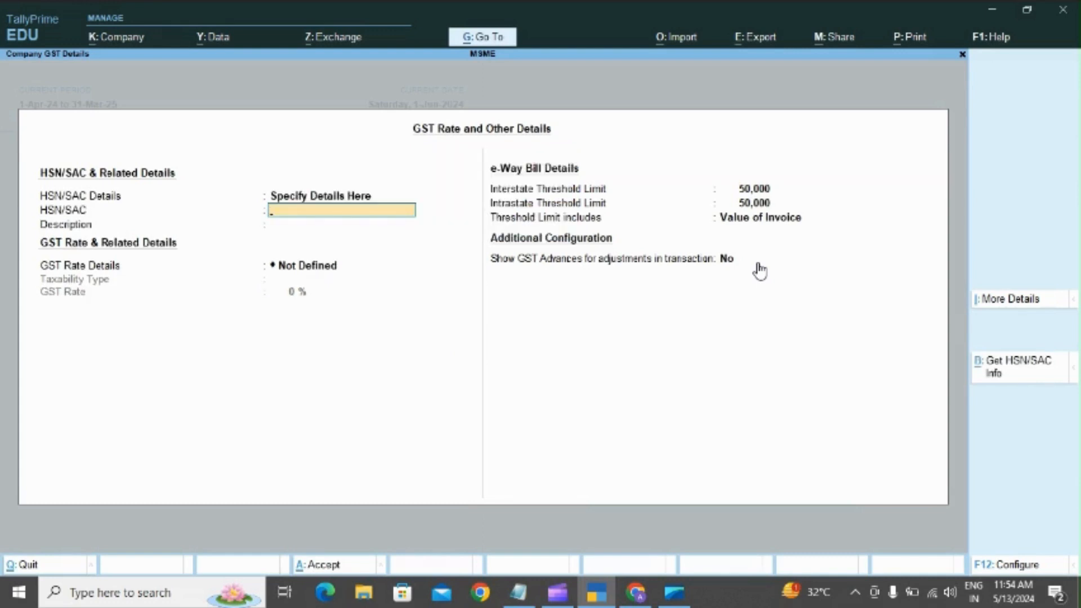
# Look for MSME options in the additional details and configuration of the company's GST settings.
pyautogui.click(1038, 306)
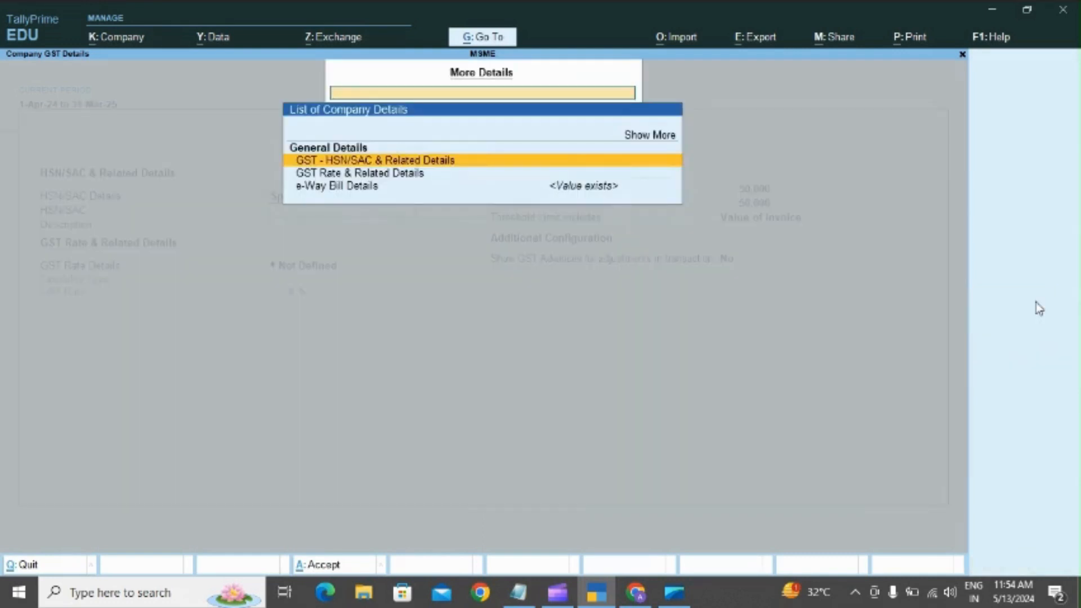
pyautogui.write('m')
pyautogui.press('Return')
pyautogui.press('Return')
pyautogui.press('Return')
pyautogui.press('Escape')
pyautogui.press('BackSpace')
pyautogui.press('Escape')
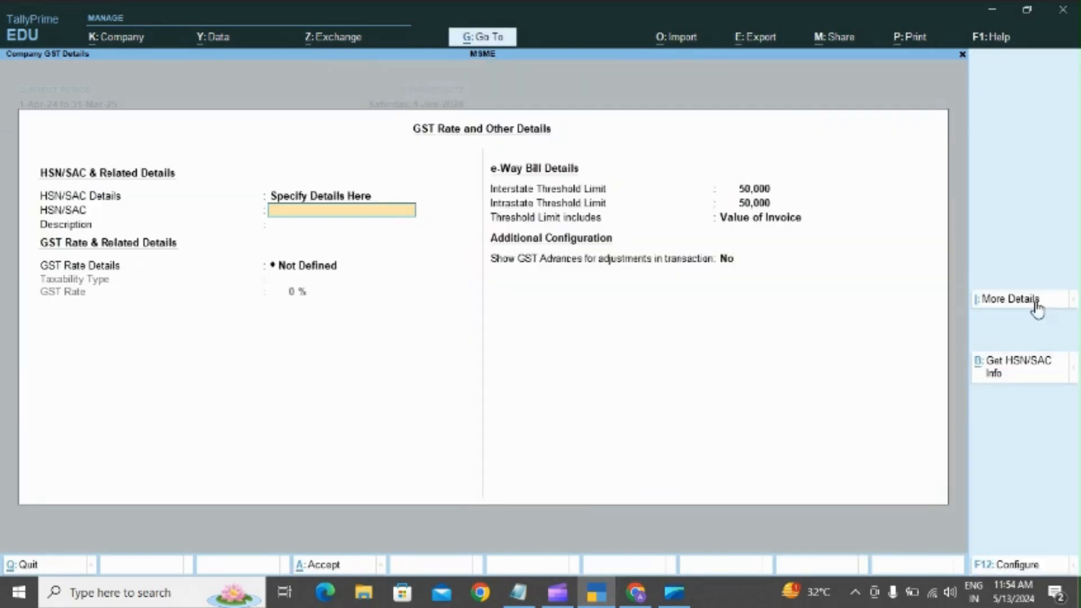
pyautogui.click(1026, 566)
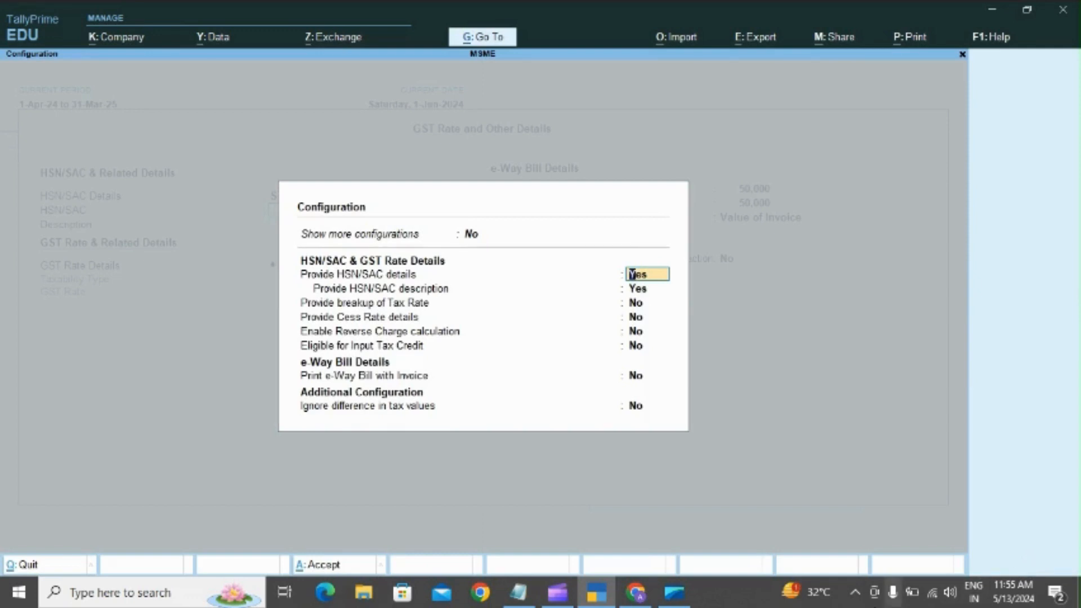
pyautogui.click(555, 591)
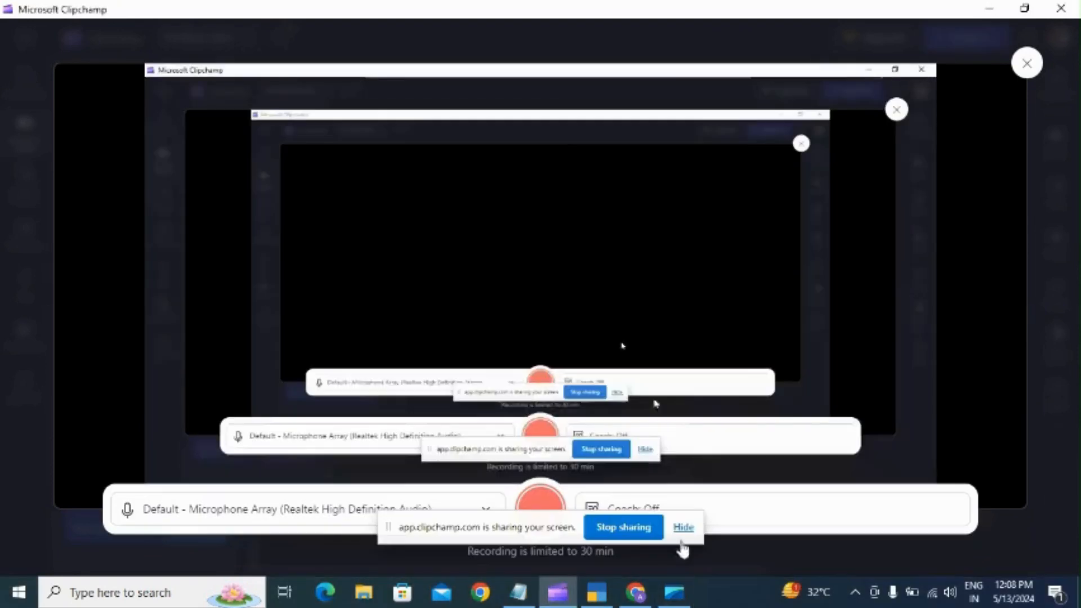
# Switch back to TallyPrime and open the company features of MSME from the Gateway of Tally.
pyautogui.click(599, 594)
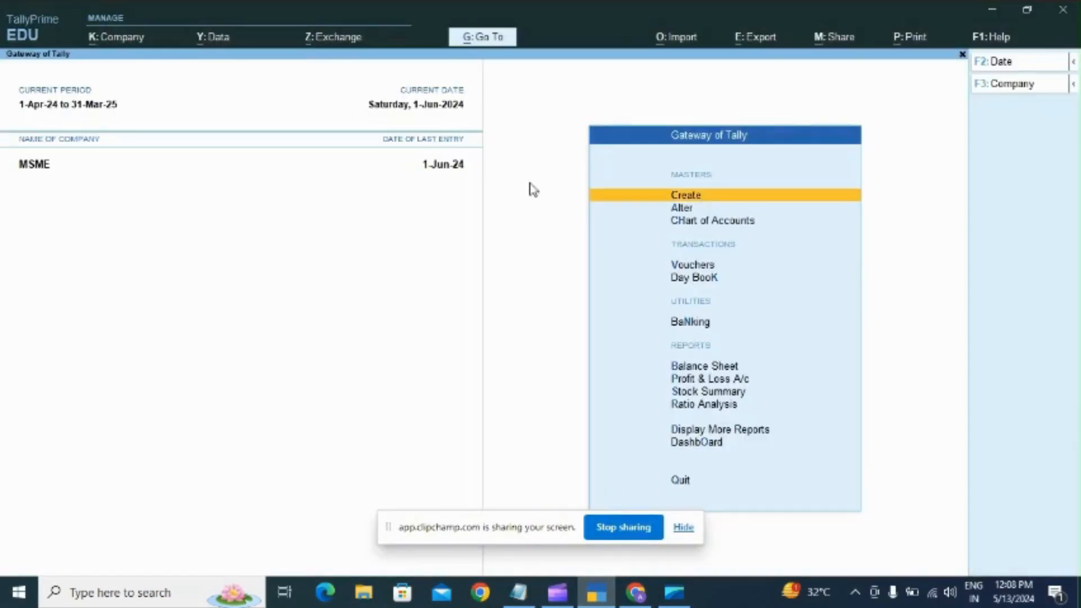
pyautogui.click(118, 39)
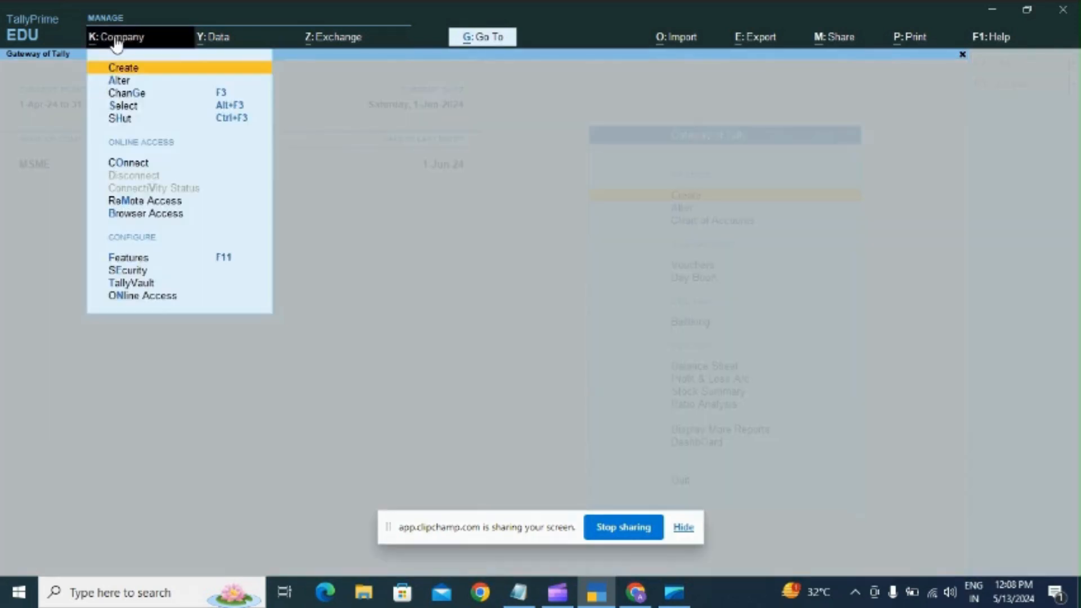
pyautogui.press('Down')
pyautogui.press('Down')
pyautogui.press('Down')
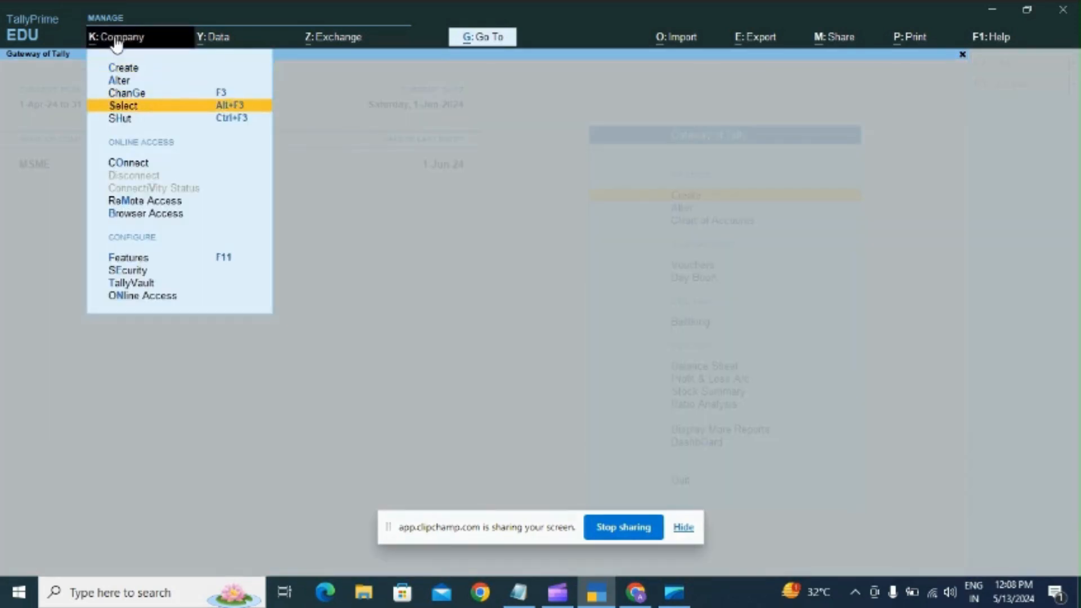
pyautogui.press('Down')
pyautogui.press('Down')
pyautogui.press('Down')
pyautogui.press('Down')
pyautogui.press('Down')
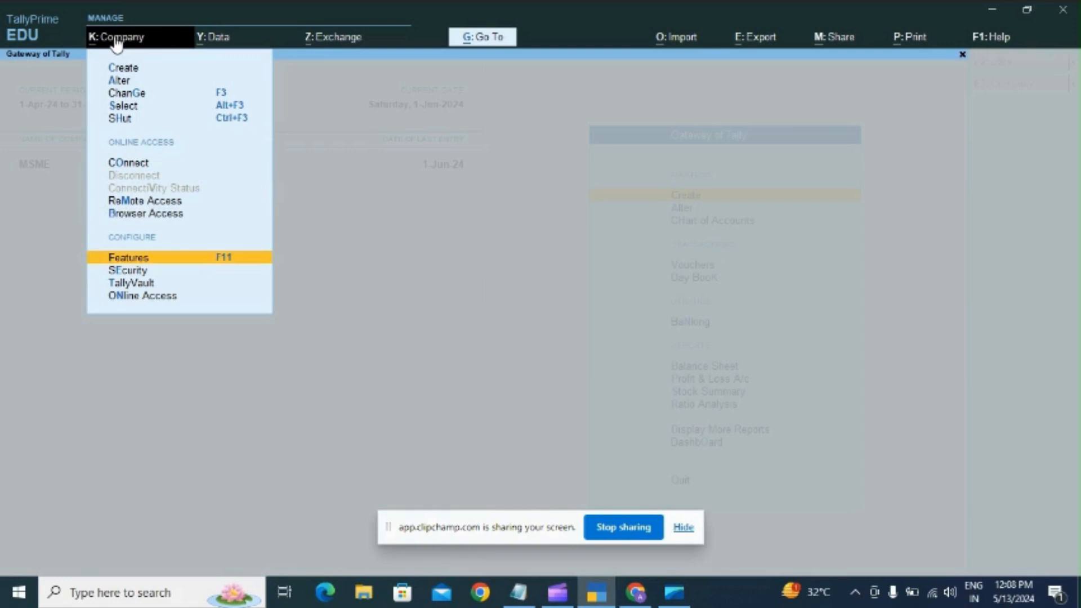
pyautogui.press('Return')
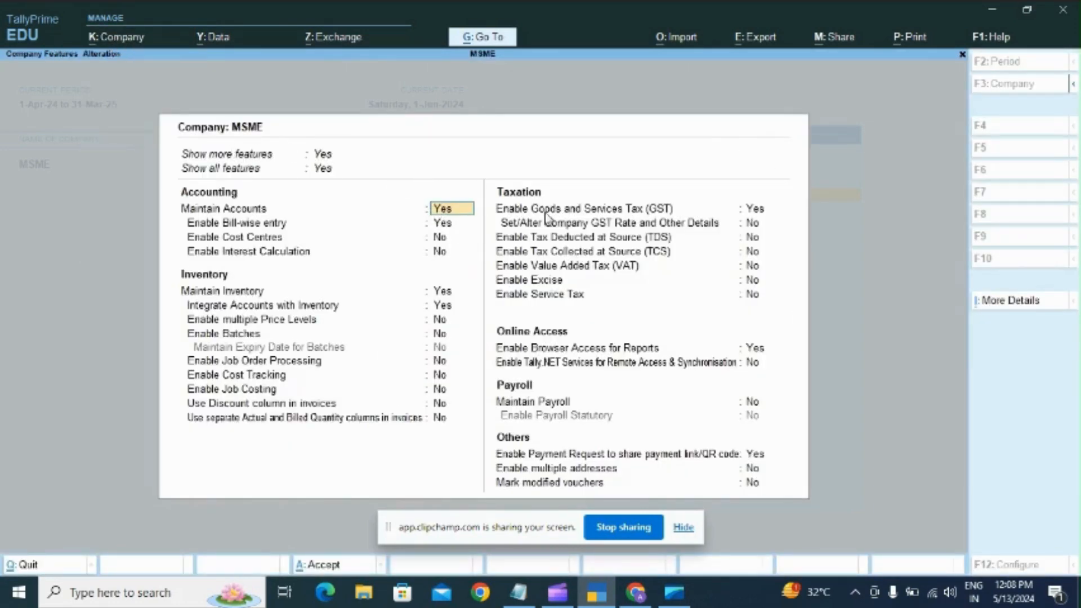
# Review the enterprise type and UDYAM registration number in the company's MSME Registration Details, and leave the company features.
pyautogui.click(1012, 302)
pyautogui.press('Down')
pyautogui.press('Down')
pyautogui.press('Down')
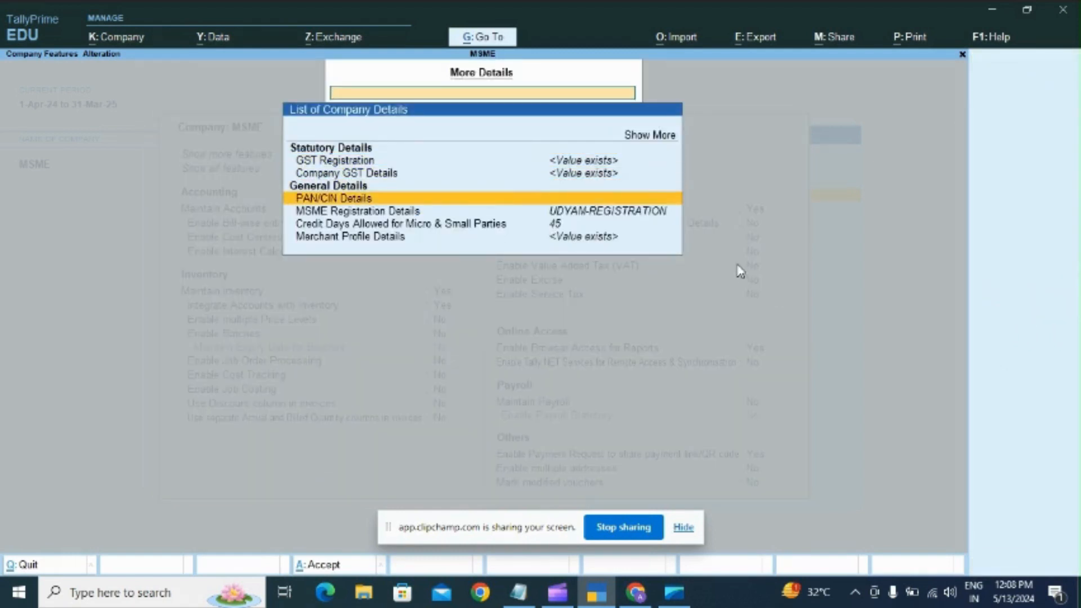
pyautogui.press('Return')
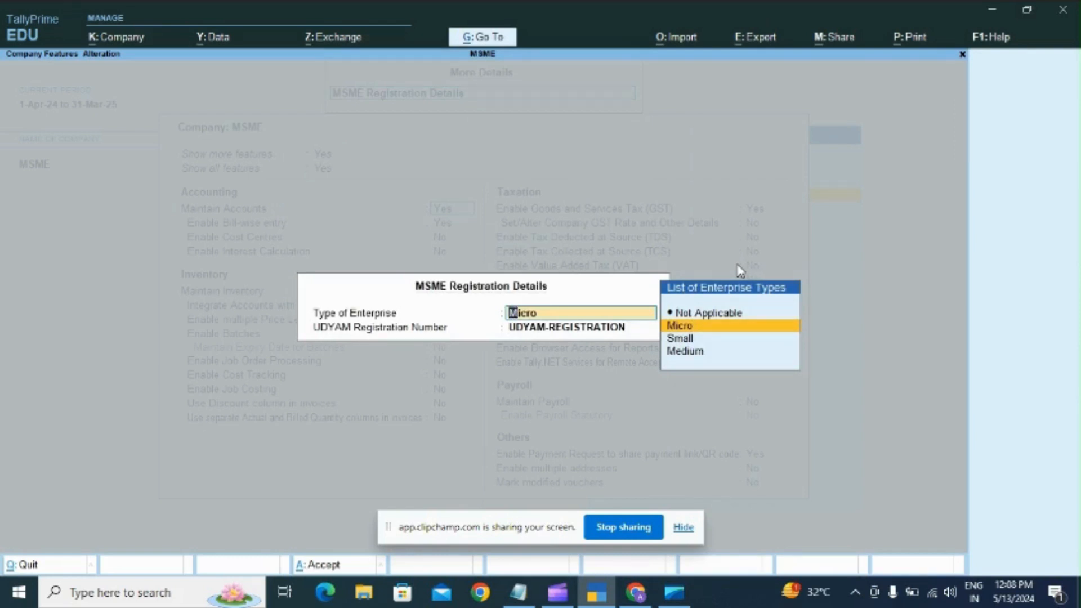
pyautogui.press('Return')
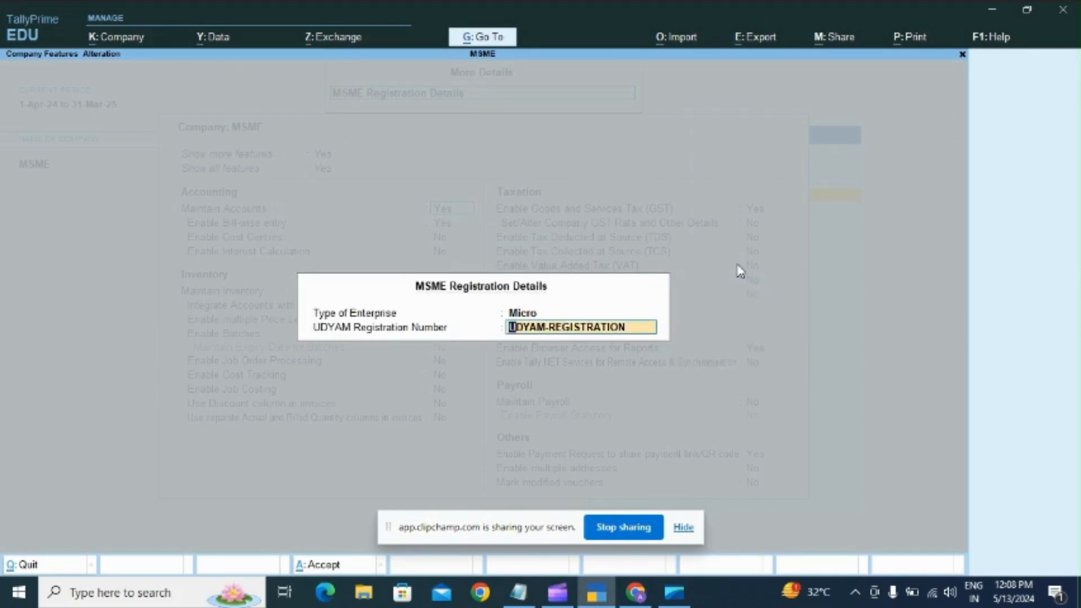
pyautogui.press('Return')
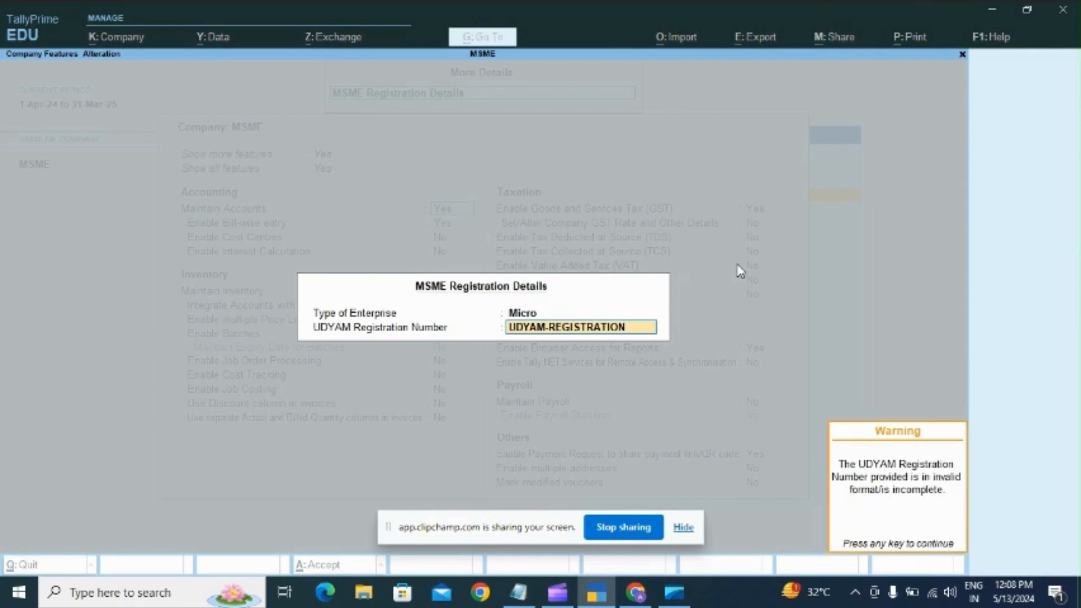
pyautogui.press('Escape')
pyautogui.press('Escape')
pyautogui.press('y')
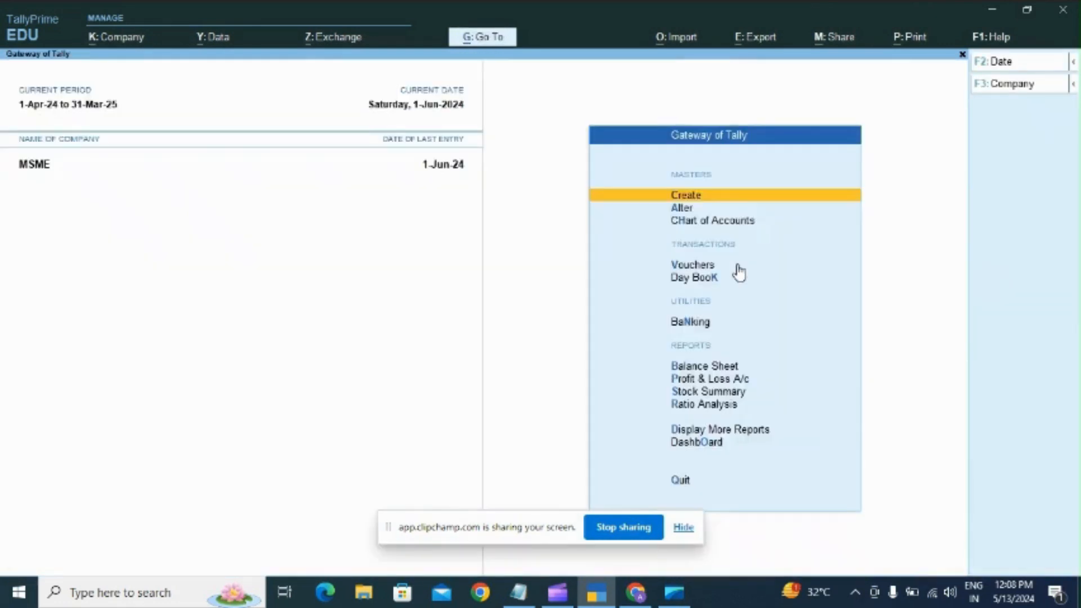
# Browse the MSME Reports under Statutory Reports, examining the MSME Form 1 Statement and Update Party MSME Details entries.
pyautogui.press('Escape')
pyautogui.press('n')
pyautogui.press('d')
pyautogui.press('Down')
pyautogui.press('Down')
pyautogui.press('Down')
pyautogui.press('Down')
pyautogui.press('Down')
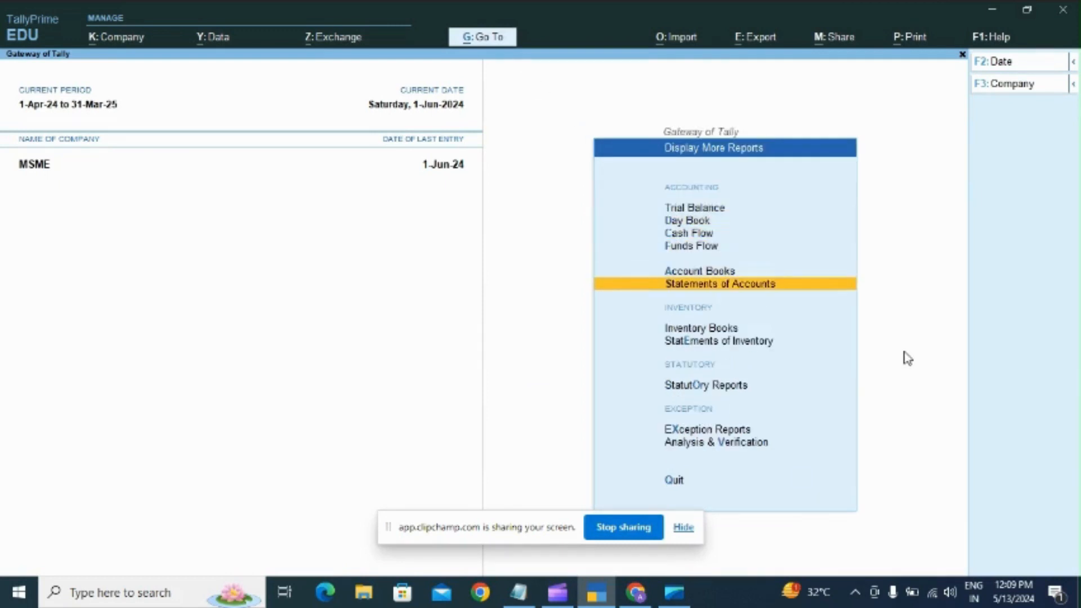
pyautogui.press('Down')
pyautogui.press('Down')
pyautogui.press('Down')
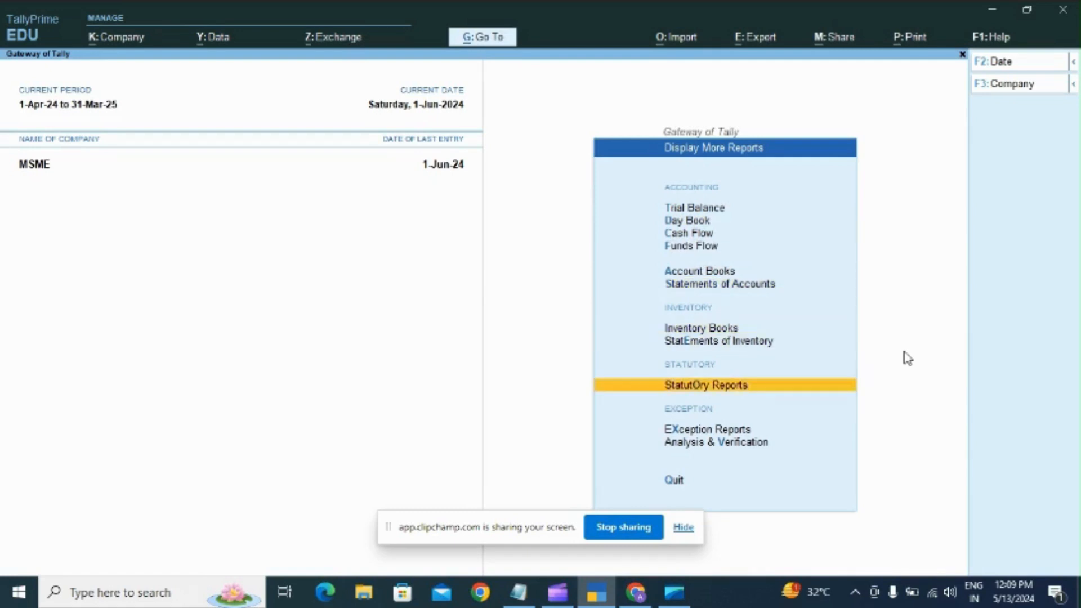
pyautogui.press('Return')
pyautogui.press('Down')
pyautogui.press('Return')
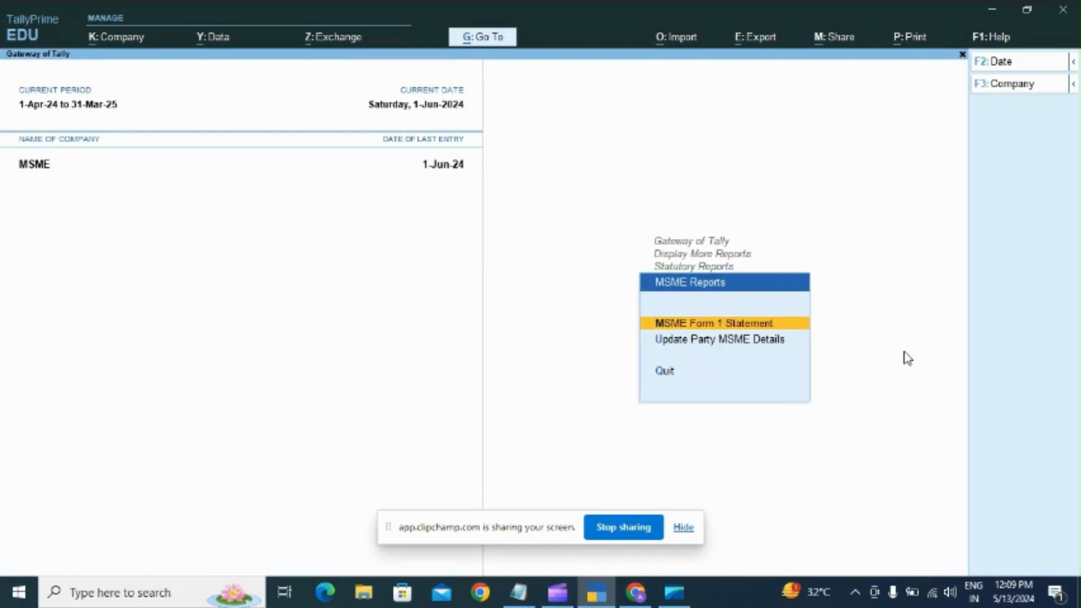
pyautogui.press('Down')
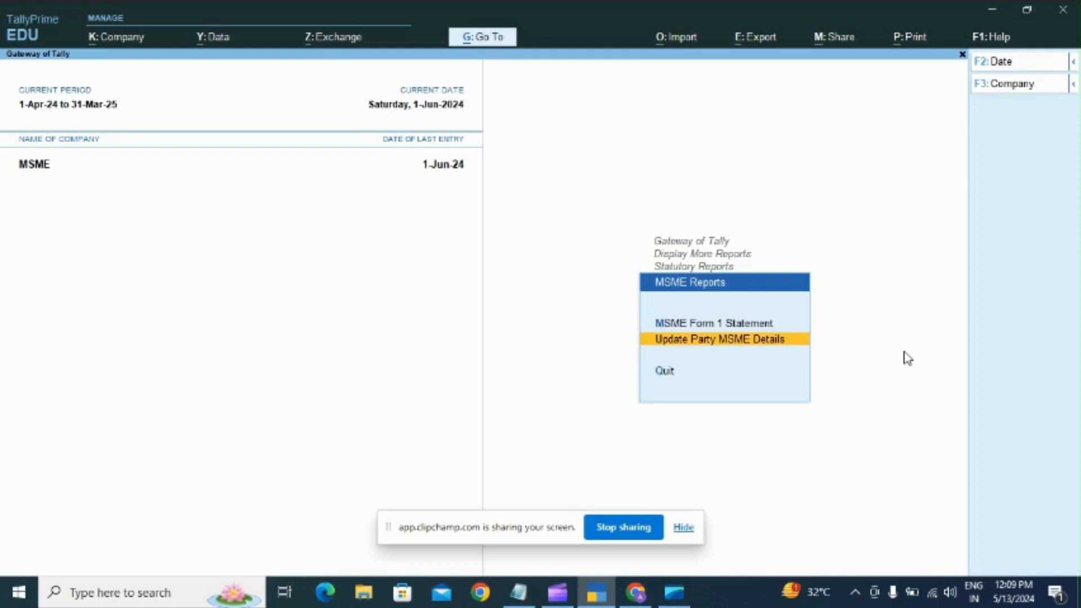
pyautogui.press('Escape')
pyautogui.press('Escape')
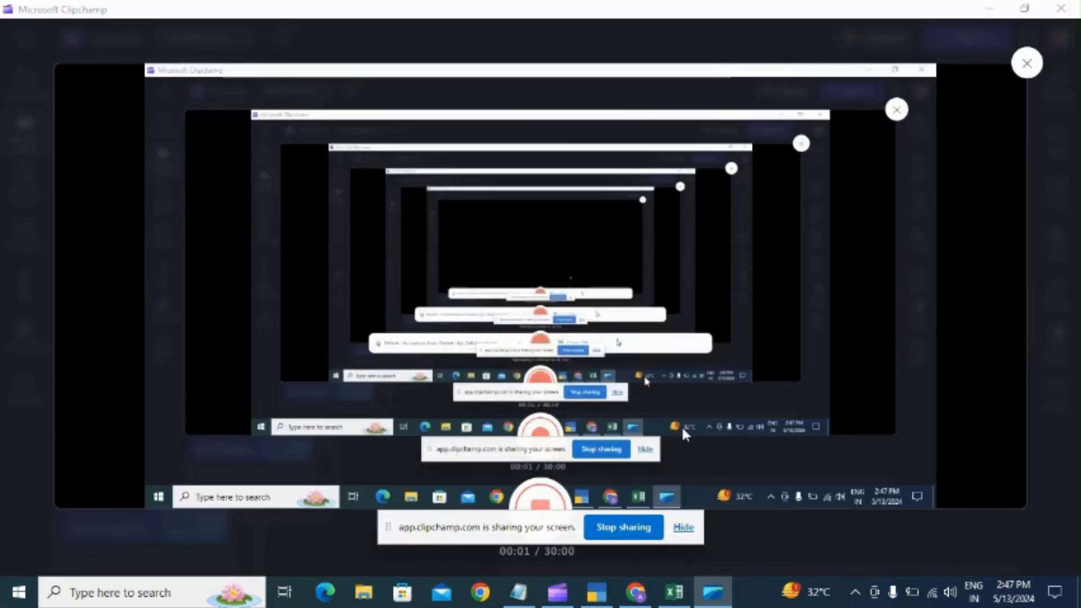
# Switch to TallyPrime and close the Day Book to return to the Gateway of Tally.
pyautogui.click(597, 592)
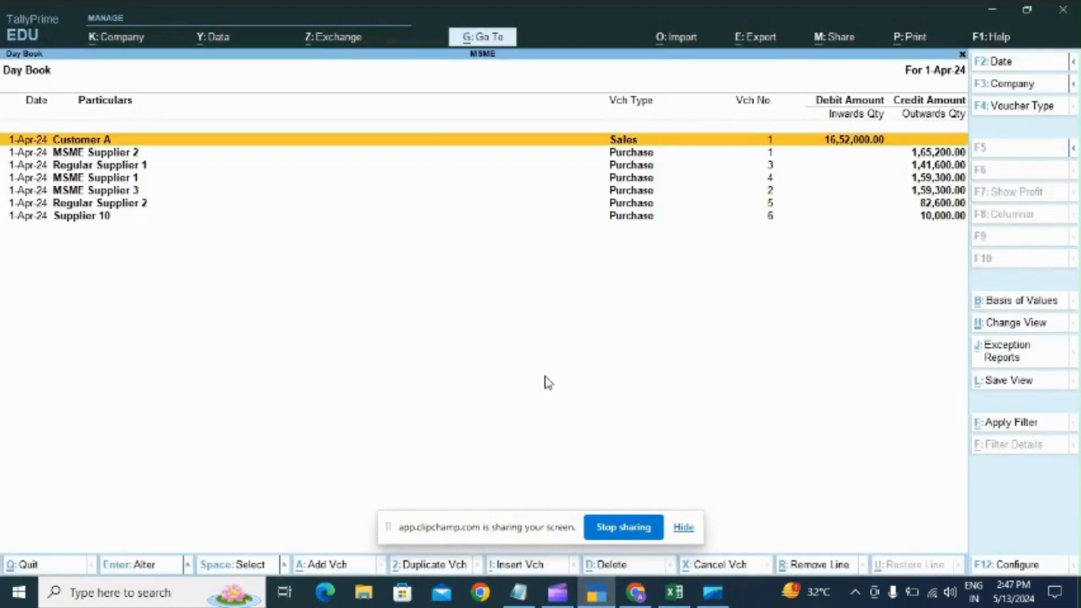
pyautogui.press('Escape')
pyautogui.press('Escape')
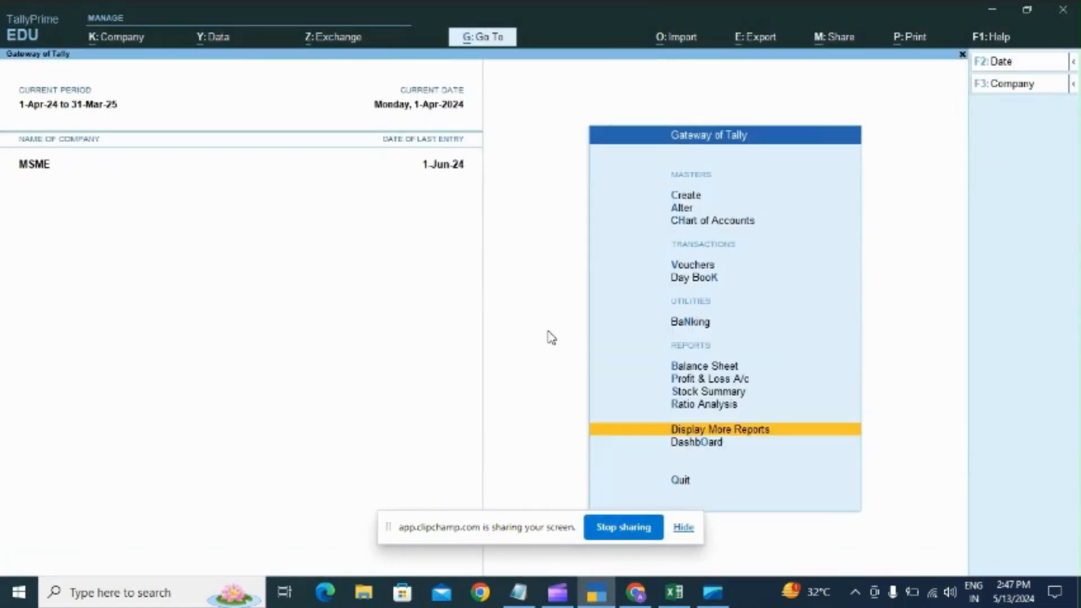
# Switch to the Tally Prime 4.1 Features presentation in Google Slides and present the Excel to Tally slide full screen.
pyautogui.click(633, 600)
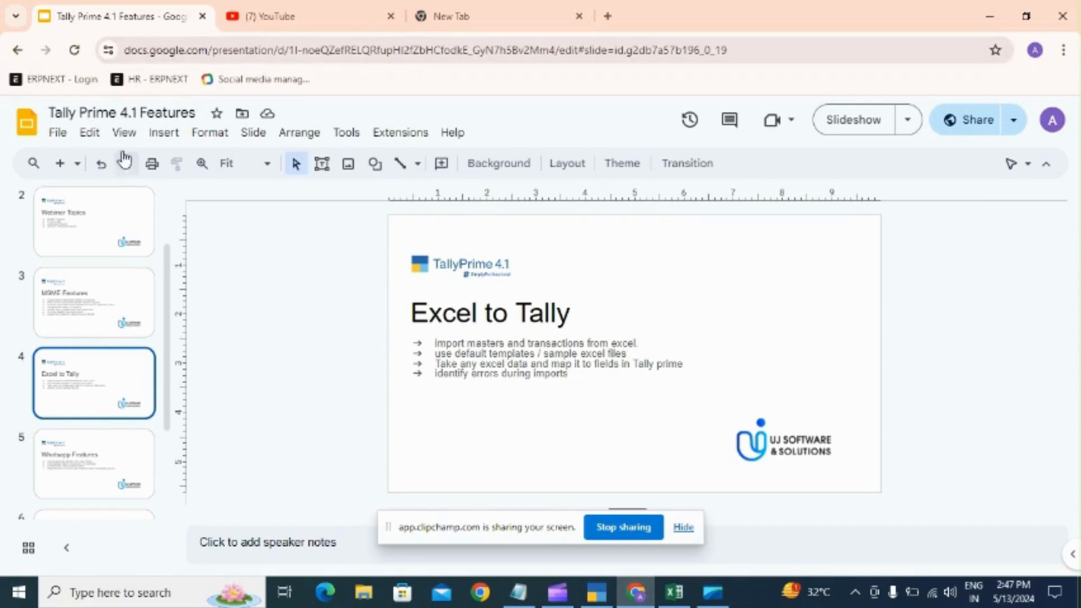
pyautogui.click(124, 132)
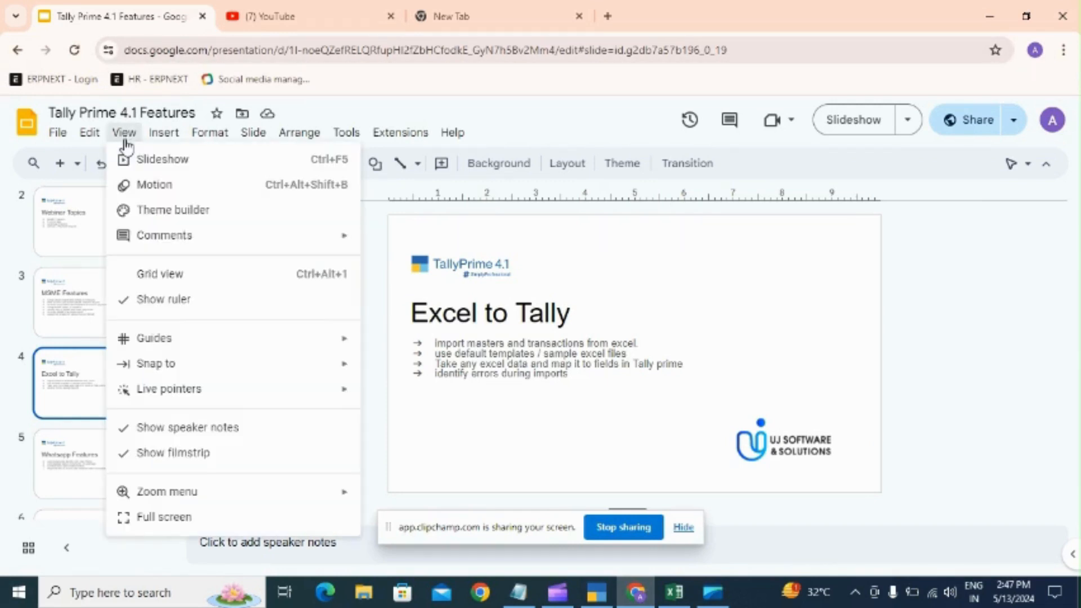
pyautogui.click(141, 160)
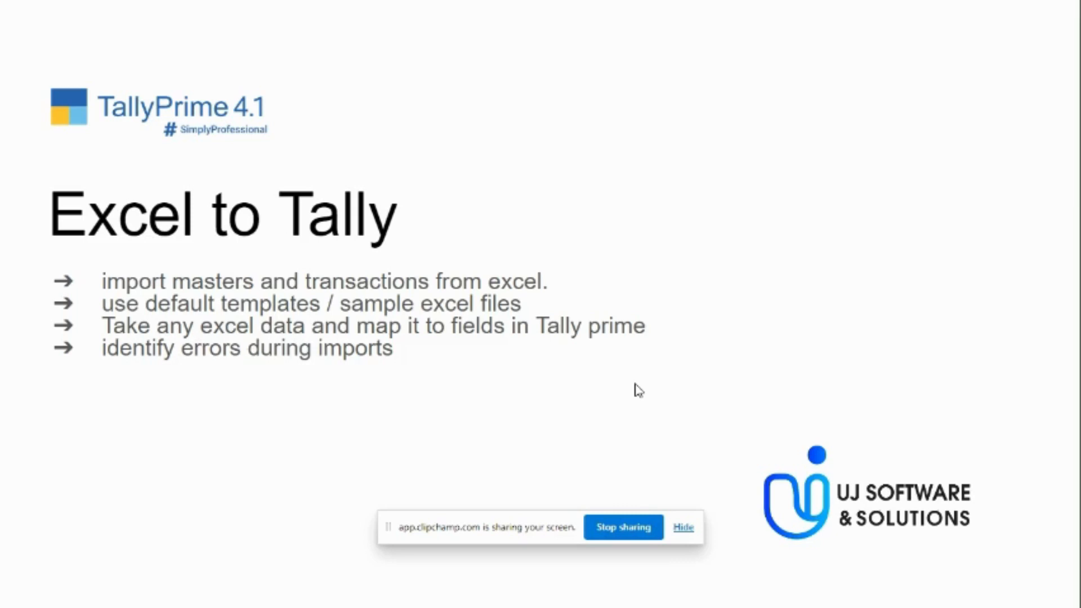
pyautogui.click(682, 530)
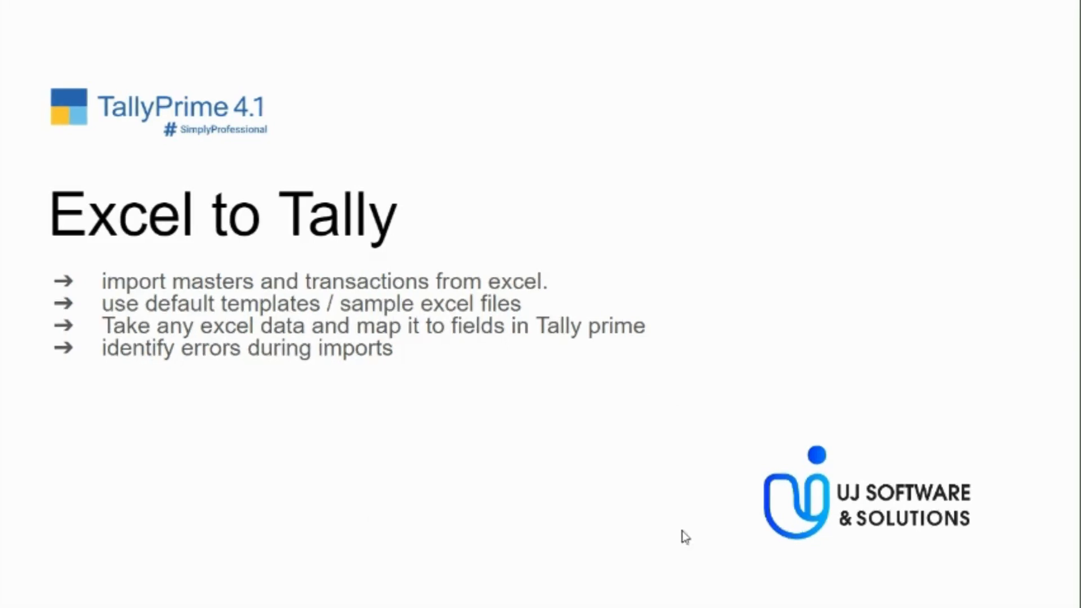
# Switch back to TallyPrime and open the masters import settings for the MSME company.
pyautogui.hotkey('alt', 'Tab')
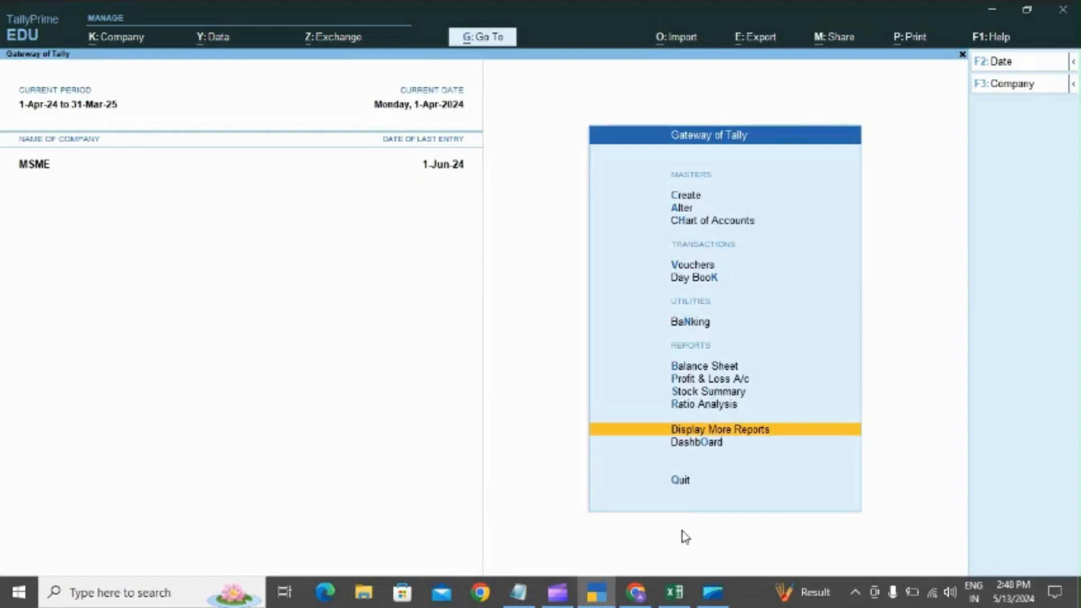
pyautogui.press('Up')
pyautogui.press('Up')
pyautogui.press('Up')
pyautogui.press('Up')
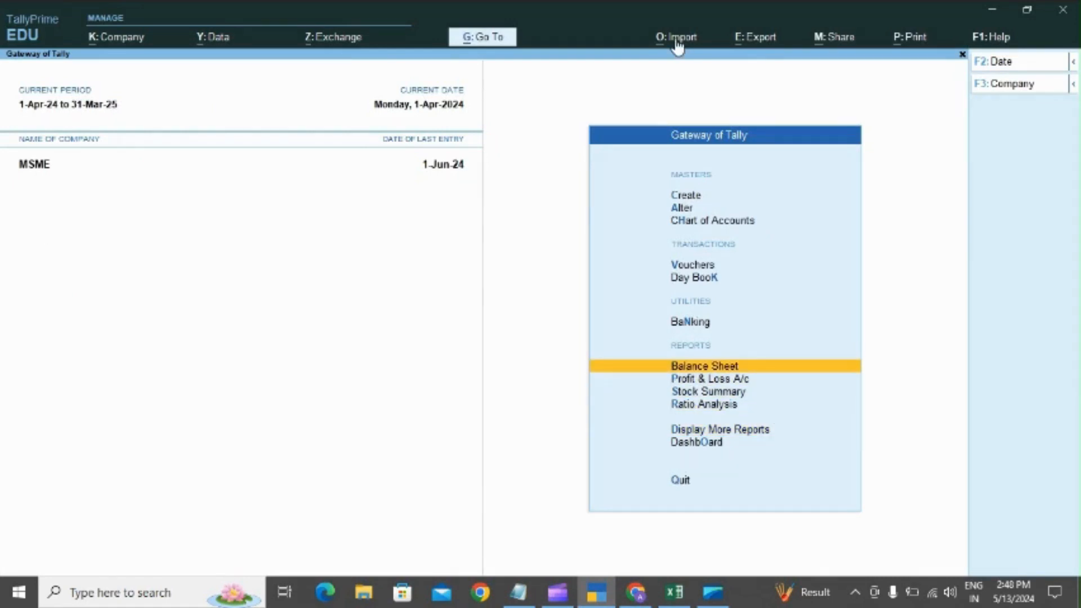
pyautogui.click(678, 45)
pyautogui.press('Down')
pyautogui.press('Up')
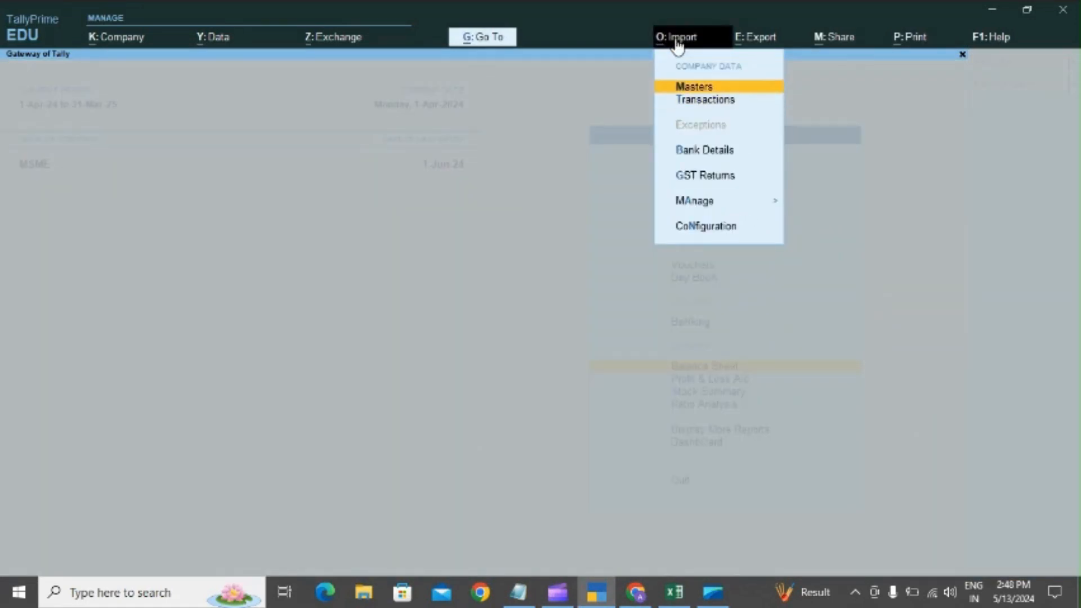
pyautogui.press('Return')
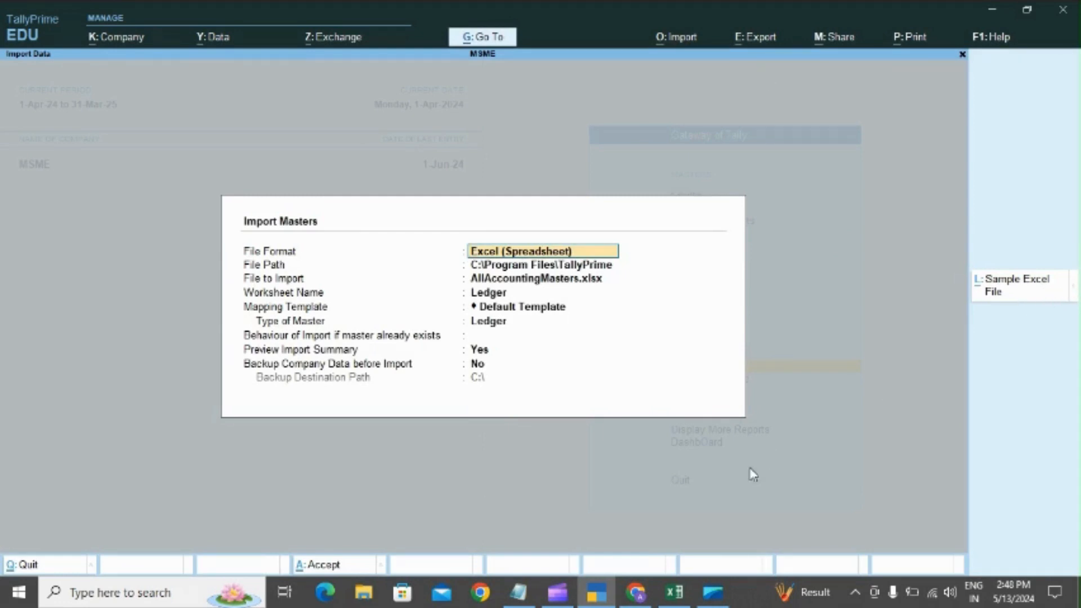
# Switch to the AllAccountingMasters workbook in Excel and examine the supplier names and groups on the Ledger sheet.
pyautogui.moveTo(674, 591)
pyautogui.click(671, 538)
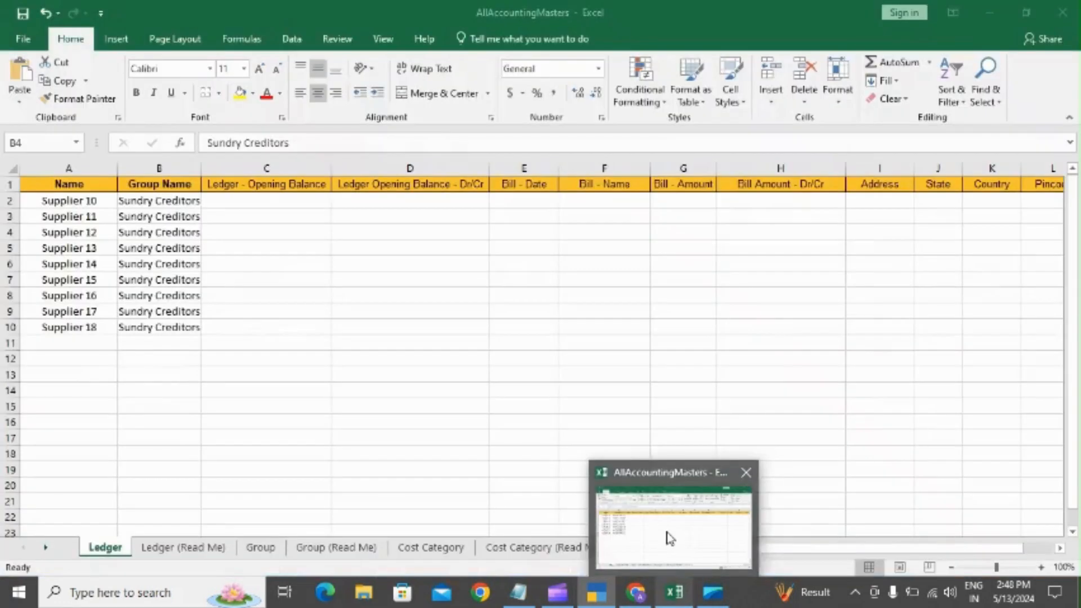
pyautogui.click(86, 212)
pyautogui.press('Up')
pyautogui.press('Up')
pyautogui.press('Down')
pyautogui.press('Down')
pyautogui.press('Down')
pyautogui.press('Down')
pyautogui.press('Down')
pyautogui.press('Down')
pyautogui.press('Up')
pyautogui.press('Up')
pyautogui.press('Up')
pyautogui.press('Up')
pyautogui.press('Up')
pyautogui.press('Right')
pyautogui.press('Right')
pyautogui.press('Down')
pyautogui.press('Left')
pyautogui.press('Up')
pyautogui.press('Left')
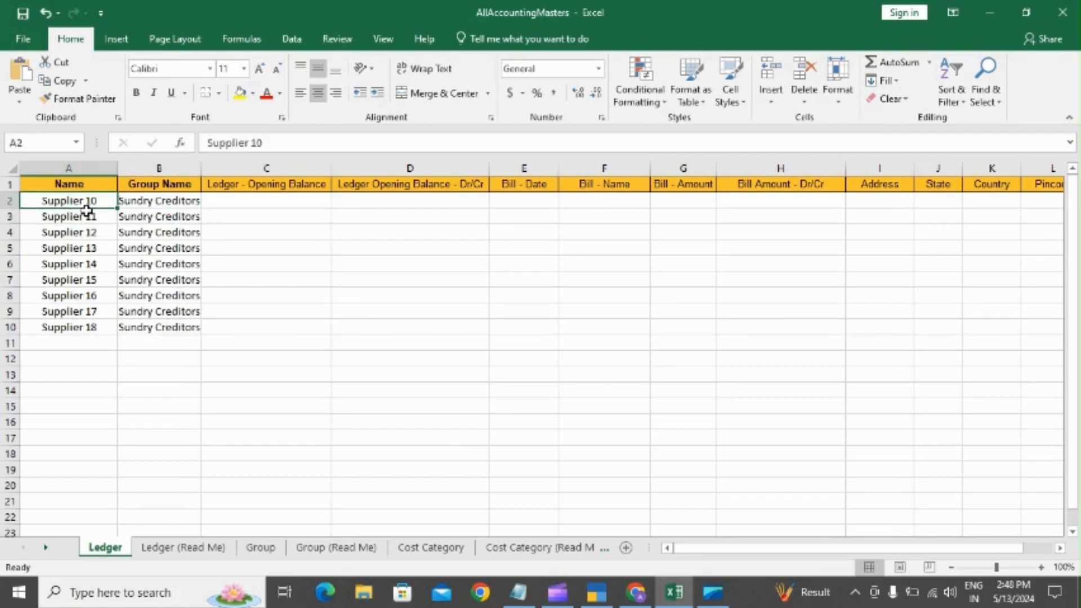
# Rename the first supplier in cell A2 of the Ledger sheet as Supplier 20.
pyautogui.press('F2')
pyautogui.press('BackSpace')
pyautogui.press('BackSpace')
pyautogui.press('BackSpace')
pyautogui.write('20')
pyautogui.press('Return')
pyautogui.press('Up')
pyautogui.press('Down')
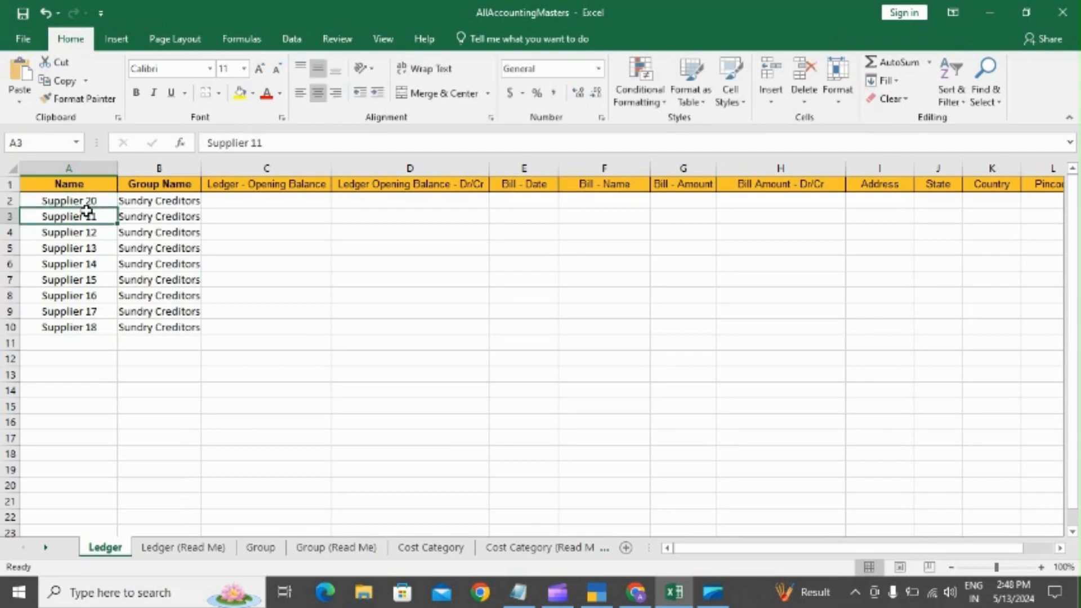
# Rename the supplier in A3 as Supplier 21 and fill the numbering series down to Supplier 28 in A10.
pyautogui.press('F2')
pyautogui.press('BackSpace')
pyautogui.press('BackSpace')
pyautogui.write('1')
pyautogui.press('Return')
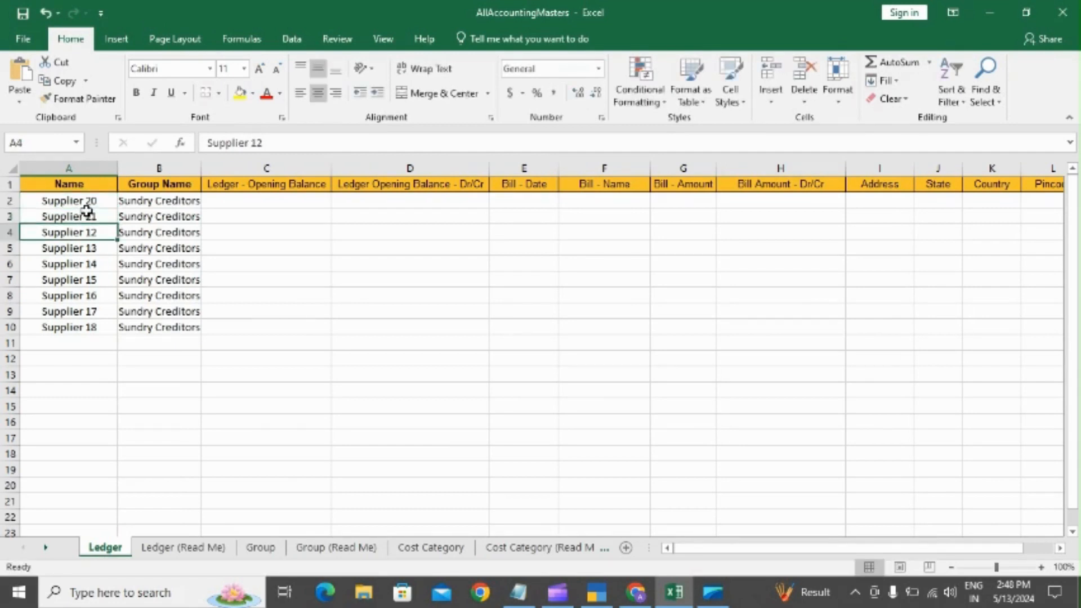
pyautogui.moveTo(85, 201); pyautogui.dragTo(110, 332)
# Review the Ledger sheet's column headers from Name through Pincode.
pyautogui.click(60, 180)
pyautogui.press('Right')
pyautogui.press('Left')
pyautogui.press('Right')
pyautogui.press('Right')
pyautogui.press('Right')
pyautogui.press('Right')
pyautogui.press('Right')
pyautogui.press('Right')
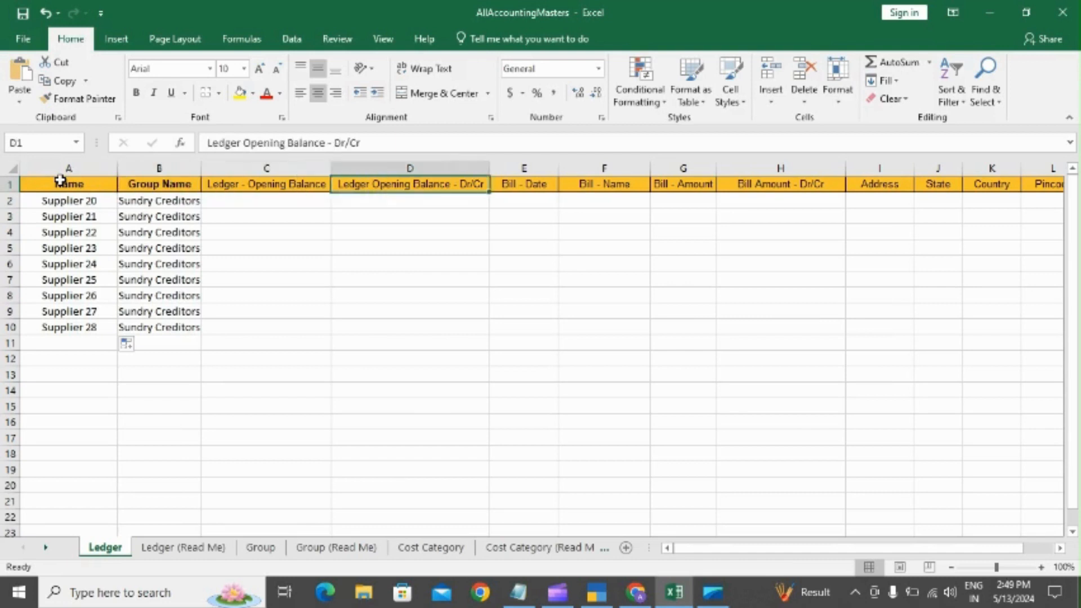
pyautogui.press('Left')
pyautogui.press('Left')
pyautogui.press('Left')
pyautogui.press('Left')
pyautogui.press('Right')
pyautogui.press('Right')
pyautogui.press('Right')
pyautogui.press('Right')
pyautogui.press('Right')
pyautogui.press('Right')
pyautogui.press('Right')
pyautogui.press('Right')
pyautogui.press('Right')
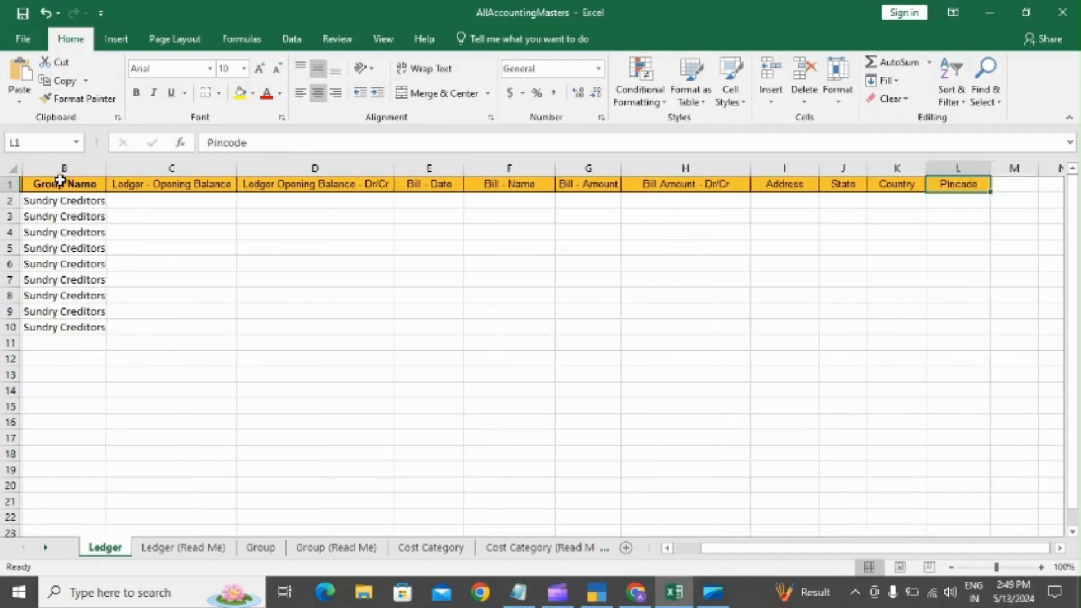
# Check the supplier names in column A and save the workbook.
pyautogui.press('Home')
pyautogui.press('Down')
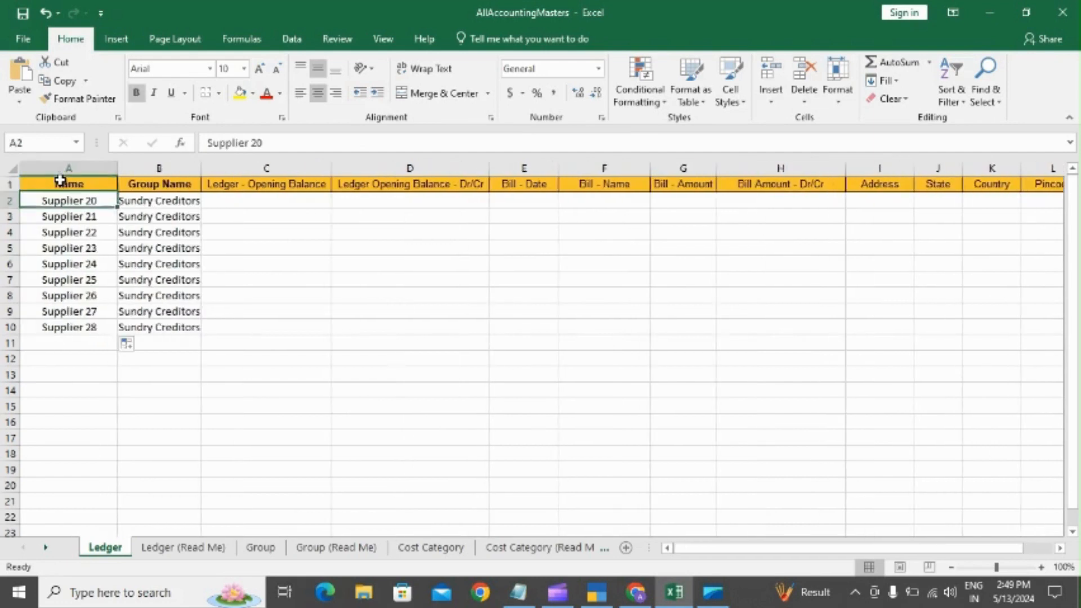
pyautogui.press('Up')
pyautogui.press('Down')
pyautogui.press('Down')
pyautogui.press('Up')
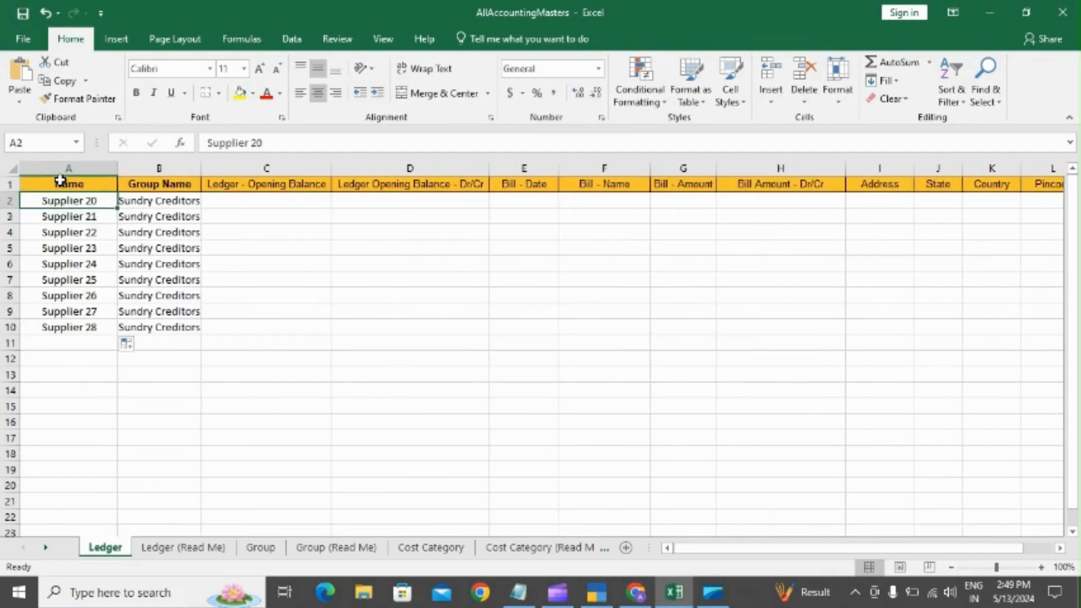
pyautogui.press('Down')
pyautogui.press('Down')
pyautogui.press('Down')
pyautogui.press('Down')
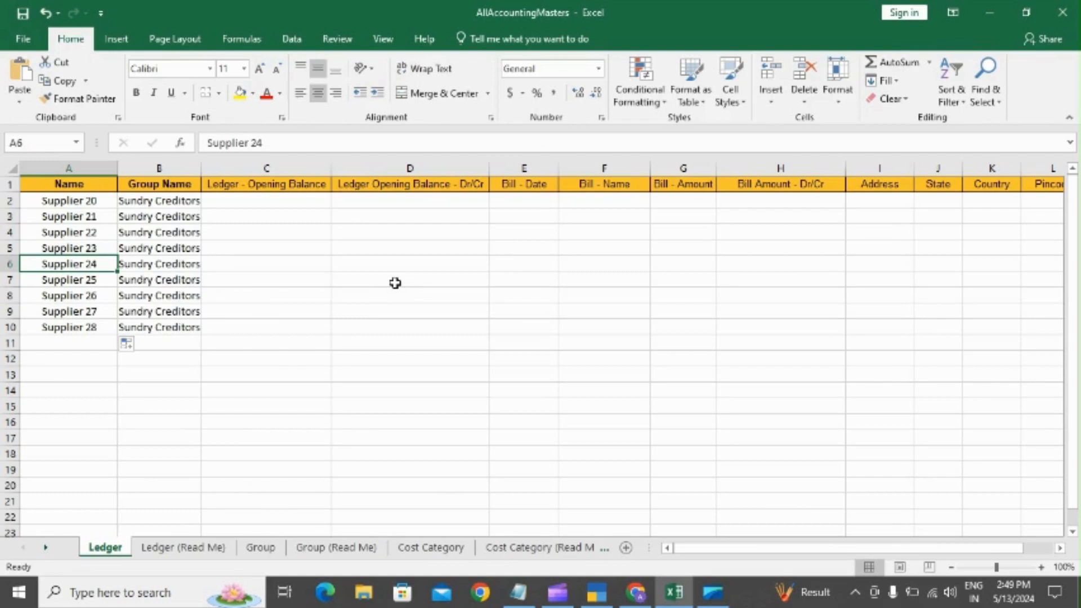
pyautogui.click(22, 13)
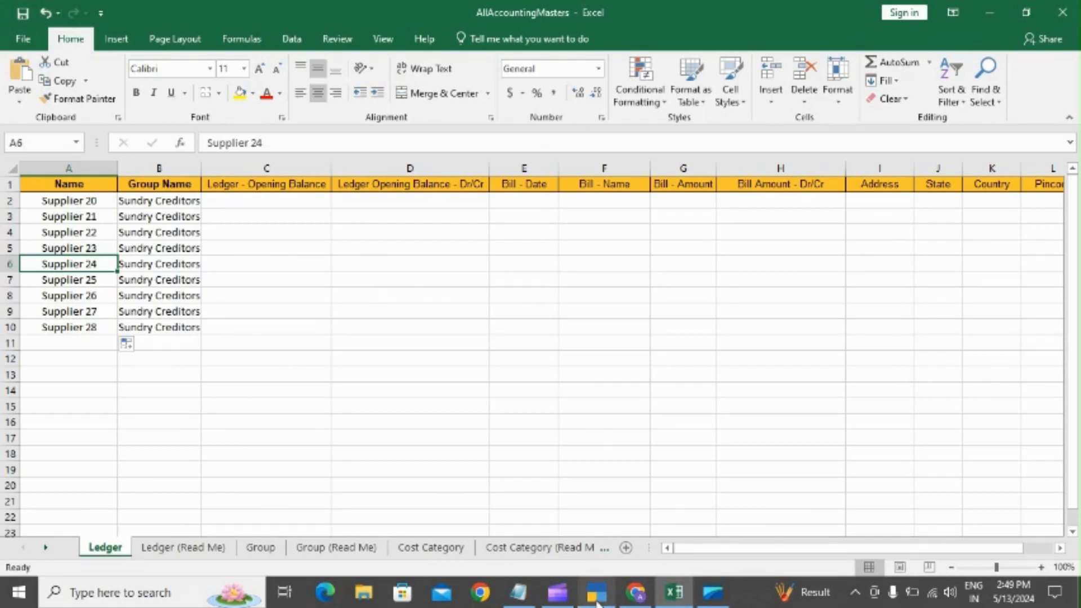
# Switch to TallyPrime and set the masters import to AllAccountingMasters.xlsx, worksheet Ledger, with the Default Template and Ledger master type.
pyautogui.click(596, 597)
pyautogui.press('Return')
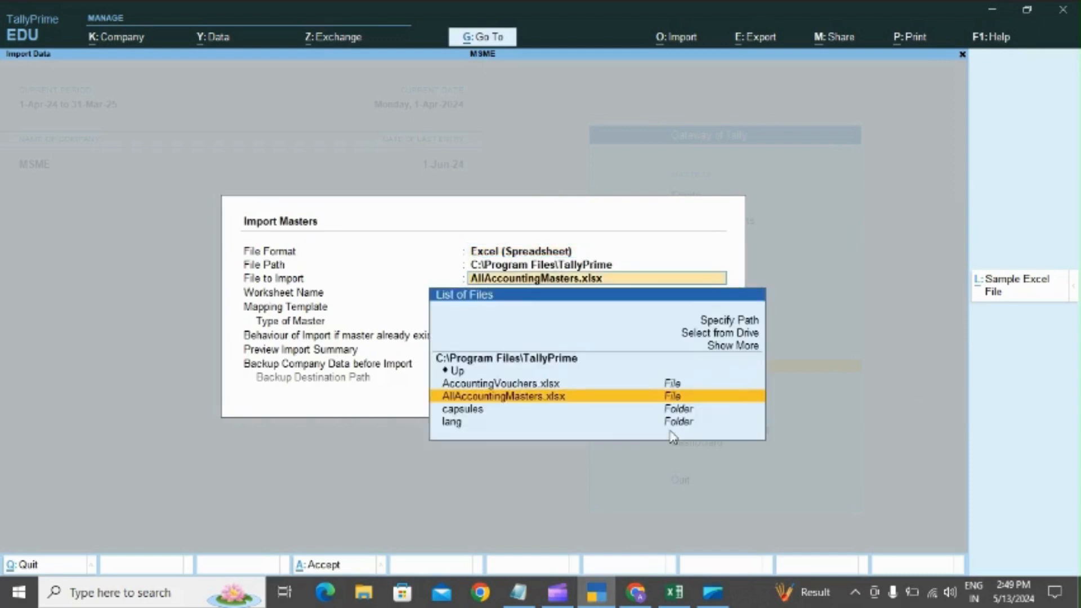
pyautogui.press('Return')
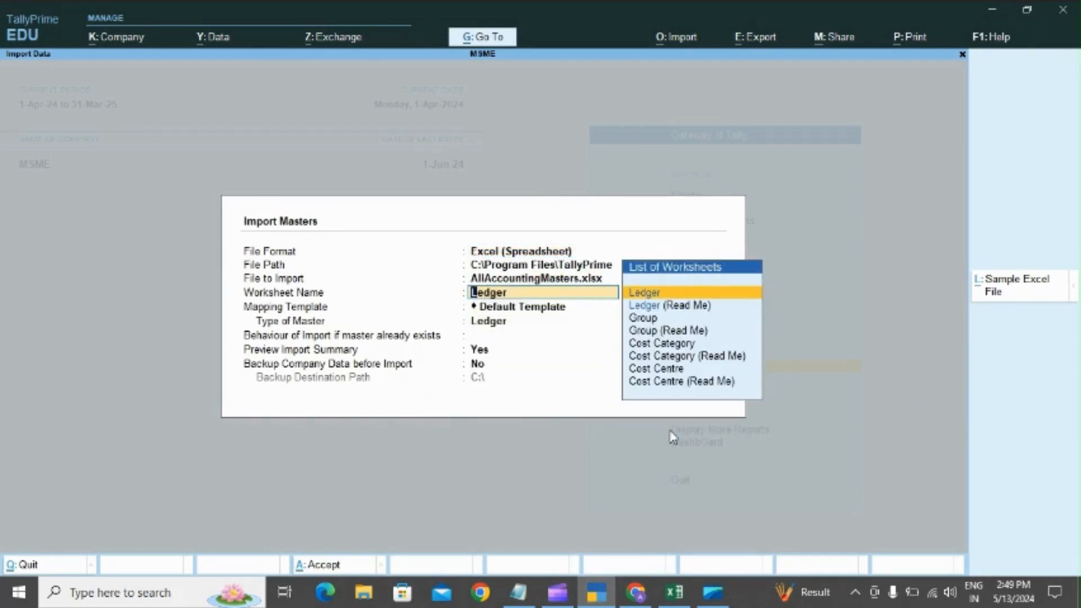
pyautogui.press('Return')
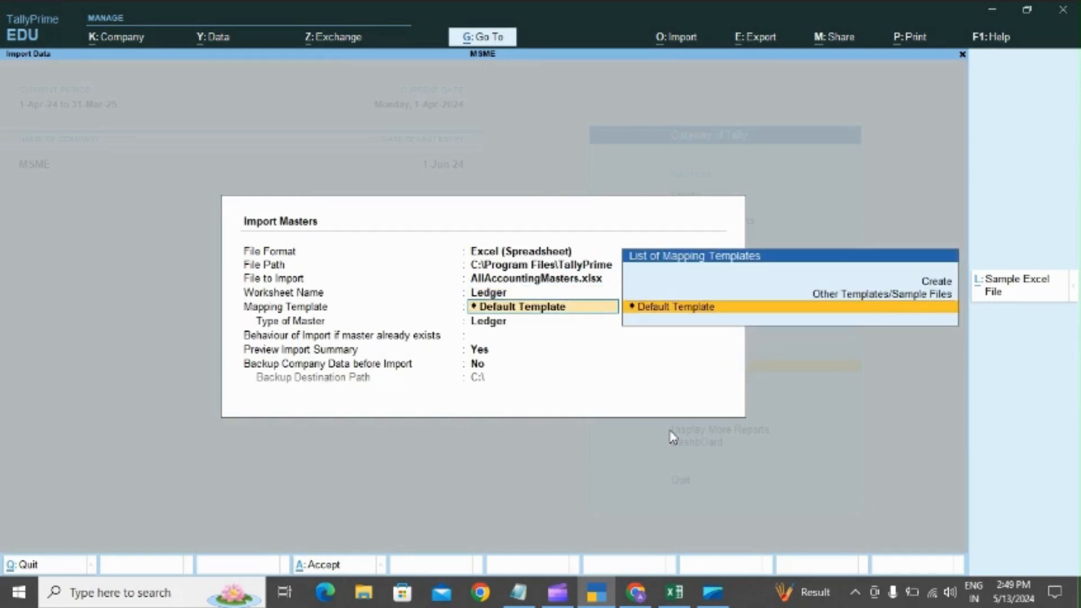
pyautogui.press('Return')
pyautogui.press('Return')
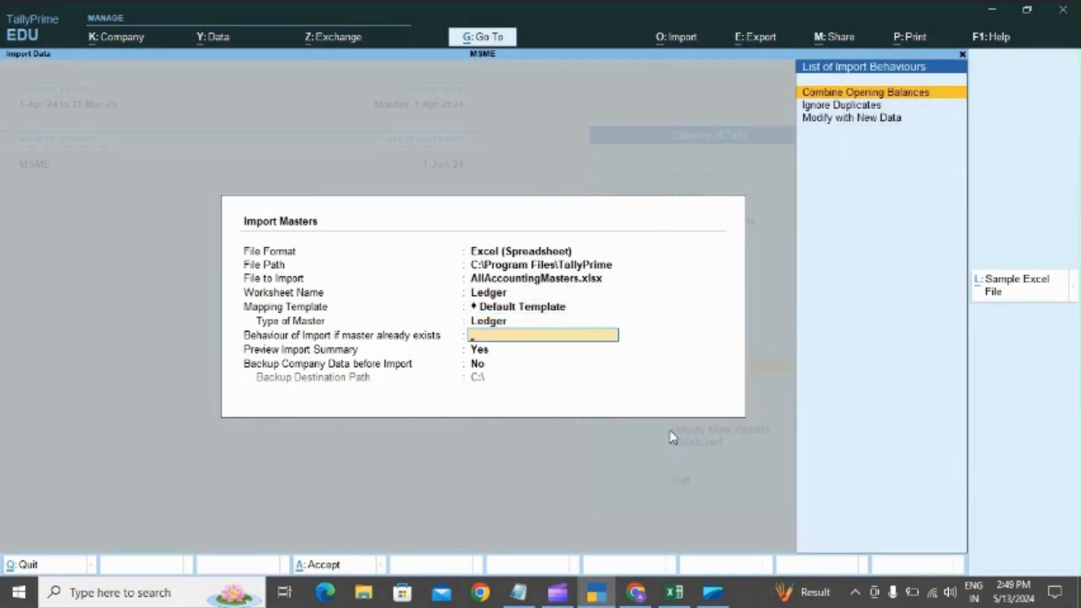
# Set existing masters to Modify with New Data, keep the preview on and backup off, and import the ledgers.
pyautogui.press('Down')
pyautogui.press('Down')
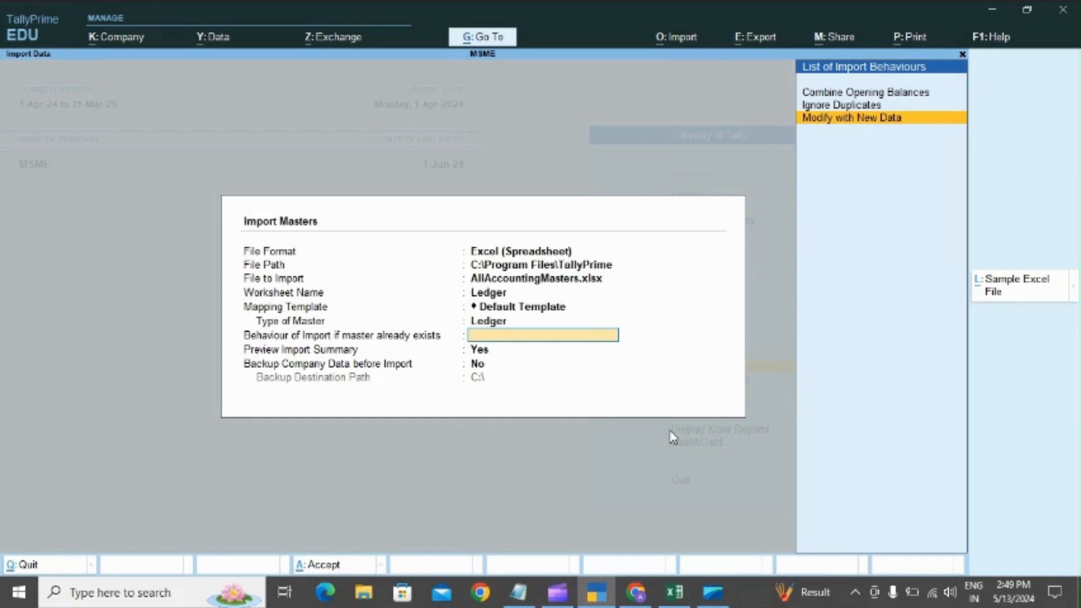
pyautogui.press('Return')
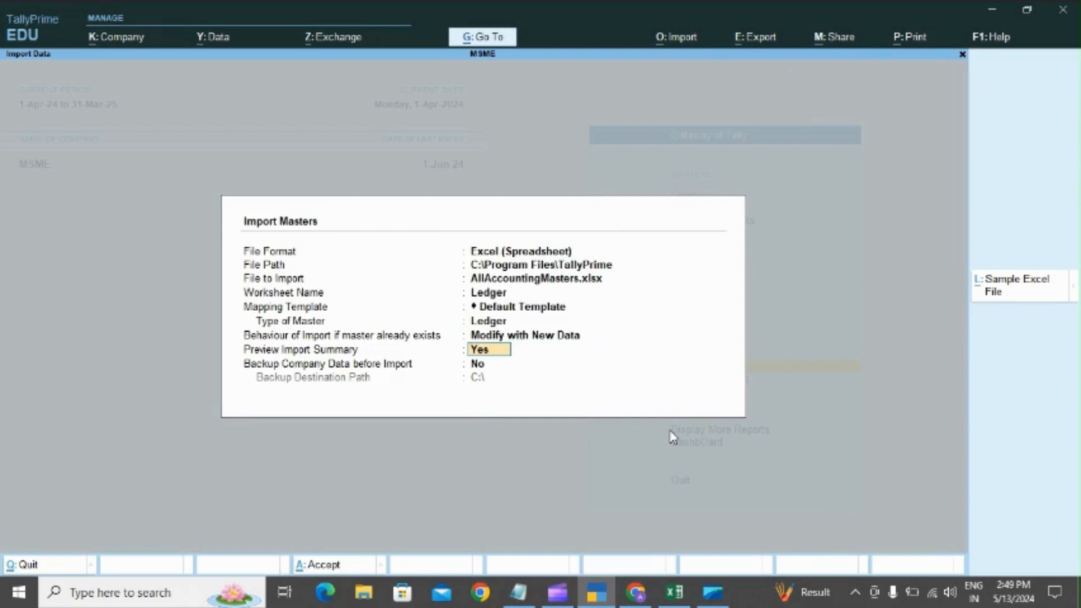
pyautogui.press('Return')
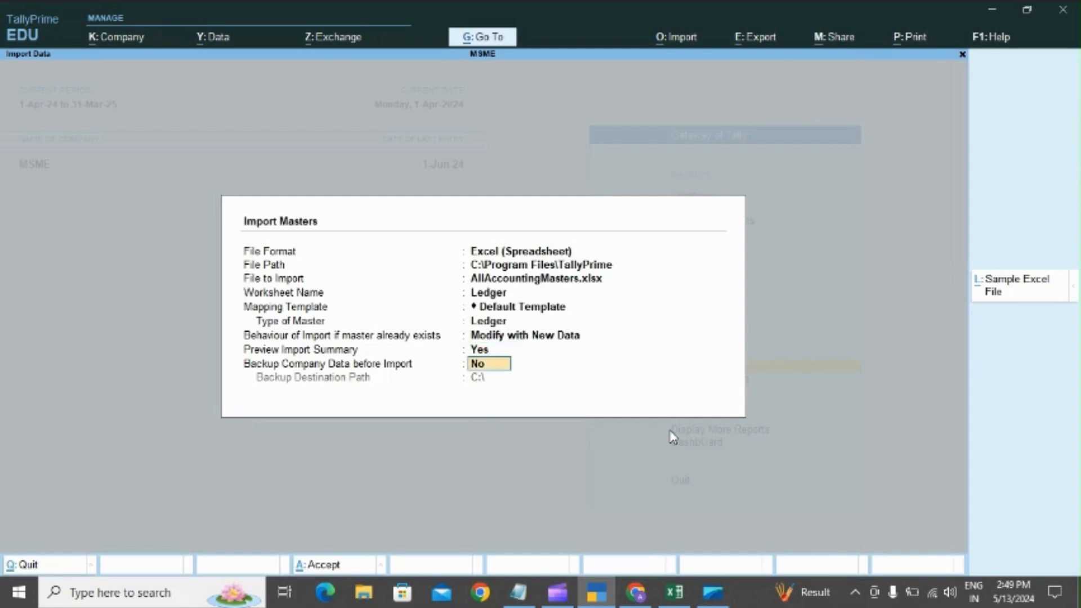
pyautogui.press('Return')
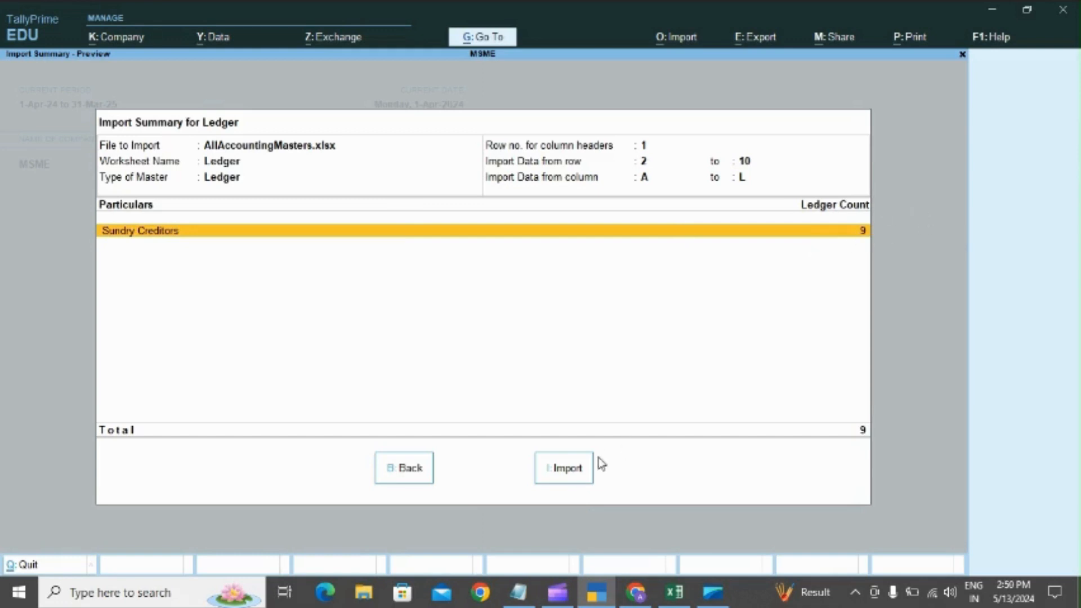
pyautogui.click(570, 466)
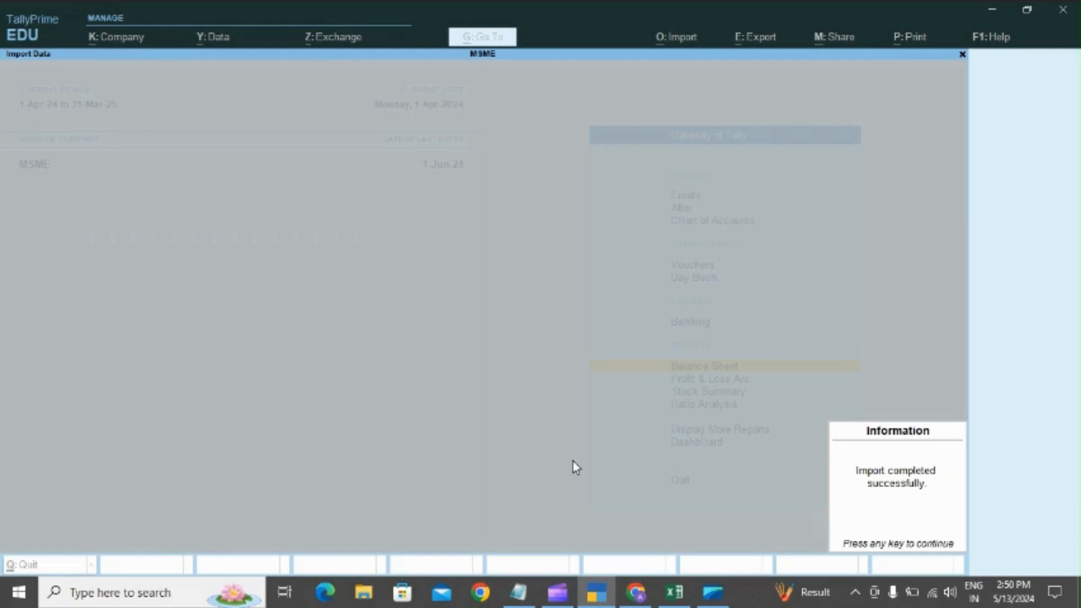
pyautogui.press('Return')
# Look through the ledger list in Master Alteration for the imported suppliers, and return to the Gateway of Tally.
pyautogui.press('Up')
pyautogui.press('Up')
pyautogui.press('Up')
pyautogui.press('Up')
pyautogui.press('Up')
pyautogui.press('Return')
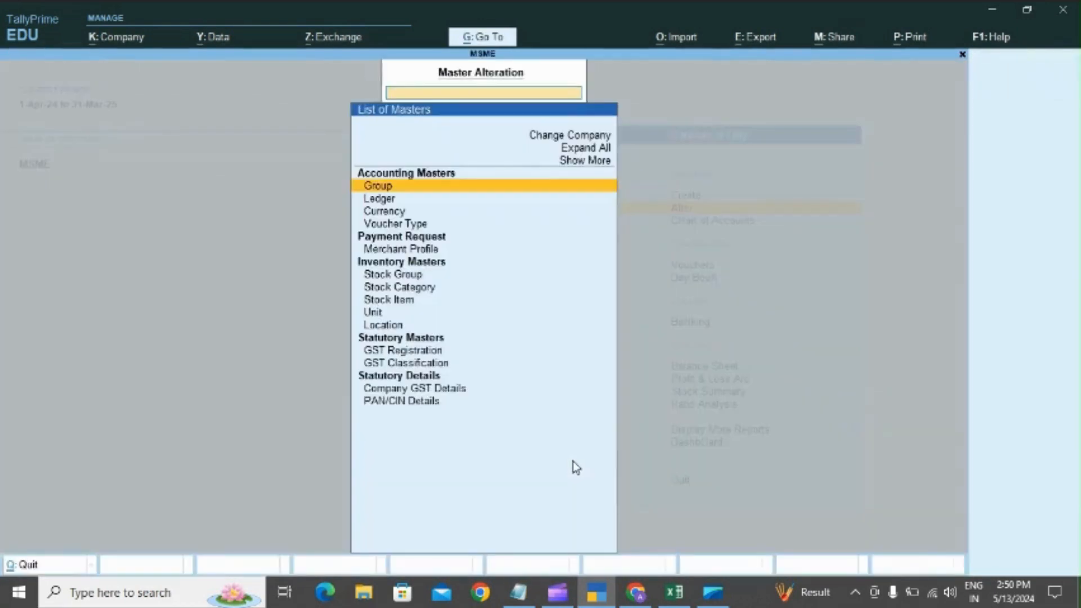
pyautogui.press('Down')
pyautogui.press('Return')
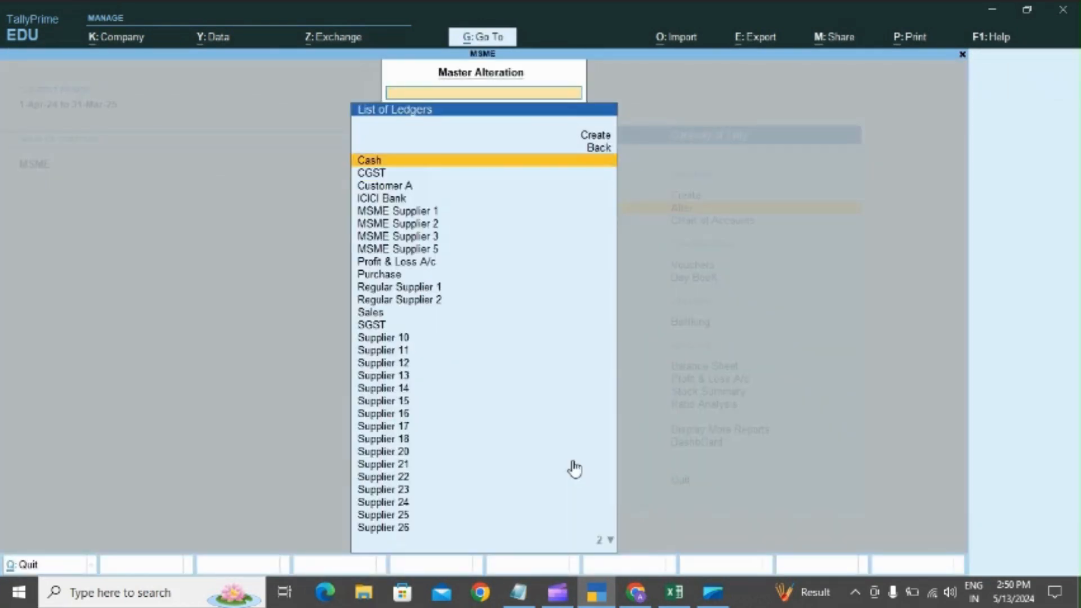
pyautogui.press('Down')
pyautogui.press('Down')
pyautogui.press('Down')
pyautogui.press('Down')
pyautogui.press('Down')
pyautogui.press('Down')
pyautogui.press('Down')
pyautogui.press('Down')
pyautogui.press('Down')
pyautogui.press('Down')
pyautogui.press('Down')
pyautogui.press('Down')
pyautogui.press('Down')
pyautogui.press('Down')
pyautogui.press('Down')
pyautogui.press('Down')
pyautogui.press('Down')
pyautogui.press('Down')
pyautogui.press('Down')
pyautogui.press('Down')
pyautogui.press('Down')
pyautogui.press('Down')
pyautogui.press('Down')
pyautogui.press('Down')
pyautogui.press('Escape')
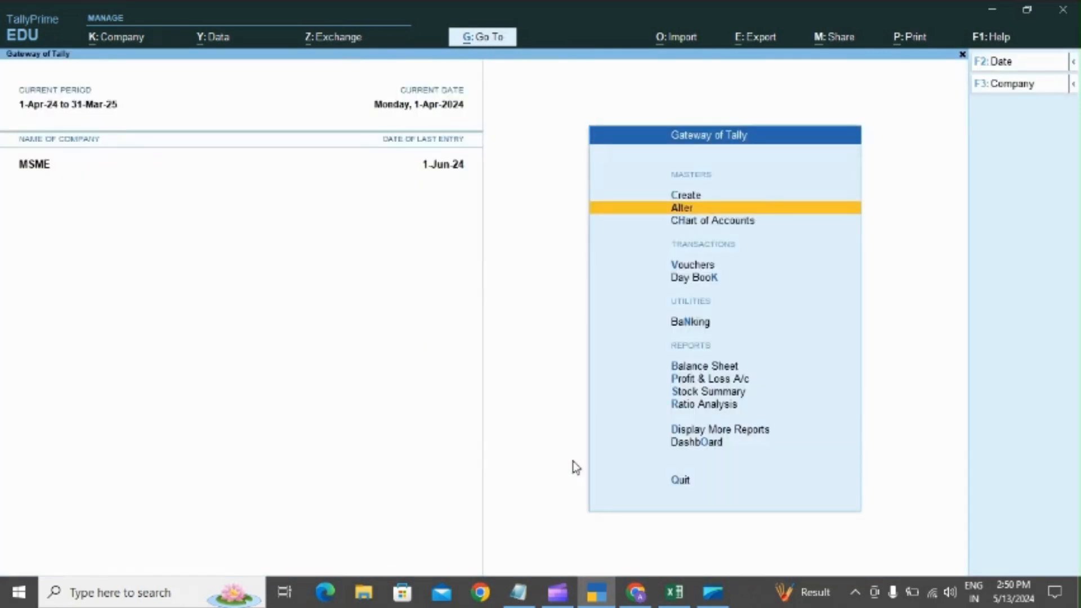
# Start a transactions import in Excel (Spreadsheet) format and proceed to the choice of the file to import.
pyautogui.click(675, 40)
pyautogui.press('Down')
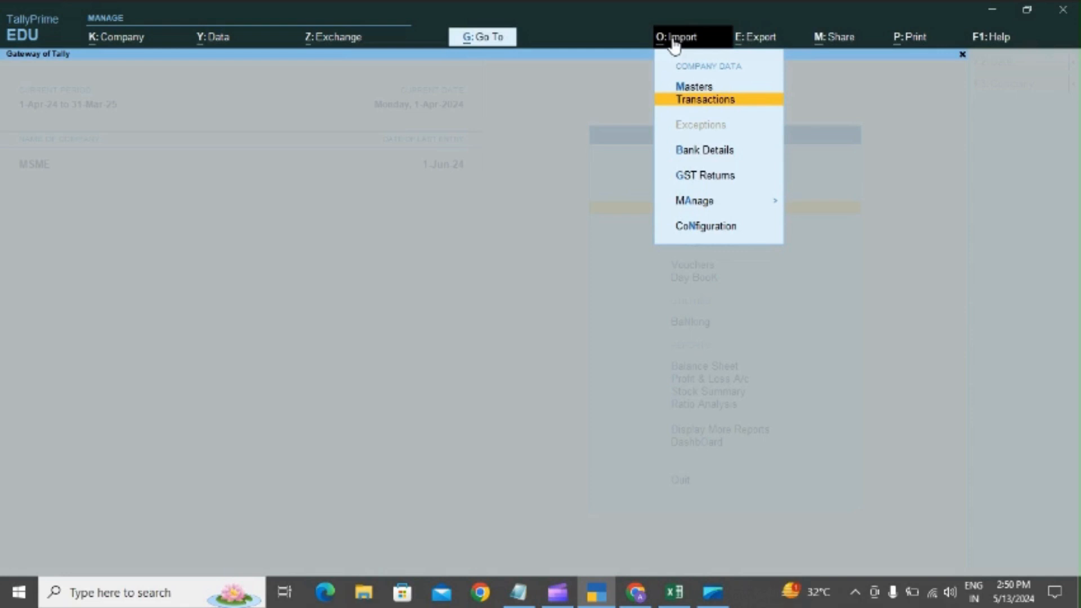
pyautogui.press('Return')
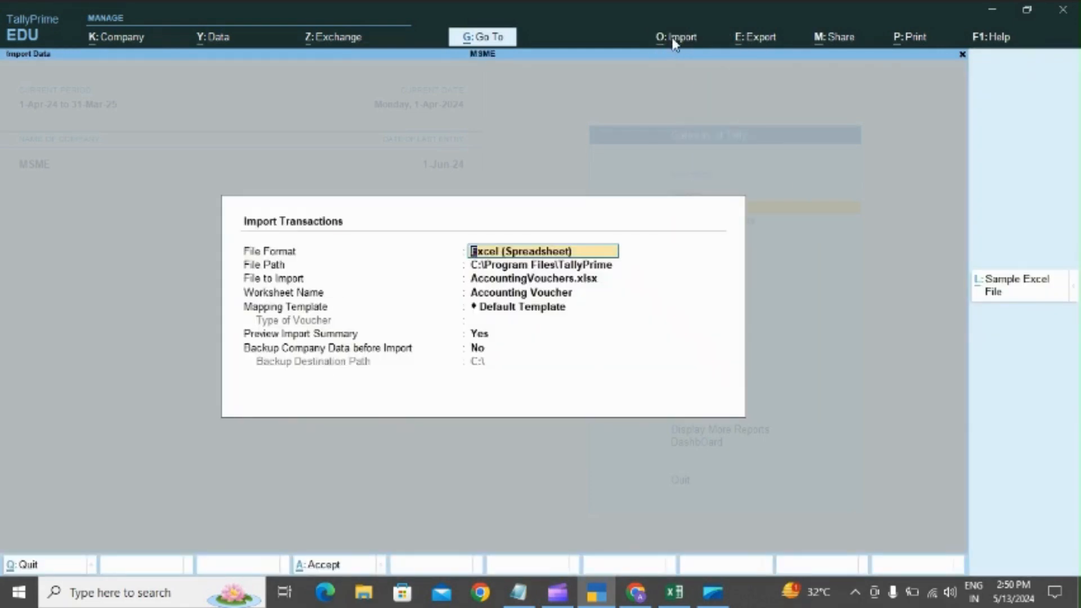
pyautogui.press('Return')
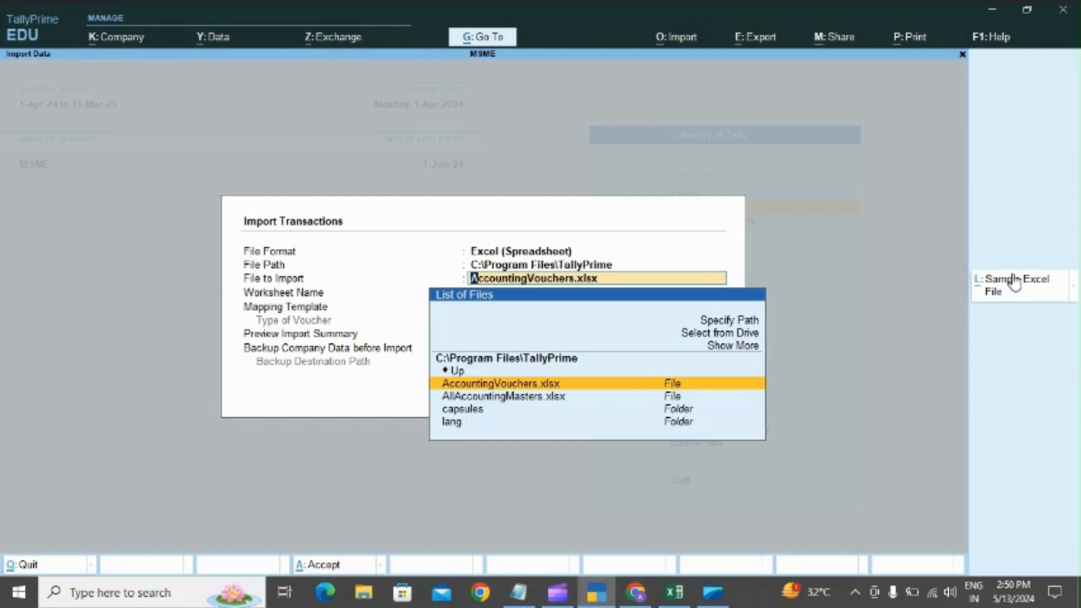
# Switch to Excel and open the AccountingVouchers workbook.
pyautogui.click(675, 593)
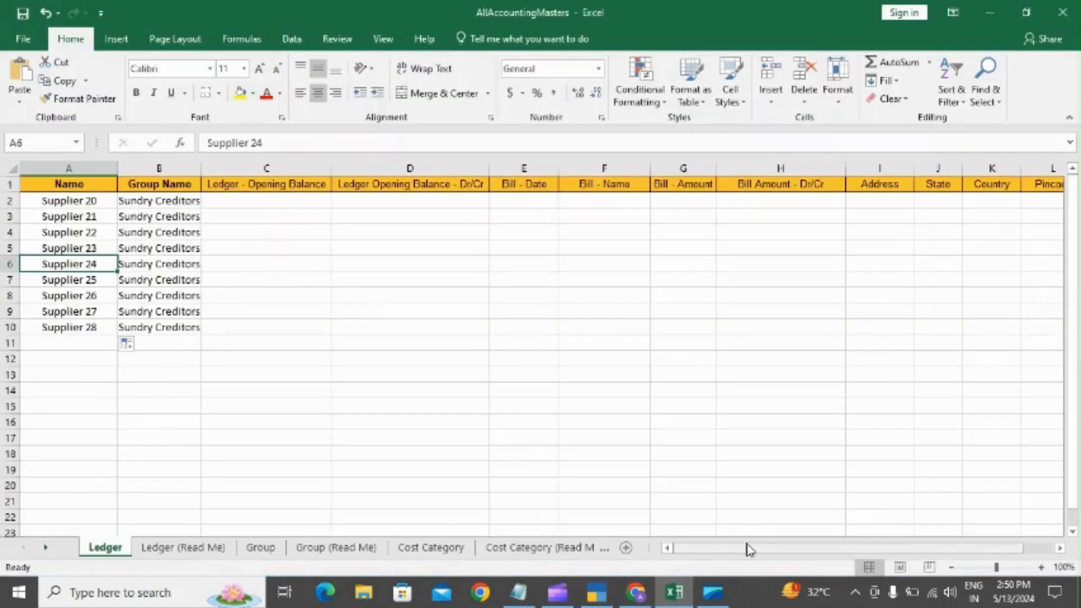
pyautogui.click(23, 39)
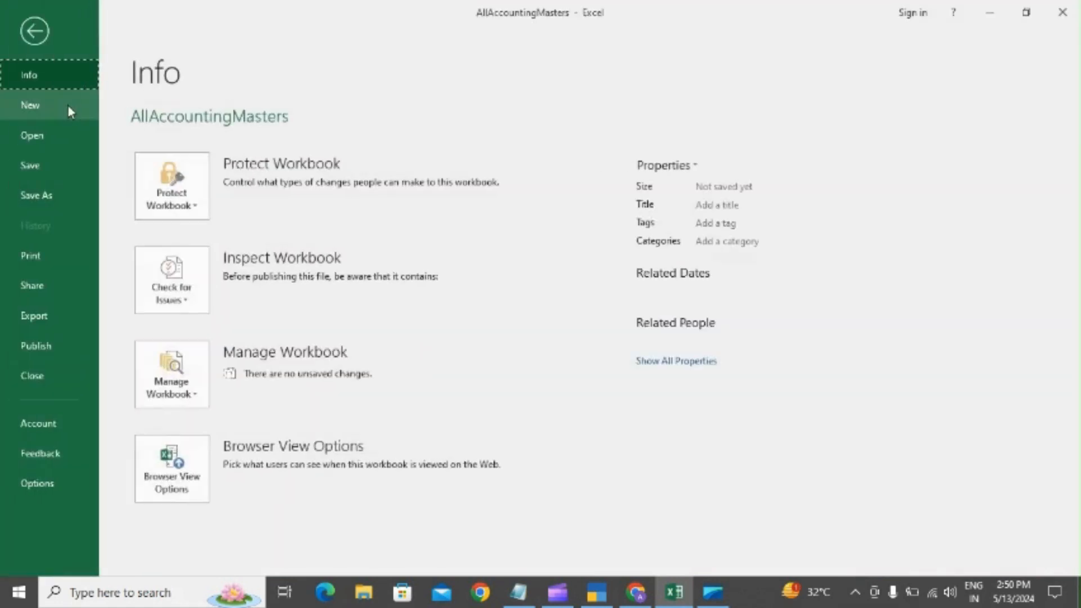
pyautogui.click(39, 139)
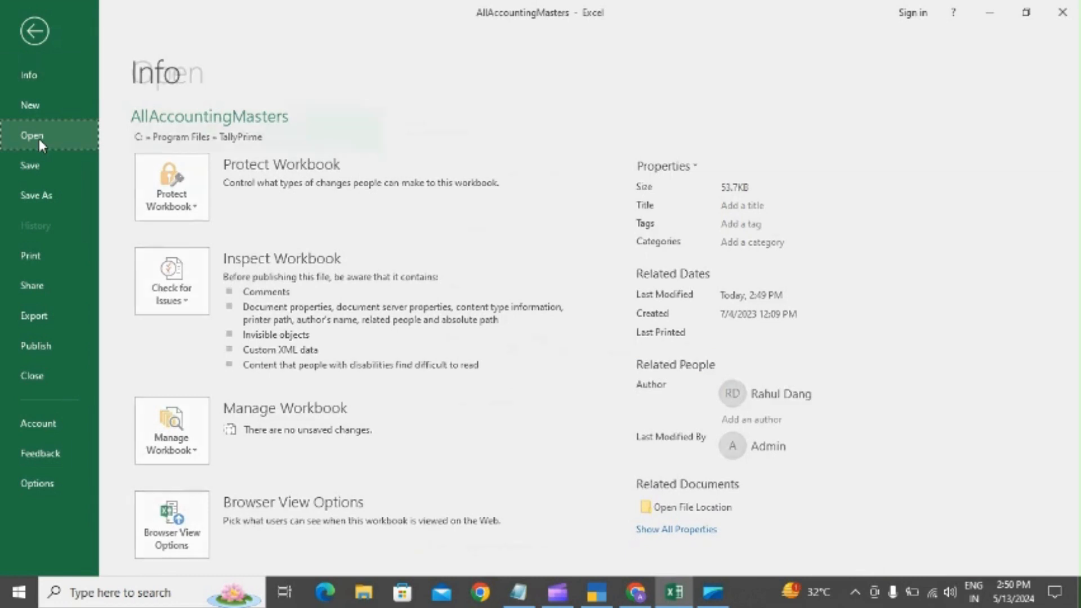
pyautogui.click(529, 225)
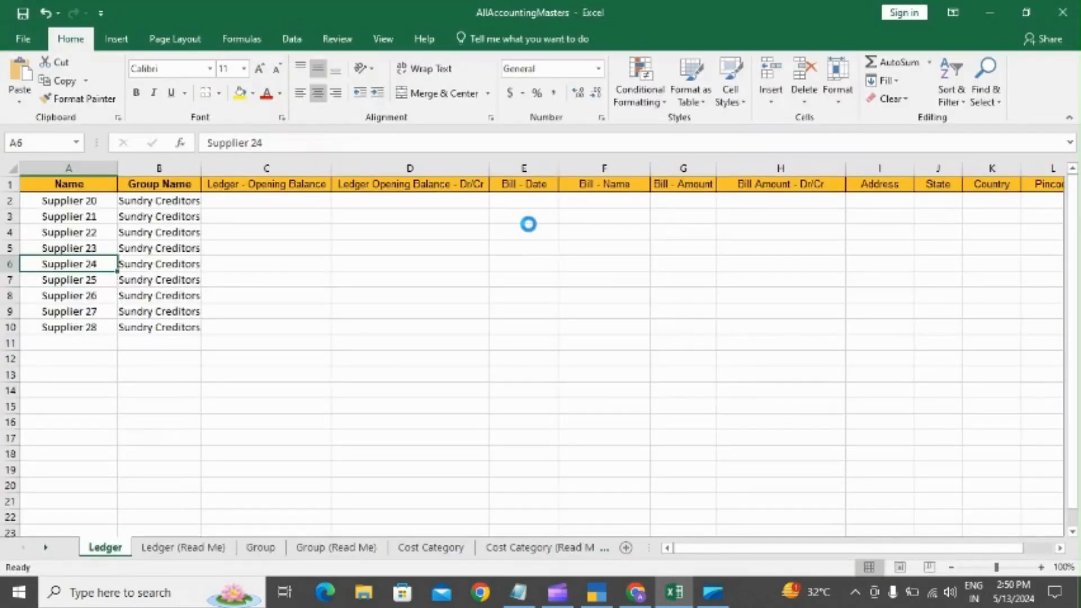
# Review the Accounting Voucher sheet's column headers from Voucher Date through Change Mode and the purchase entry in row 3.
pyautogui.press('Up')
pyautogui.press('Up')
pyautogui.press('Up')
pyautogui.press('Up')
pyautogui.press('Up')
pyautogui.press('Up')
pyautogui.press('Up')
pyautogui.press('Up')
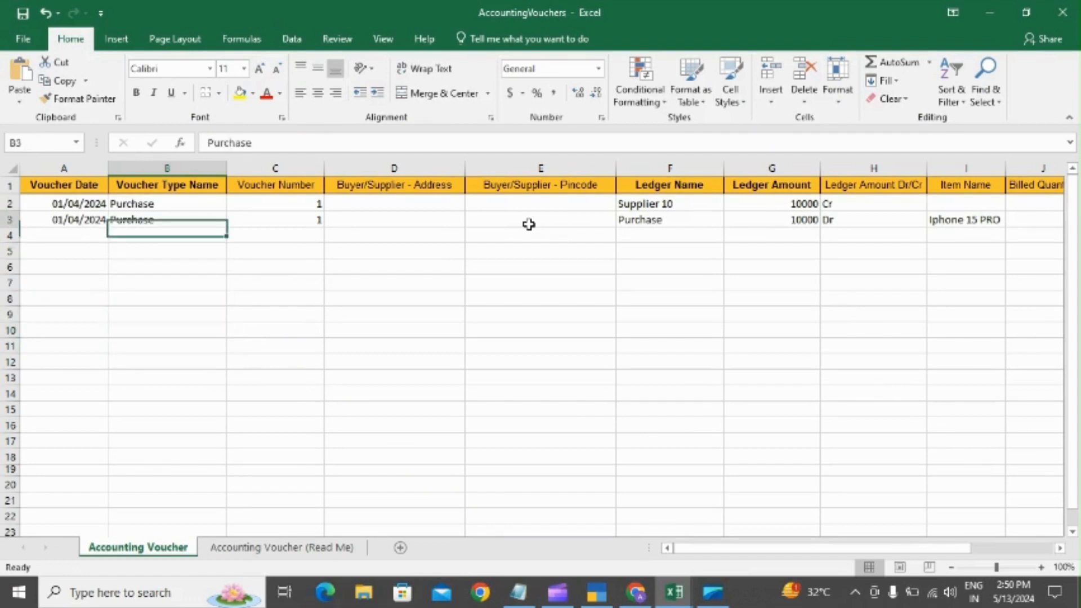
pyautogui.press('Up')
pyautogui.press('Up')
pyautogui.press('Left')
pyautogui.press('Down')
pyautogui.press('Up')
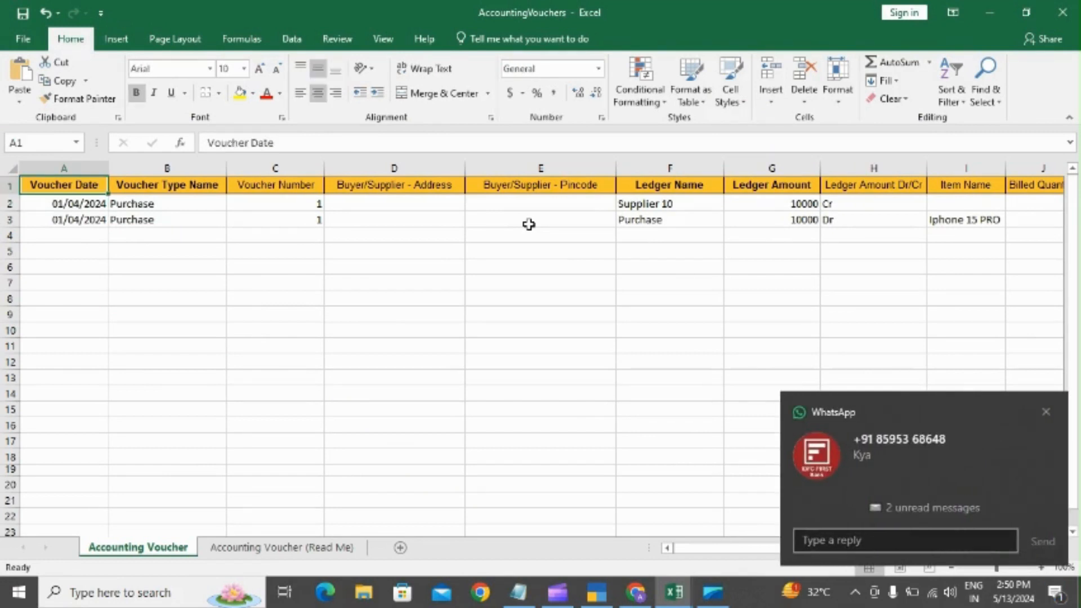
pyautogui.press('Right')
pyautogui.press('Right')
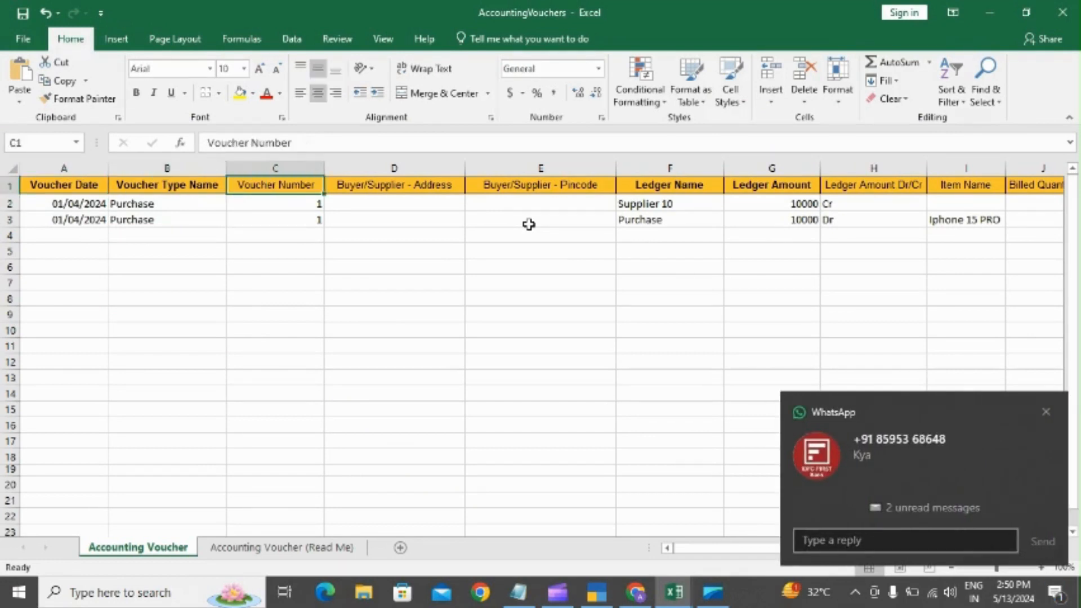
pyautogui.press('Right')
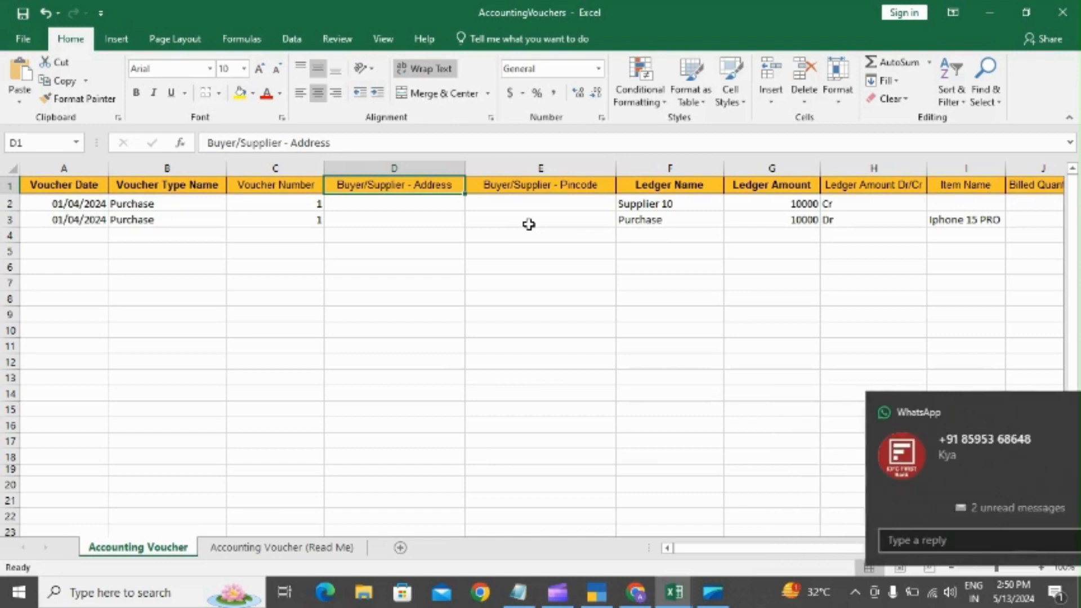
pyautogui.press('Right')
pyautogui.press('Right')
pyautogui.press('Right')
pyautogui.press('Right')
pyautogui.press('Right')
pyautogui.press('Right')
pyautogui.press('Right')
pyautogui.press('Right')
pyautogui.press('Right')
pyautogui.press('Right')
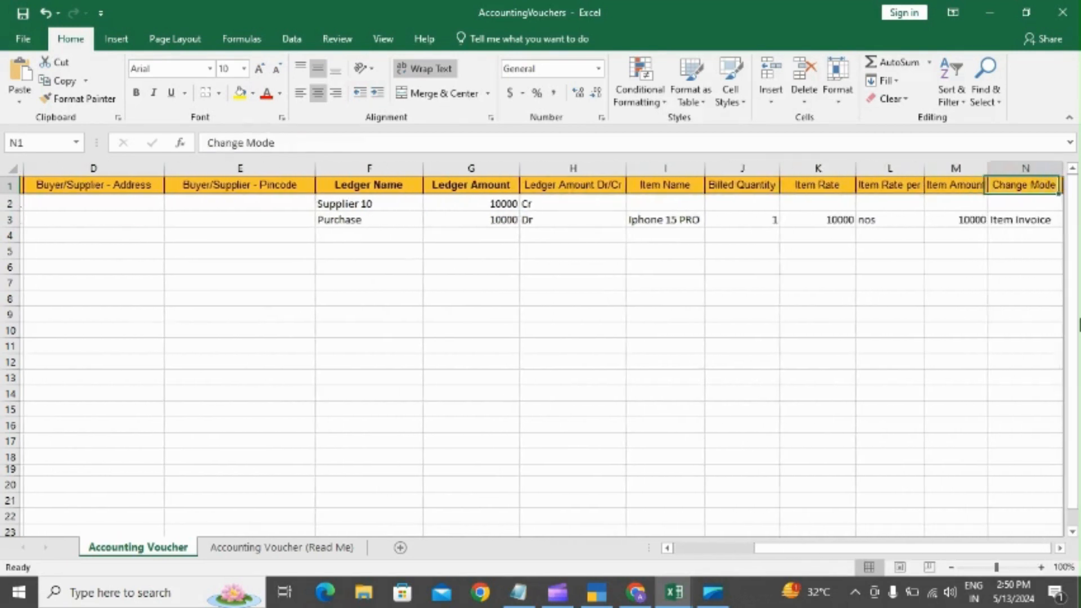
pyautogui.press('Right')
pyautogui.press('Right')
pyautogui.press('Left')
pyautogui.press('Left')
pyautogui.press('Left')
pyautogui.press('Left')
pyautogui.press('Left')
pyautogui.press('Left')
pyautogui.press('Left')
pyautogui.press('Left')
pyautogui.press('Left')
pyautogui.press('Left')
pyautogui.press('Left')
pyautogui.press('Left')
pyautogui.press('Left')
pyautogui.press('Left')
pyautogui.press('Left')
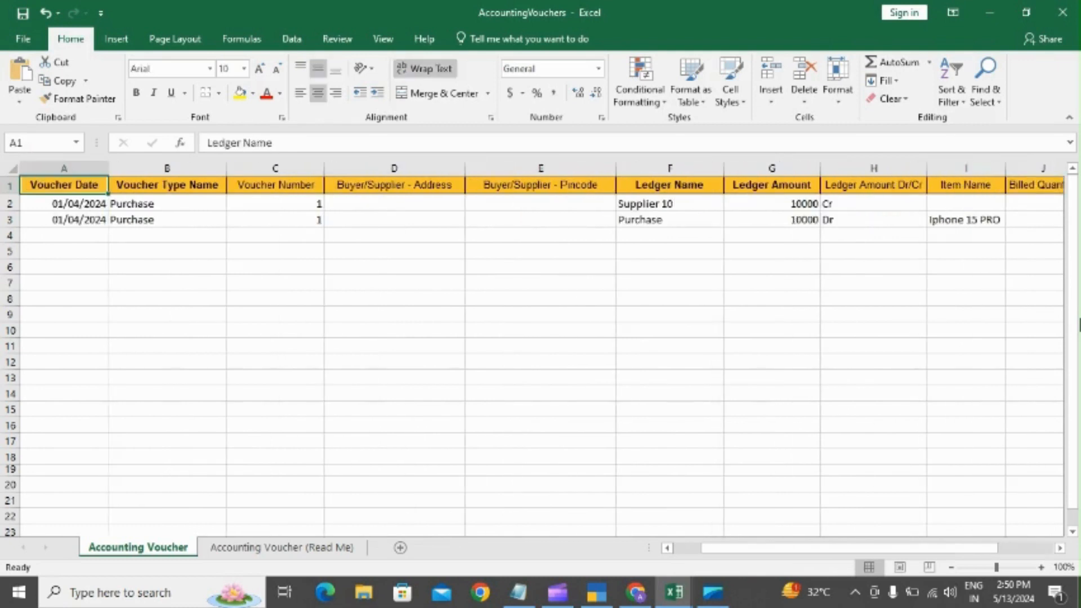
pyautogui.press('Down')
pyautogui.press('Down')
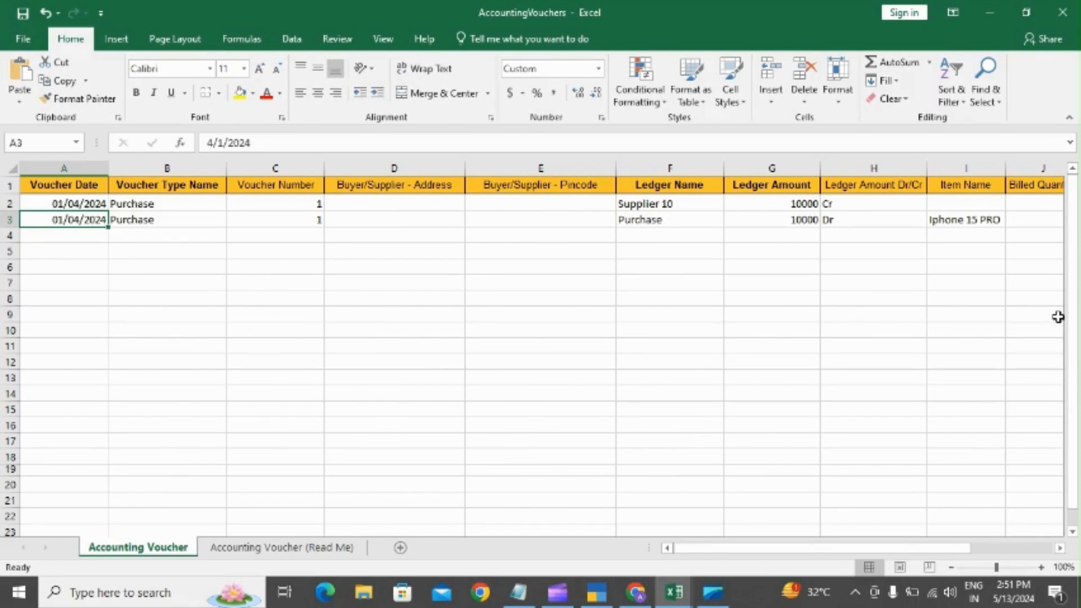
pyautogui.press('Right')
pyautogui.press('Right')
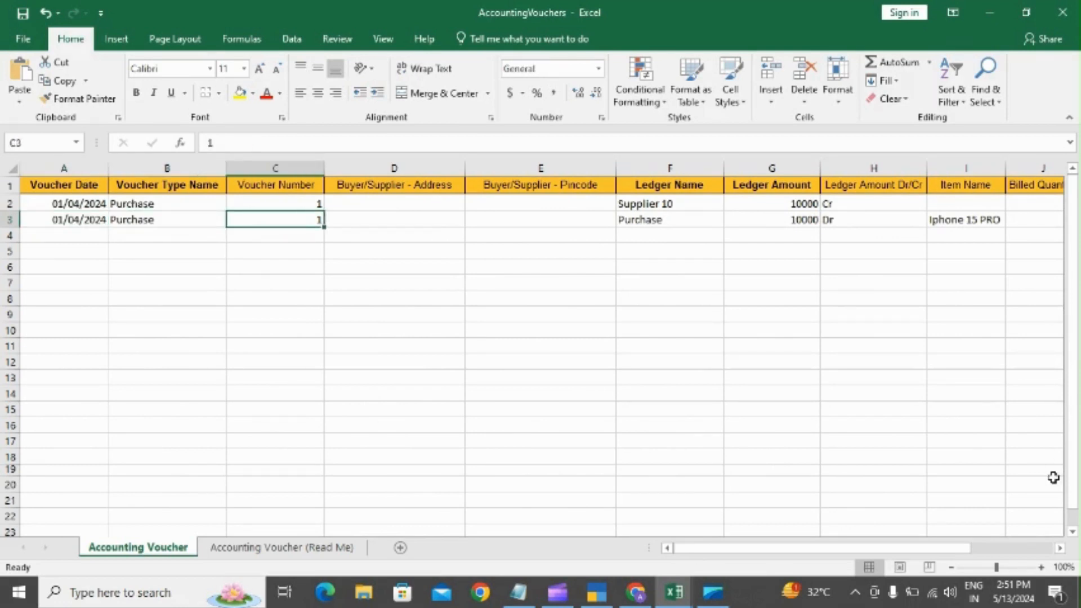
# Switch to TallyPrime and select AccountingVouchers.xlsx with the Accounting Voucher worksheet for the transactions import.
pyautogui.click(594, 595)
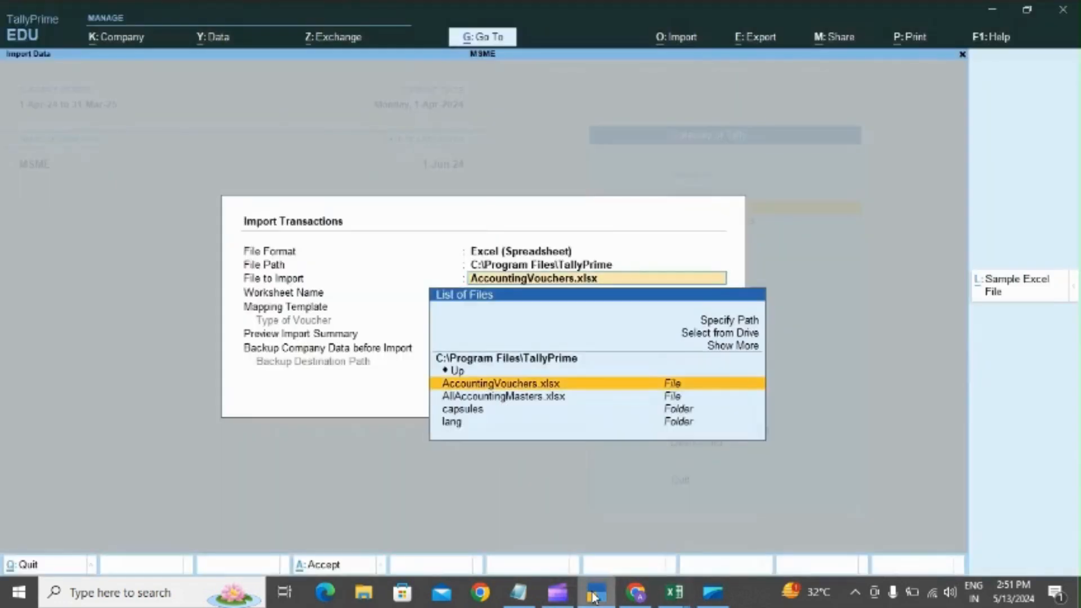
pyautogui.press('Down')
pyautogui.press('Up')
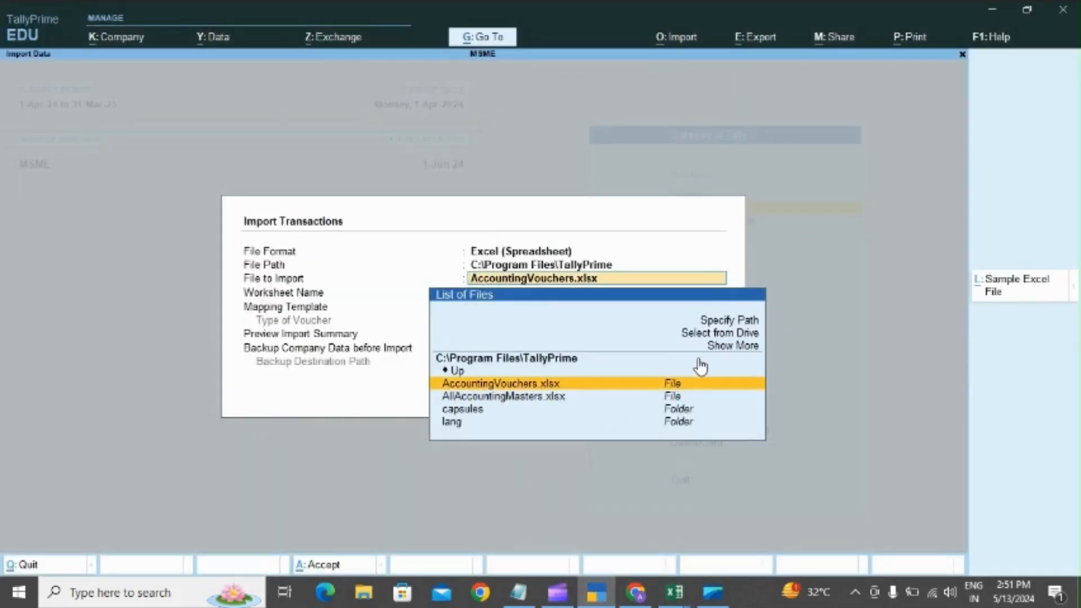
pyautogui.press('Return')
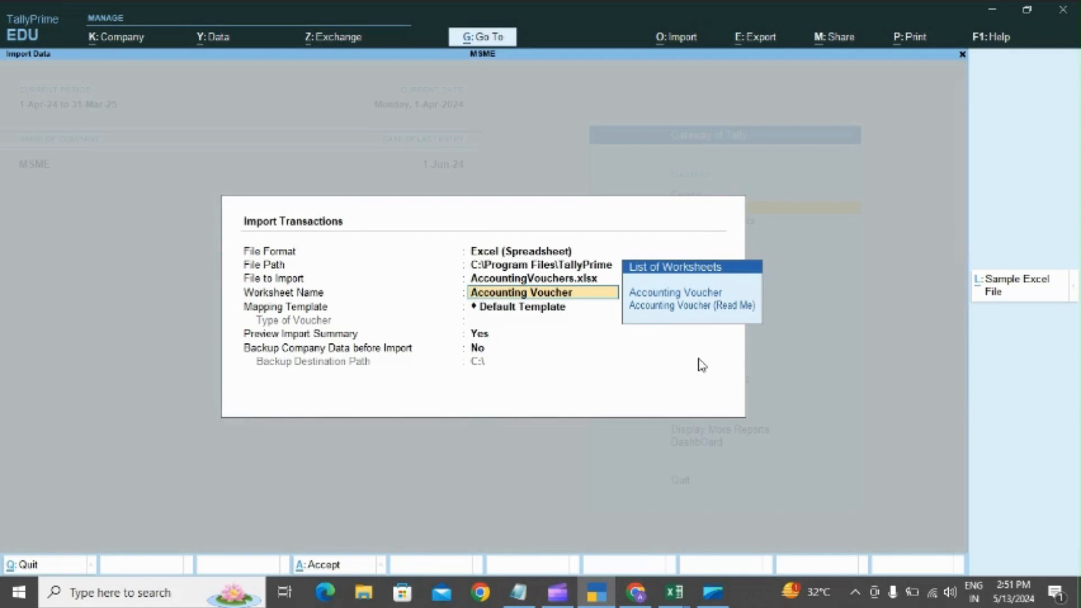
pyautogui.press('Down')
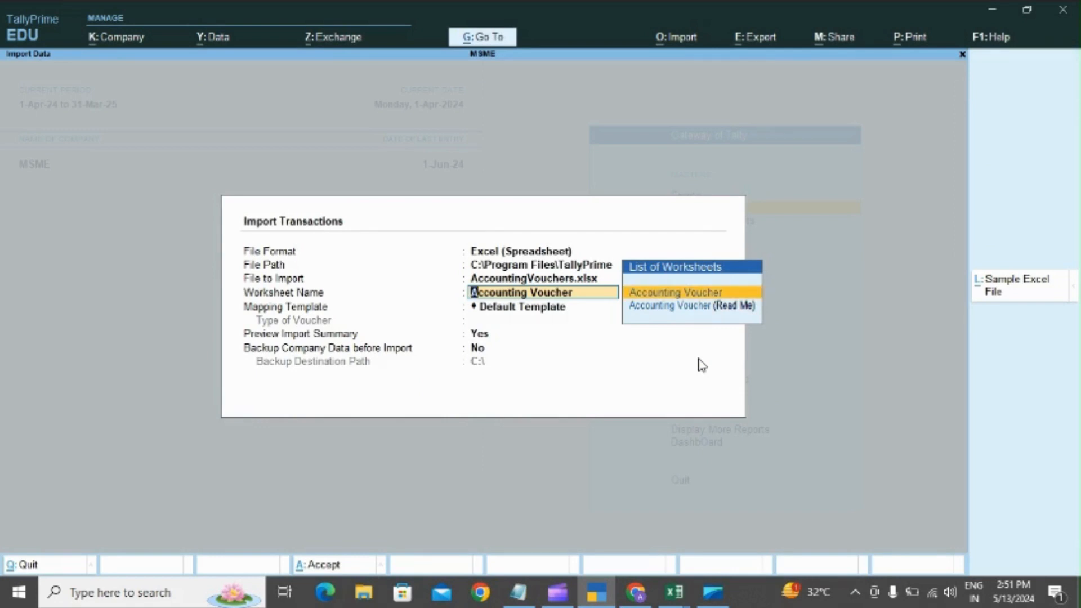
pyautogui.press('Return')
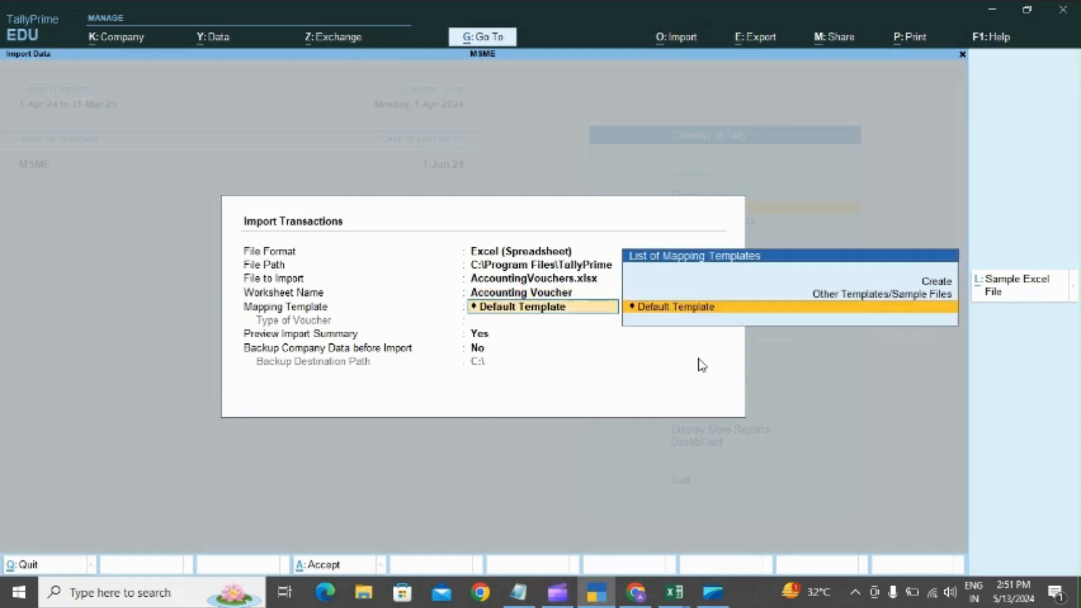
# Start a new mapping template for transactions, available to All Companies, and name it New Excel.
pyautogui.press('Up')
pyautogui.press('Up')
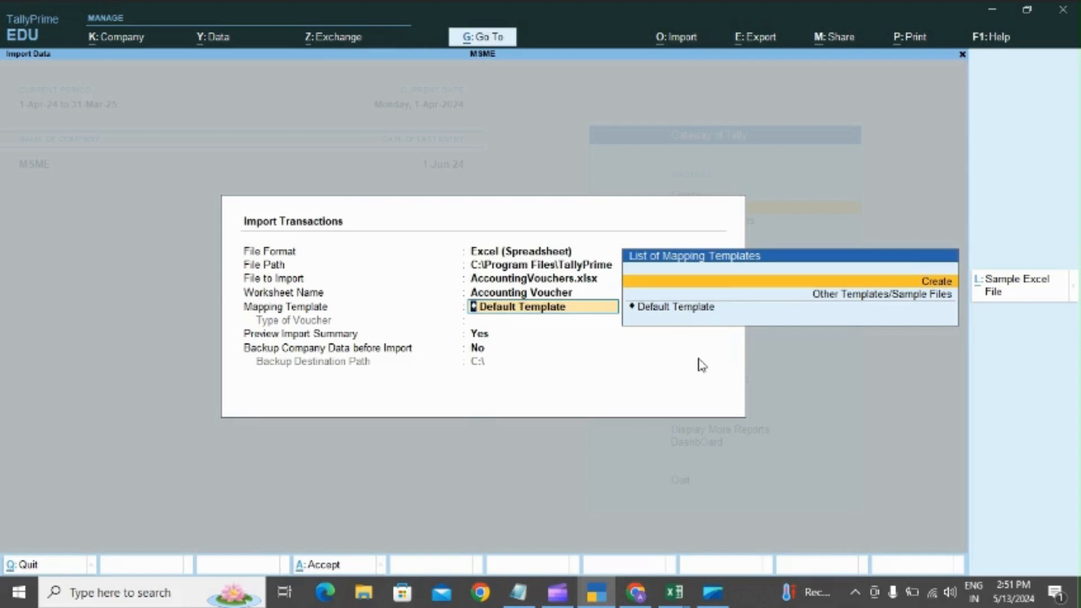
pyautogui.press('Return')
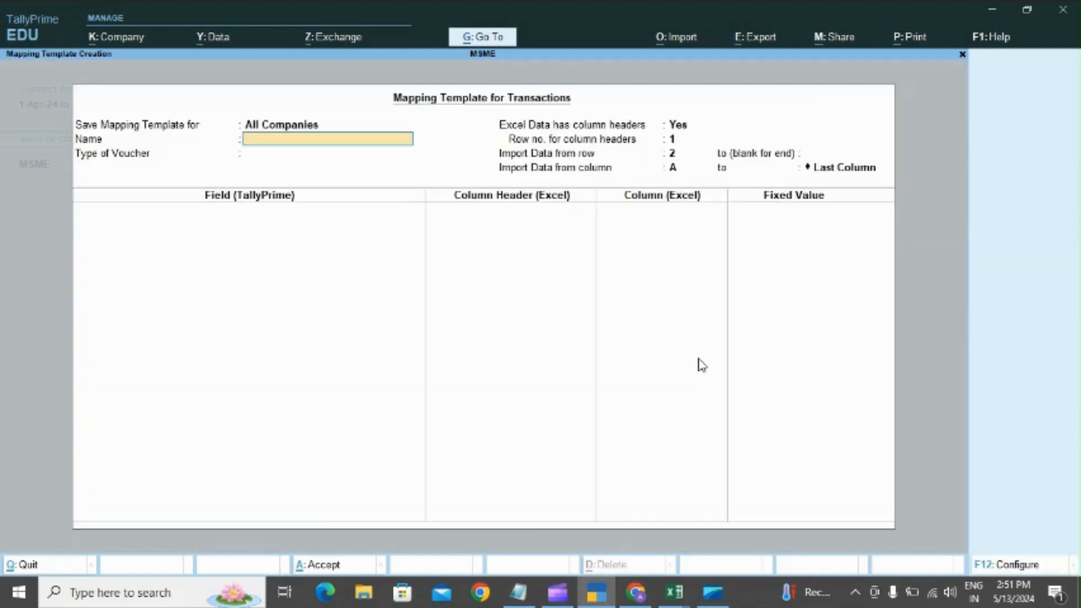
pyautogui.write('New Excel')
pyautogui.press('Return')
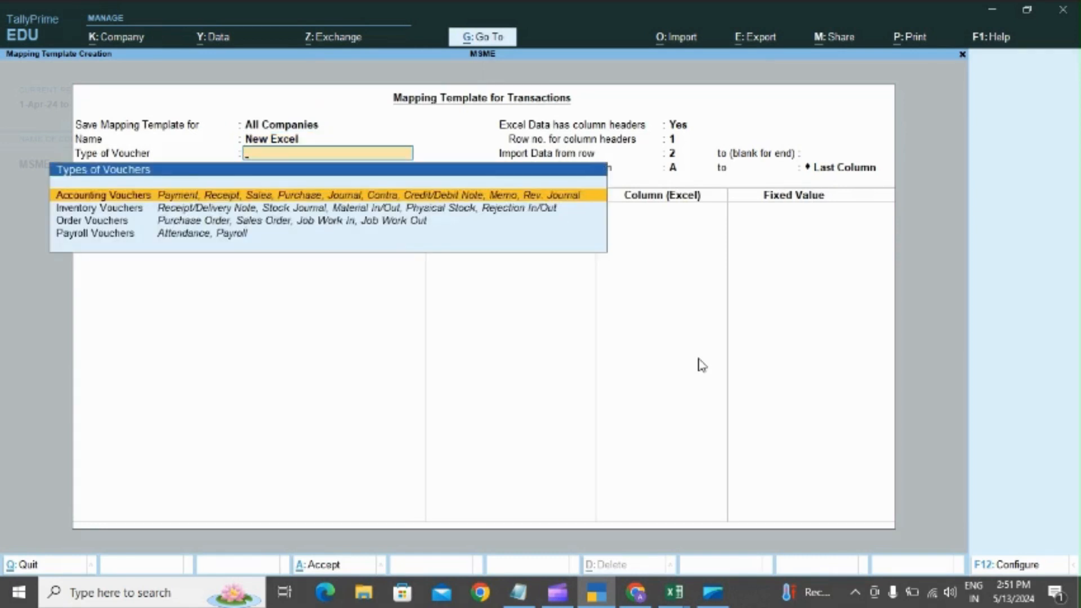
# Try mapping the Voucher Date field for Accounting Vouchers to the Voucher Date column header, and quit the template without saving.
pyautogui.press('Down')
pyautogui.press('Up')
pyautogui.press('Return')
pyautogui.press('Down')
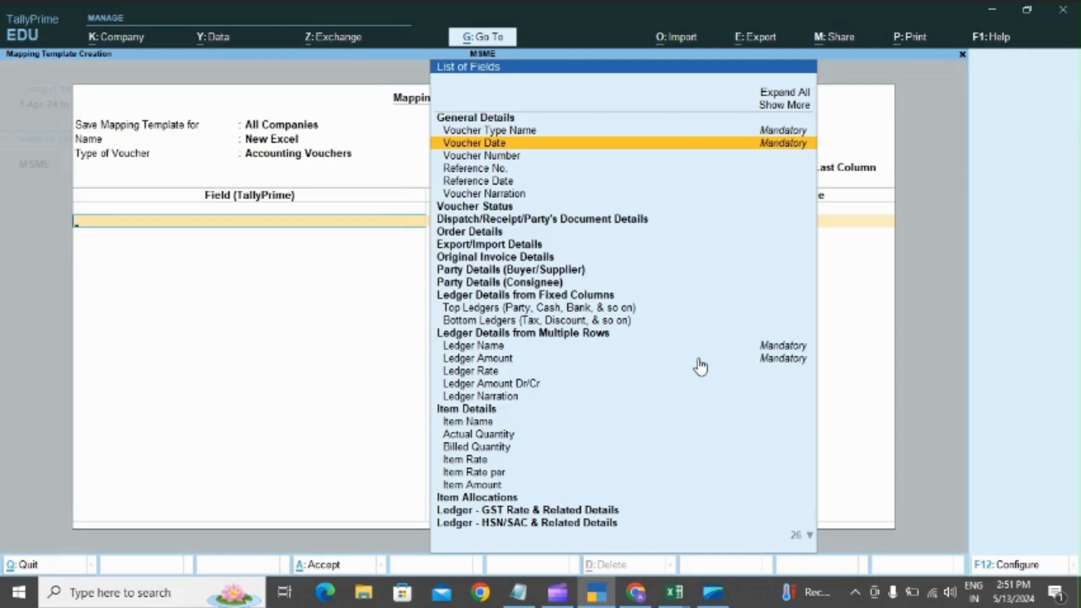
pyautogui.press('Return')
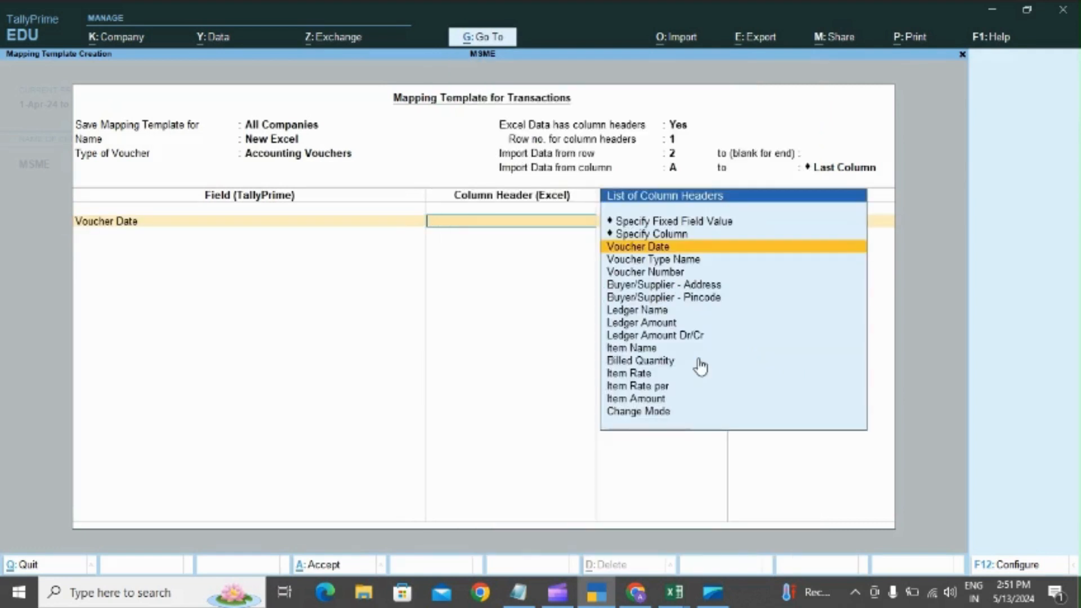
pyautogui.press('Return')
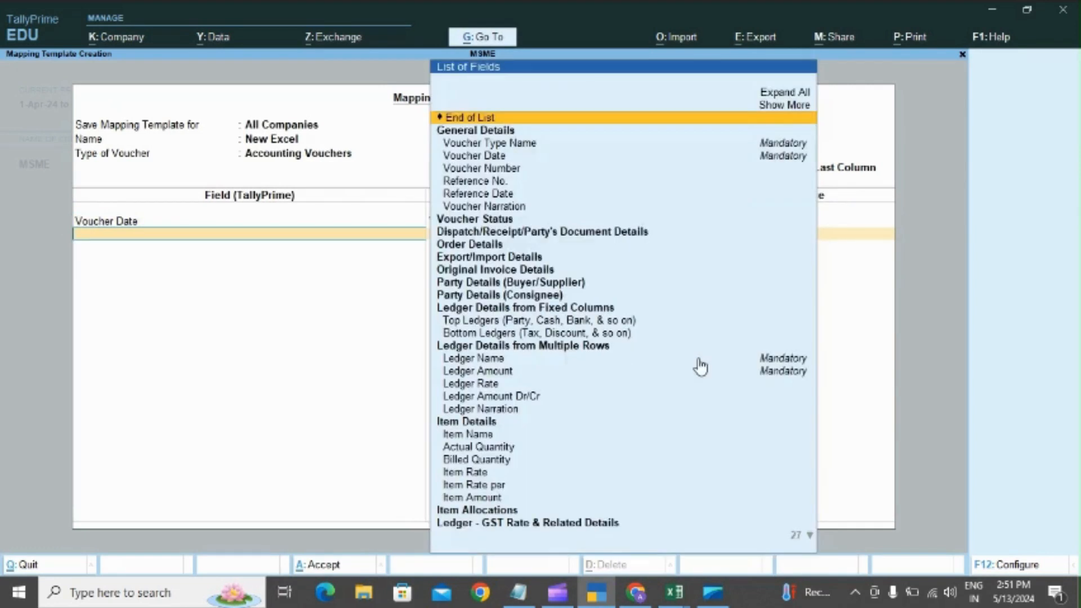
pyautogui.press('Return')
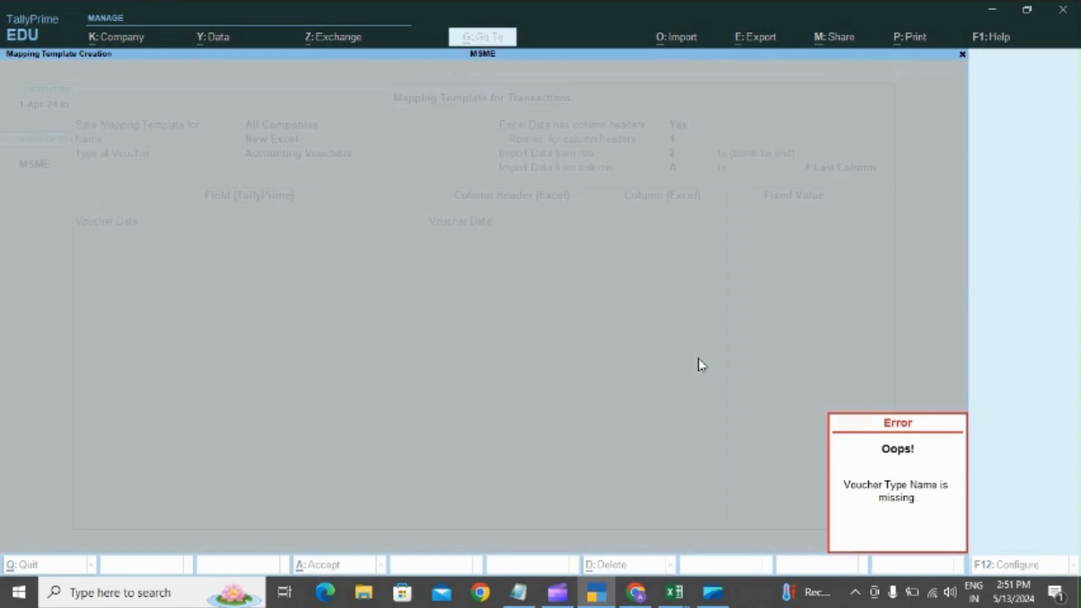
pyautogui.press('Escape')
pyautogui.press('Escape')
pyautogui.press('Escape')
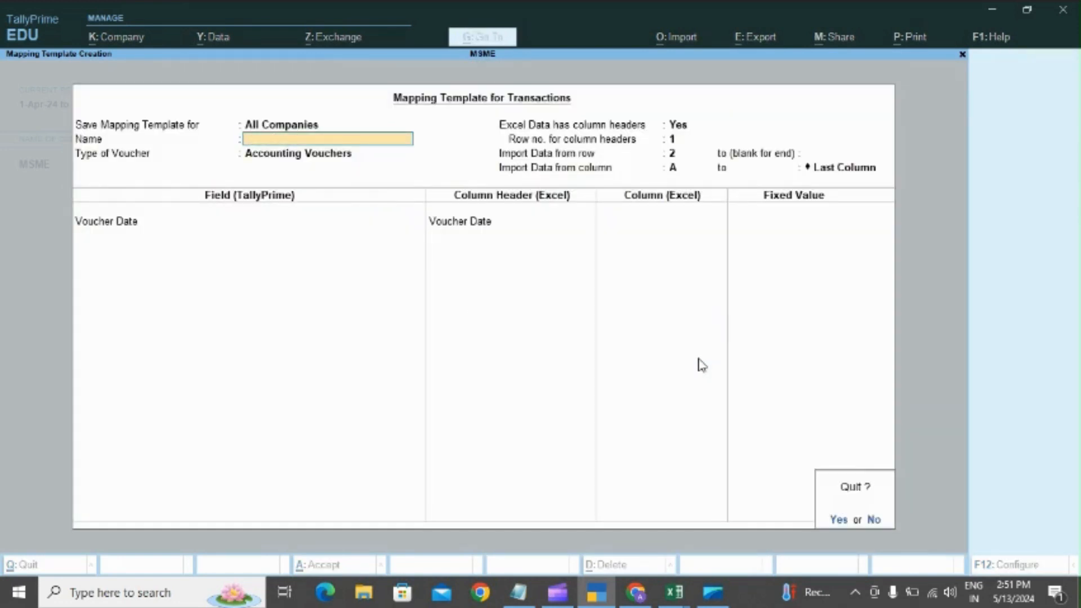
pyautogui.press('y')
# Import the vouchers with the Default Template, import summary preview and no company data backup, and open the Day Book.
pyautogui.press('Return')
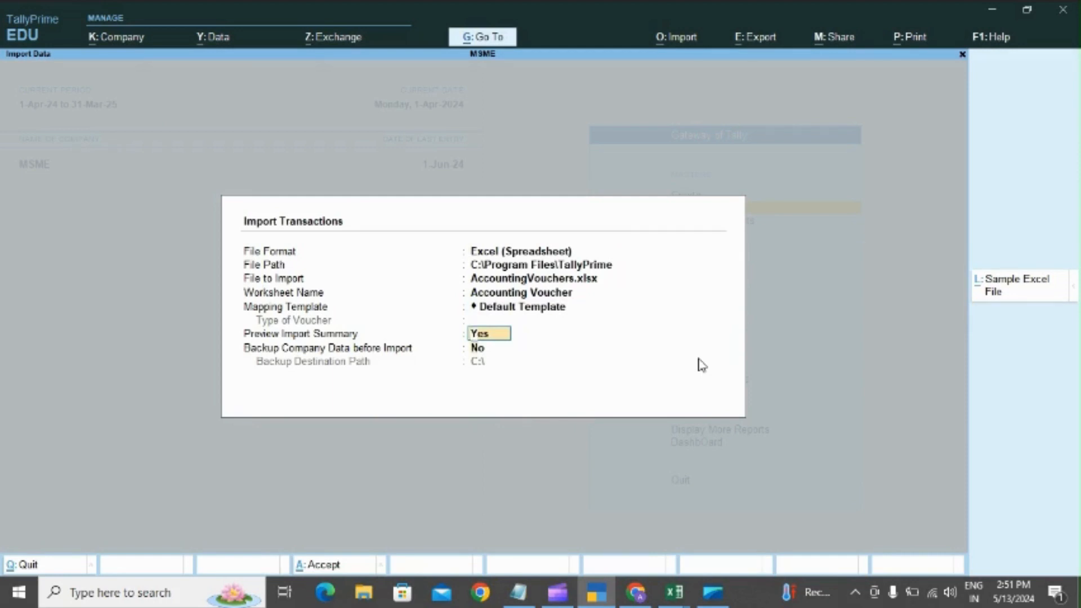
pyautogui.press('Return')
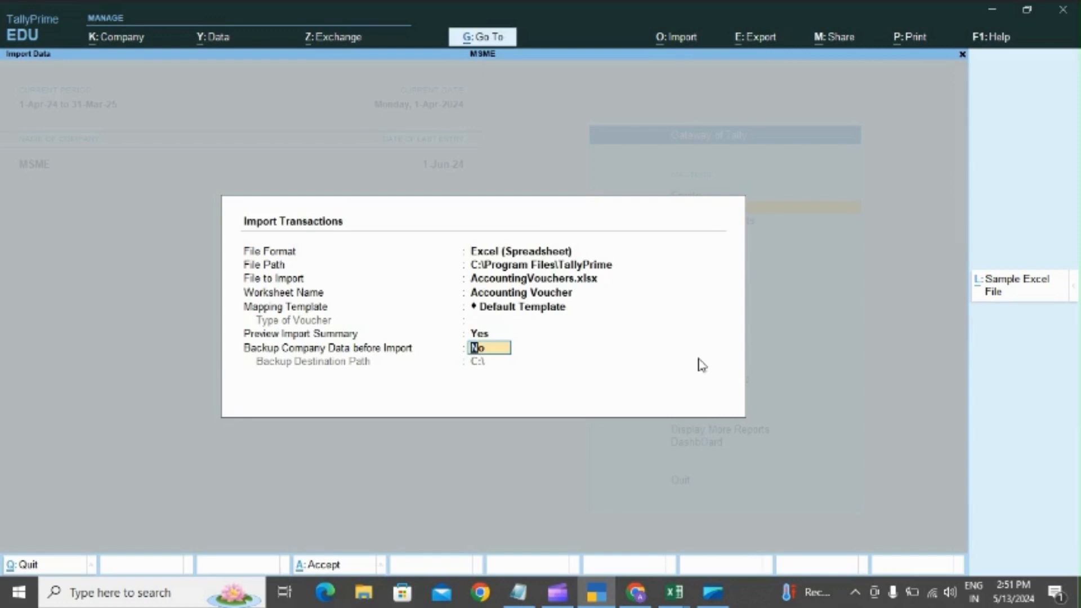
pyautogui.press('Return')
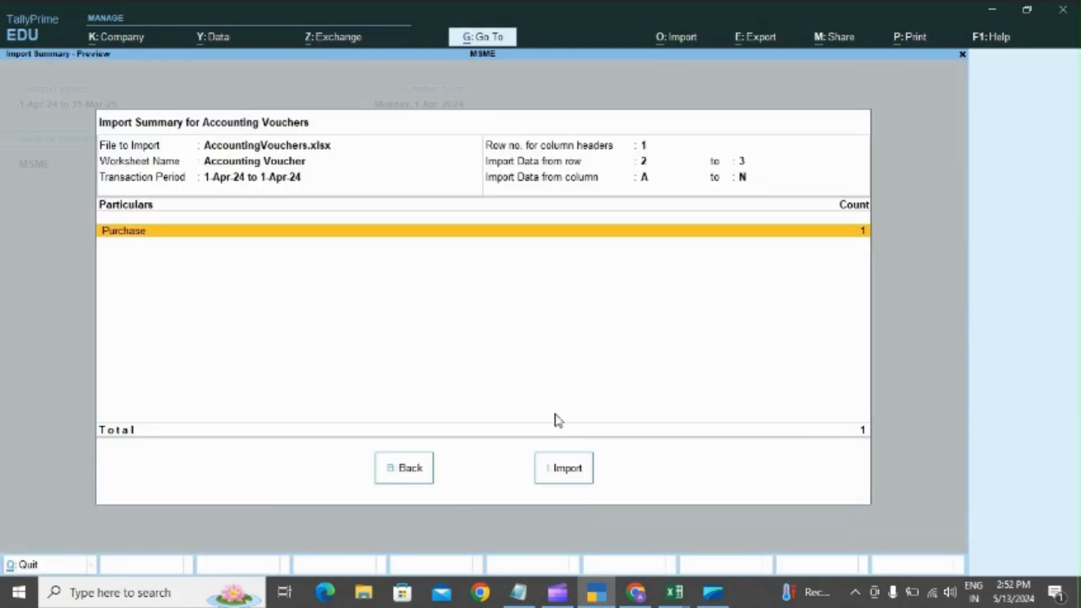
pyautogui.click(553, 466)
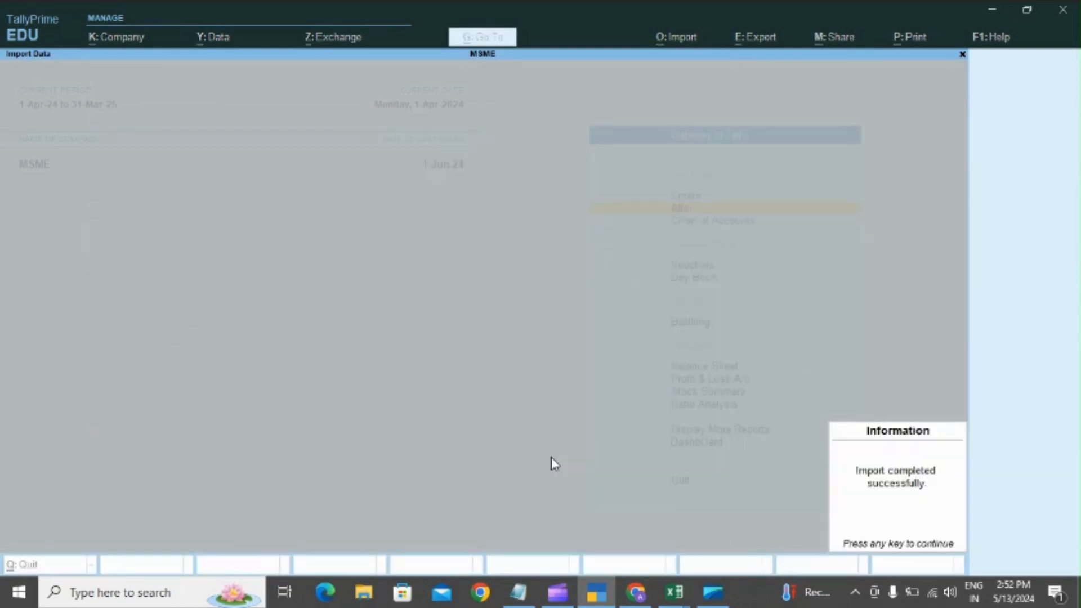
pyautogui.press('Return')
pyautogui.press('k')
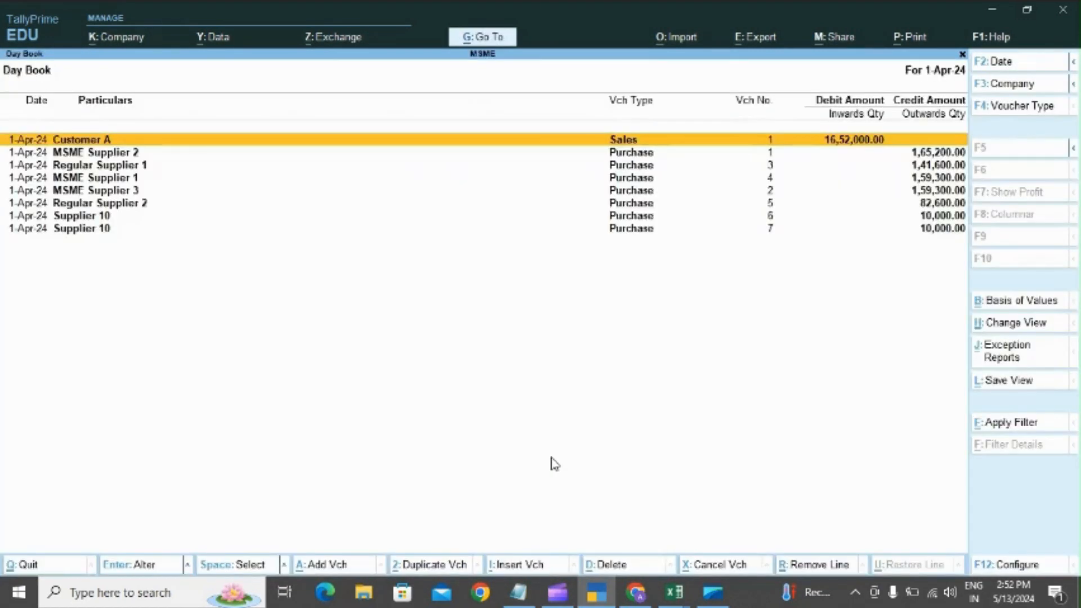
pyautogui.press('F2')
pyautogui.write('1.')
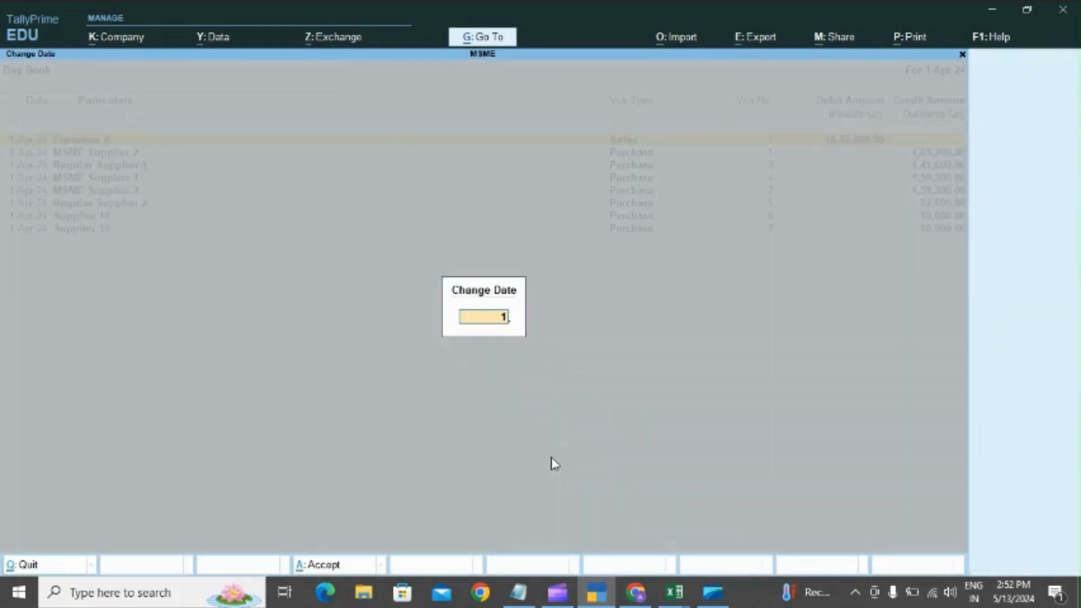
pyautogui.press('Escape')
# Open Supplier 10's purchase voucher no. 7 from the Day Book to check the imported details.
pyautogui.press('Down')
pyautogui.press('Down')
pyautogui.press('Down')
pyautogui.press('Down')
pyautogui.press('Down')
pyautogui.press('Down')
pyautogui.press('Down')
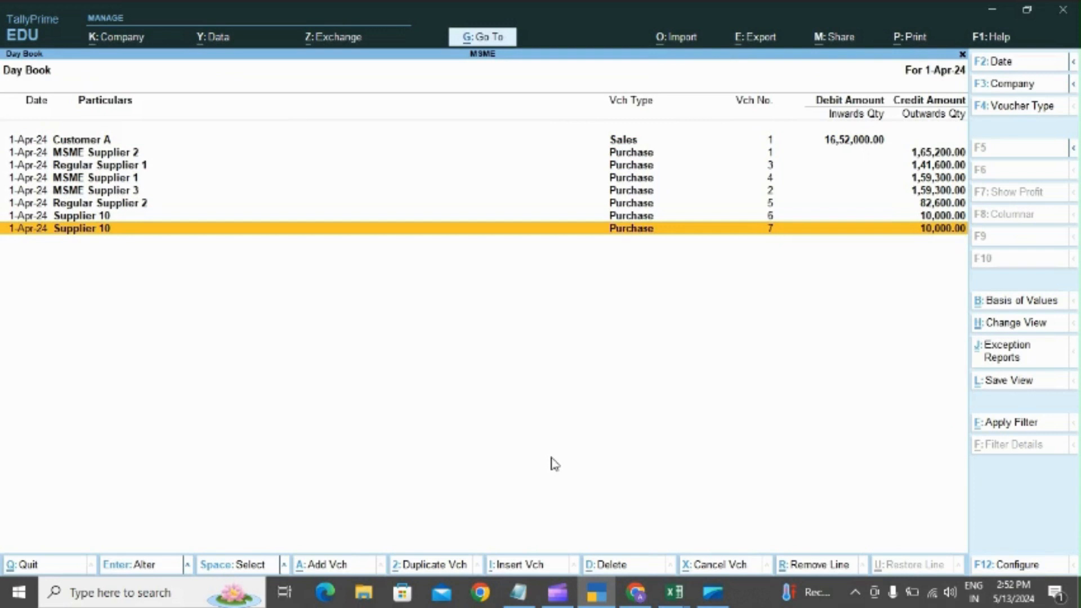
pyautogui.press('Return')
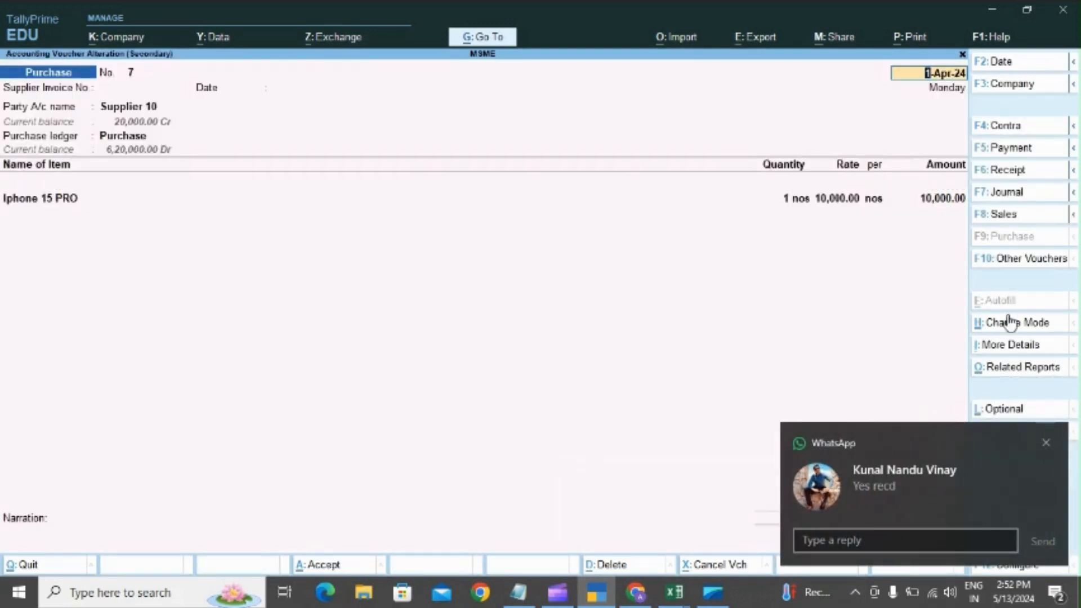
# Dismiss the incoming message notification and leave both the purchase voucher and the Day Book without changes.
pyautogui.click(1049, 443)
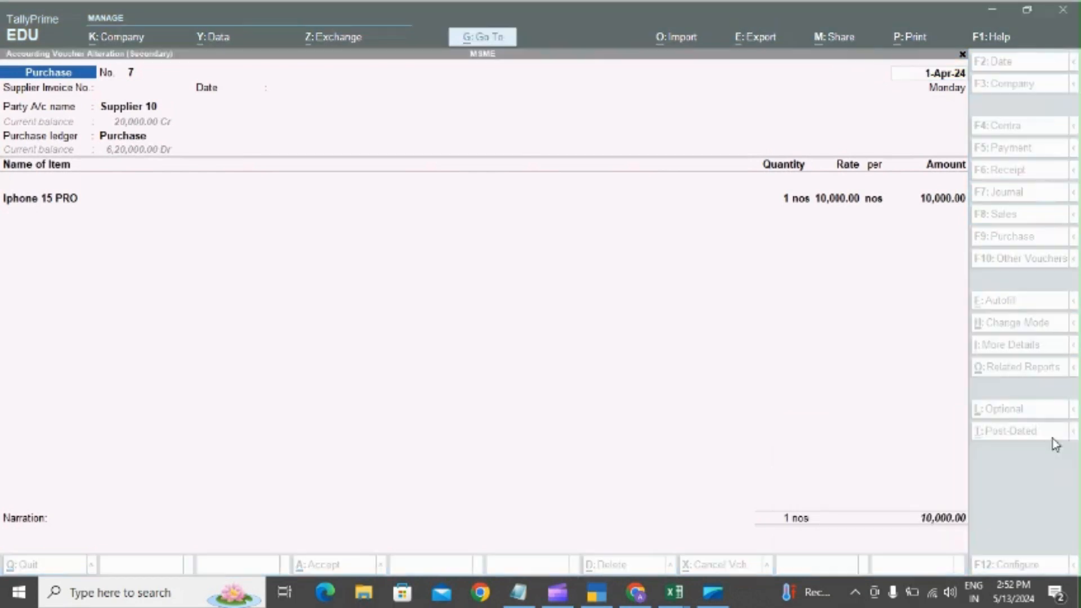
pyautogui.press('BackSpace')
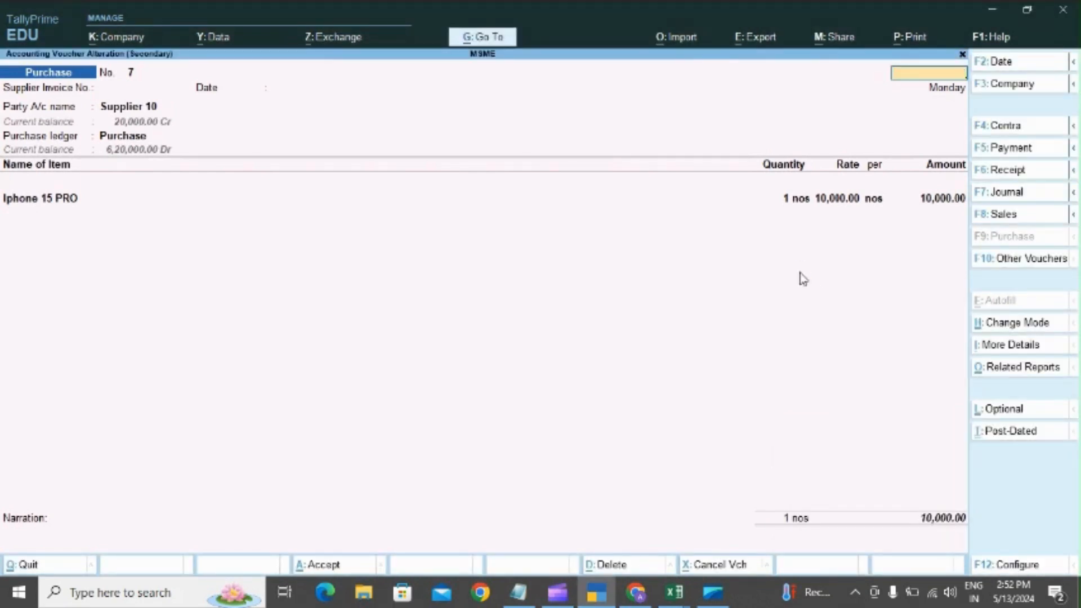
pyautogui.press('Escape')
pyautogui.press('Escape')
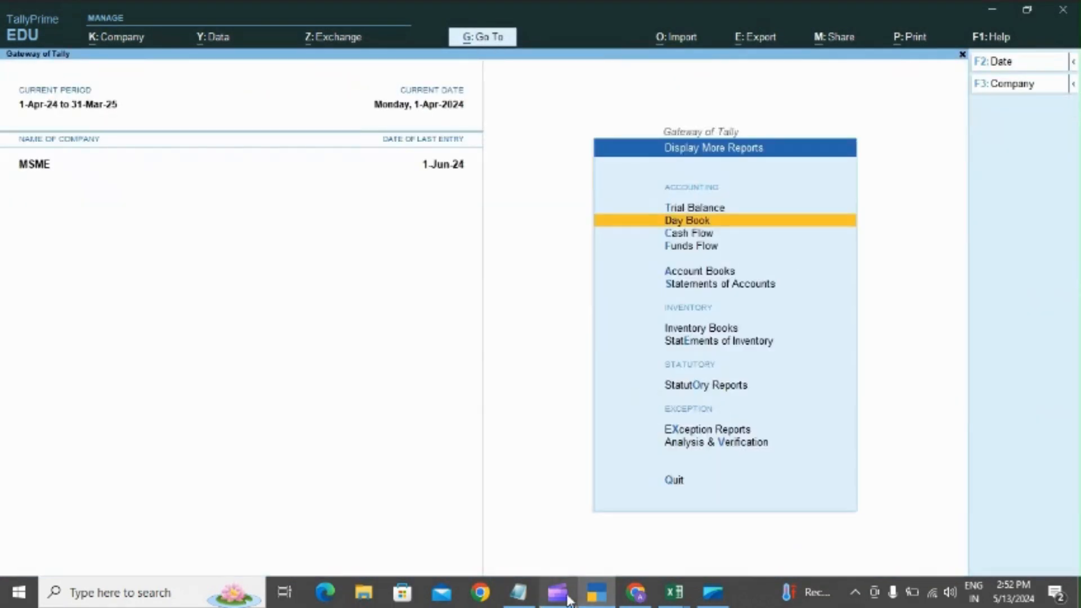
# Switch to the presentation in Chrome, show the Whatsapp Features slide and hide the screen-sharing notice.
pyautogui.click(633, 600)
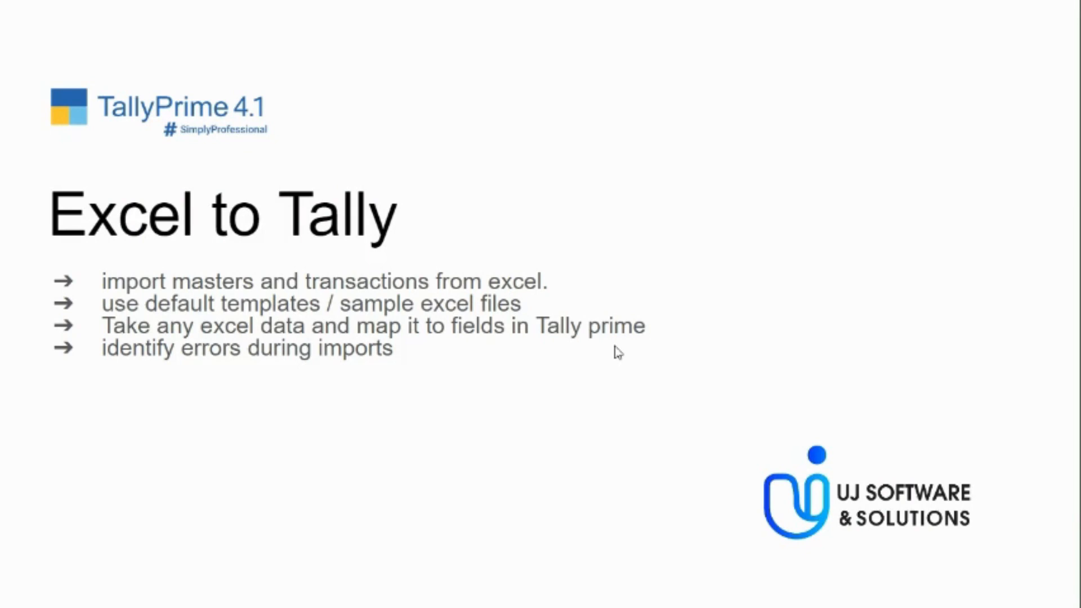
pyautogui.hotkey('alt', 'Tab')
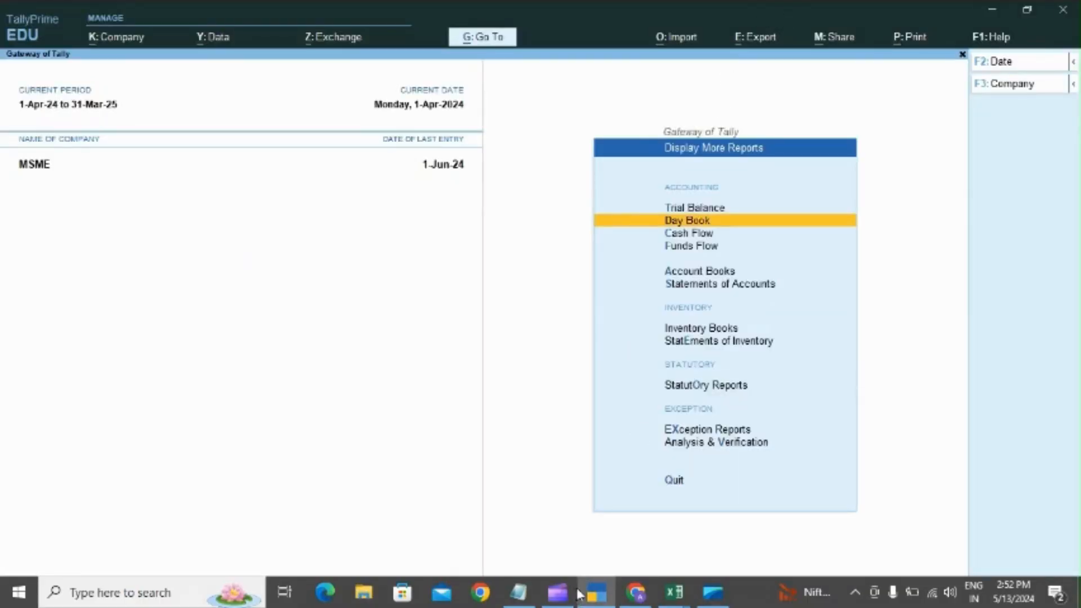
pyautogui.click(558, 593)
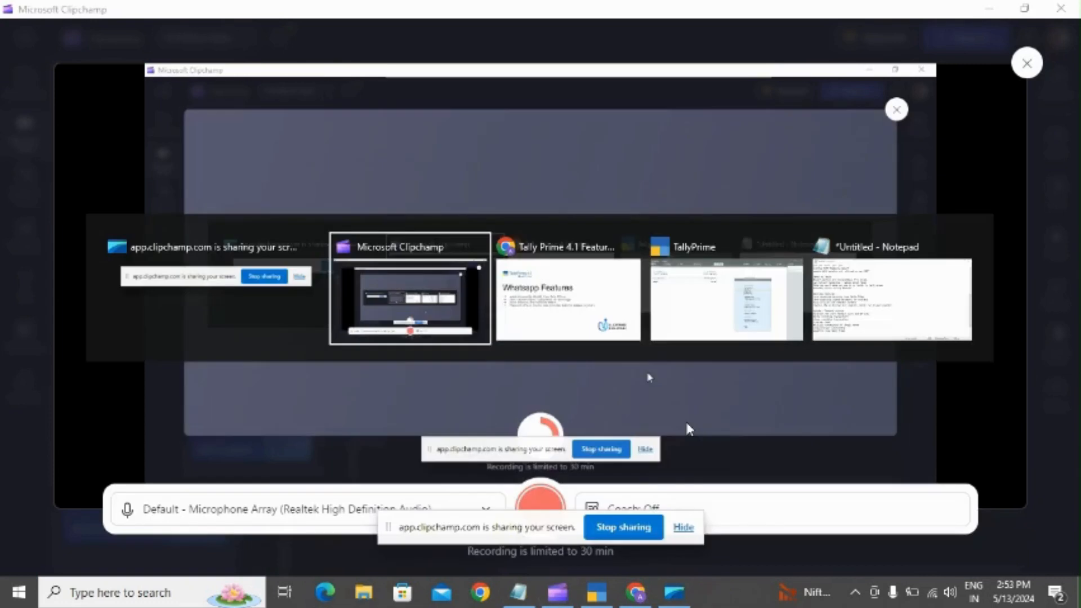
pyautogui.hotkey('alt', 'Tab')
pyautogui.hotkey('alt', 'Tab')
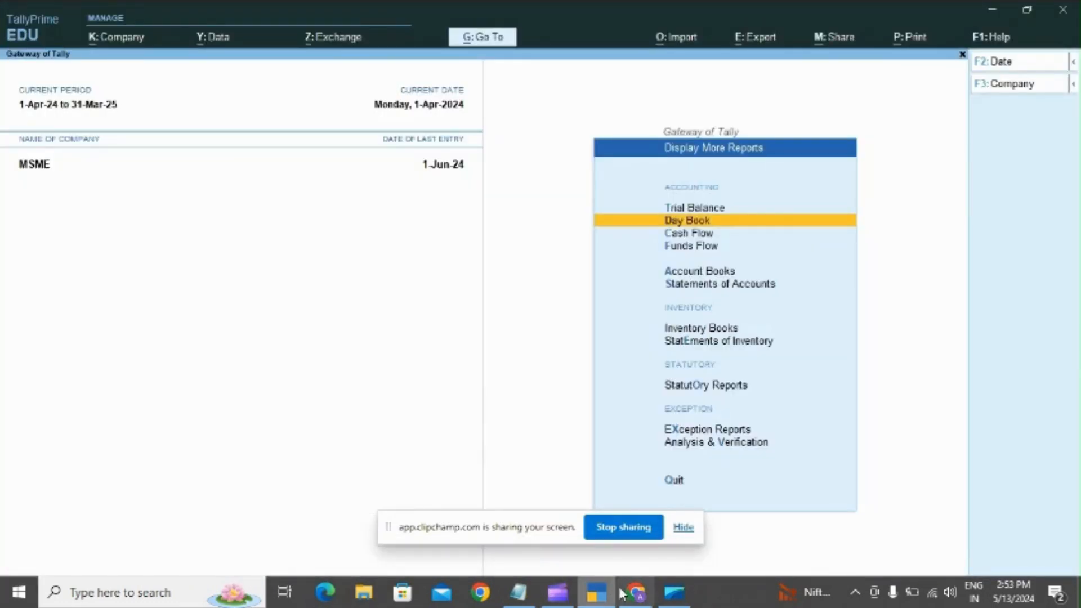
pyautogui.click(638, 594)
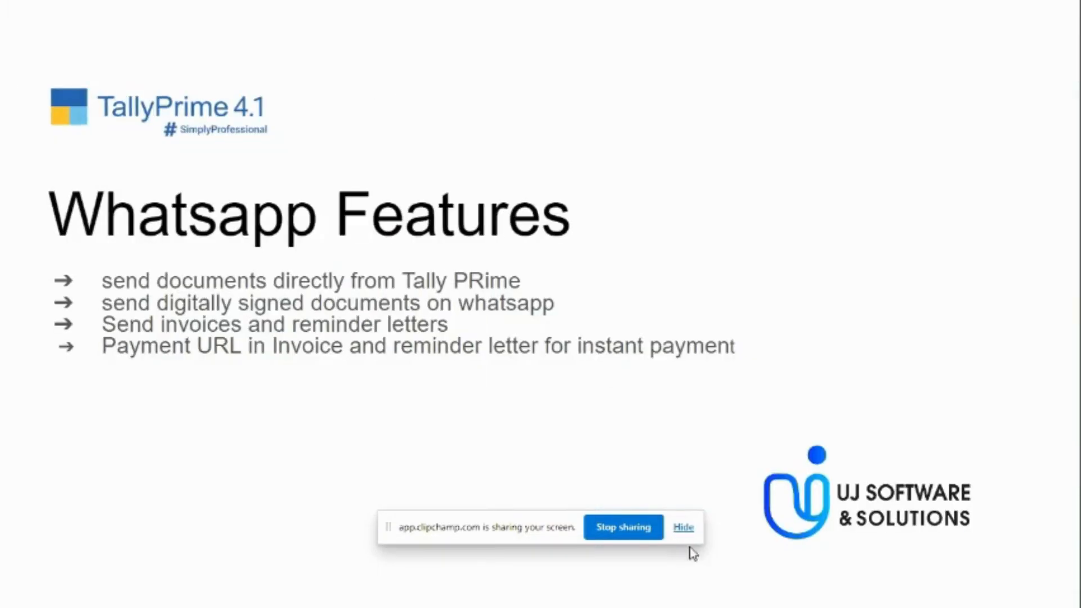
pyautogui.click(684, 528)
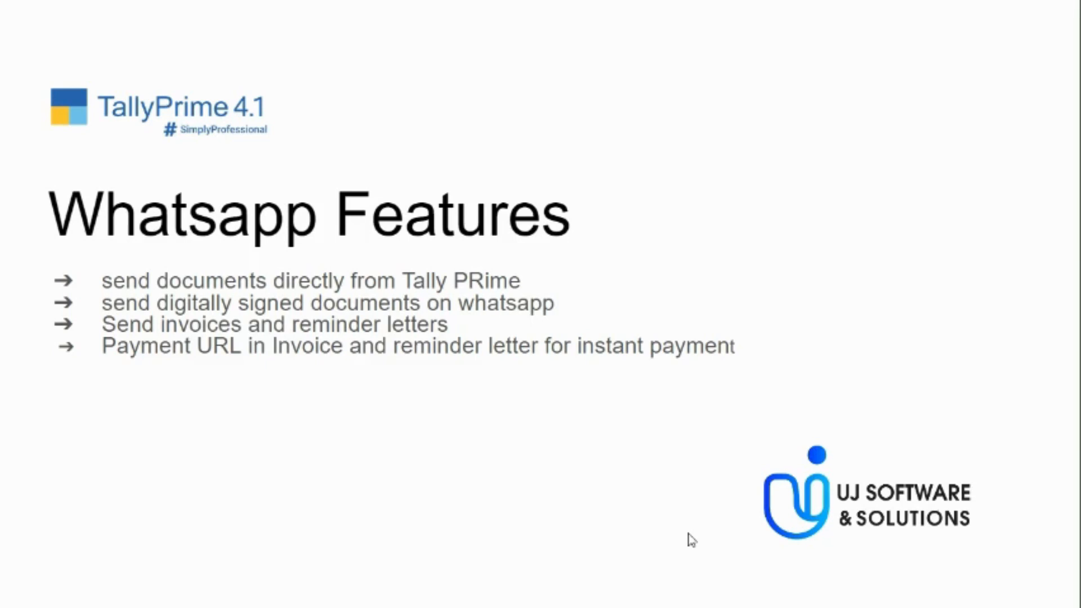
# Switch to TallyPrime and examine the available e-mail and WhatsApp sharing options.
pyautogui.hotkey('alt', 'Tab')
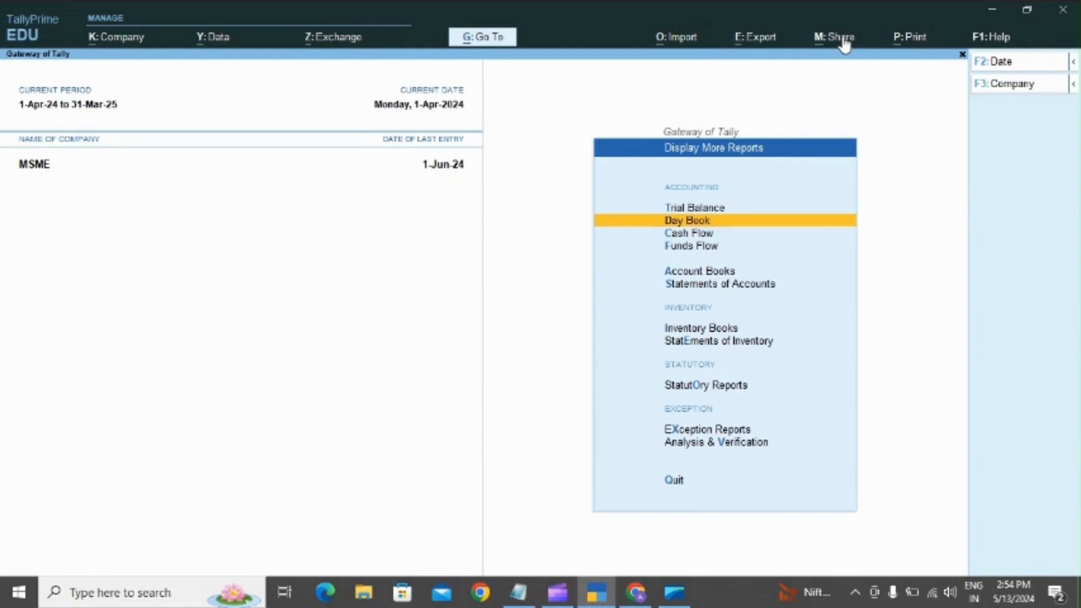
pyautogui.click(845, 45)
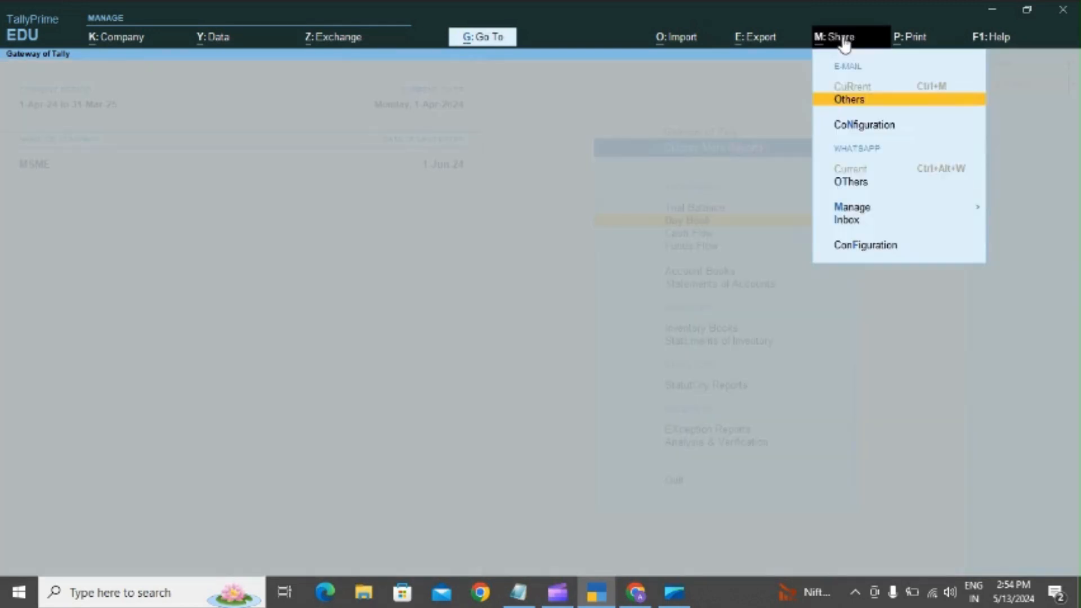
pyautogui.press('Down')
pyautogui.press('Down')
pyautogui.press('Down')
pyautogui.press('Up')
pyautogui.press('Up')
pyautogui.press('Down')
pyautogui.press('Escape')
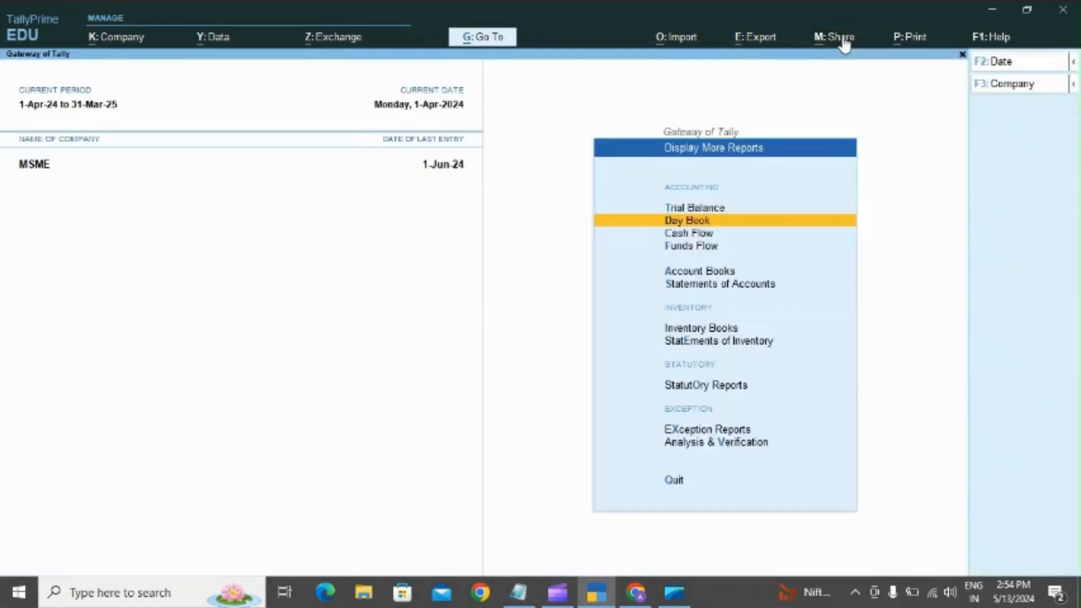
# Open the Day Book and start sharing by WhatsApp to view the sign-up dialog, closing it without signing up.
pyautogui.press('Return')
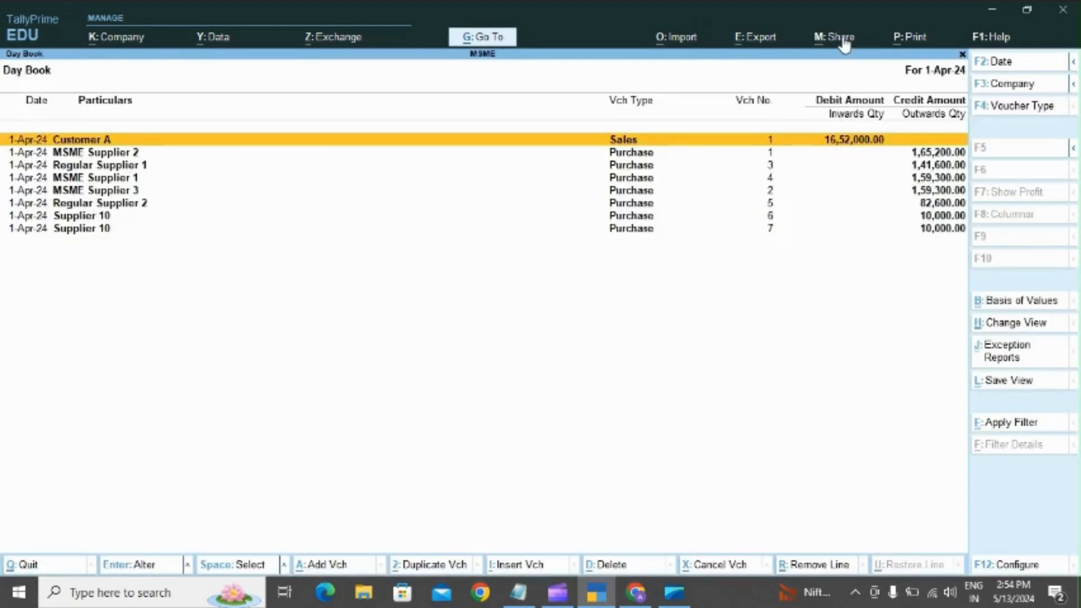
pyautogui.click(845, 39)
pyautogui.press('Down')
pyautogui.press('Down')
pyautogui.press('Up')
pyautogui.press('Return')
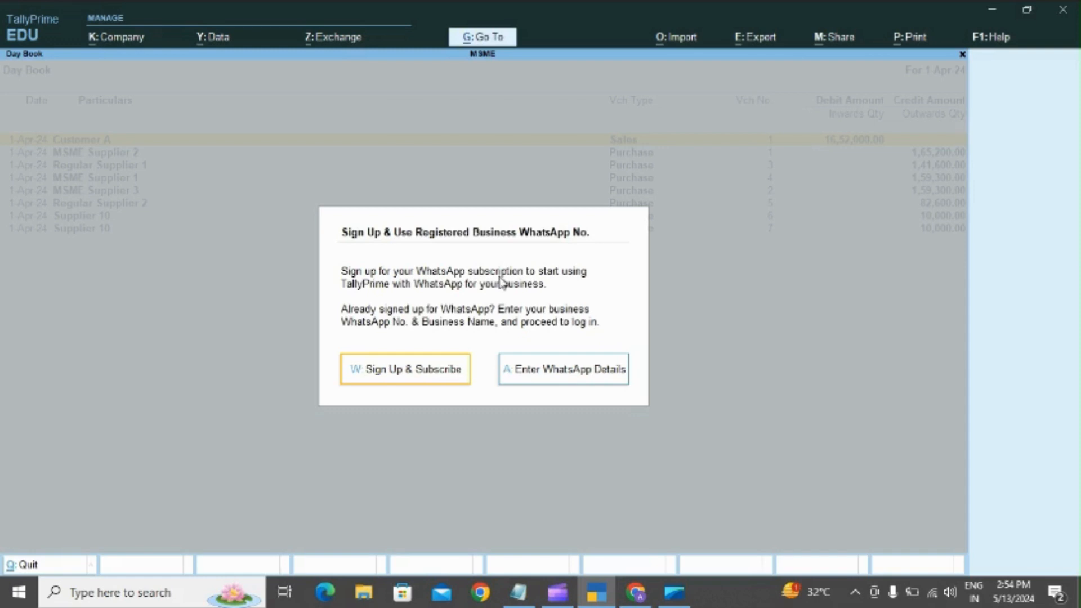
pyautogui.press('Escape')
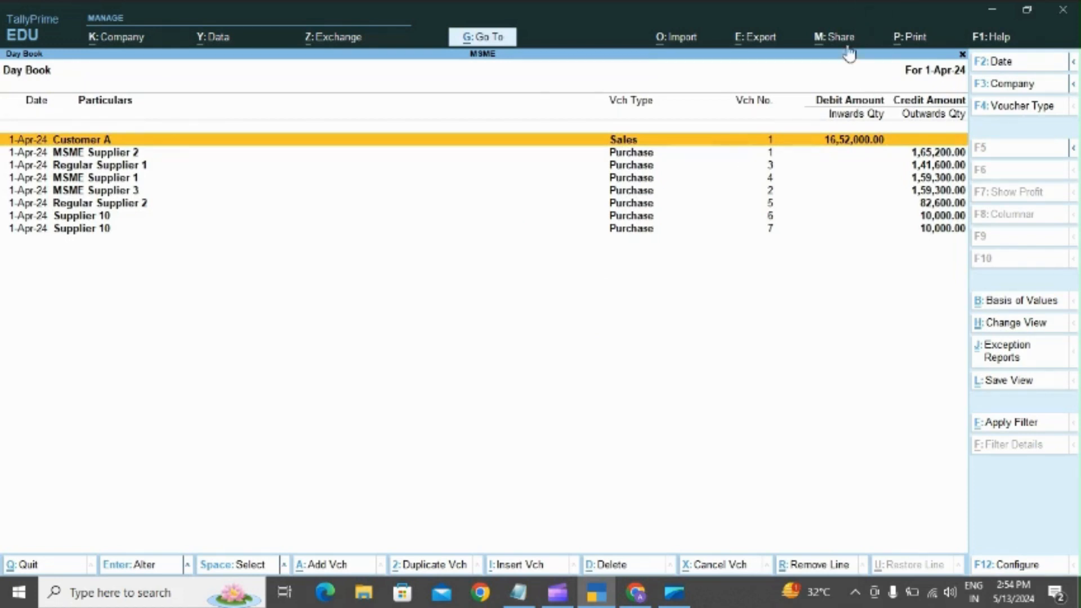
# Open Customer A's sales voucher no. 1 from the Day Book.
pyautogui.press('Down')
pyautogui.press('Up')
pyautogui.press('Down')
pyautogui.press('Down')
pyautogui.press('Down')
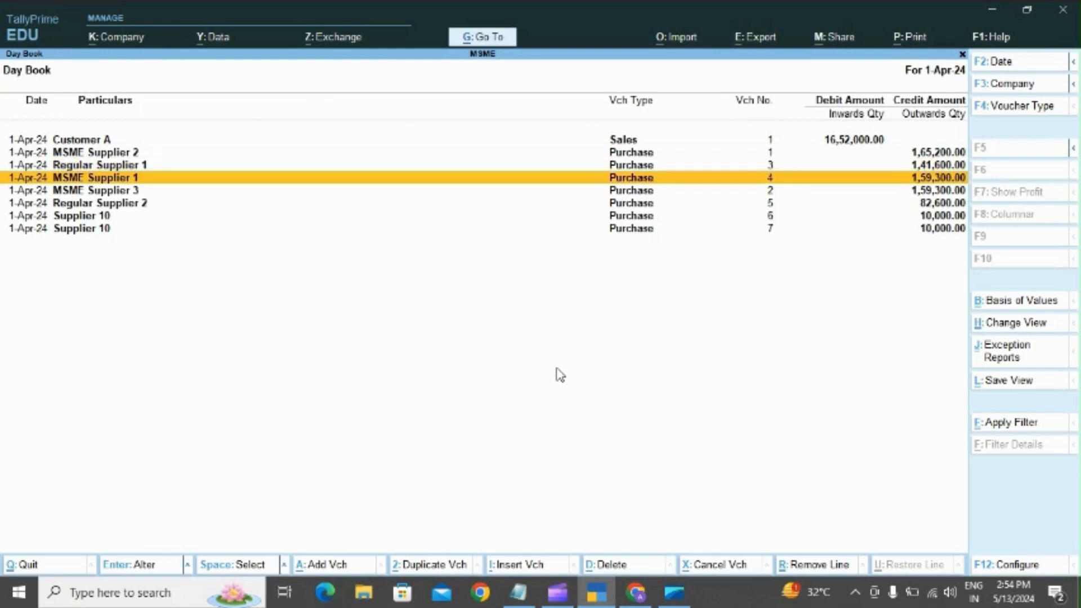
pyautogui.press('Up')
pyautogui.press('Up')
pyautogui.press('Up')
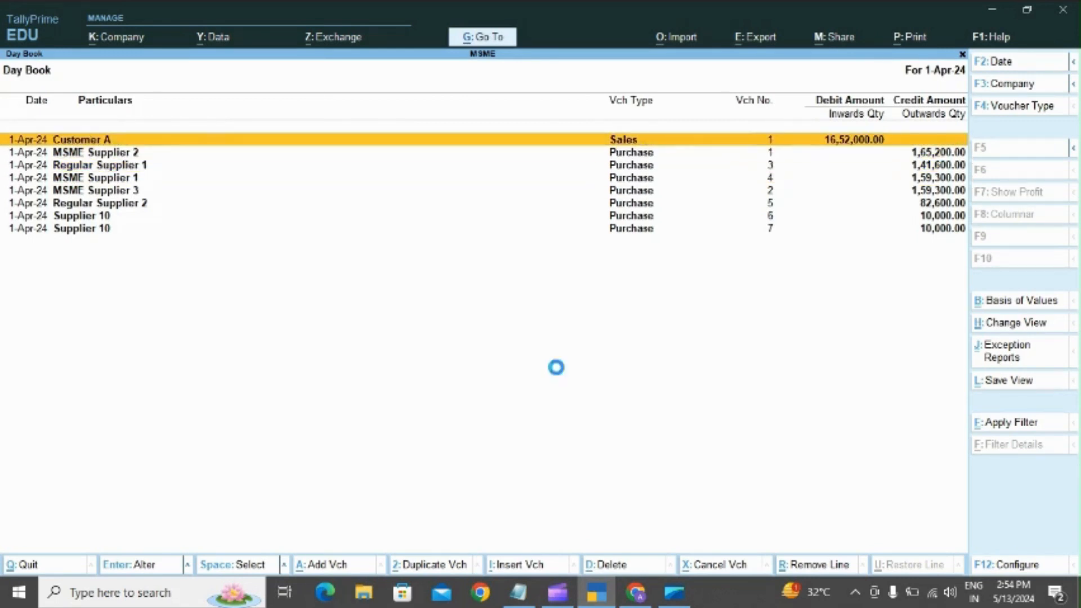
pyautogui.press('Return')
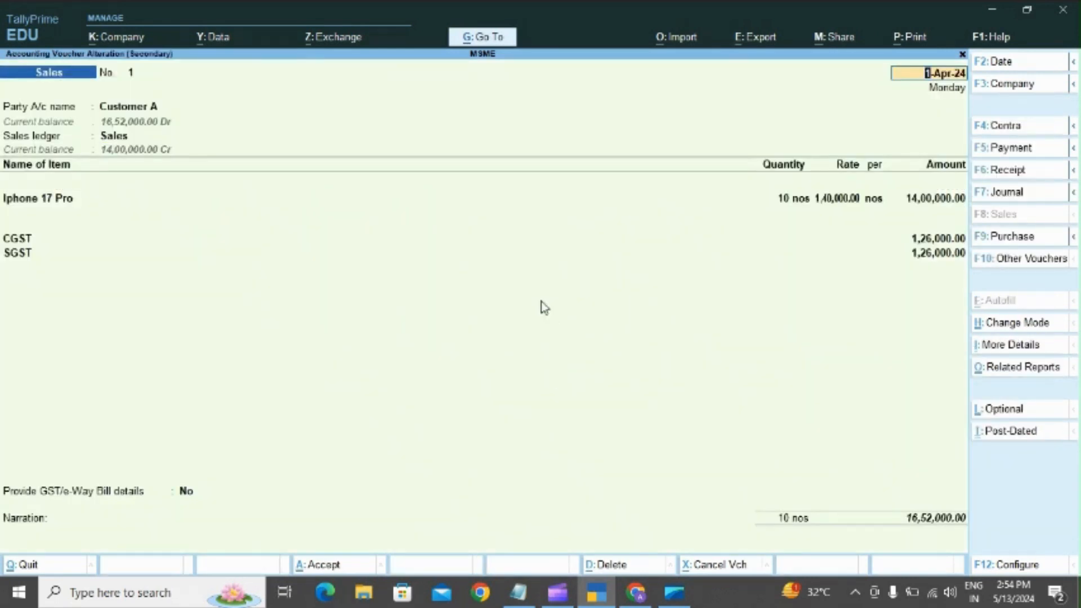
# Preview the current sales voucher as a printed Tax Invoice, and close the preview.
pyautogui.click(918, 43)
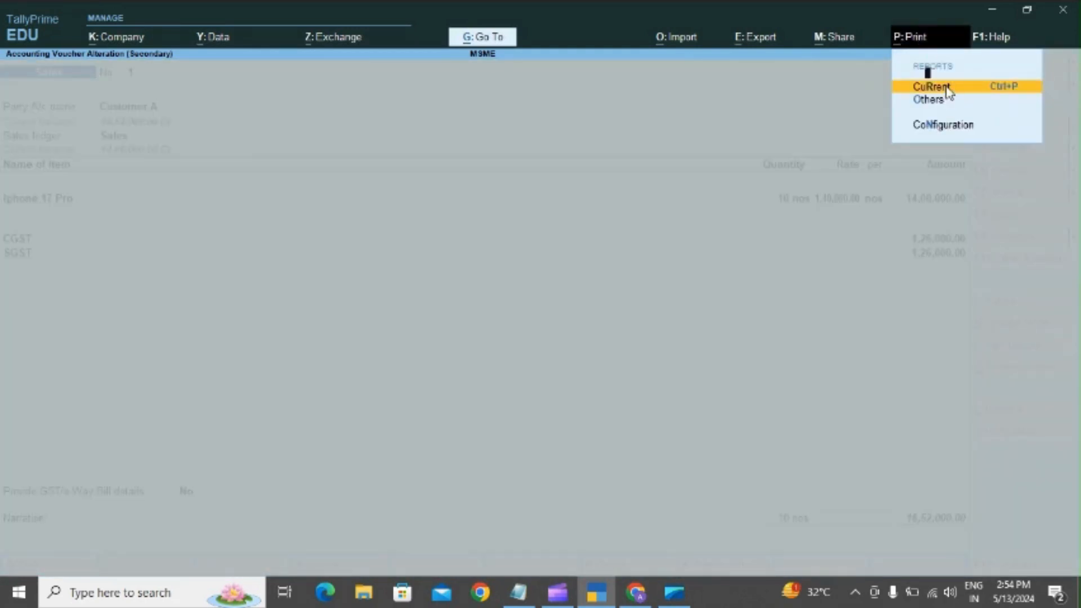
pyautogui.press('Return')
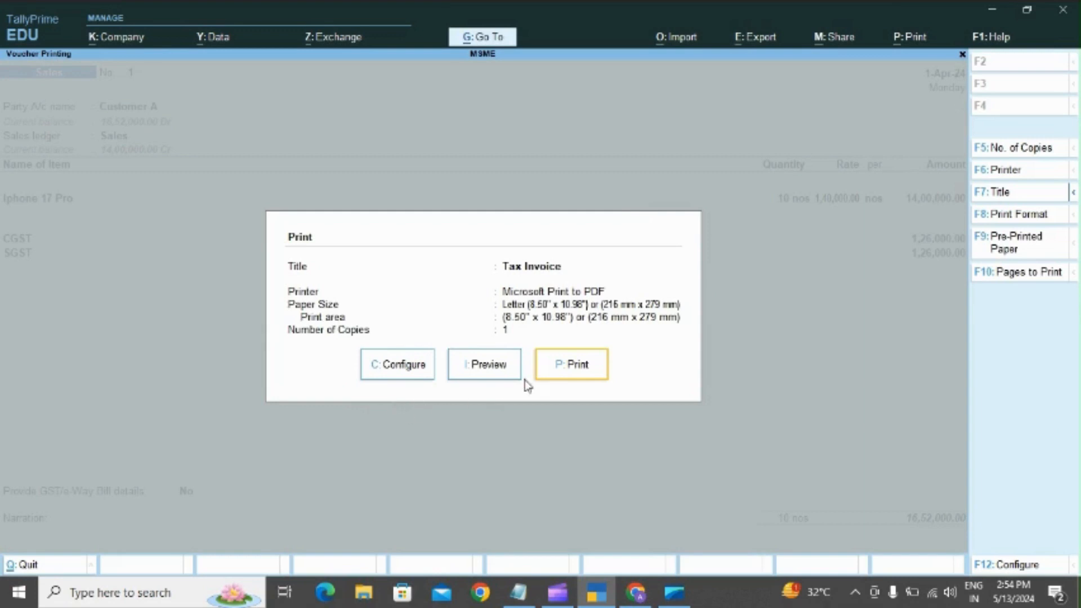
pyautogui.click(473, 369)
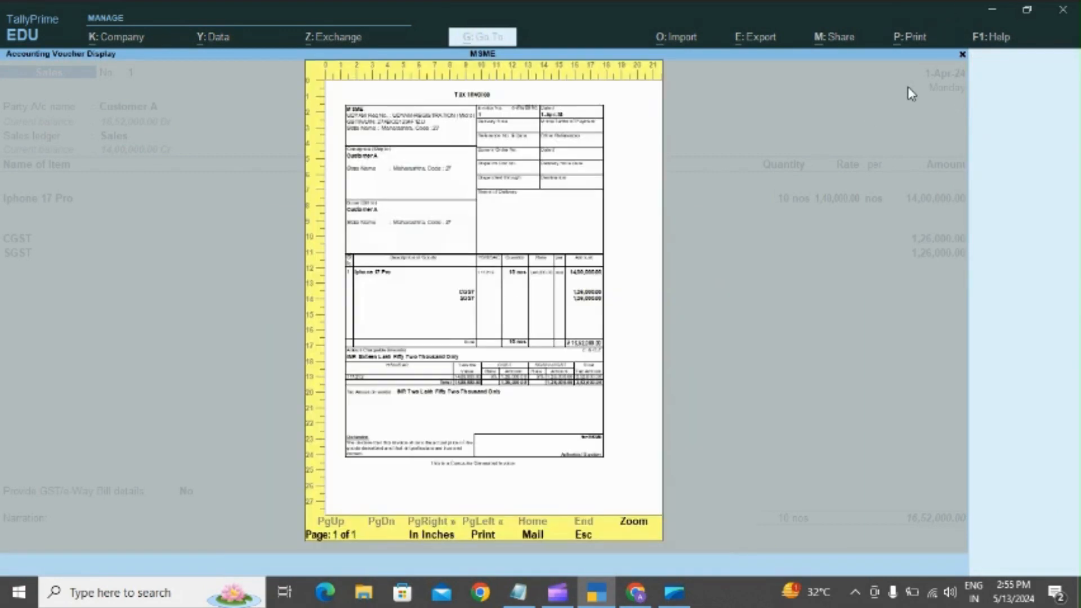
pyautogui.press('Escape')
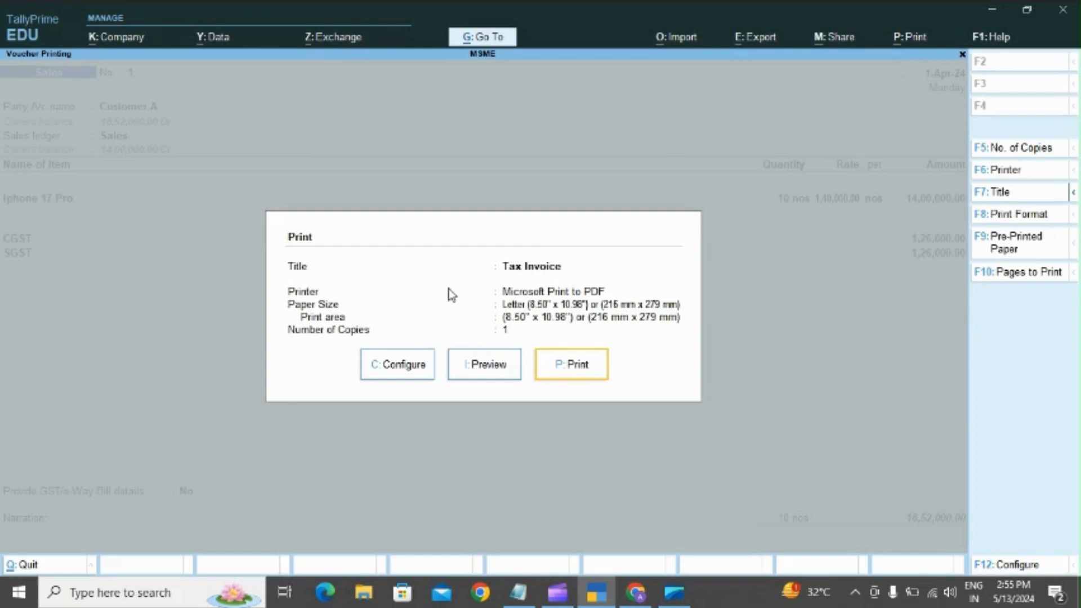
# Close the print settings, examine the exchange options for Customer A's sales voucher, and quit the voucher without saving.
pyautogui.press('Escape')
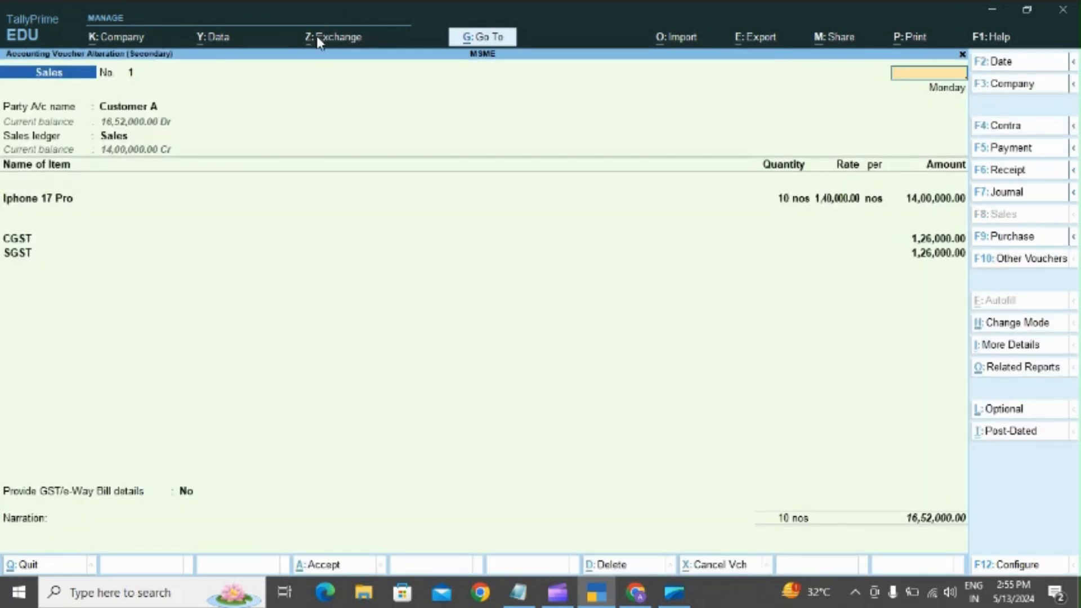
pyautogui.click(319, 41)
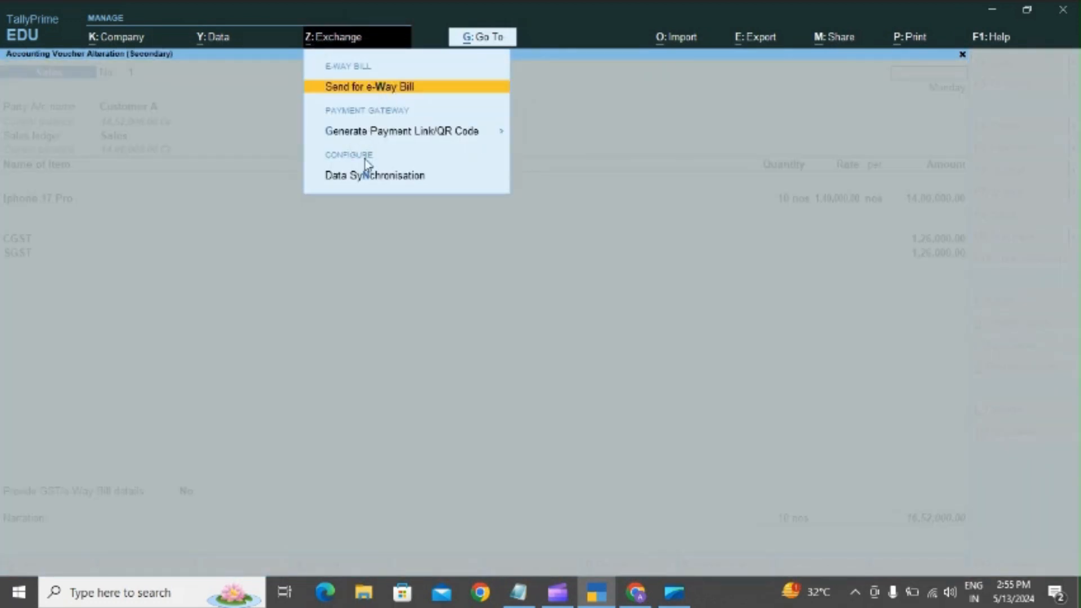
pyautogui.press('Escape')
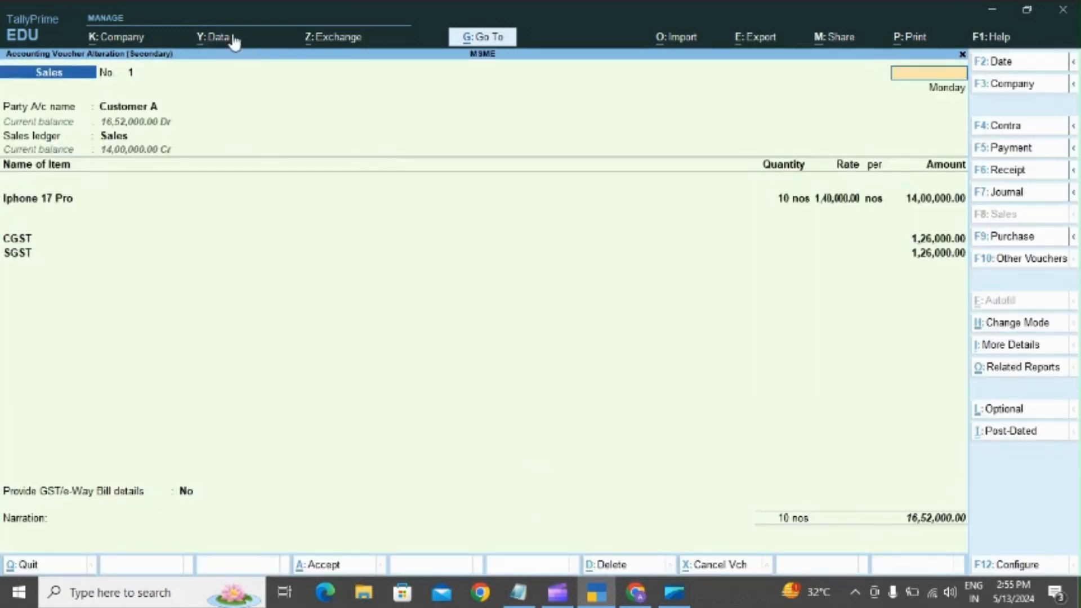
pyautogui.click(992, 325)
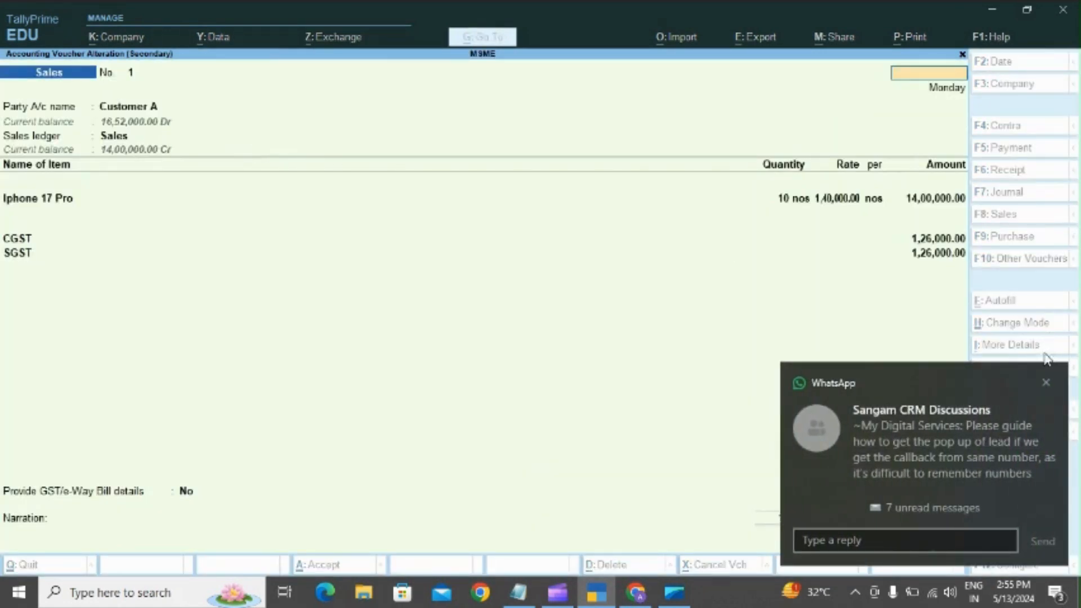
pyautogui.click(1046, 381)
pyautogui.press('Escape')
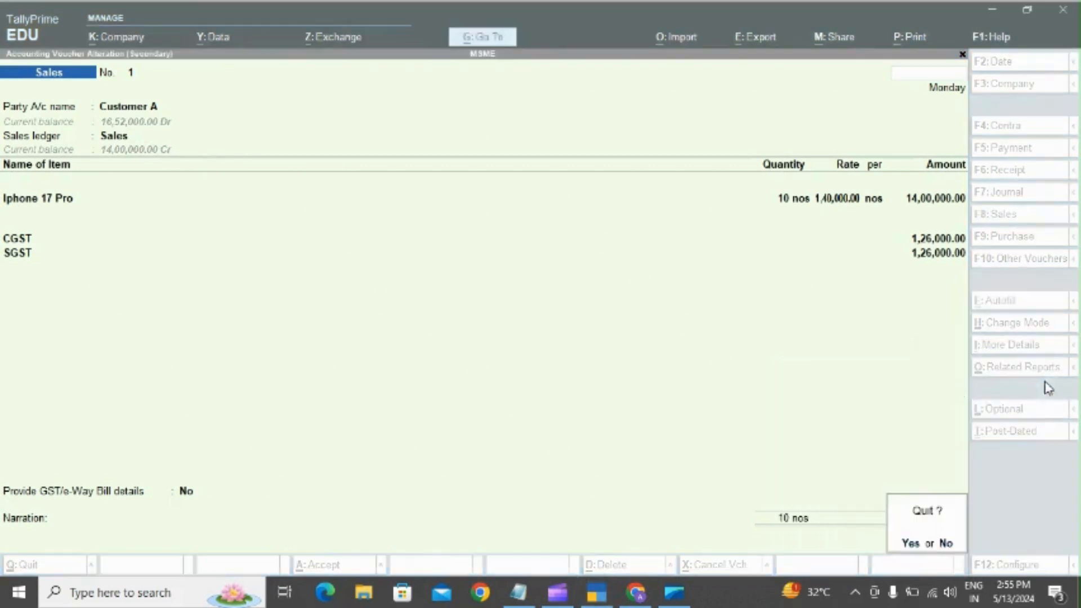
pyautogui.press('y')
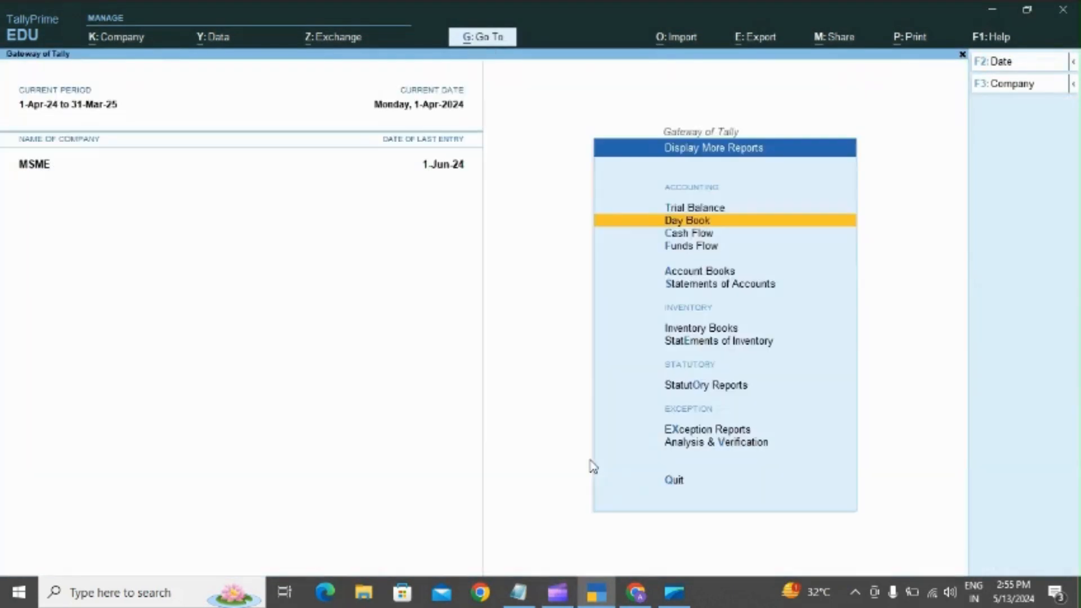
# Open the Ledger Vouchers report for Customer A from the Account Books.
pyautogui.press('Down')
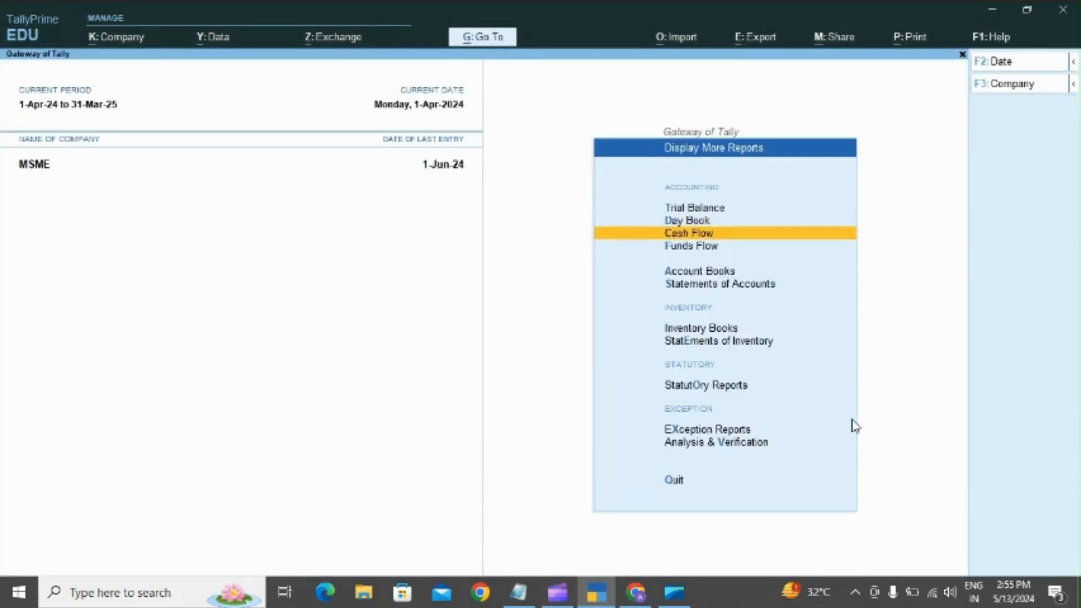
pyautogui.press('Down')
pyautogui.press('Down')
pyautogui.press('Return')
pyautogui.press('Down')
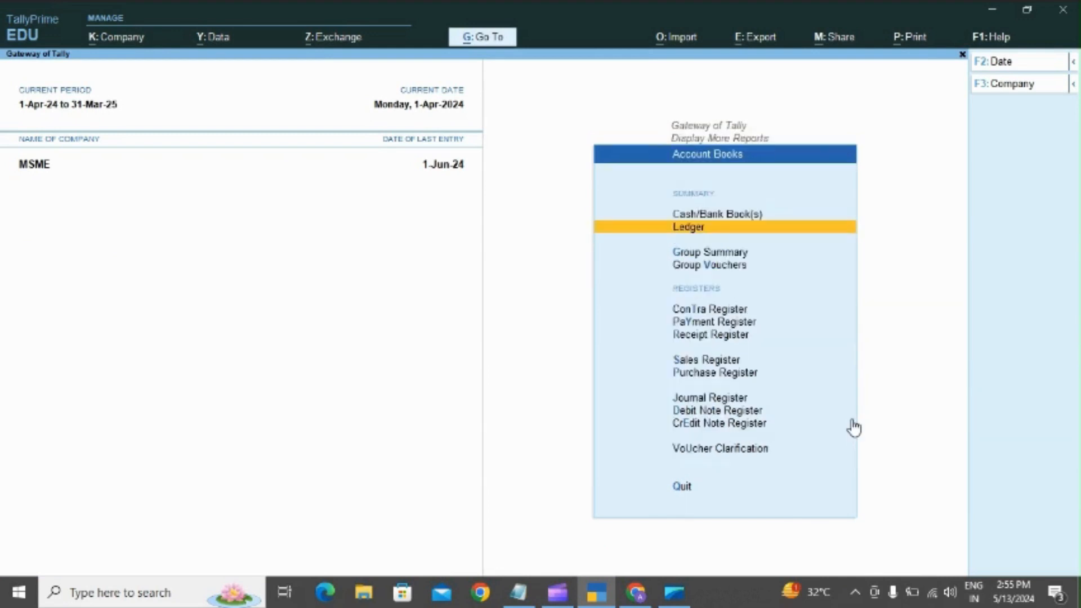
pyautogui.press('Return')
pyautogui.press('Down')
pyautogui.press('Down')
pyautogui.press('Return')
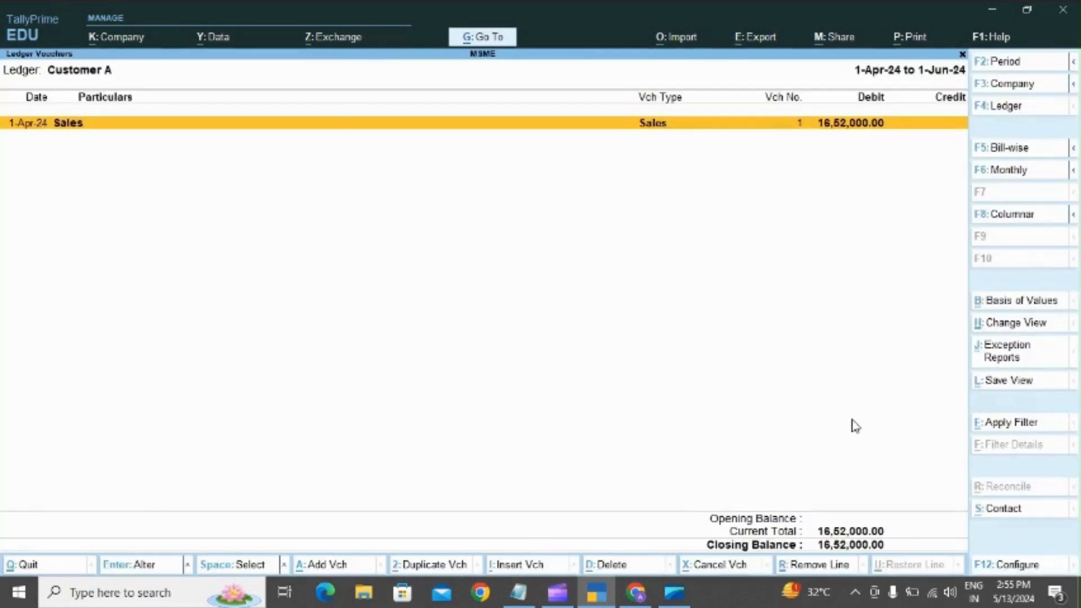
# Try to share Customer A's current ledger report by WhatsApp, and return to the additional reports list.
pyautogui.click(850, 44)
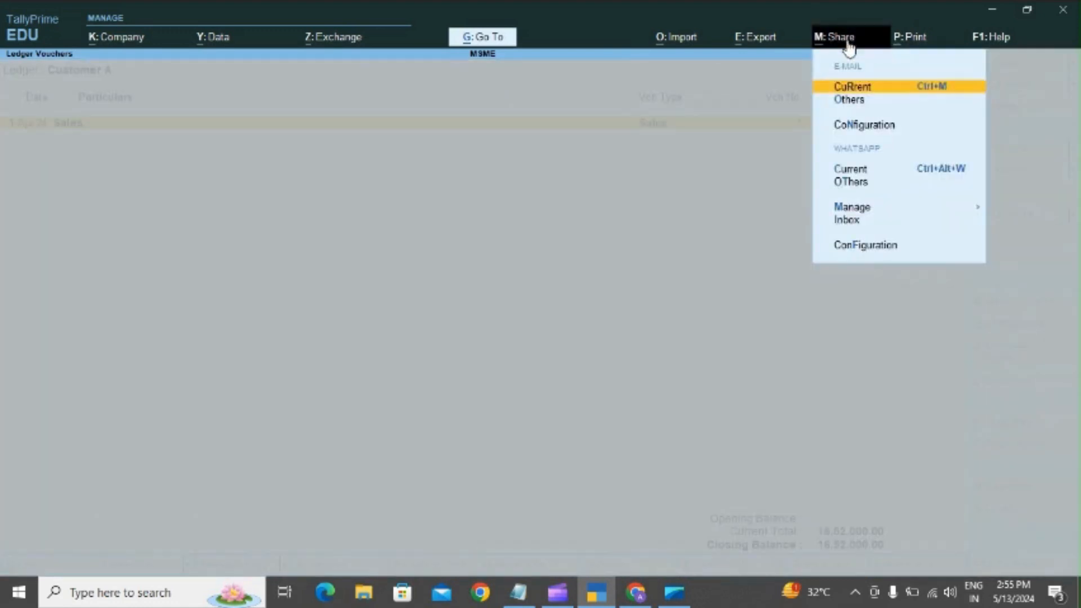
pyautogui.click(863, 171)
pyautogui.press('Escape')
pyautogui.press('Escape')
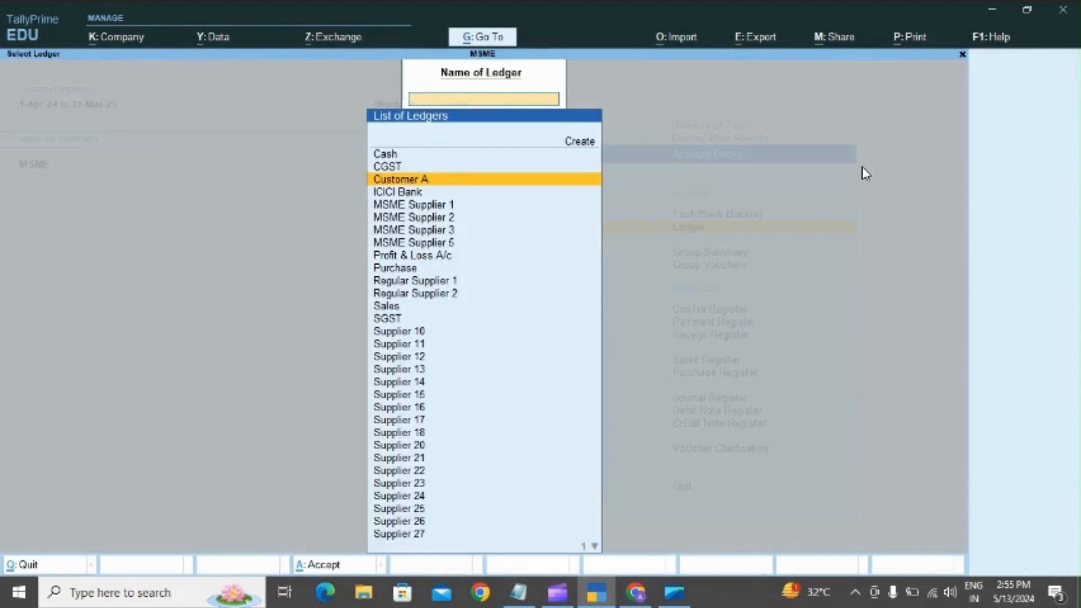
pyautogui.press('Escape')
pyautogui.press('Escape')
# Generate a payment link/QR code for Customer A's sales voucher in the Day Book and save it in the voucher.
pyautogui.press('d')
pyautogui.press('Down')
pyautogui.press('Up')
pyautogui.press('space')
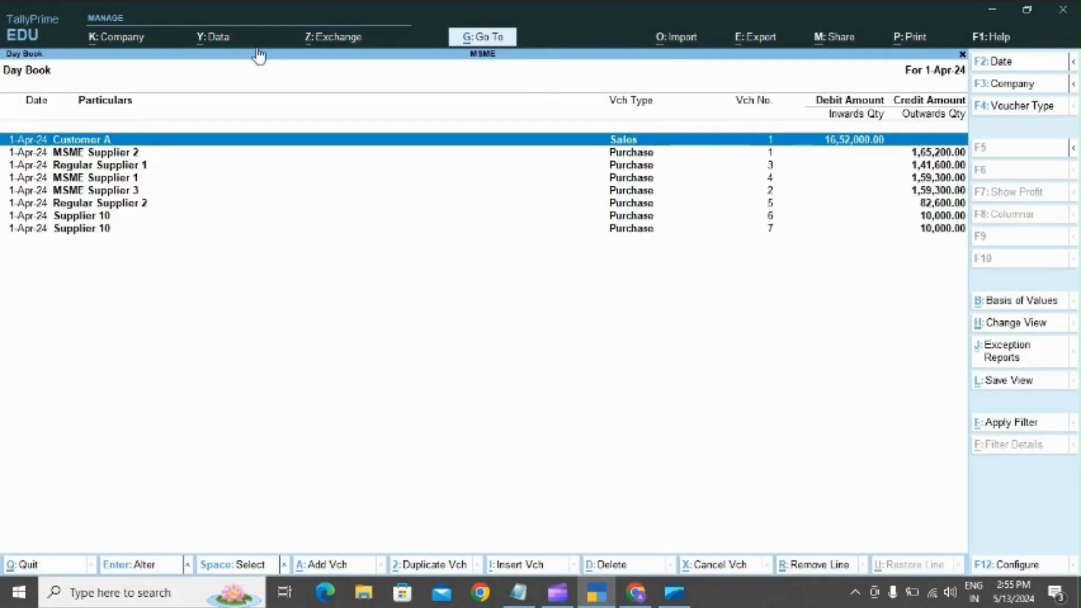
pyautogui.click(344, 40)
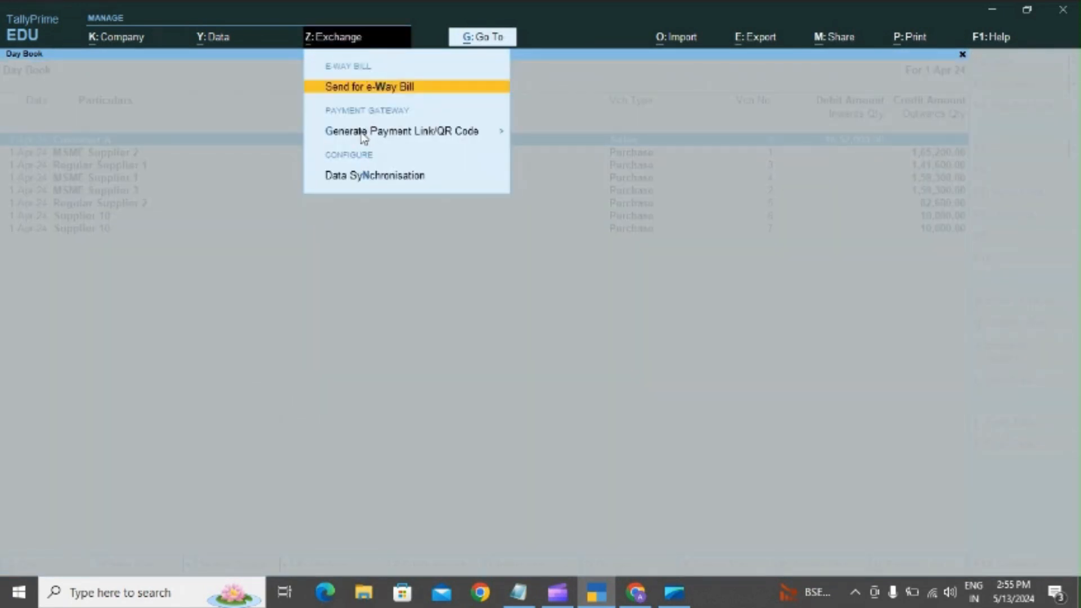
pyautogui.click(362, 135)
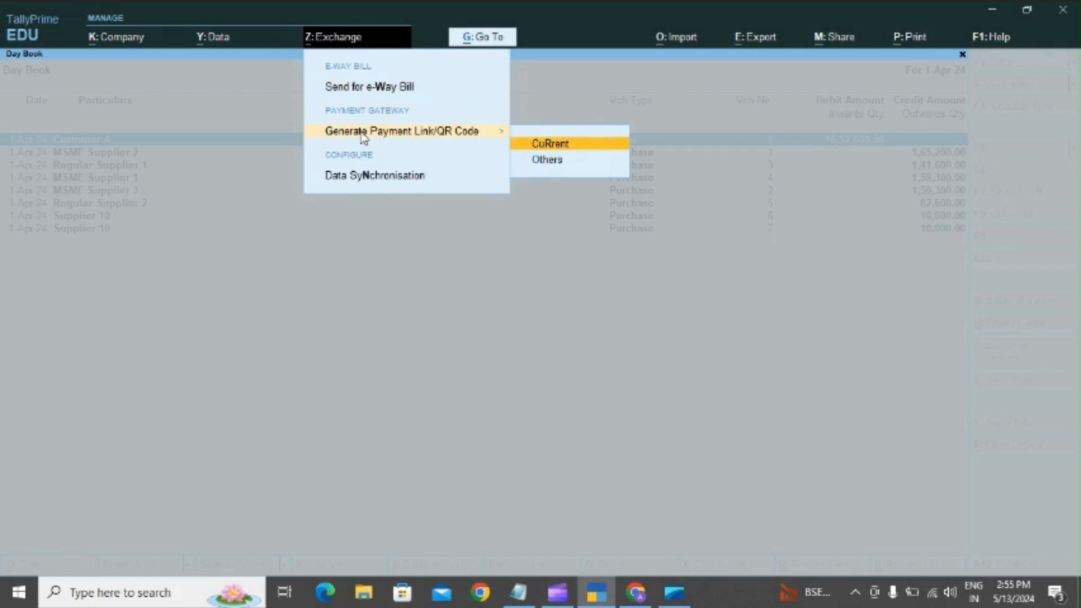
pyautogui.click(586, 149)
pyautogui.press('Return')
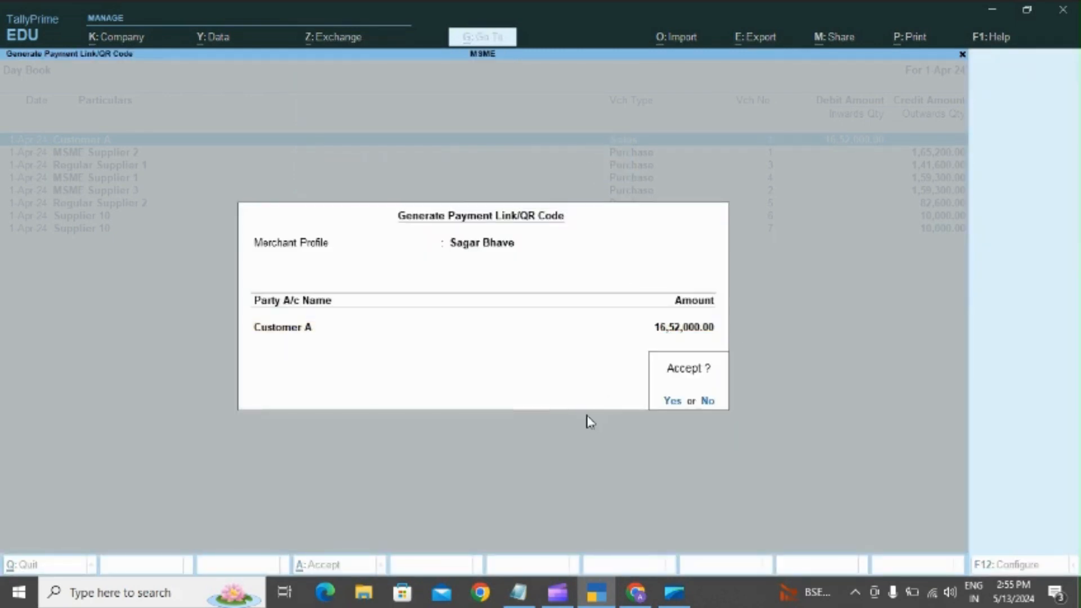
pyautogui.press('Return')
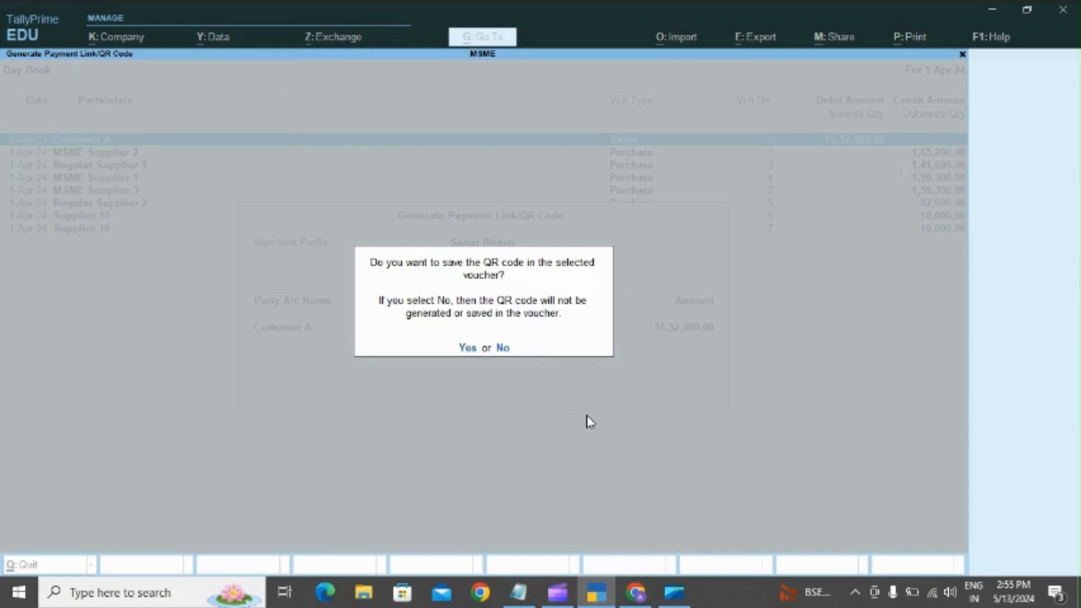
pyautogui.press('Return')
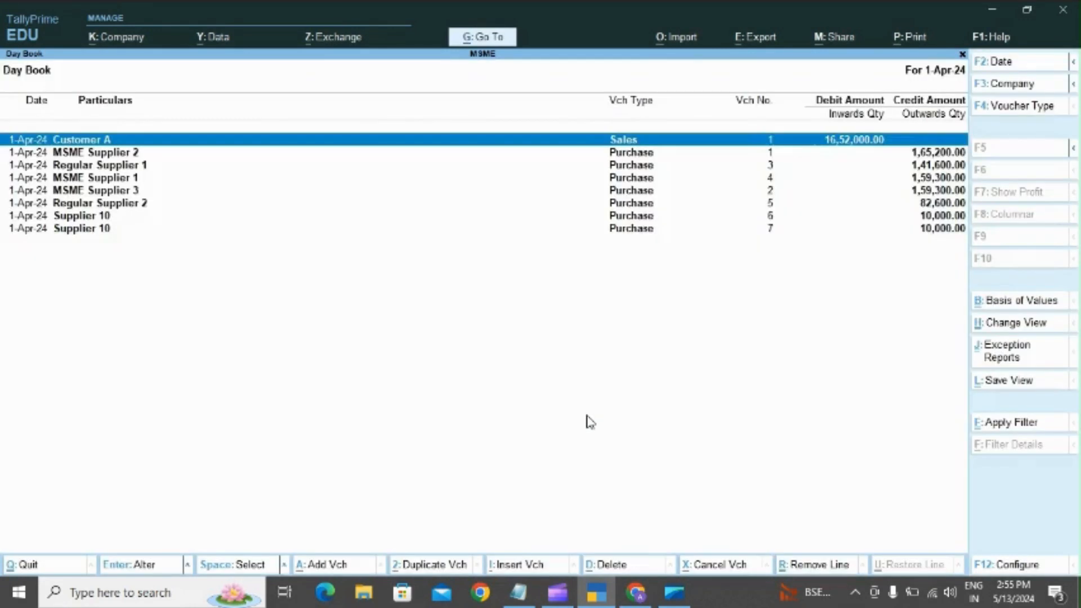
# Leave the Day Book and open the outstanding Receivables report from the Statements of Accounts.
pyautogui.press('Escape')
pyautogui.press('Down')
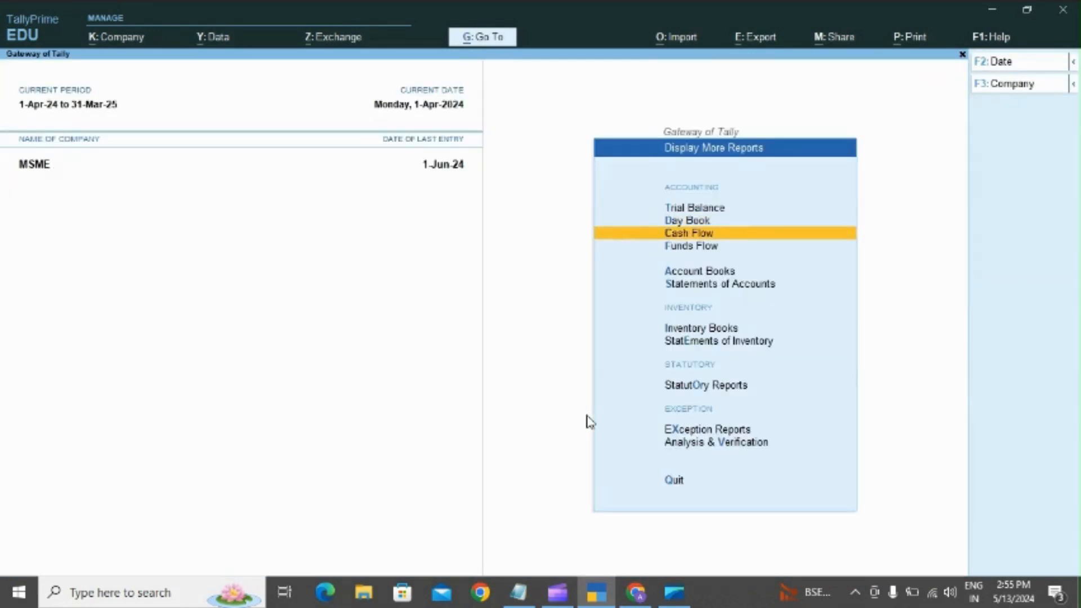
pyautogui.press('Up')
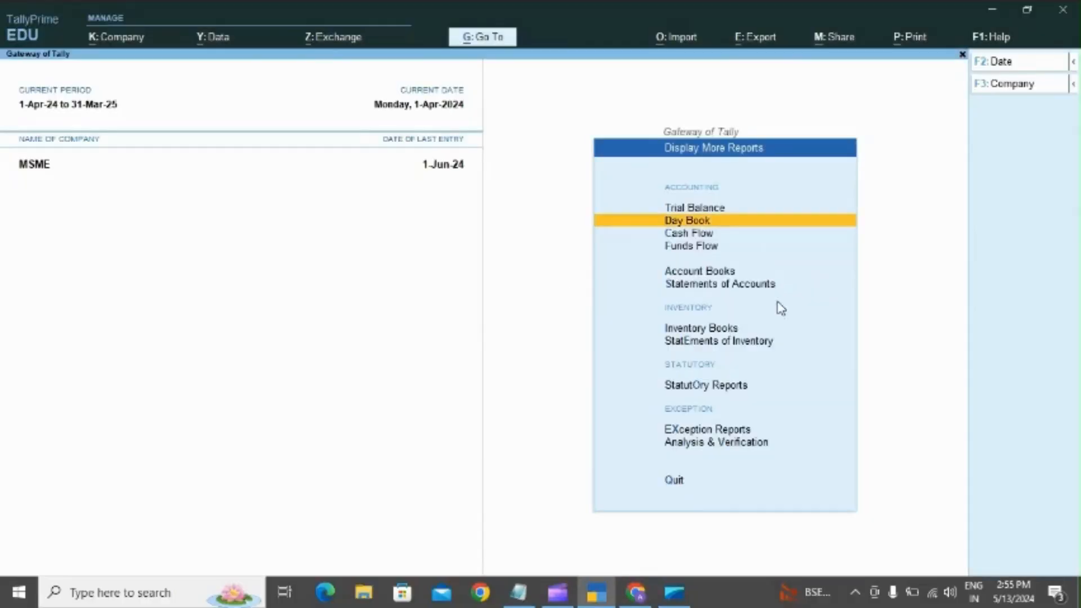
pyautogui.press('Down')
pyautogui.press('Down')
pyautogui.press('Down')
pyautogui.press('Down')
pyautogui.press('Return')
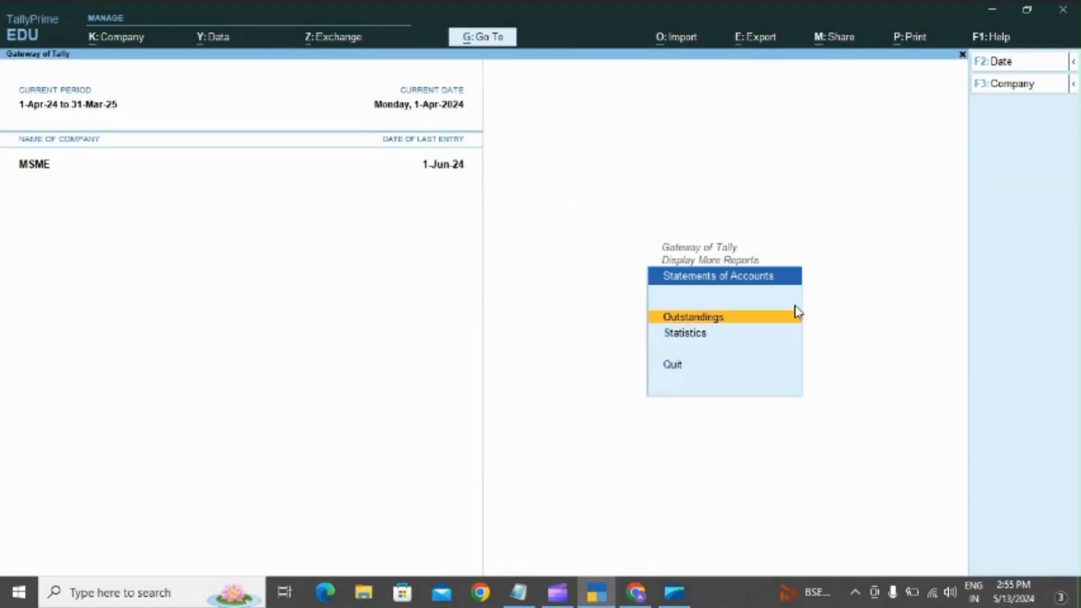
pyautogui.press('Return')
pyautogui.press('Down')
pyautogui.press('Up')
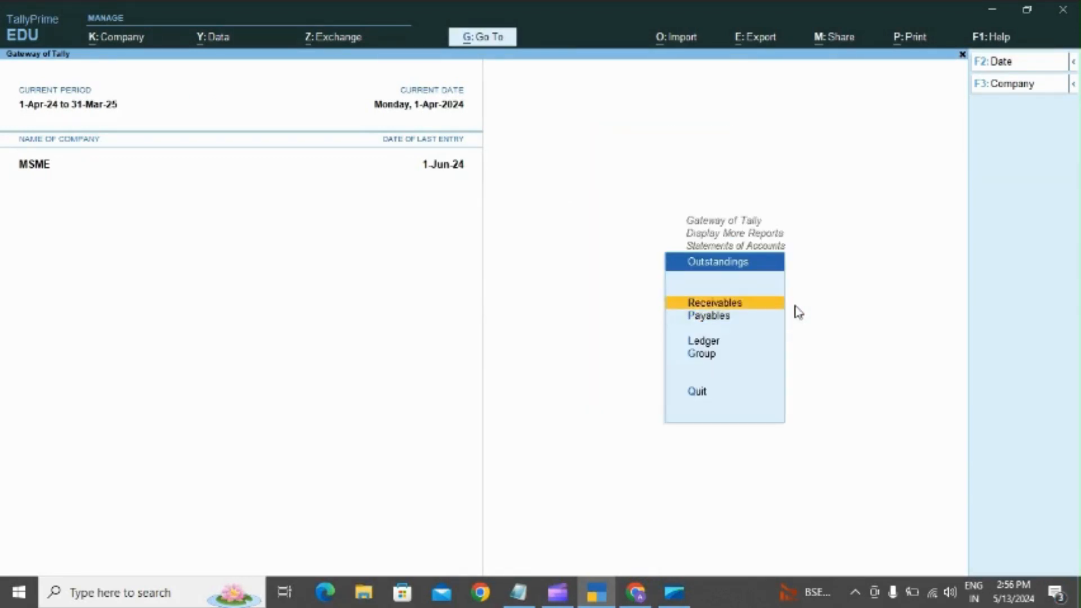
pyautogui.press('Return')
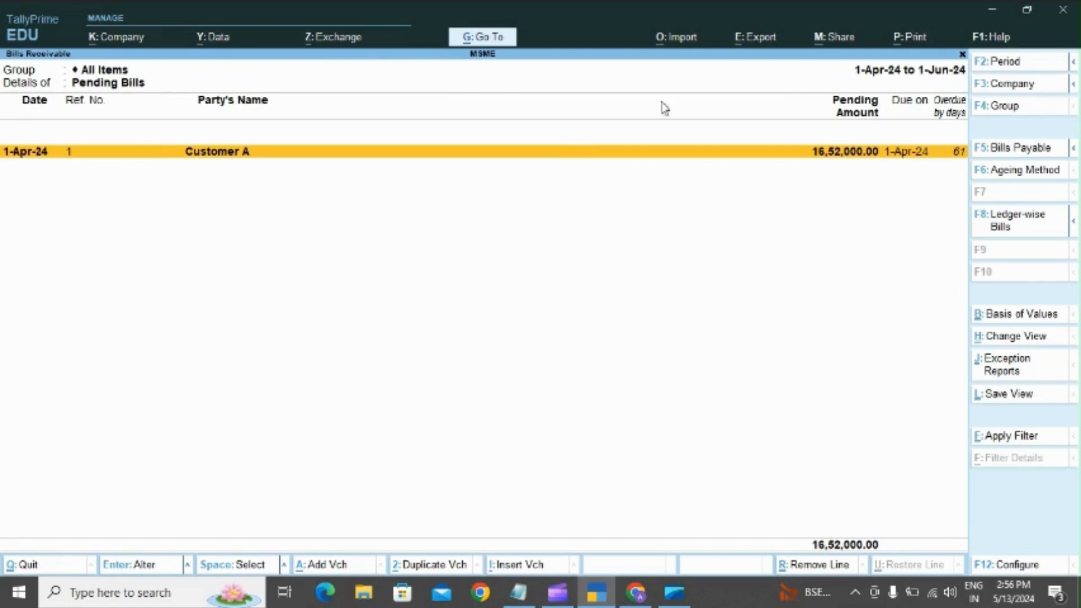
# Start sharing the current Bills Receivable report by WhatsApp, and close the sign-up dialog without subscribing.
pyautogui.click(837, 46)
pyautogui.press('Down')
pyautogui.press('Down')
pyautogui.press('Down')
pyautogui.press('Down')
pyautogui.press('Up')
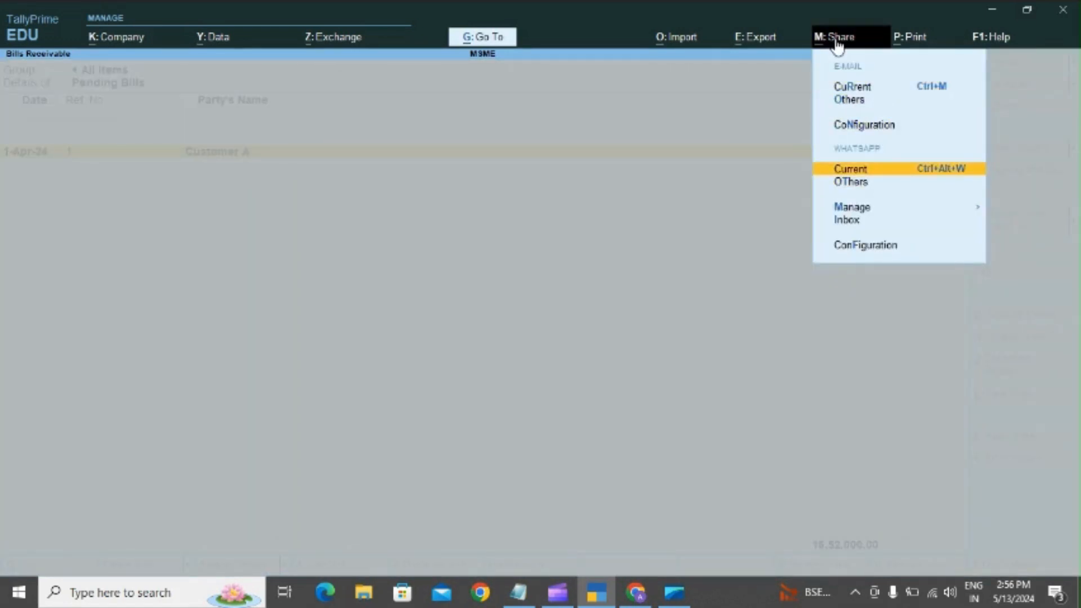
pyautogui.press('Return')
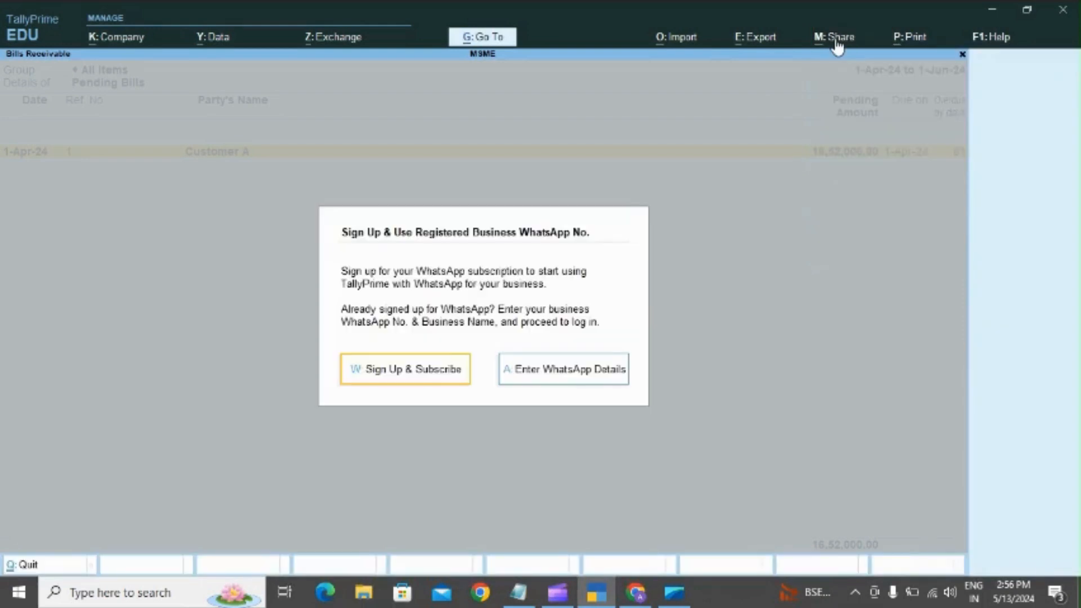
pyautogui.press('Escape')
pyautogui.press('Escape')
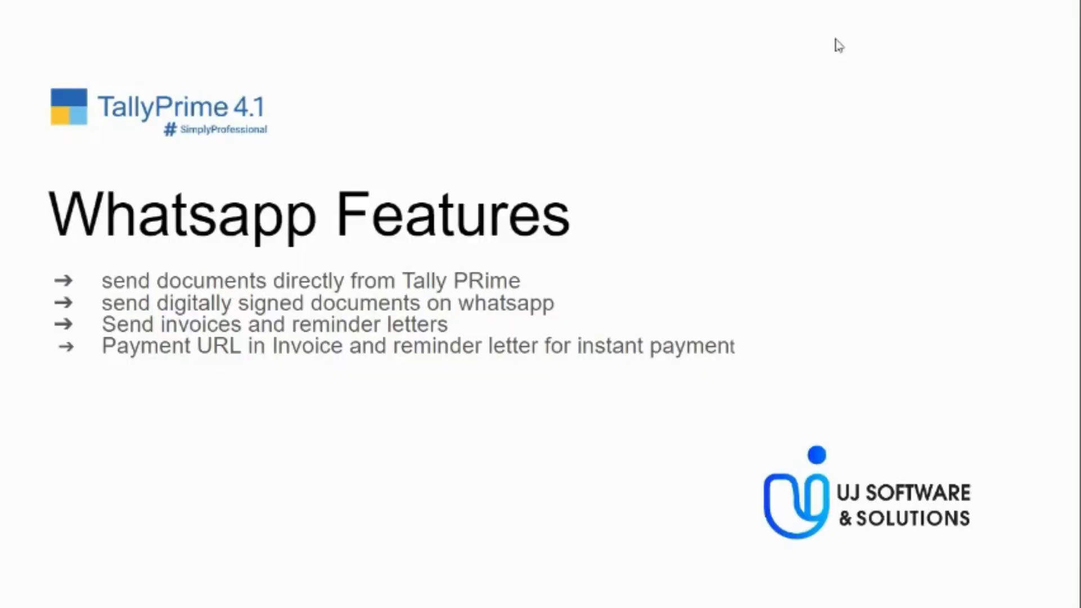
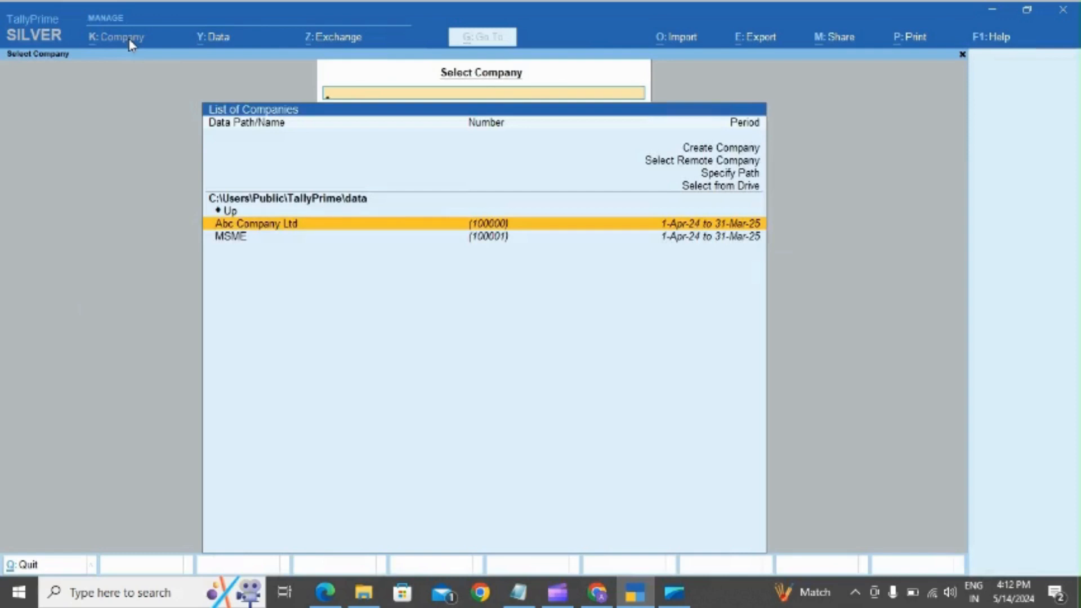
# Load the MSME company and open its company features for alteration.
pyautogui.press('Down')
pyautogui.press('Return')
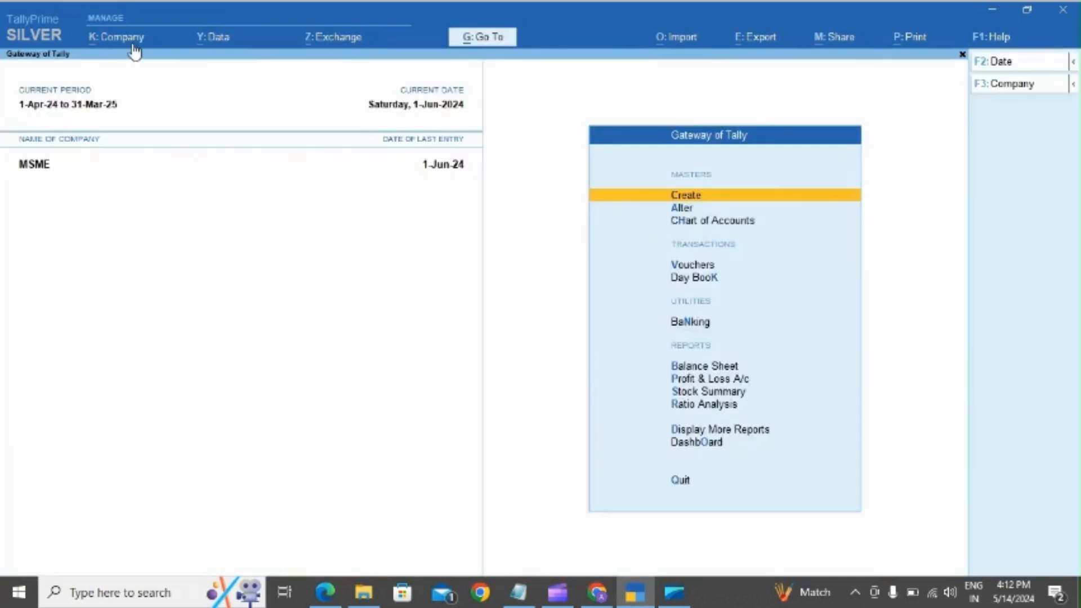
pyautogui.click(134, 47)
pyautogui.press('Down')
pyautogui.press('Down')
pyautogui.press('Down')
pyautogui.press('Down')
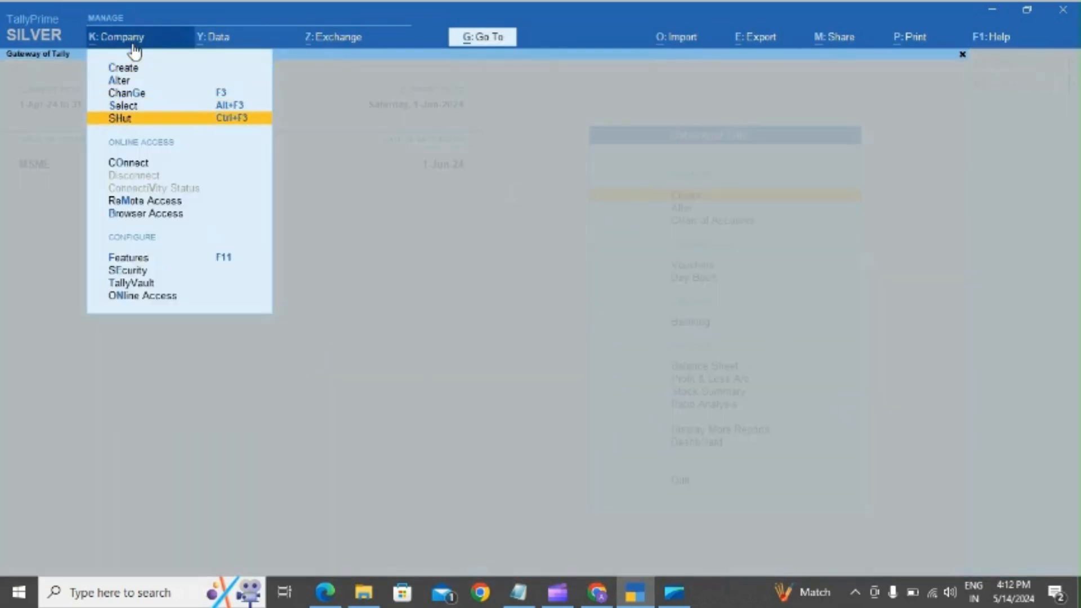
pyautogui.press('Down')
pyautogui.press('Down')
pyautogui.press('Down')
pyautogui.press('Down')
pyautogui.press('Return')
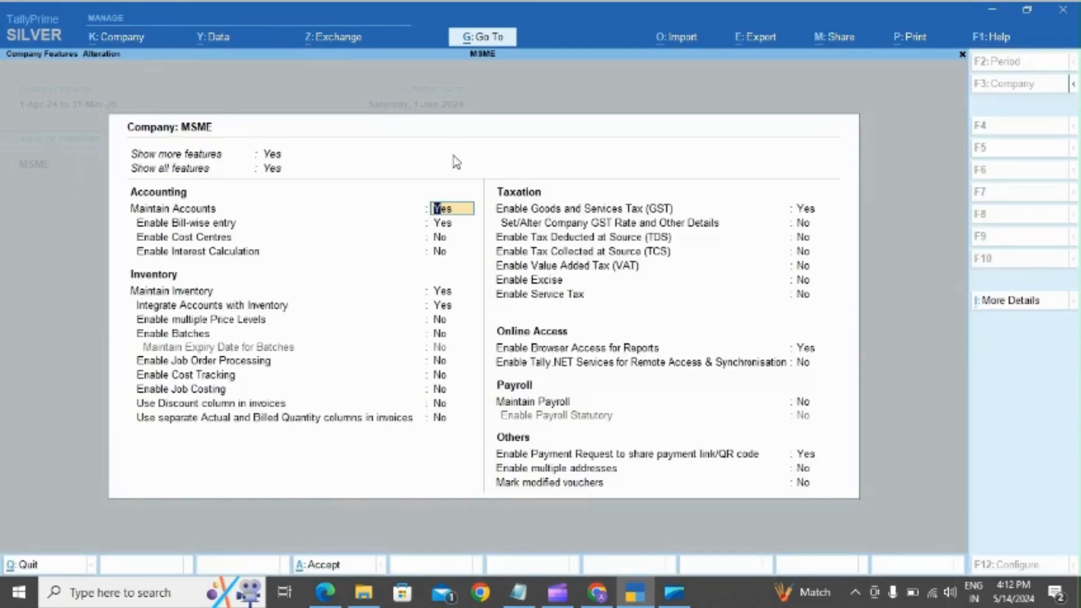
# Review the UPI merchant profile for the payment link/QR code feature, keeping its details, and accept the company features.
pyautogui.click(811, 456)
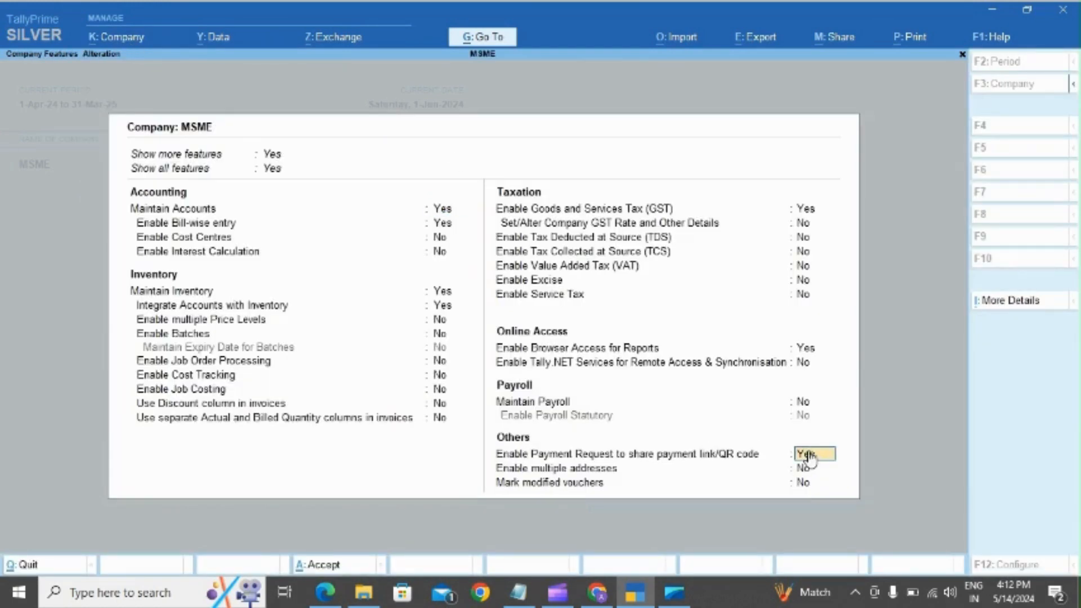
pyautogui.press('Return')
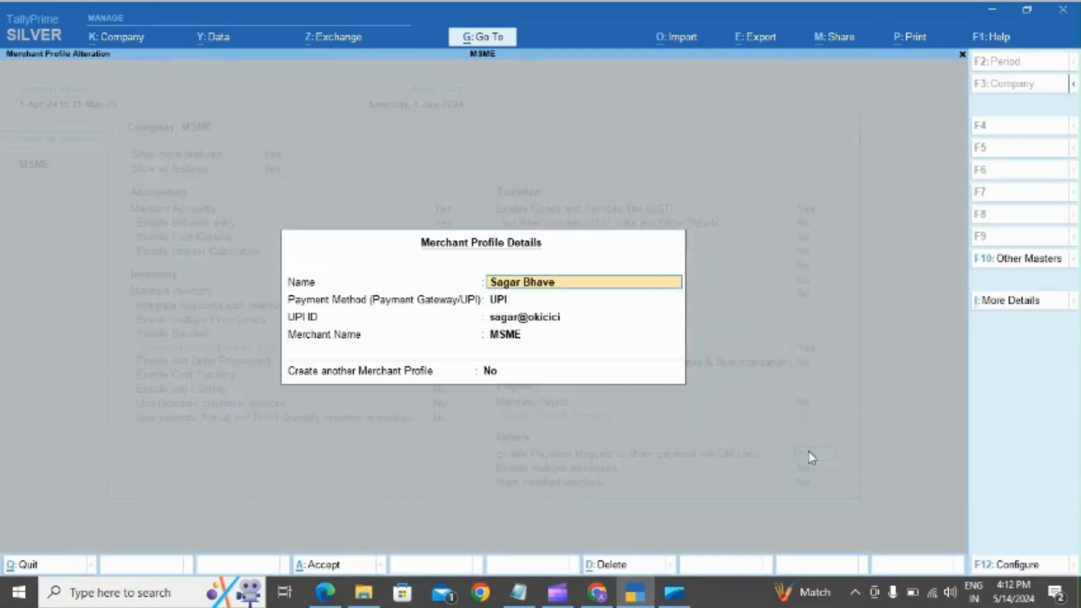
pyautogui.press('Return')
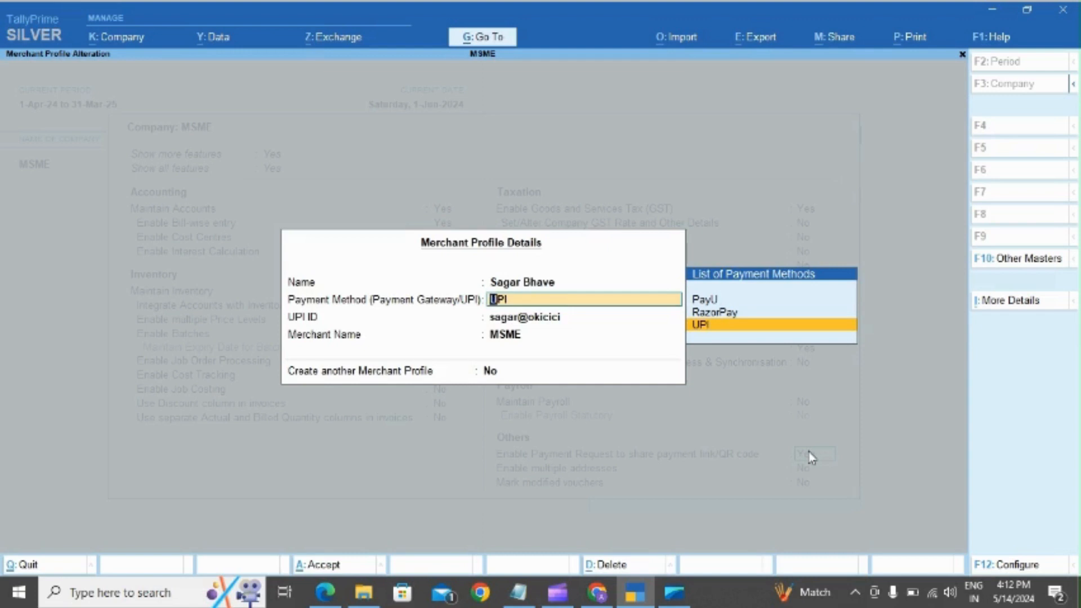
pyautogui.press('Return')
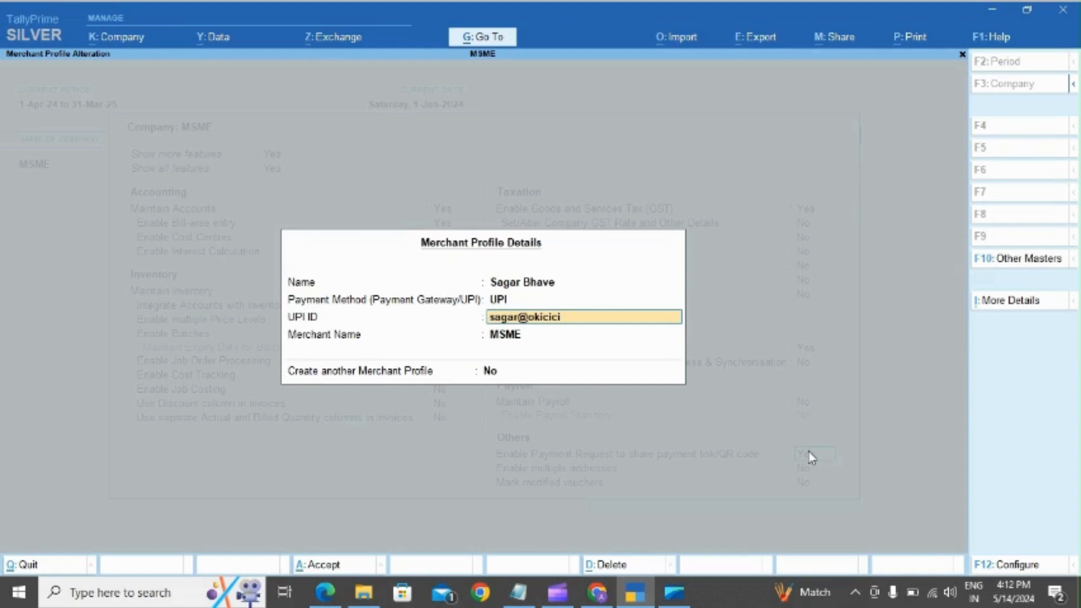
pyautogui.press('Return')
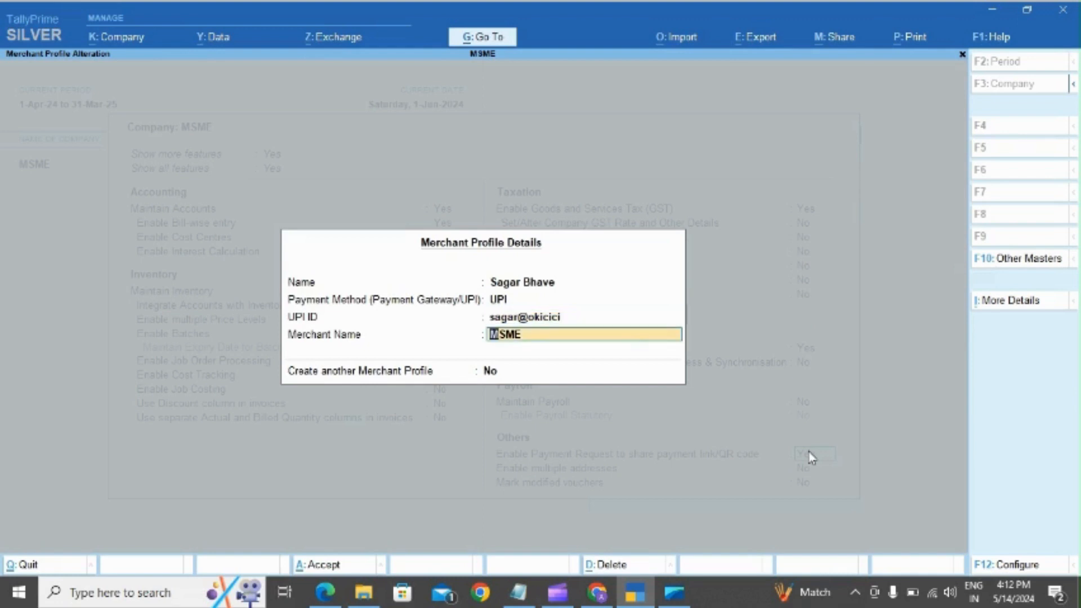
pyautogui.press('Return')
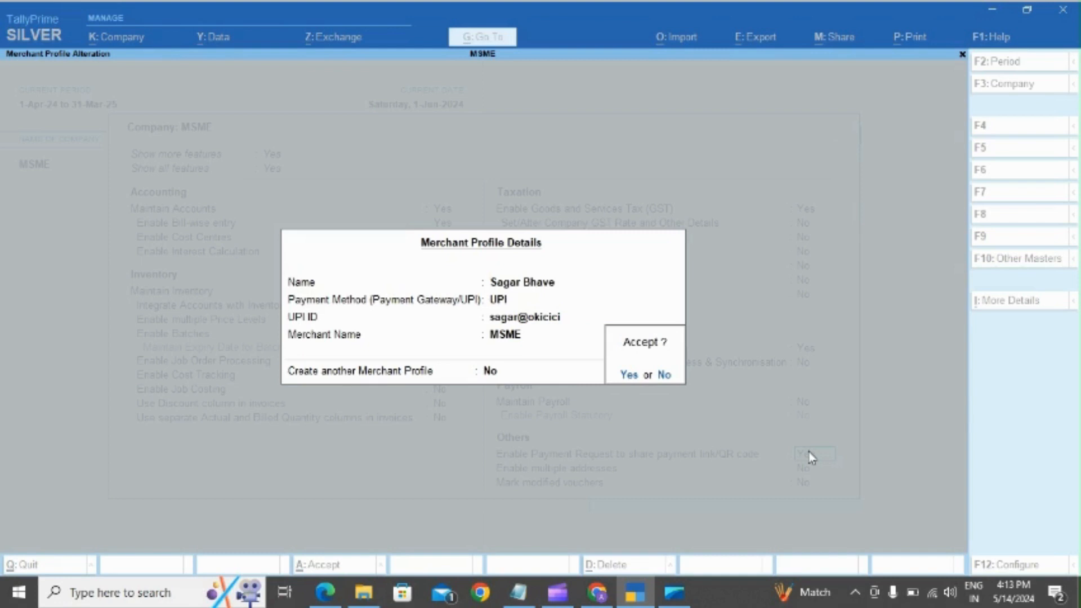
pyautogui.press('Return')
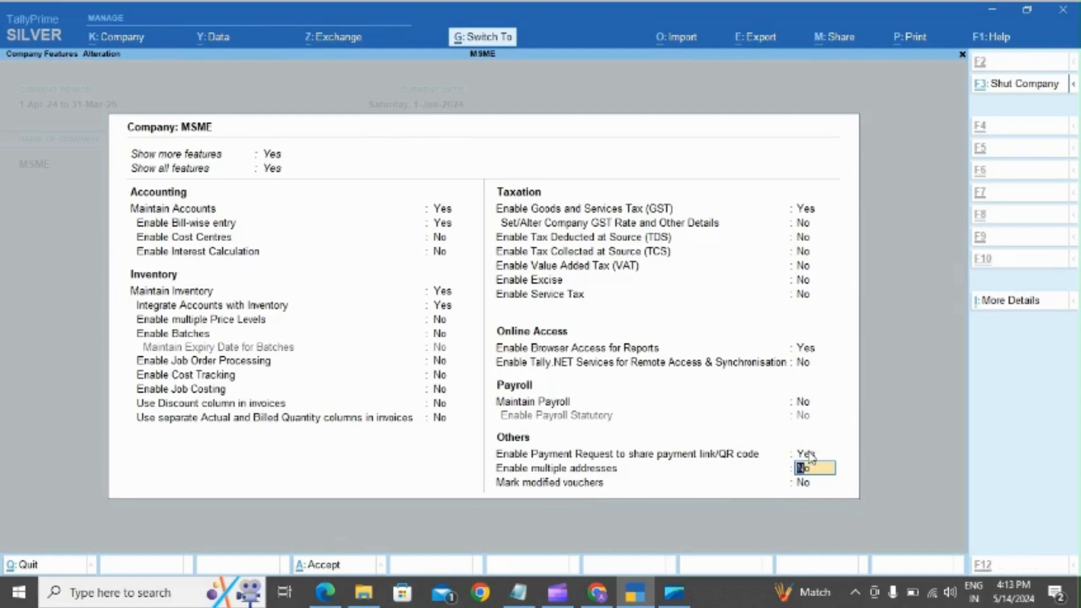
pyautogui.hotkey('ctrl', 'a')
# Open the Day Book for 1-Apr-24 and open Customer A's sales voucher for alteration.
pyautogui.press('Down')
pyautogui.press('Down')
pyautogui.press('Down')
pyautogui.press('Down')
pyautogui.press('Down')
pyautogui.press('Down')
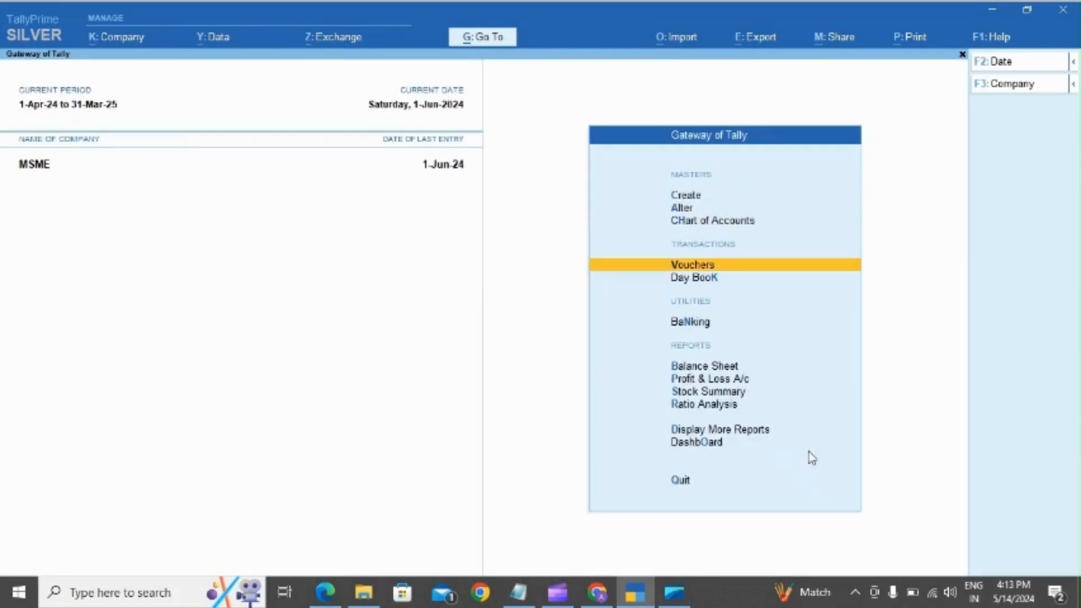
pyautogui.press('Down')
pyautogui.press('Down')
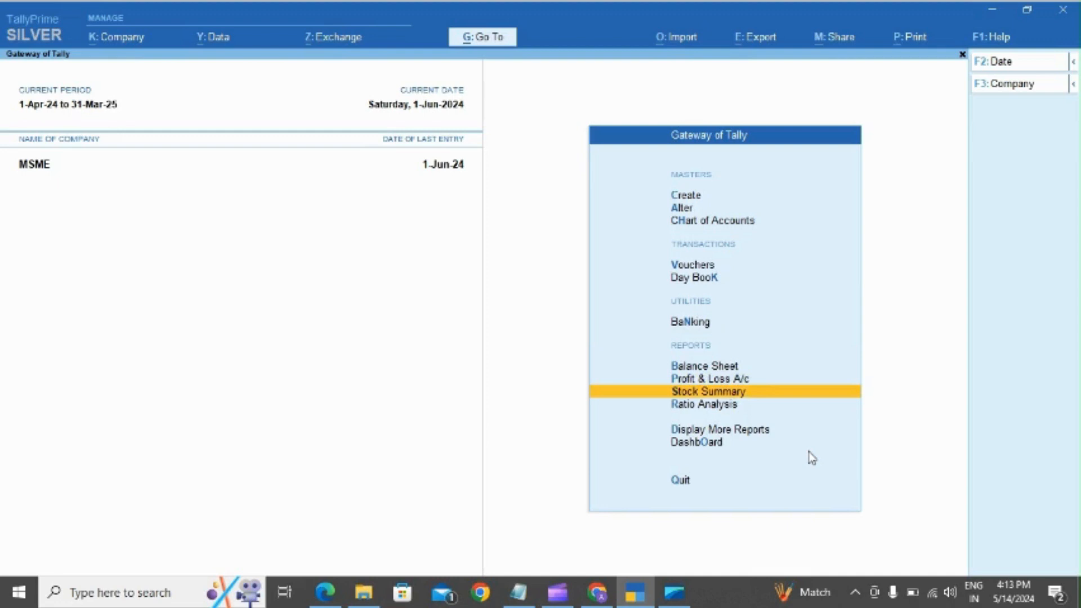
pyautogui.press('d')
pyautogui.press('d')
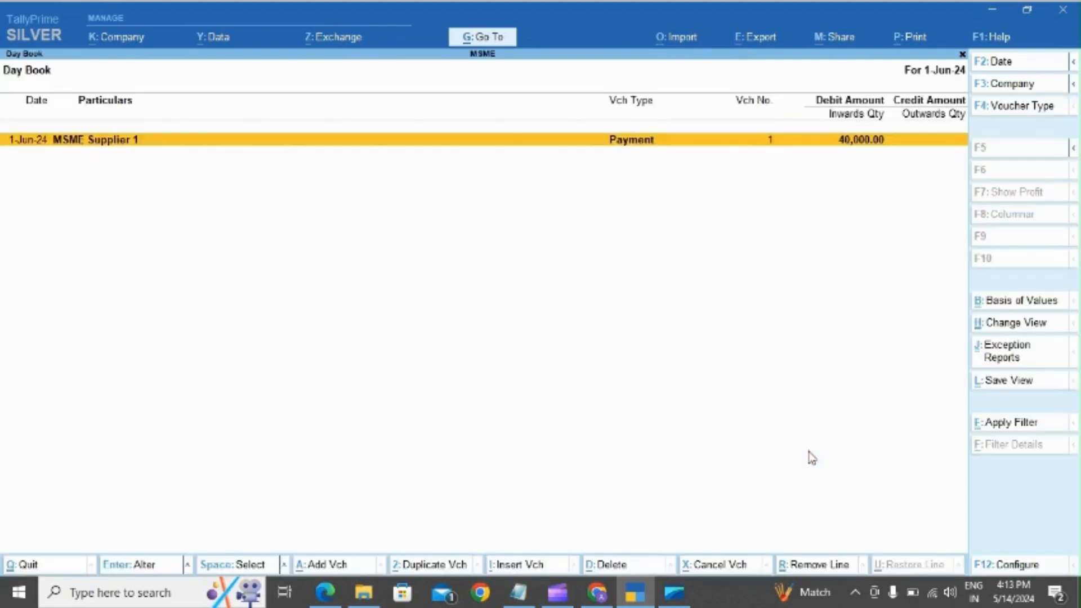
pyautogui.press('F2')
pyautogui.write('1.4')
pyautogui.press('Return')
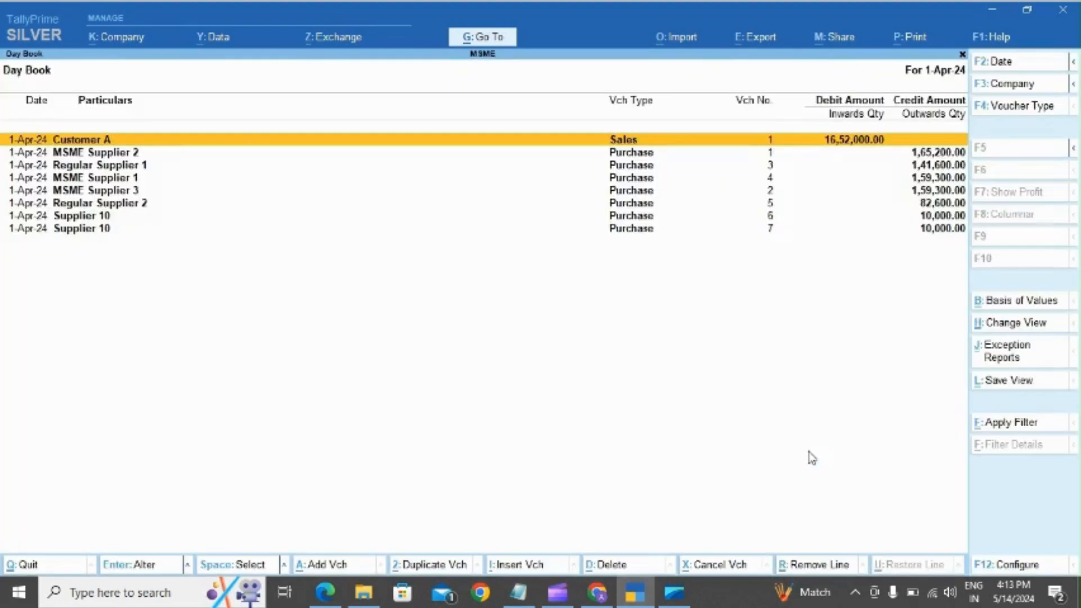
pyautogui.press('Return')
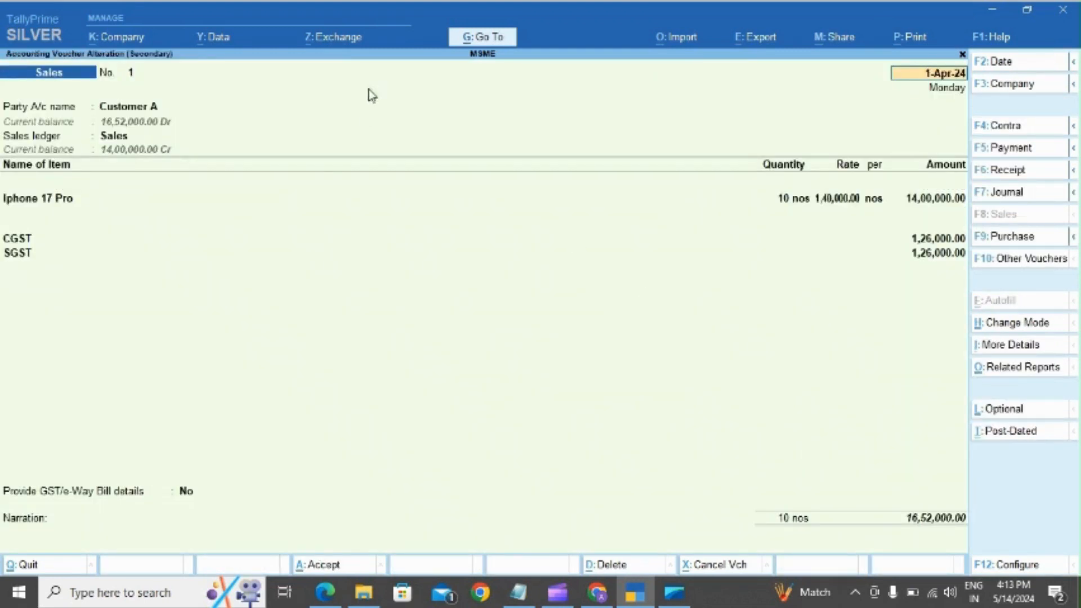
# Generate a payment link/QR code for the current sales voucher, accepting the merchant profile and Customer A's full invoice amount.
pyautogui.click(348, 39)
pyautogui.press('Down')
pyautogui.press('Down')
pyautogui.press('Up')
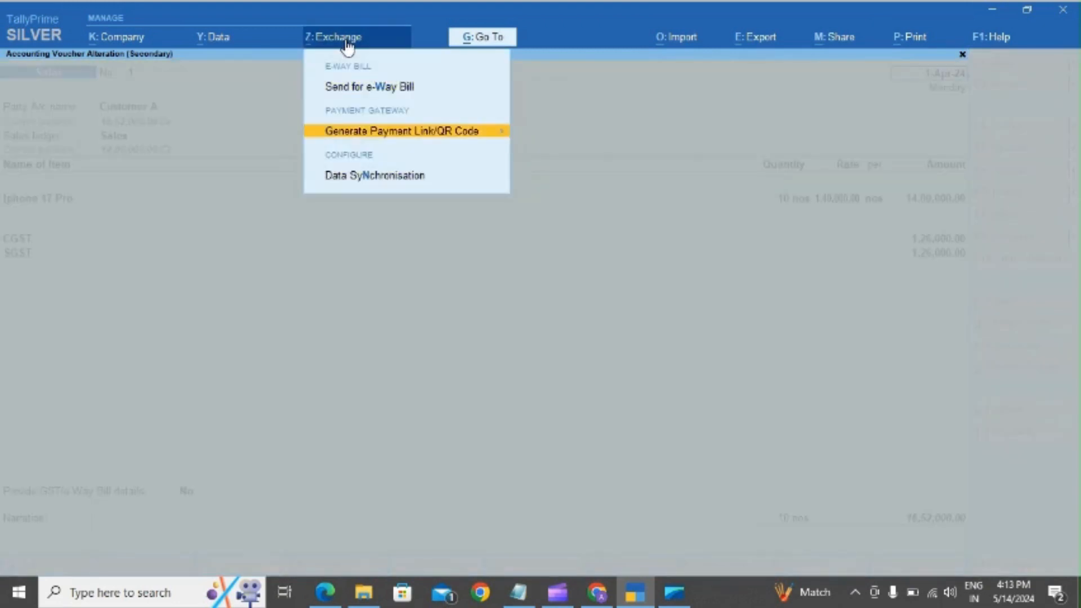
pyautogui.press('Return')
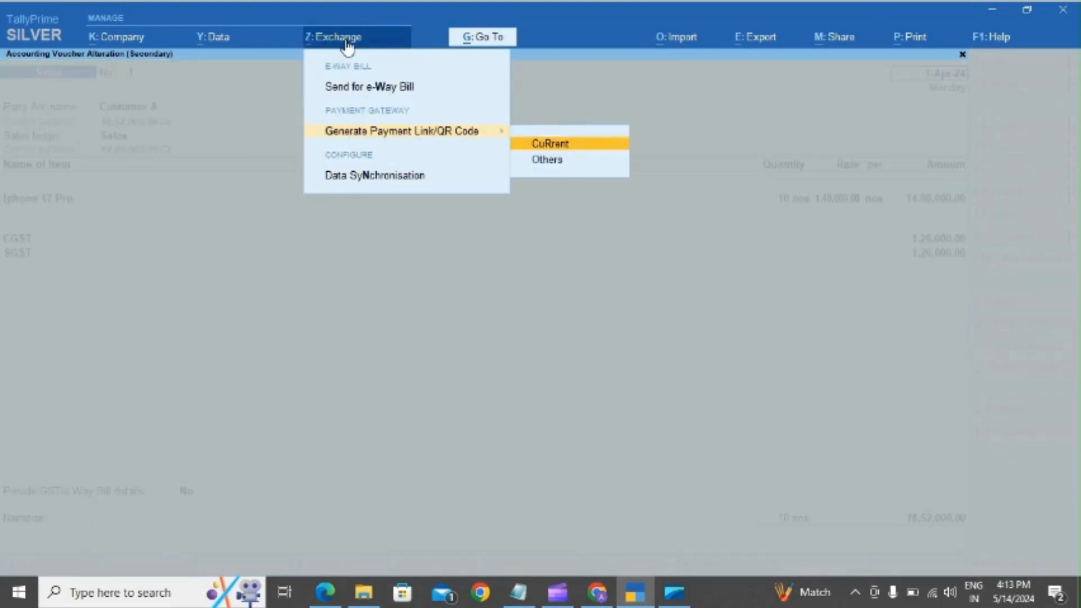
pyautogui.press('Return')
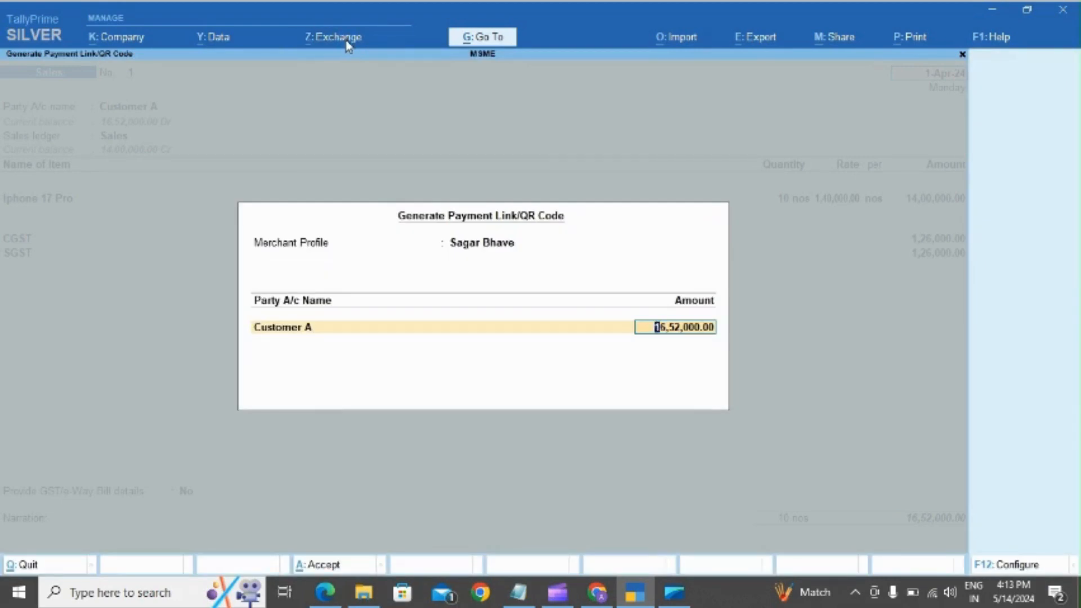
pyautogui.press('Return')
pyautogui.press('Return')
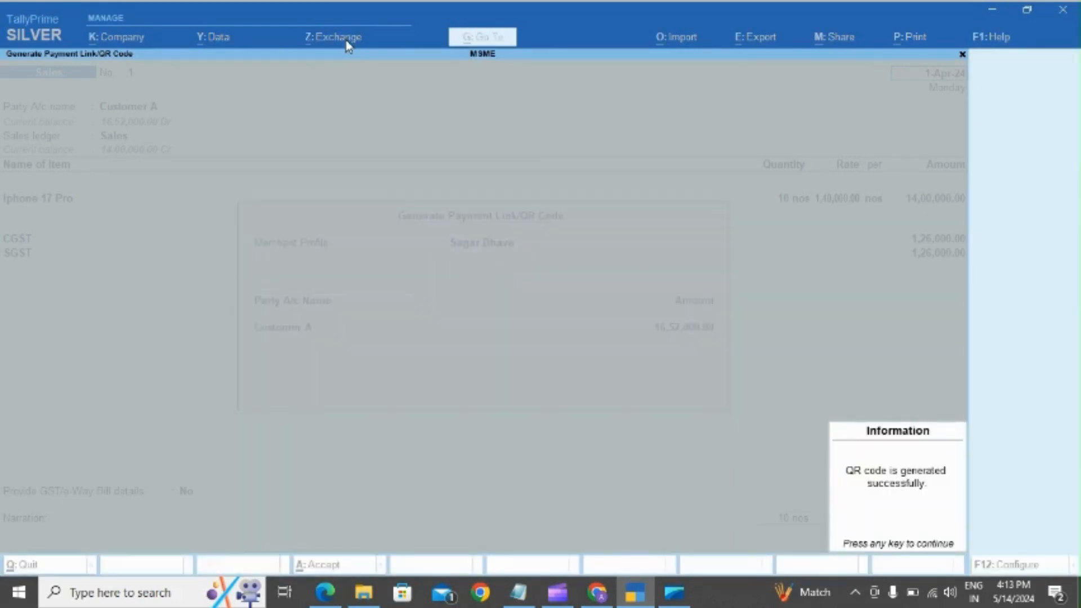
pyautogui.press('Return')
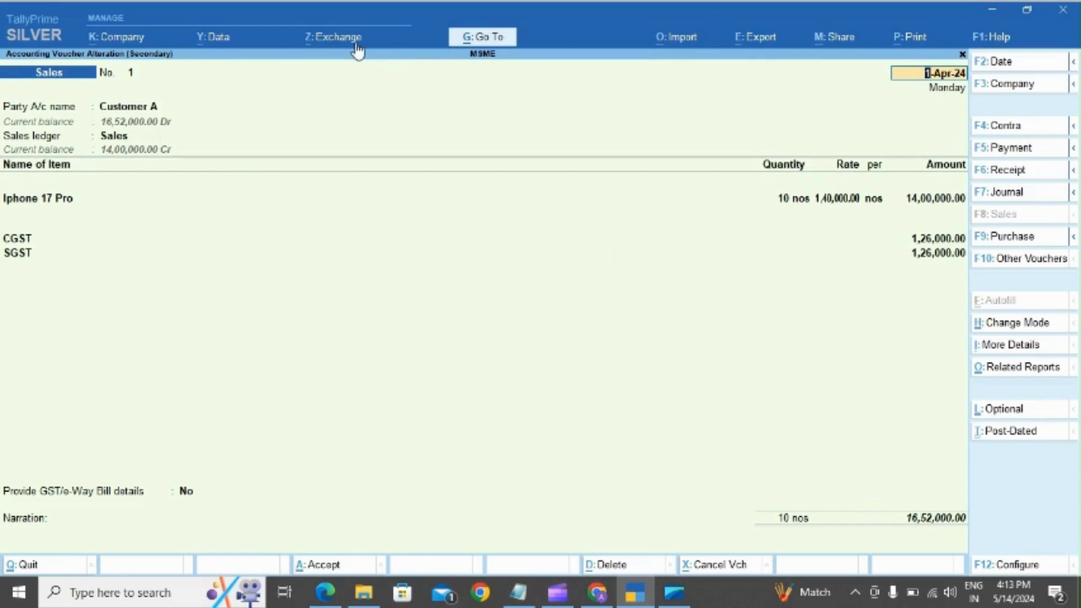
# Preview the current voucher's tax invoice before printing, and return to the print settings.
pyautogui.click(909, 38)
pyautogui.press('Return')
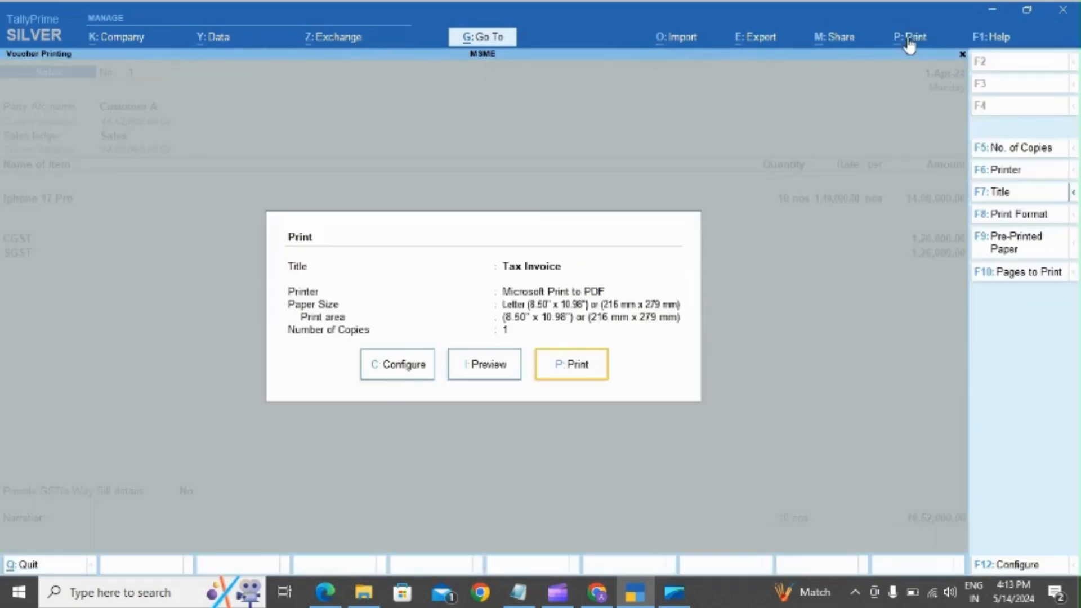
pyautogui.click(506, 372)
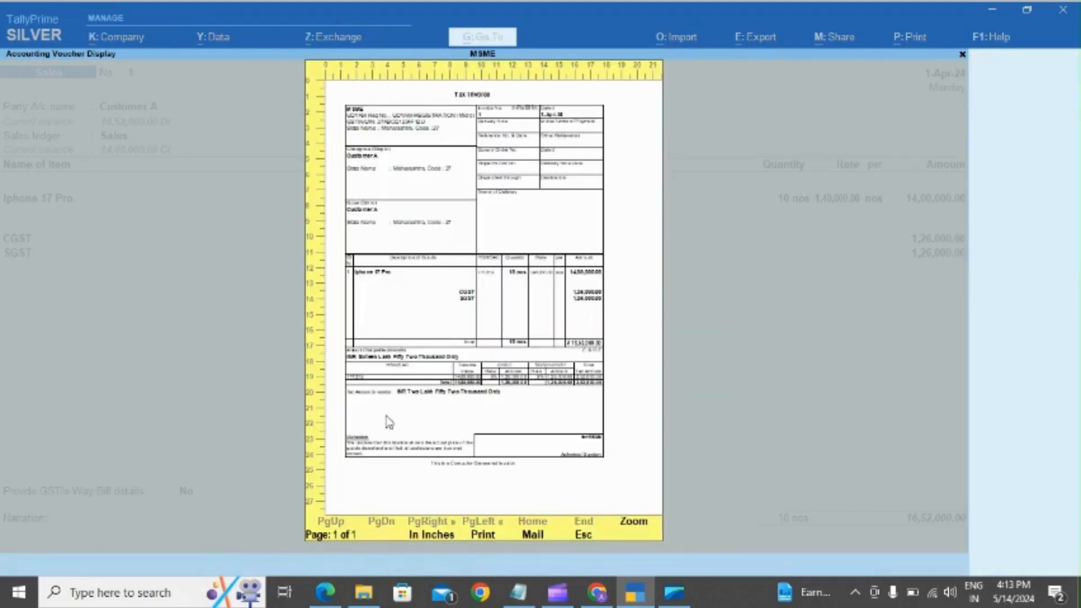
pyautogui.press('Escape')
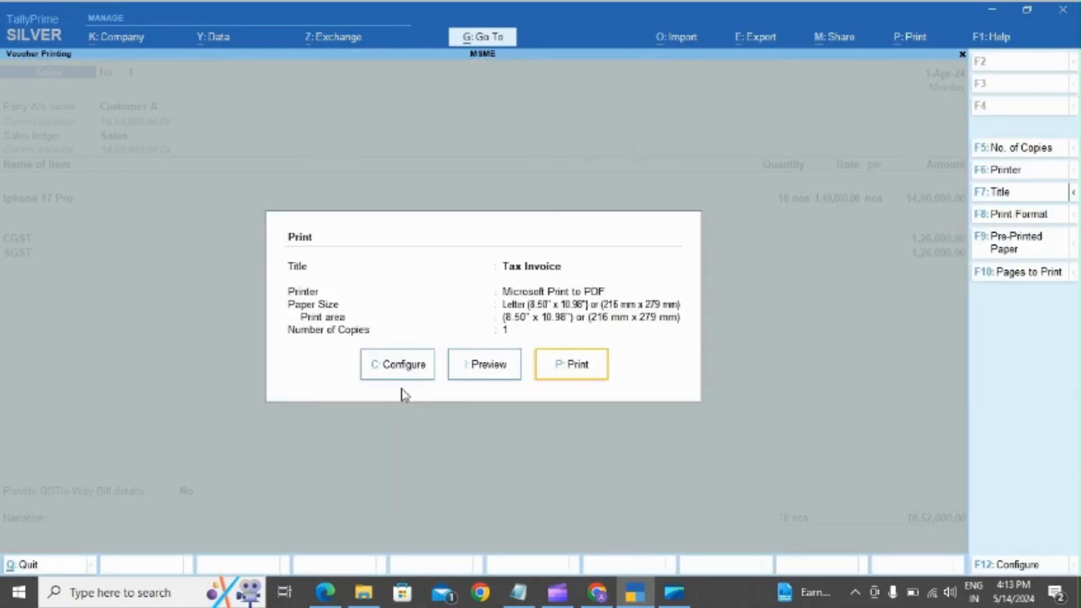
# Configure the invoice printing with QR Code as the method of payment request.
pyautogui.click(404, 369)
pyautogui.press('Down')
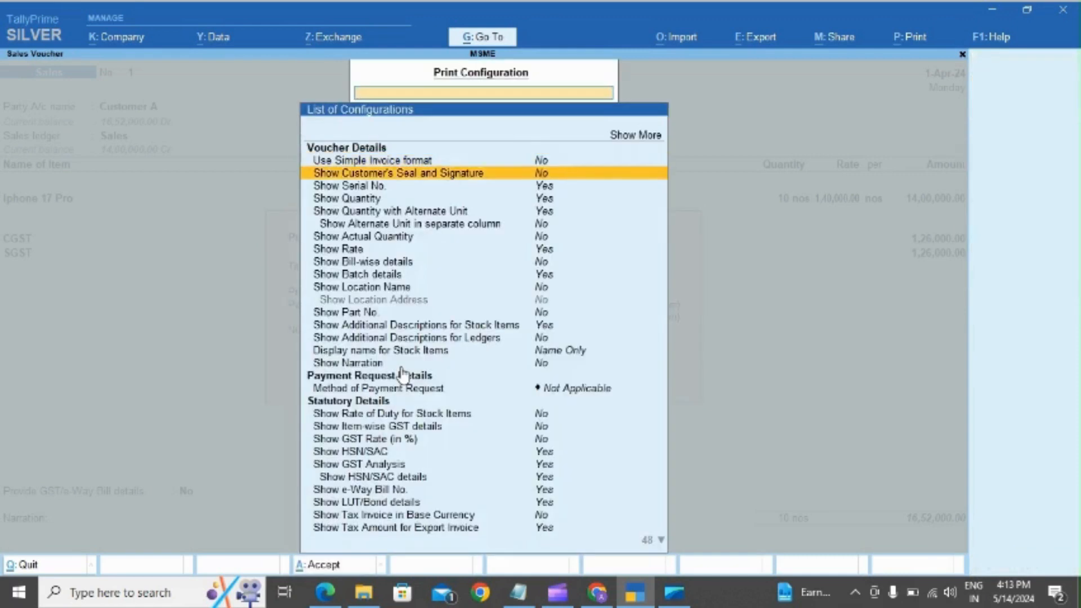
pyautogui.press('Down')
pyautogui.press('Down')
pyautogui.press('Down')
pyautogui.press('Down')
pyautogui.press('Down')
pyautogui.press('Down')
pyautogui.press('Down')
pyautogui.press('Down')
pyautogui.press('Down')
pyautogui.press('Down')
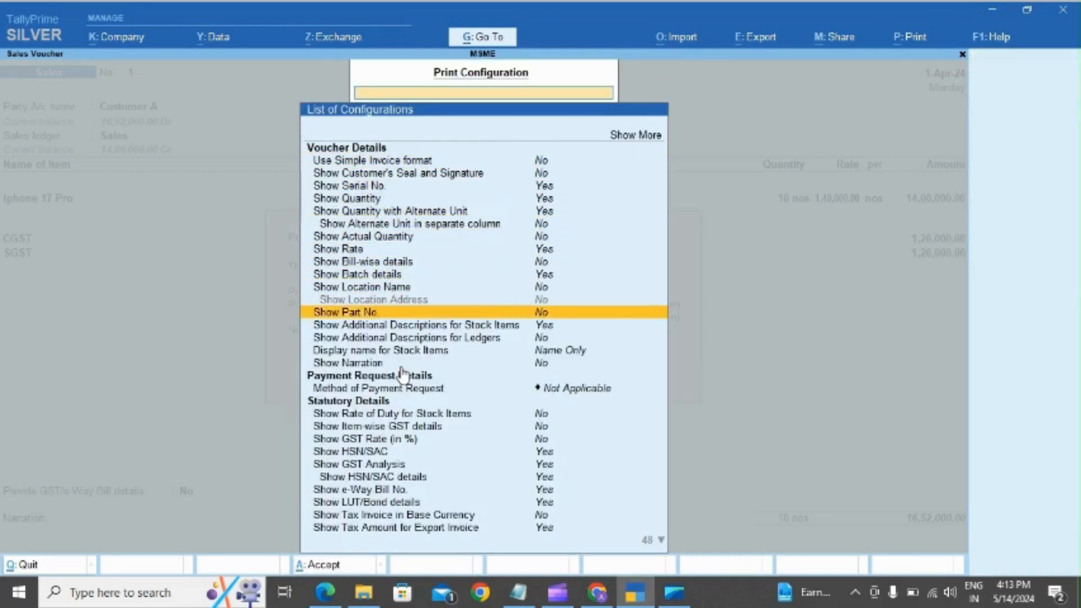
pyautogui.press('Down')
pyautogui.press('Down')
pyautogui.press('Down')
pyautogui.press('Down')
pyautogui.press('Down')
pyautogui.press('Down')
pyautogui.press('Return')
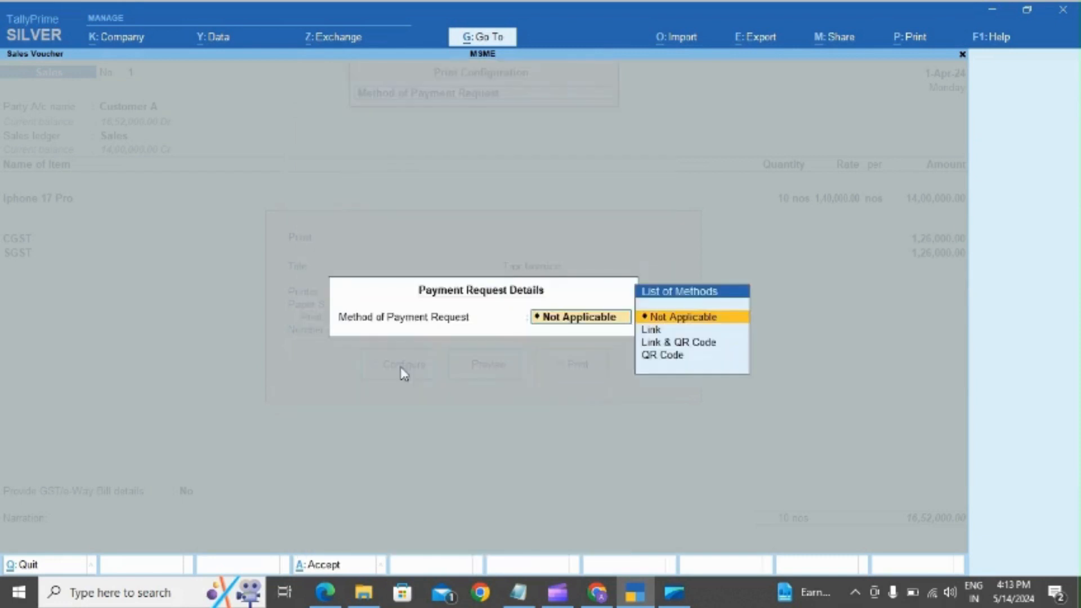
pyautogui.press('Down')
pyautogui.press('Down')
pyautogui.press('Down')
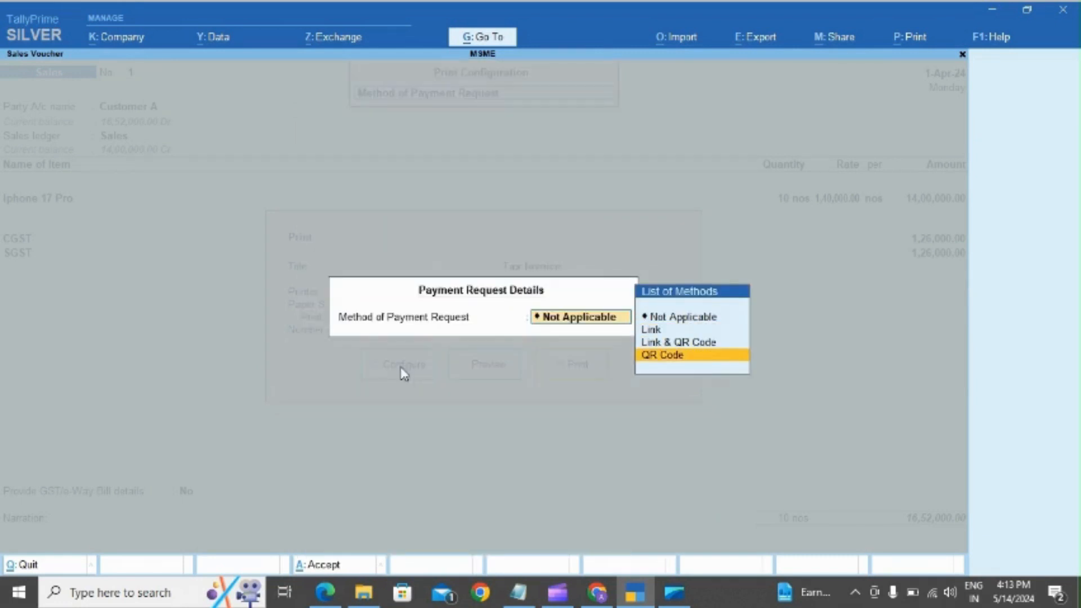
pyautogui.press('Return')
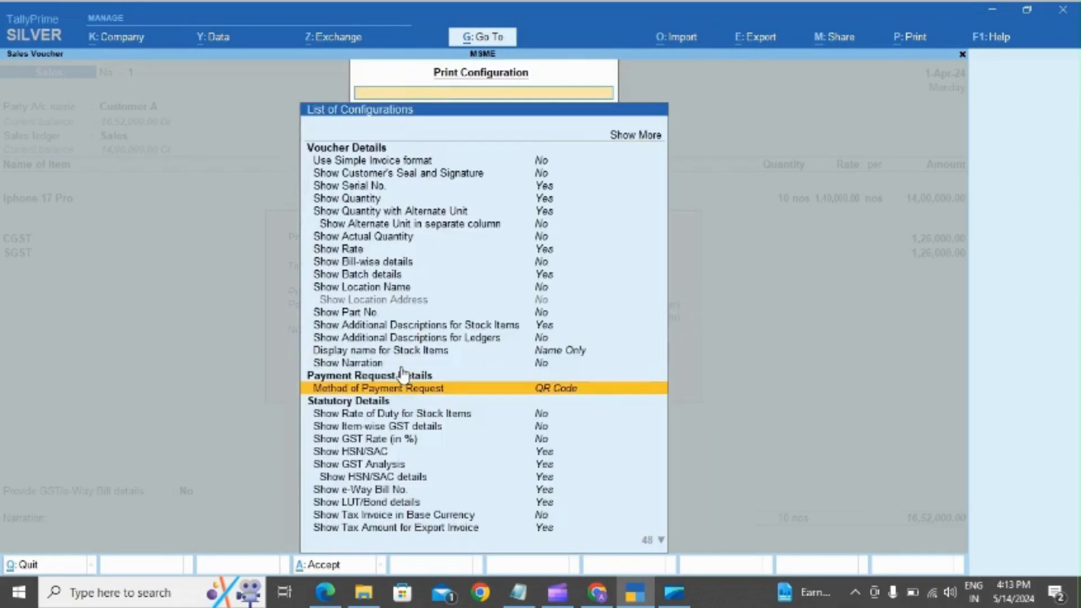
pyautogui.press('Escape')
# Preview the tax invoice, examine its payment QR code area, and quit the sales voucher to the Day Book.
pyautogui.click(473, 365)
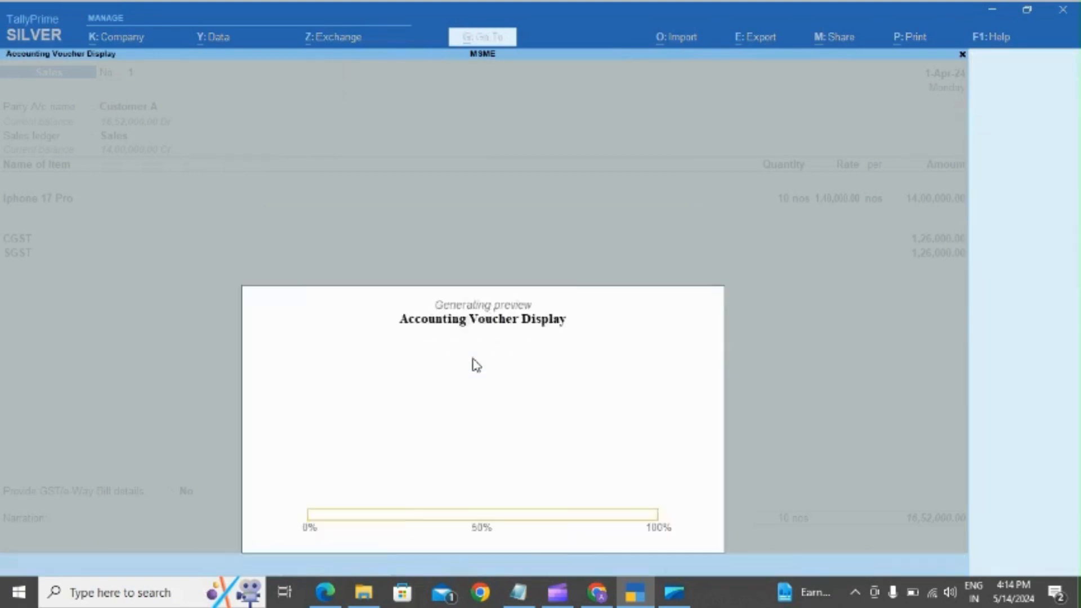
pyautogui.click(473, 365)
pyautogui.scroll(-5, 475, 365)
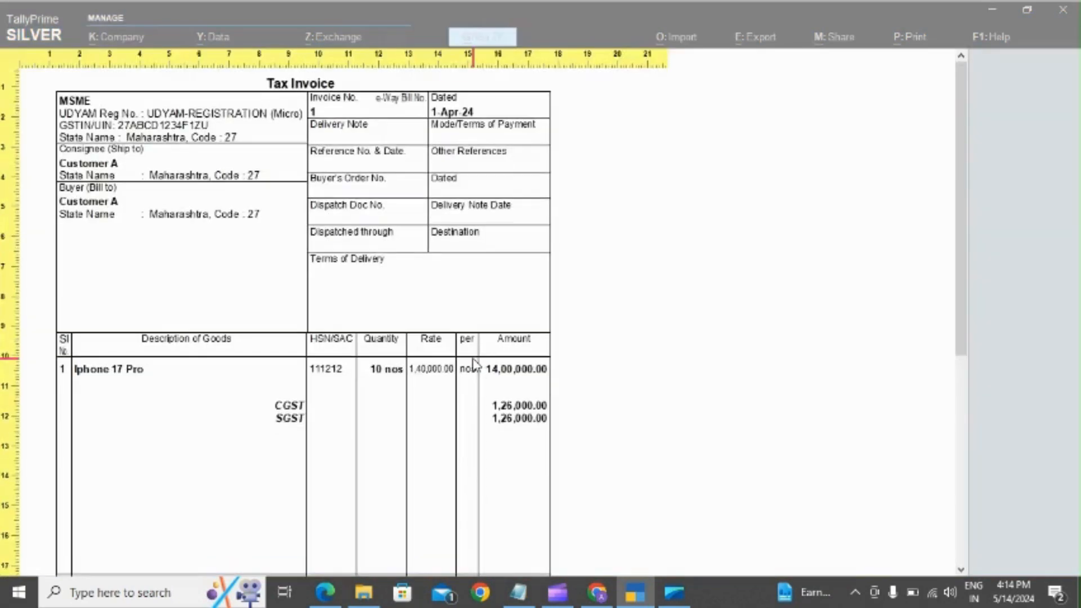
pyautogui.scroll(-4, 475, 365)
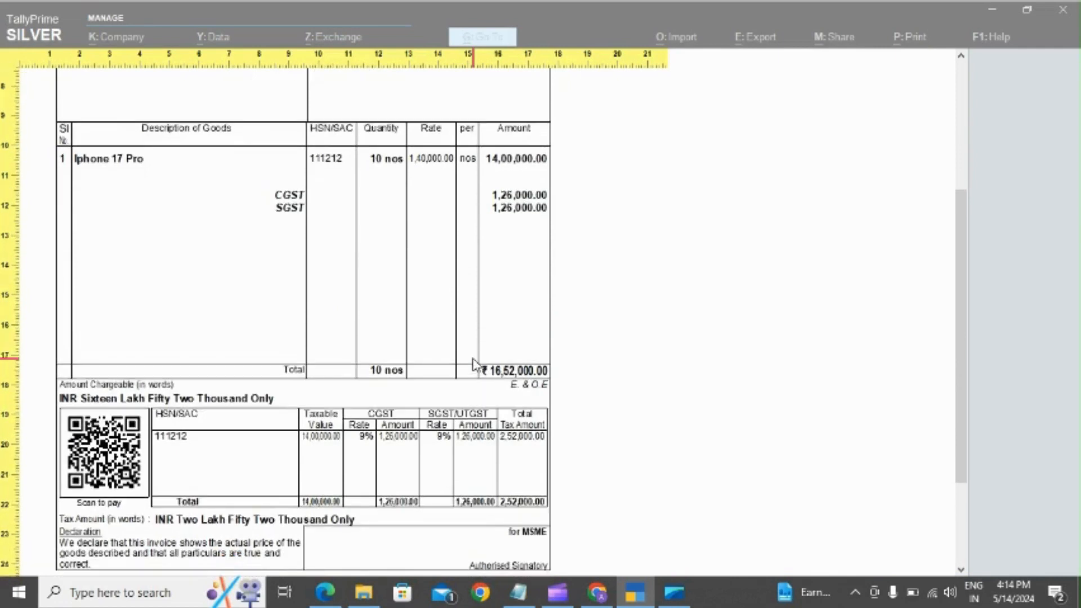
pyautogui.click(474, 365)
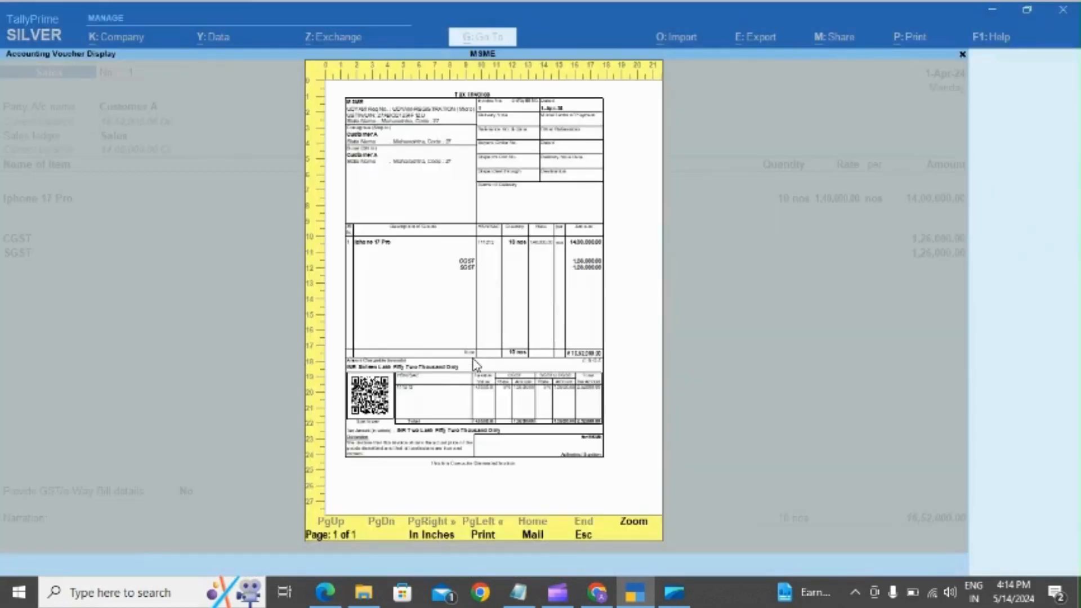
pyautogui.press('Escape')
pyautogui.press('Escape')
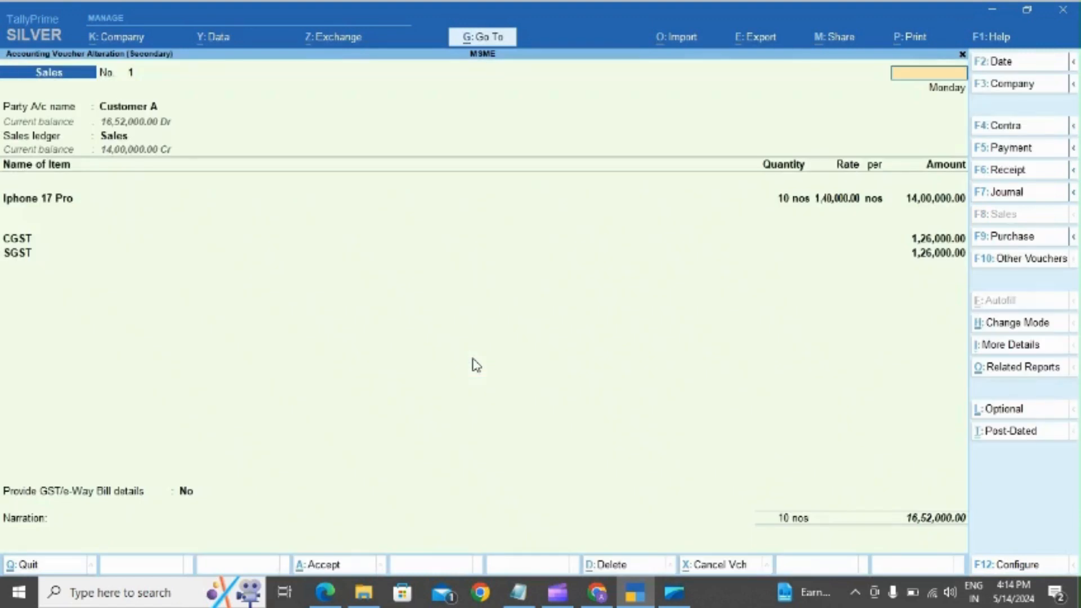
pyautogui.press('Escape')
pyautogui.press('Return')
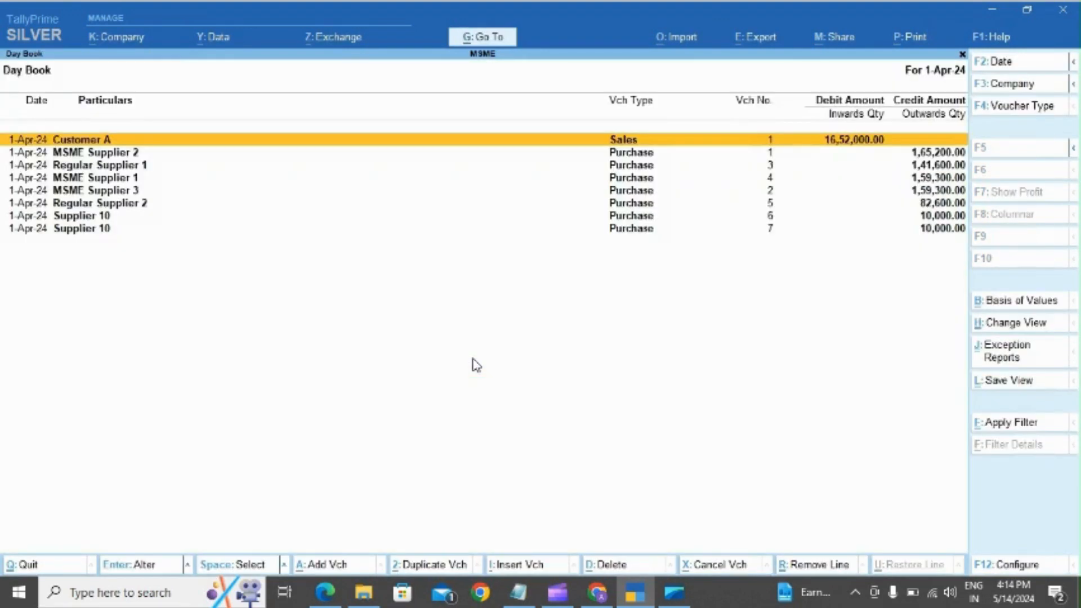
# Generate a payment link/QR code for Customer A's sales voucher from the Day Book, saving the code in the voucher, and close the summary.
pyautogui.click(346, 46)
pyautogui.press('Down')
pyautogui.press('Down')
pyautogui.press('Up')
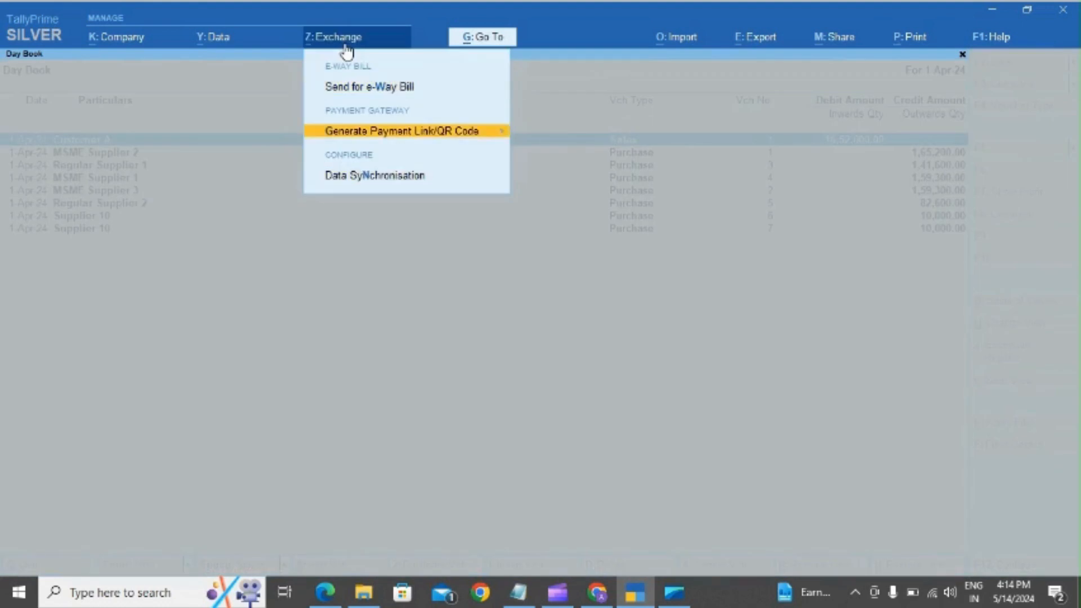
pyautogui.press('Return')
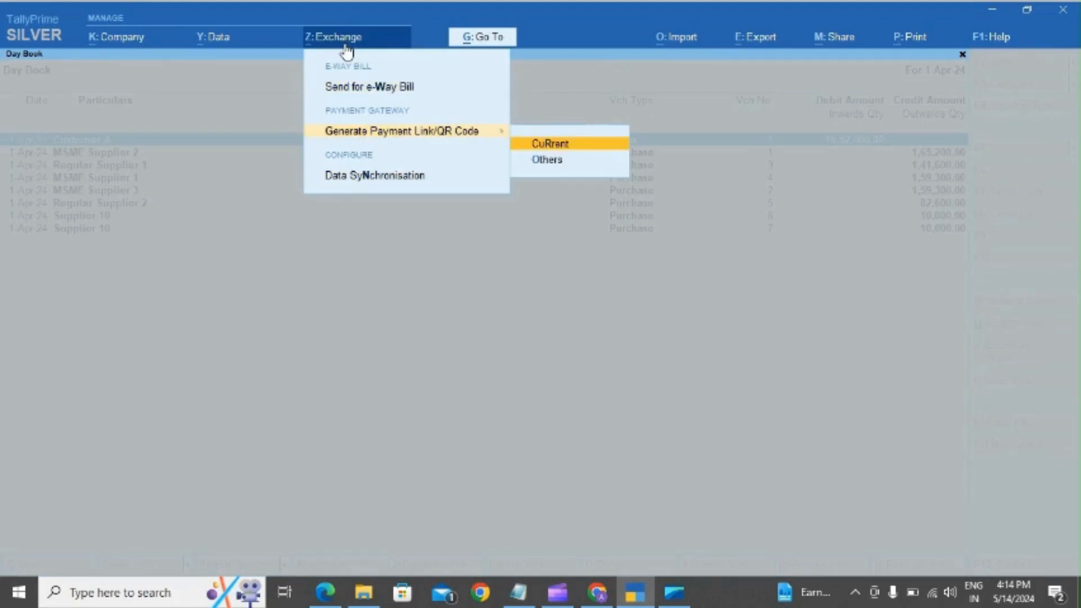
pyautogui.press('Return')
pyautogui.press('Return')
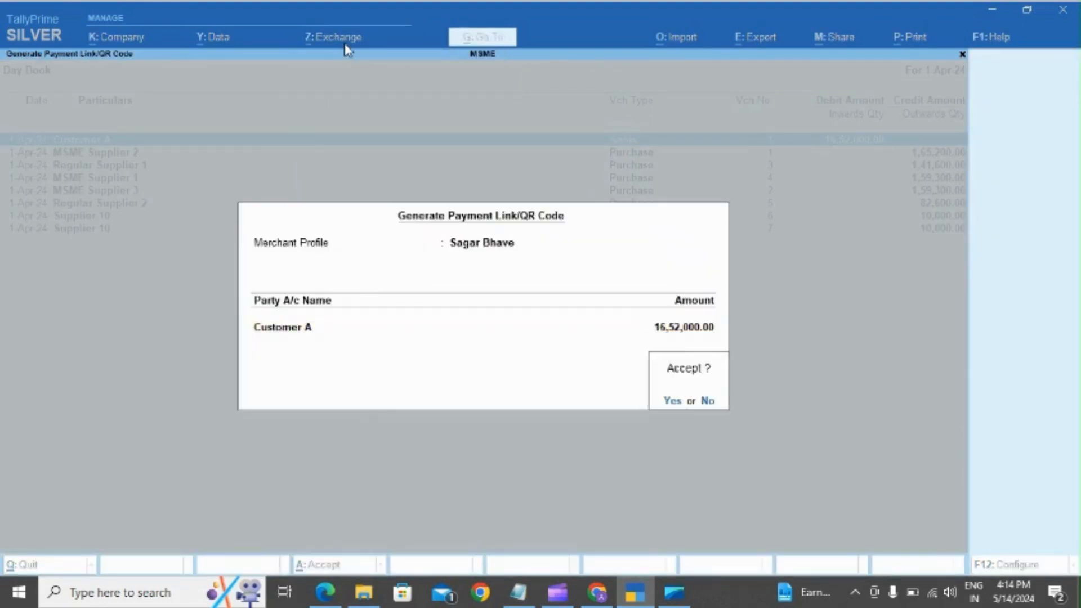
pyautogui.press('Return')
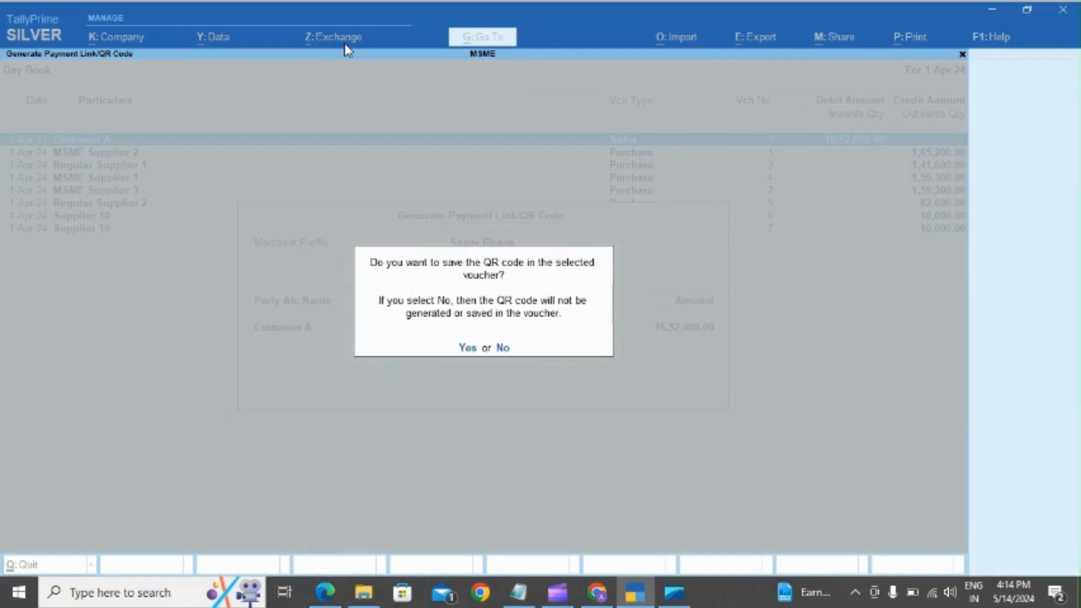
pyautogui.press('Return')
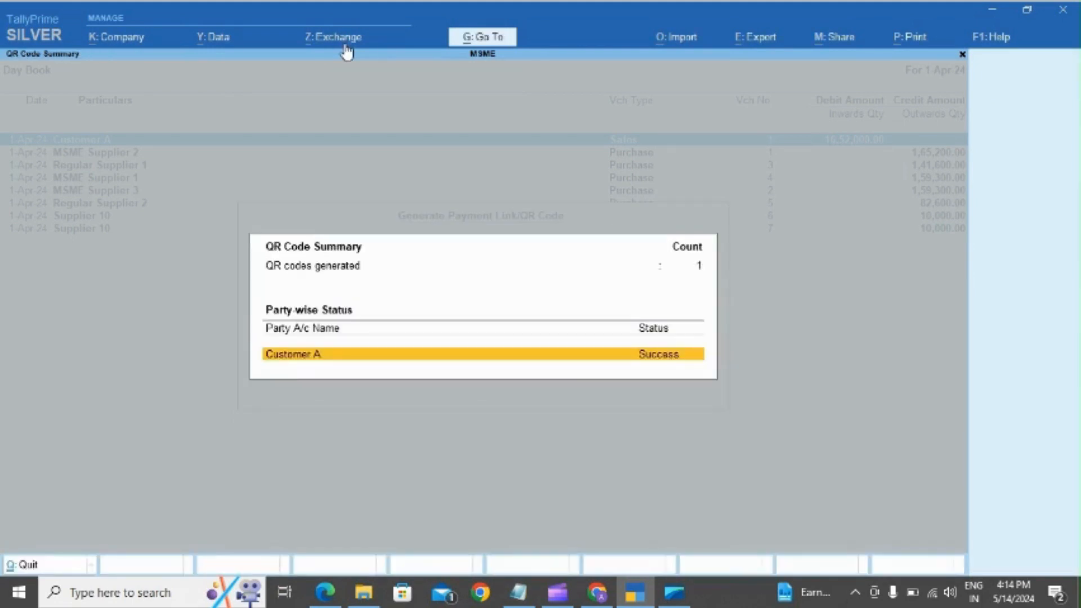
pyautogui.press('Escape')
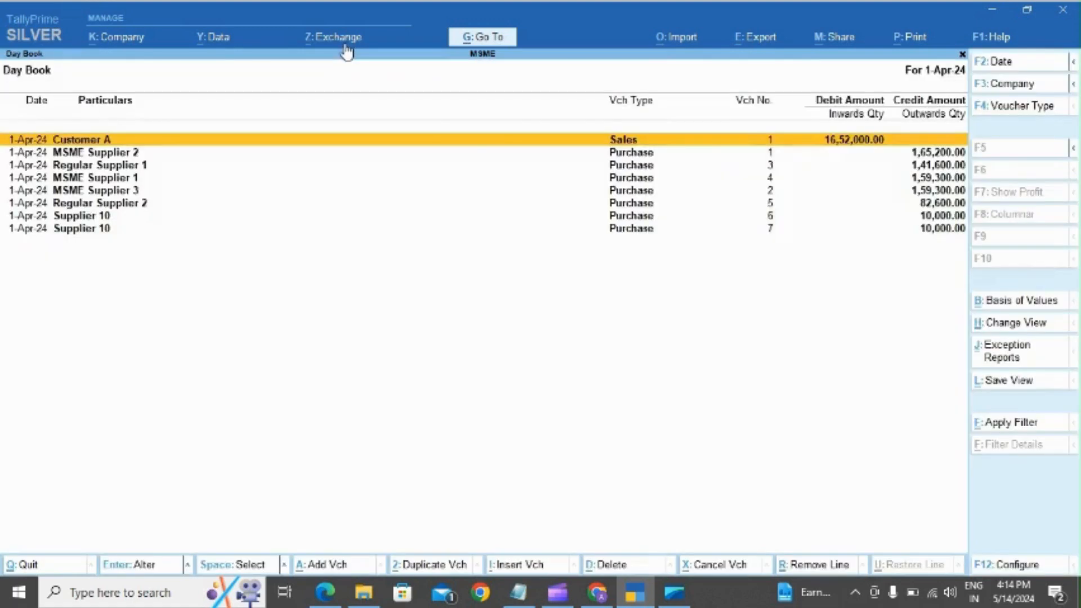
pyautogui.press('space')
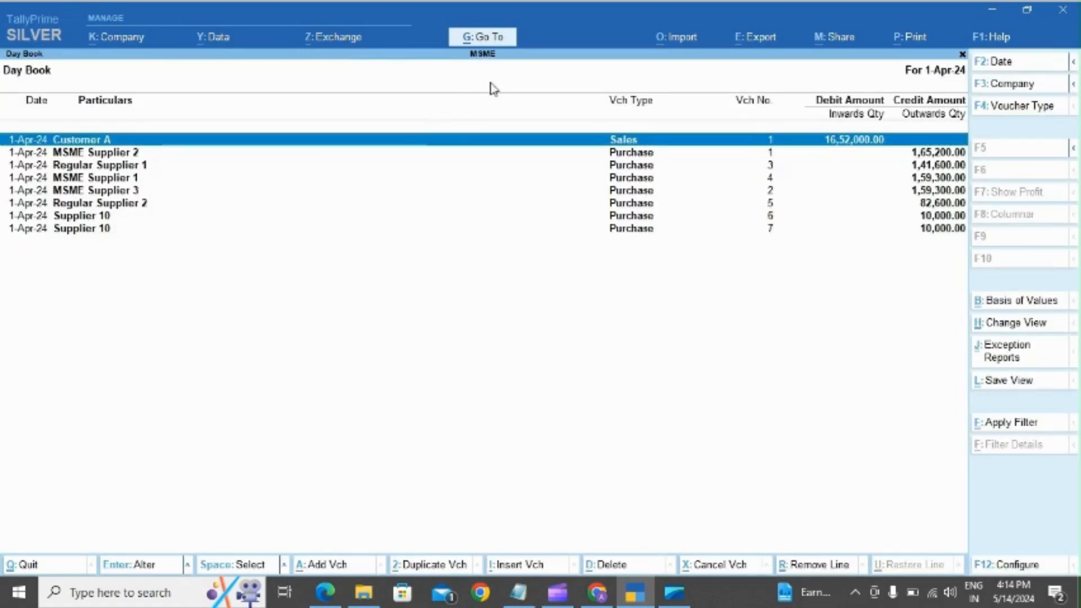
pyautogui.press('space')
pyautogui.press('Escape')
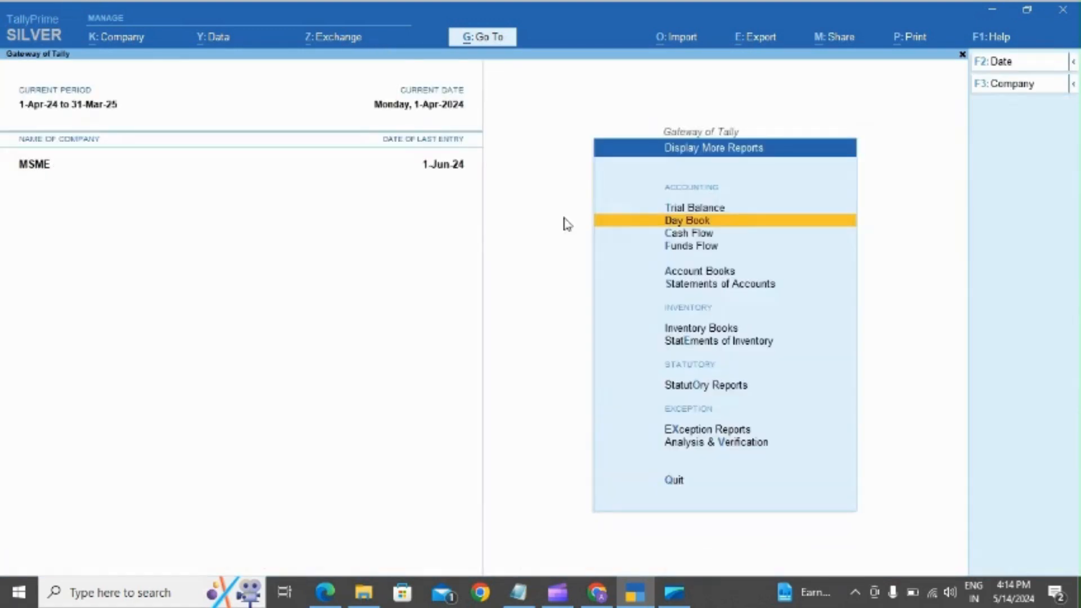
pyautogui.press('End')
pyautogui.press('Up')
pyautogui.press('Up')
pyautogui.press('Up')
pyautogui.press('Escape')
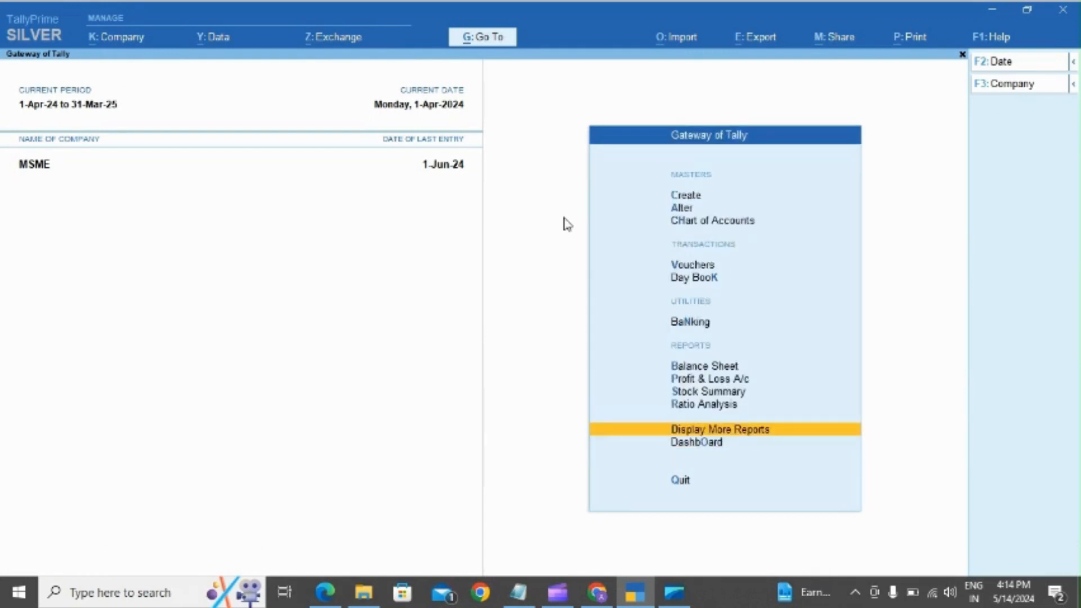
pyautogui.press('Return')
pyautogui.press('Down')
pyautogui.press('Down')
pyautogui.press('Down')
pyautogui.press('Down')
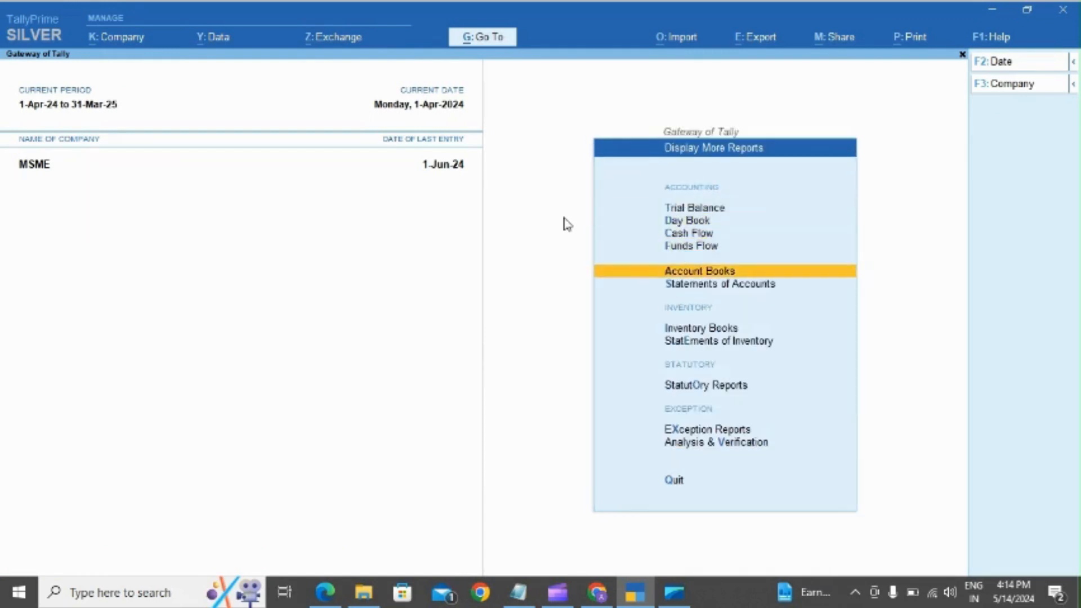
pyautogui.press('Return')
pyautogui.press('Down')
pyautogui.press('Down')
pyautogui.press('Up')
pyautogui.press('Return')
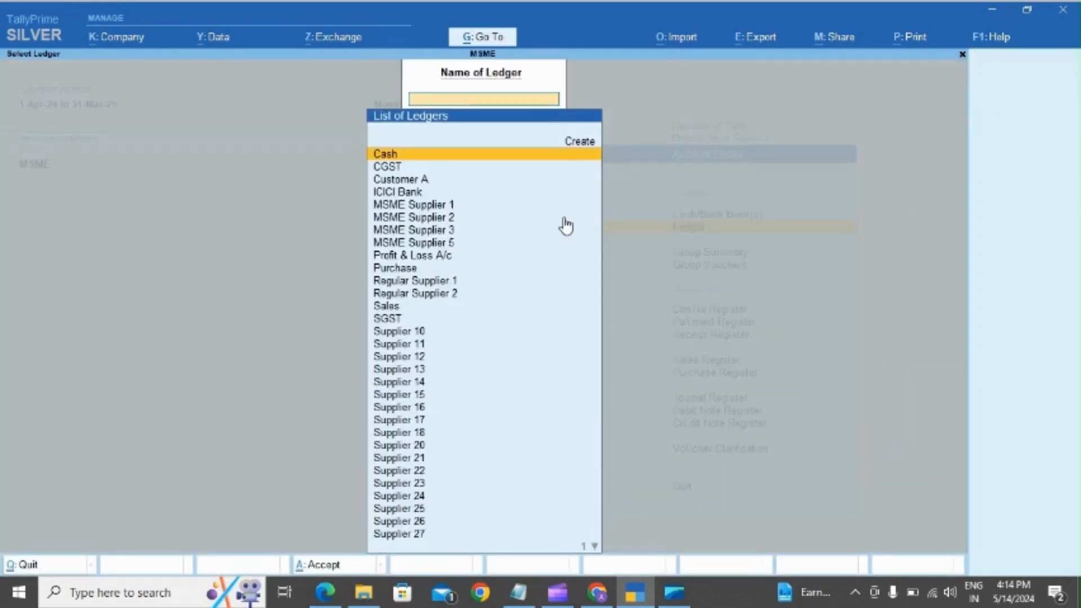
pyautogui.press('Escape')
pyautogui.press('Escape')
pyautogui.press('d')
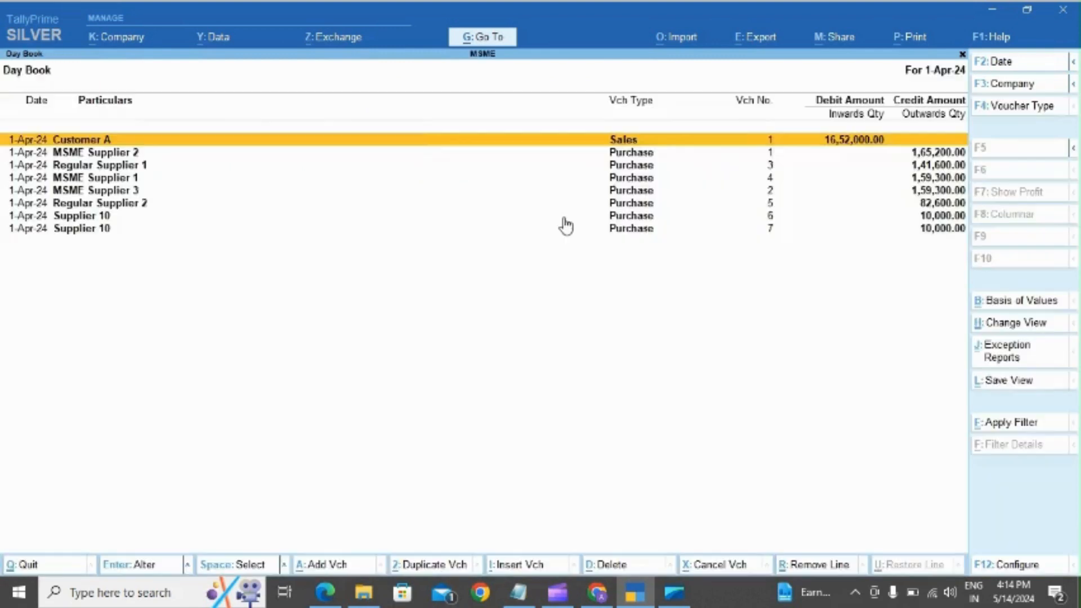
# Open the ledger vouchers report of Customer A from the account books.
pyautogui.press('Escape')
pyautogui.press('Down')
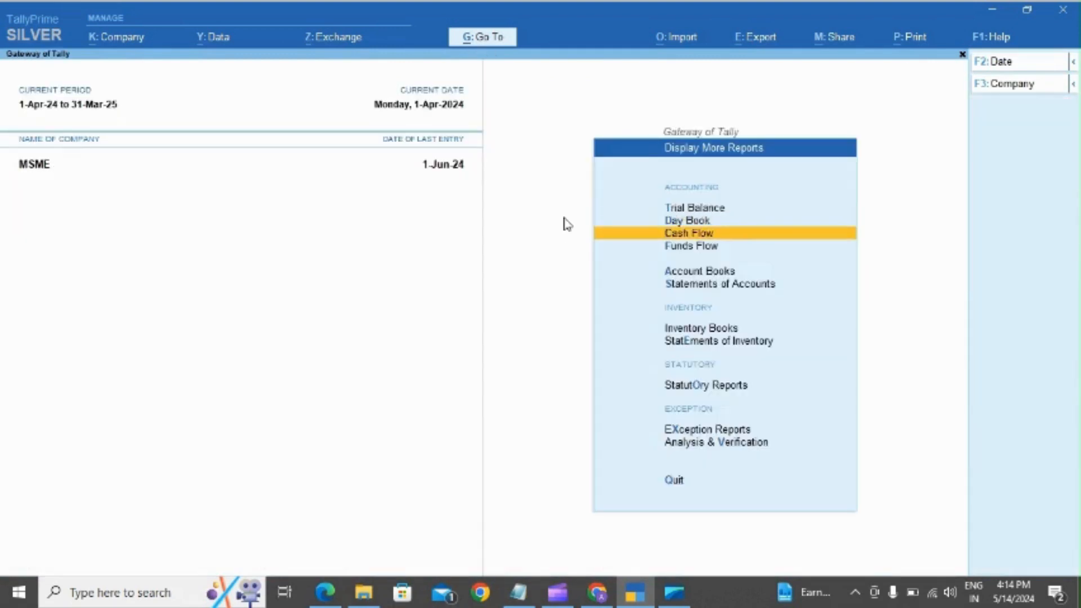
pyautogui.press('Down')
pyautogui.press('Down')
pyautogui.press('Return')
pyautogui.press('Down')
pyautogui.press('Down')
pyautogui.press('Up')
pyautogui.press('Return')
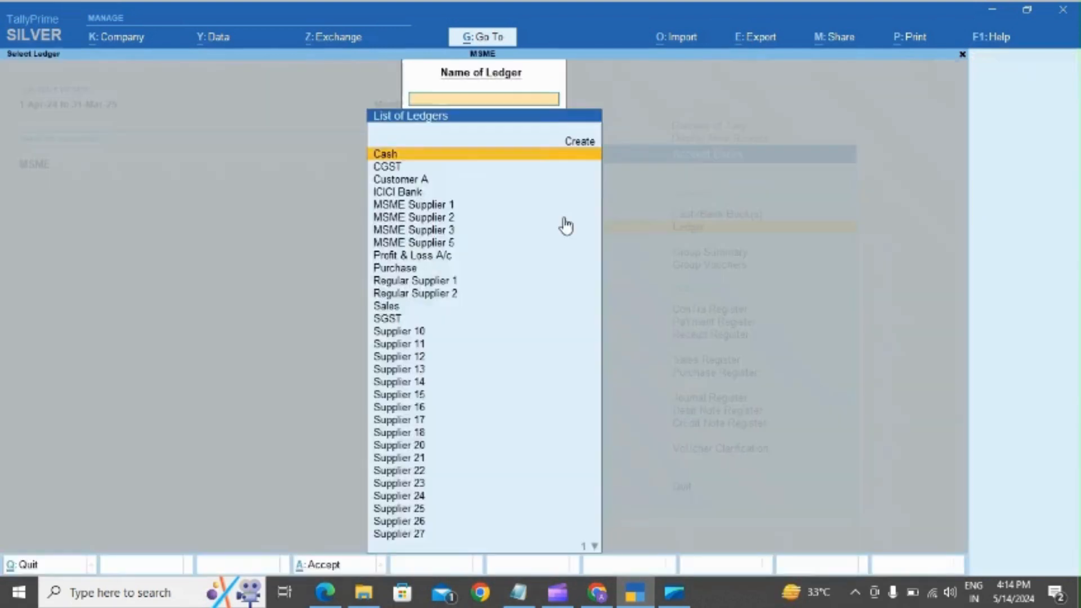
pyautogui.write('Cus')
pyautogui.press('Return')
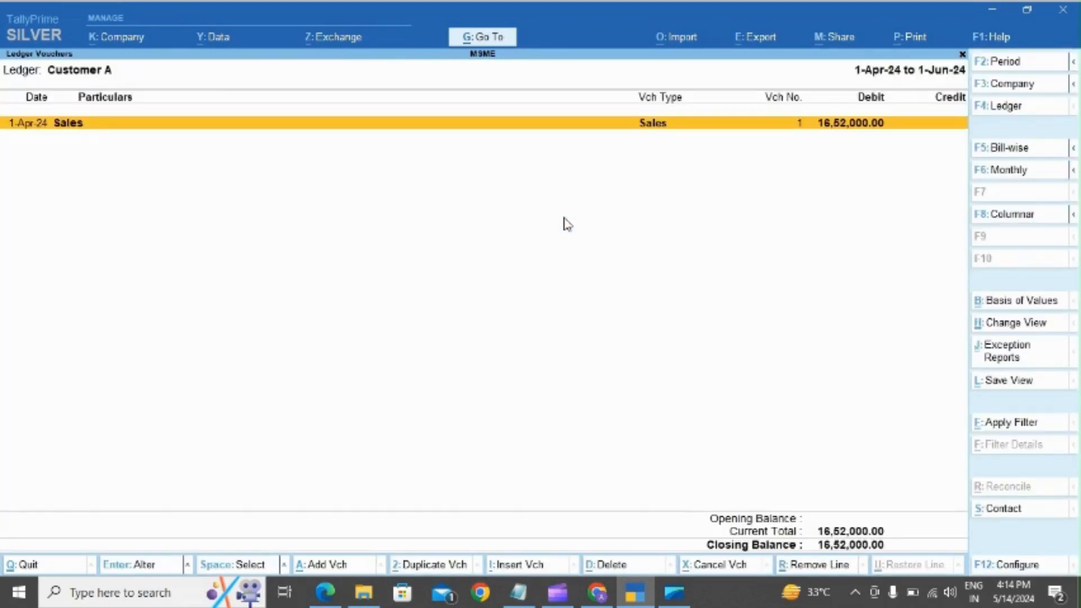
# Select the sales voucher in Customer A's ledger, open payment link/QR code generation for Others, and quit without generating.
pyautogui.press('space')
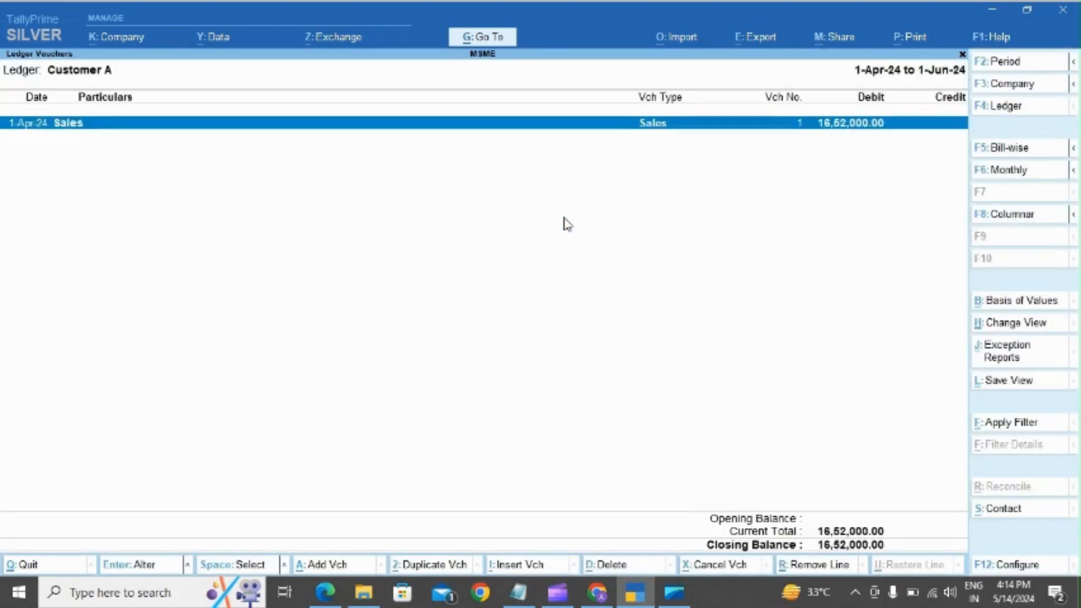
pyautogui.click(341, 37)
pyautogui.press('Down')
pyautogui.press('Return')
pyautogui.press('Down')
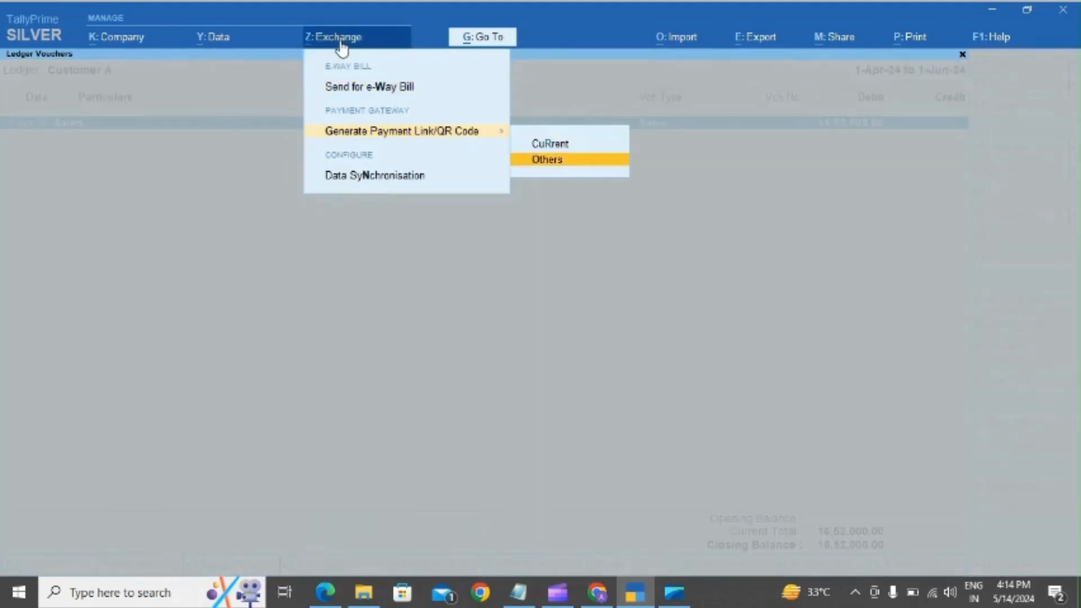
pyautogui.press('Return')
pyautogui.press('Escape')
pyautogui.press('y')
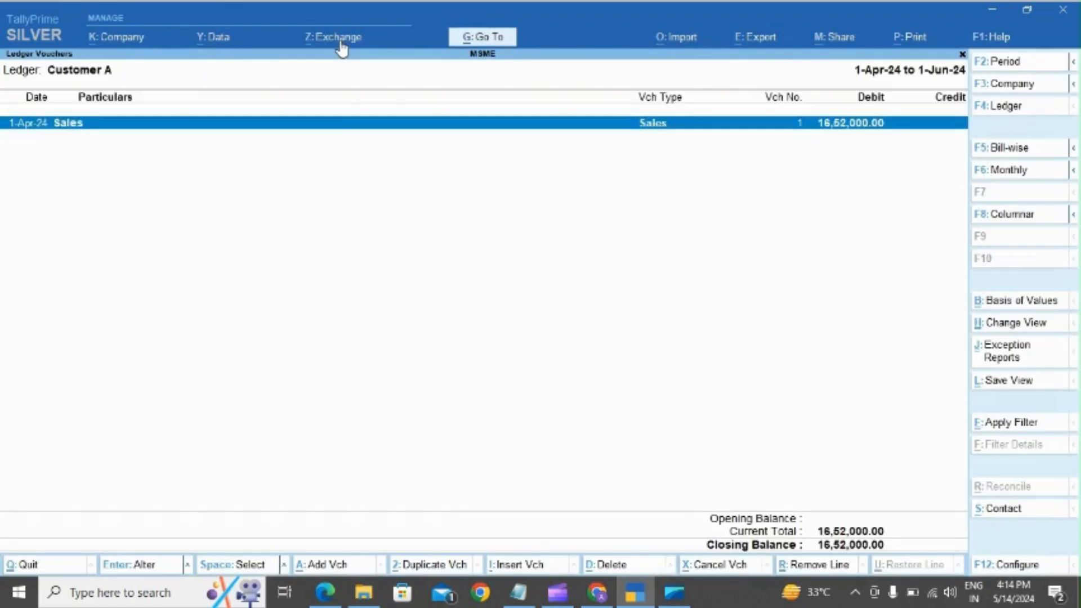
pyautogui.press('space')
pyautogui.press('Escape')
pyautogui.press('Escape')
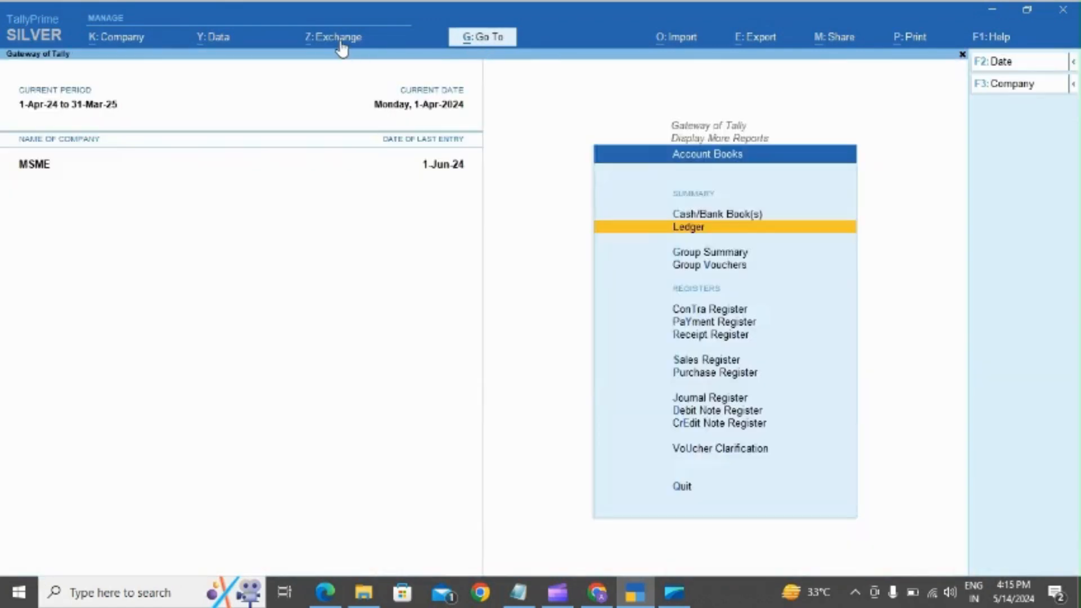
# Switch to the presentation to check the QR Code payment request slide, and return to TallyPrime's Gateway of Tally.
pyautogui.press('Escape')
pyautogui.hotkey('alt', 'Tab')
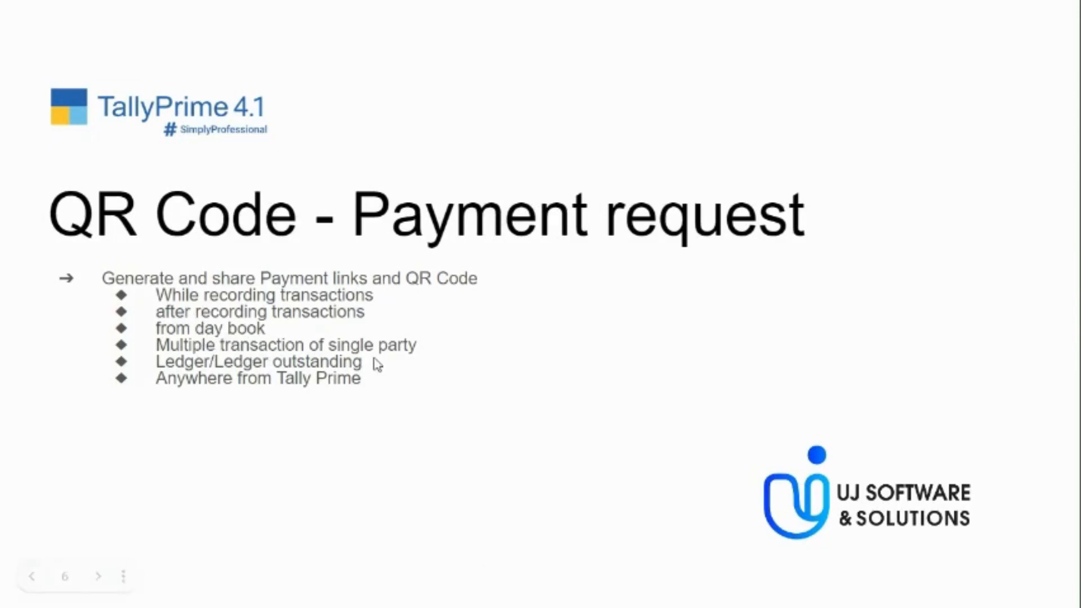
pyautogui.hotkey('alt', 'Tab')
pyautogui.press('Escape')
pyautogui.press('Escape')
pyautogui.press('Escape')
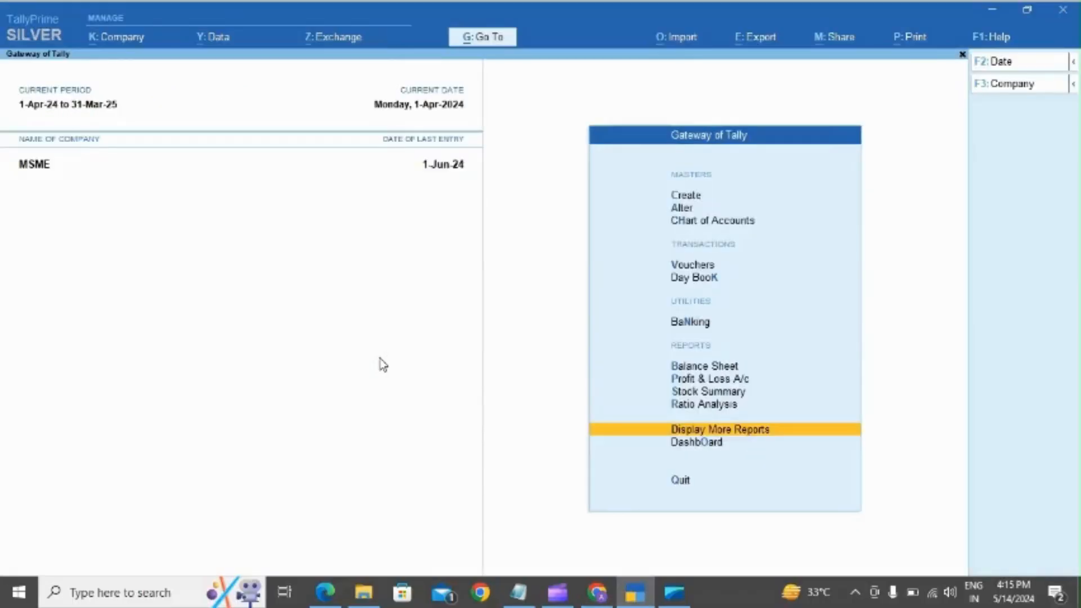
# Duplicate Customer A's sales voucher from the Day Book, keeping its party and dispatch details.
pyautogui.press('d')
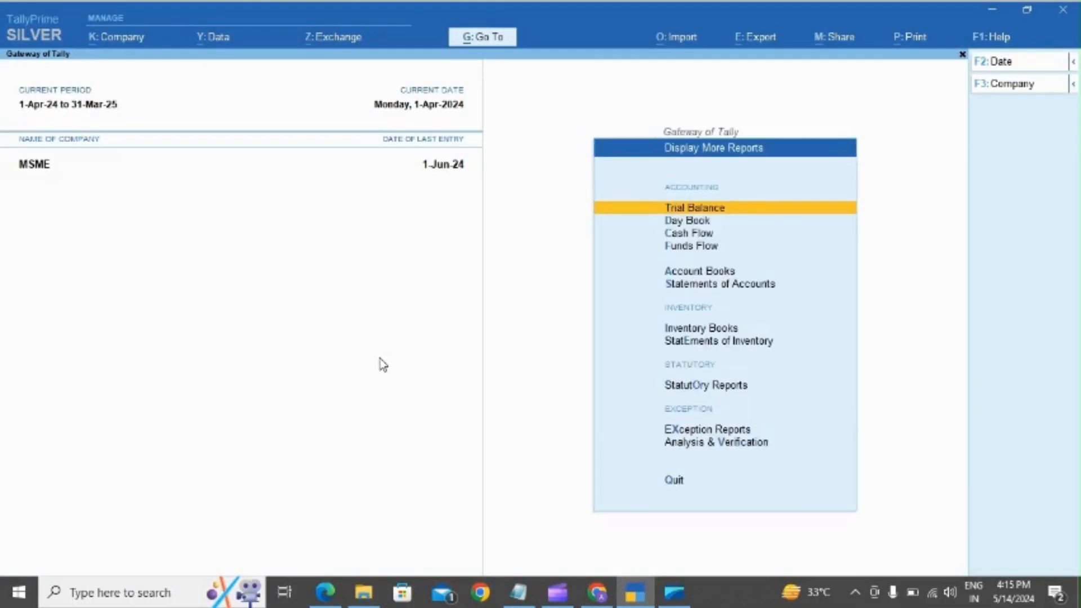
pyautogui.press('y')
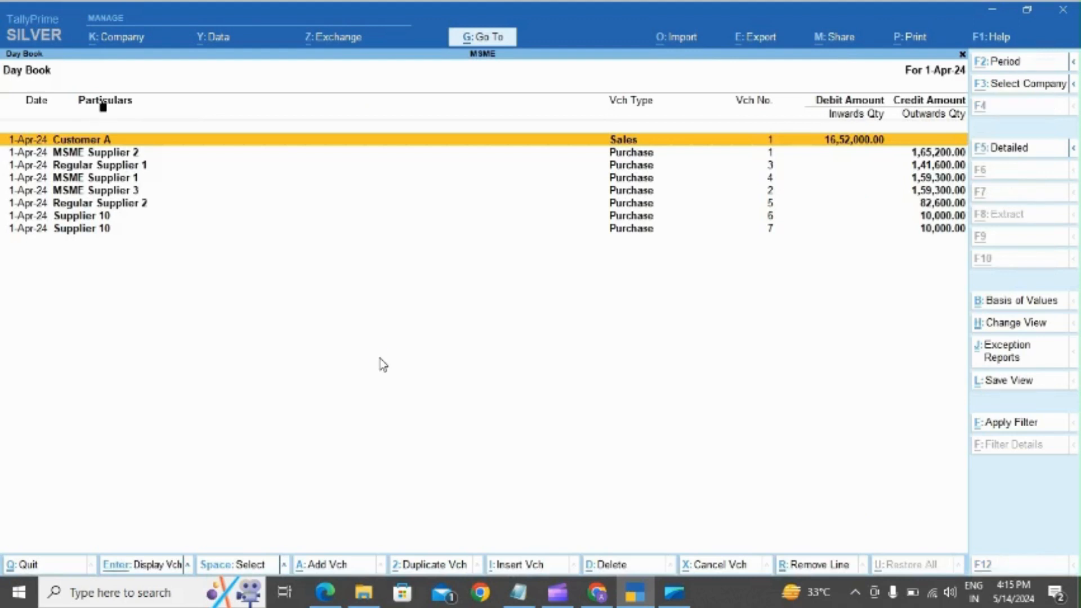
pyautogui.press('Return')
pyautogui.press('Return')
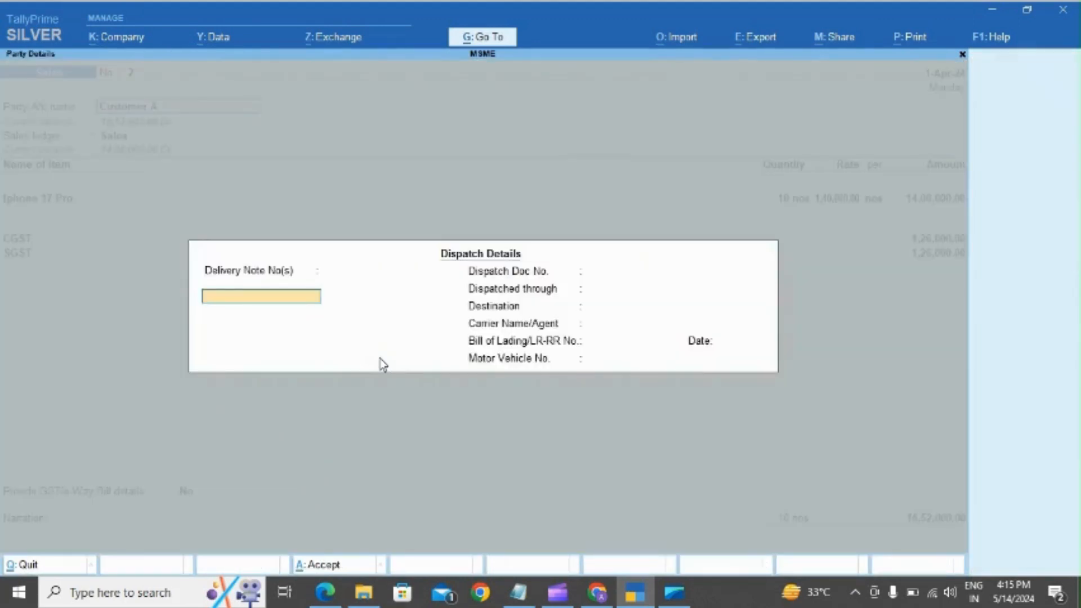
pyautogui.press('Escape')
pyautogui.press('Return')
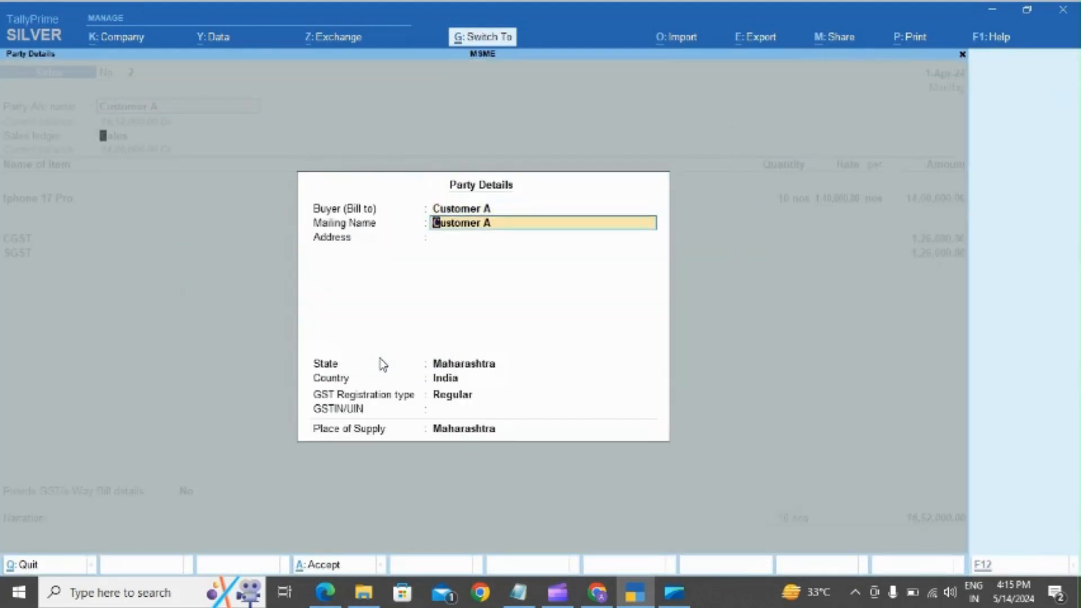
pyautogui.hotkey('ctrl', 'a')
pyautogui.press('Return')
pyautogui.press('Return')
pyautogui.press('Return')
pyautogui.press('Return')
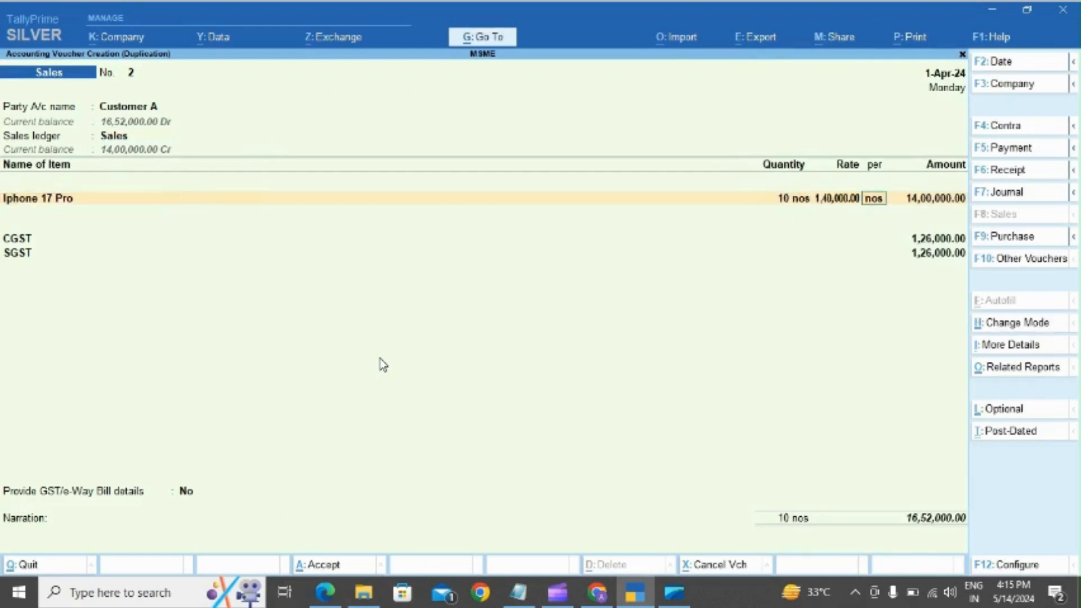
# Keep the duplicated voucher's item and tax lines, enter 12 as the new bill reference, and save the voucher.
pyautogui.press('Return')
pyautogui.press('Return')
pyautogui.press('Return')
pyautogui.press('Return')
pyautogui.press('Return')
pyautogui.press('Return')
pyautogui.press('Return')
pyautogui.press('Return')
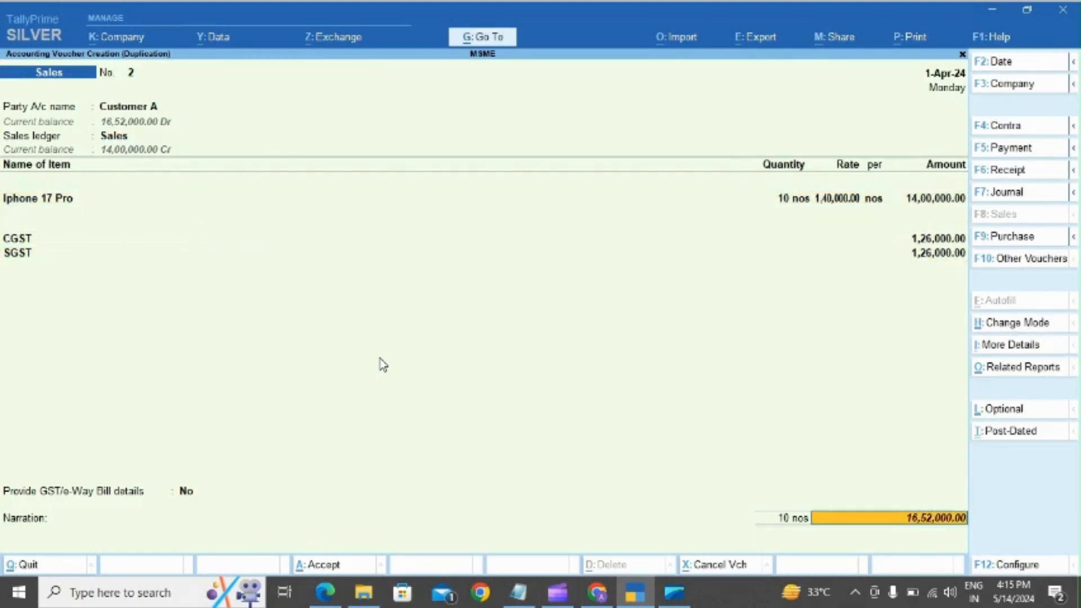
pyautogui.press('Return')
pyautogui.press('Return')
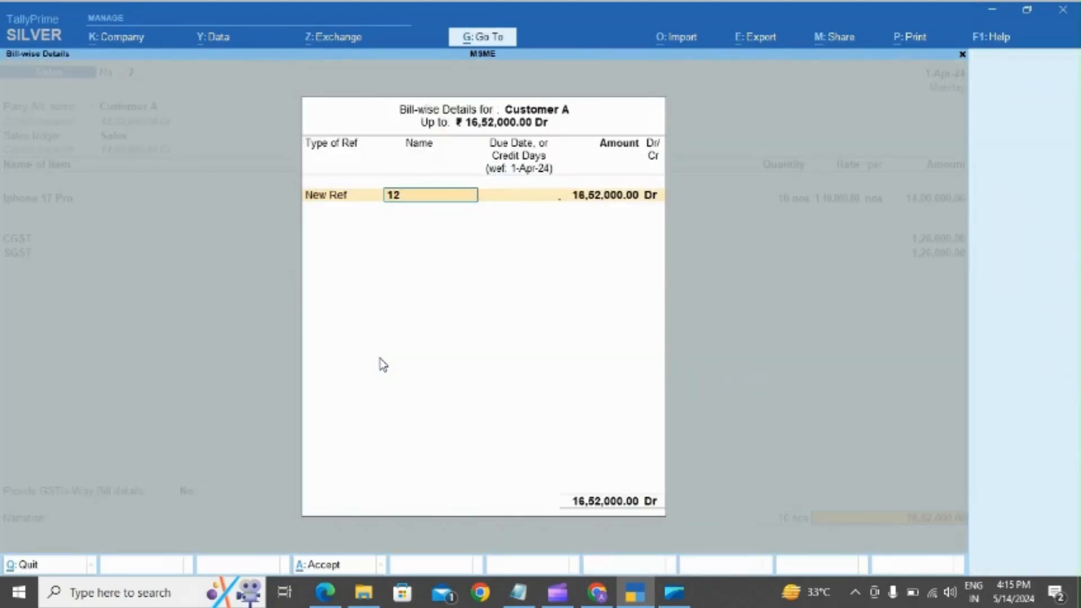
pyautogui.write('2')
pyautogui.press('Return')
pyautogui.press('Return')
pyautogui.press('Return')
pyautogui.press('Return')
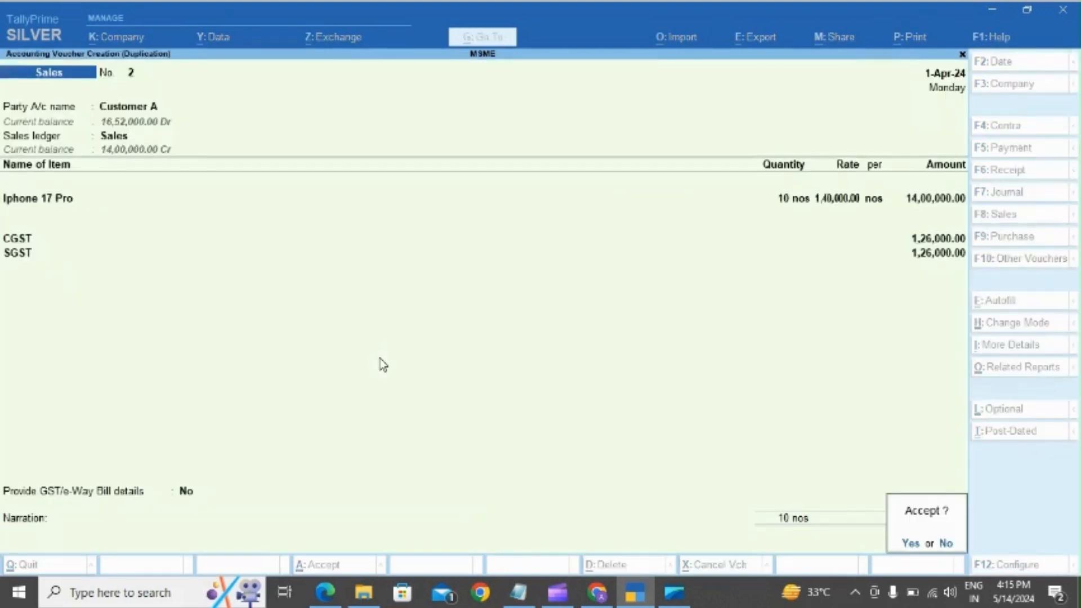
pyautogui.press('Return')
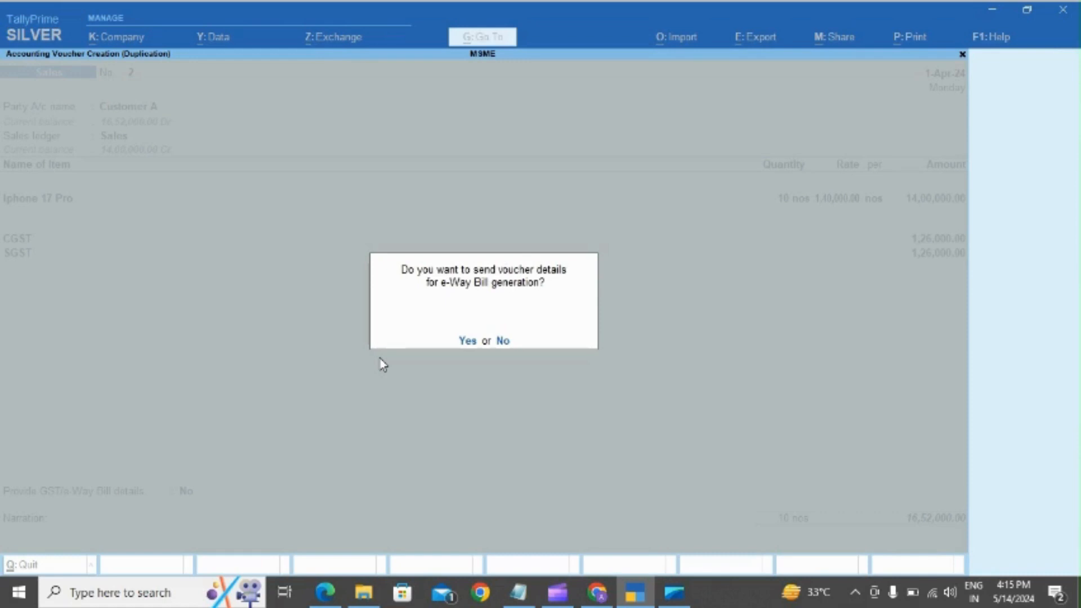
# Decline sending the e-Way Bill details, and quit the payment link/QR code generation for the duplicated voucher.
pyautogui.press('n')
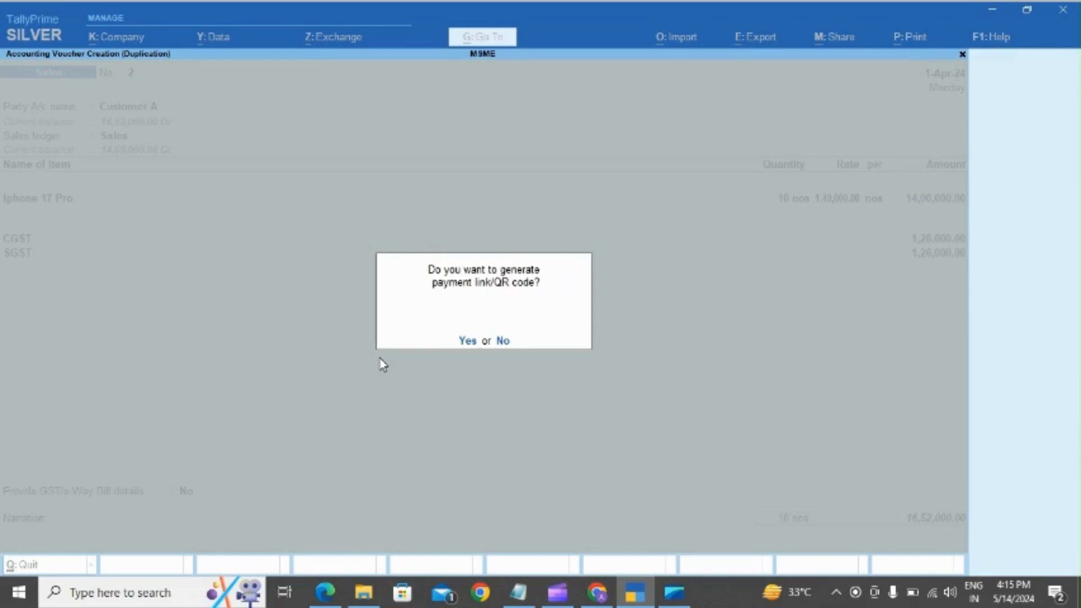
pyautogui.press('y')
pyautogui.press('Escape')
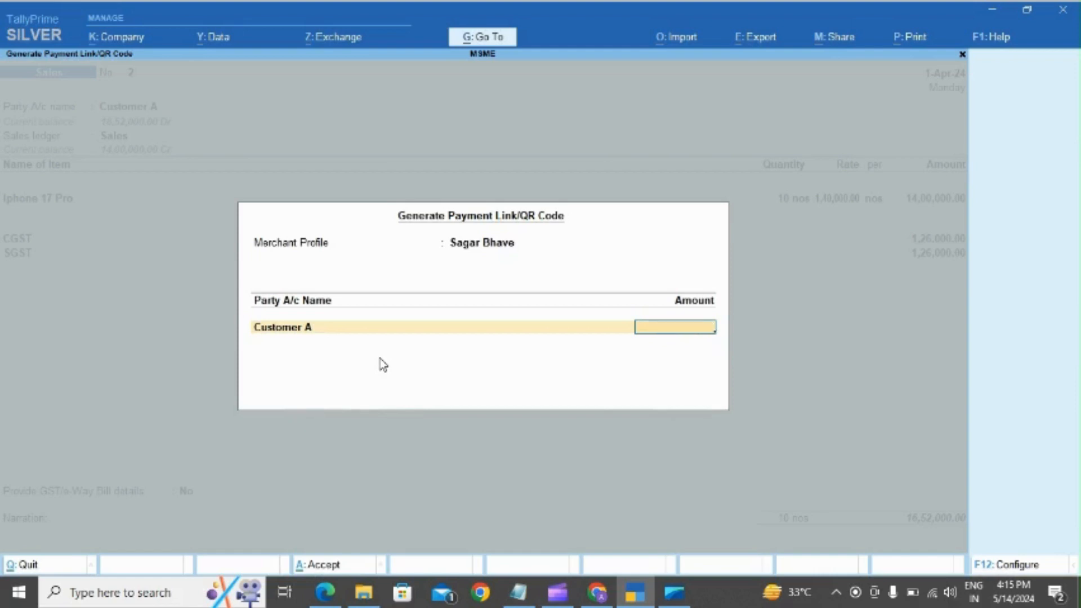
pyautogui.press('Escape')
pyautogui.press('y')
# Alter Customer A's sales voucher No. 2 by setting the Iphone 17 Pro rate to 1,20,000.
pyautogui.press('Down')
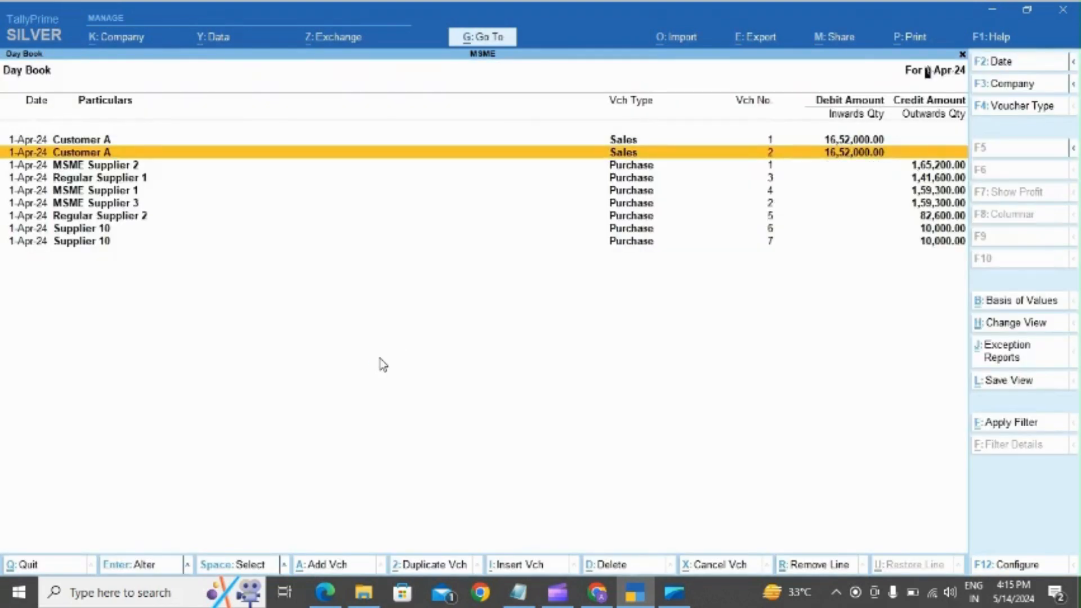
pyautogui.press('Return')
pyautogui.click(943, 206)
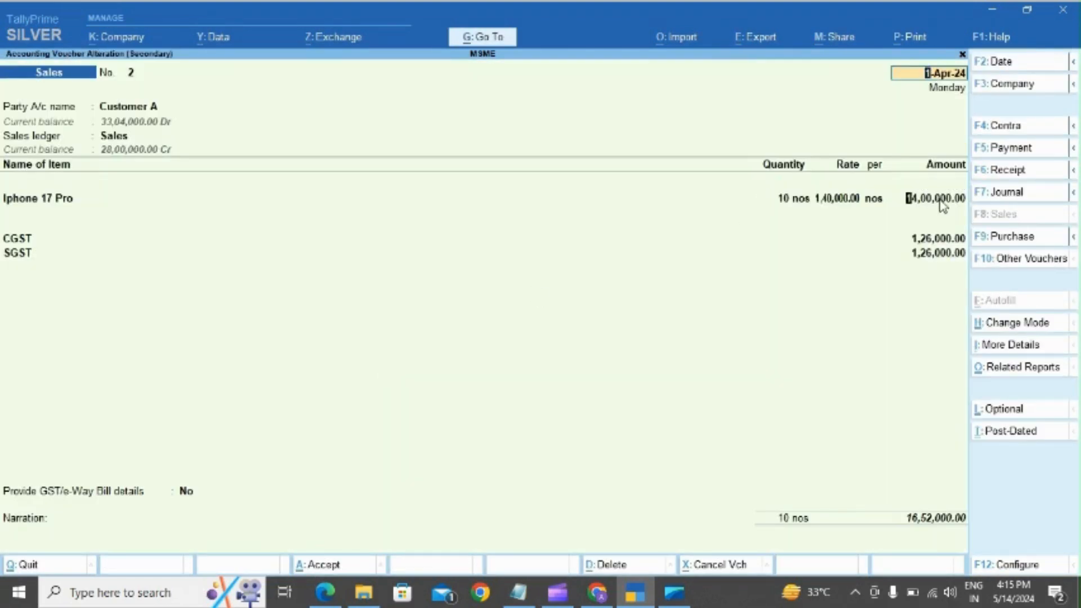
pyautogui.press('BackSpace')
pyautogui.press('BackSpace')
pyautogui.write('1,20,000')
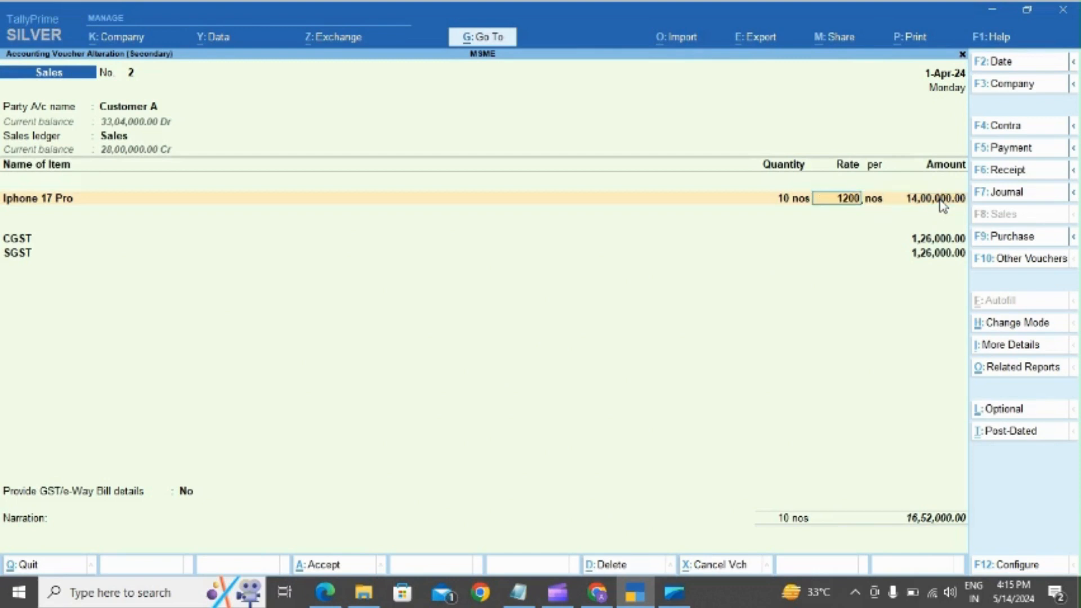
pyautogui.press('Return')
pyautogui.press('Return')
pyautogui.press('Return')
pyautogui.press('Return')
pyautogui.press('Return')
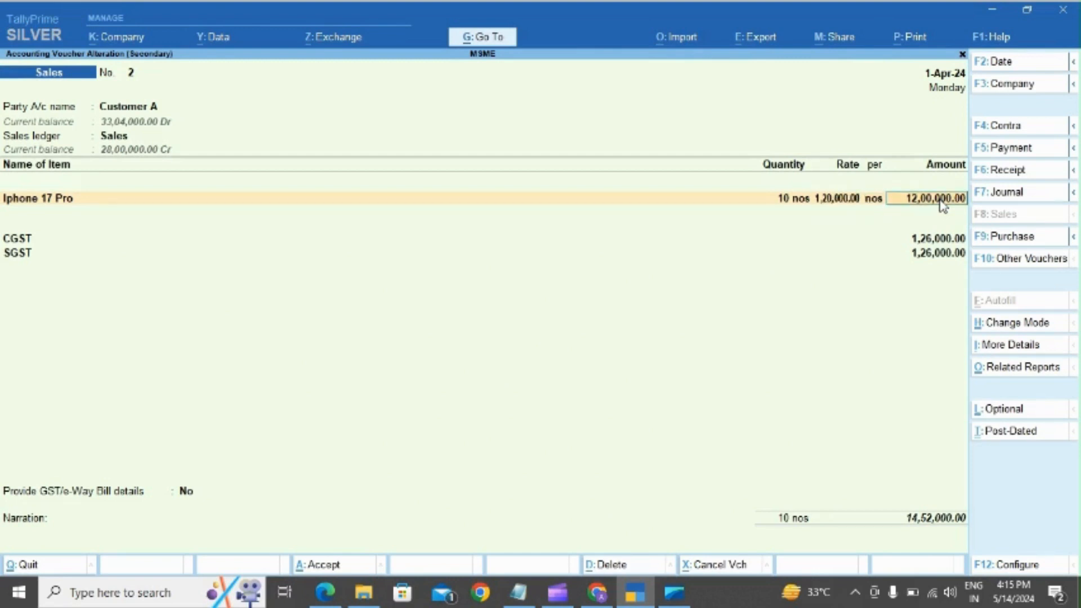
# Recalculate the CGST and SGST lines, save the altered voucher, and decline both the e-Way Bill details and the payment link/QR code.
pyautogui.press('Return')
pyautogui.press('Return')
pyautogui.press('Return')
pyautogui.press('Return')
pyautogui.press('Return')
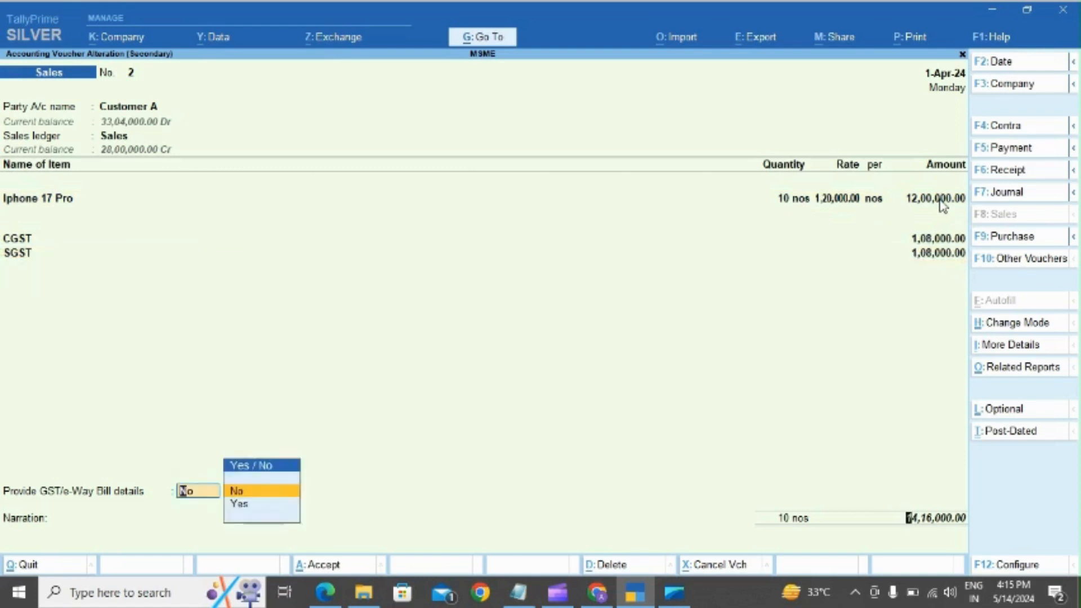
pyautogui.press('Return')
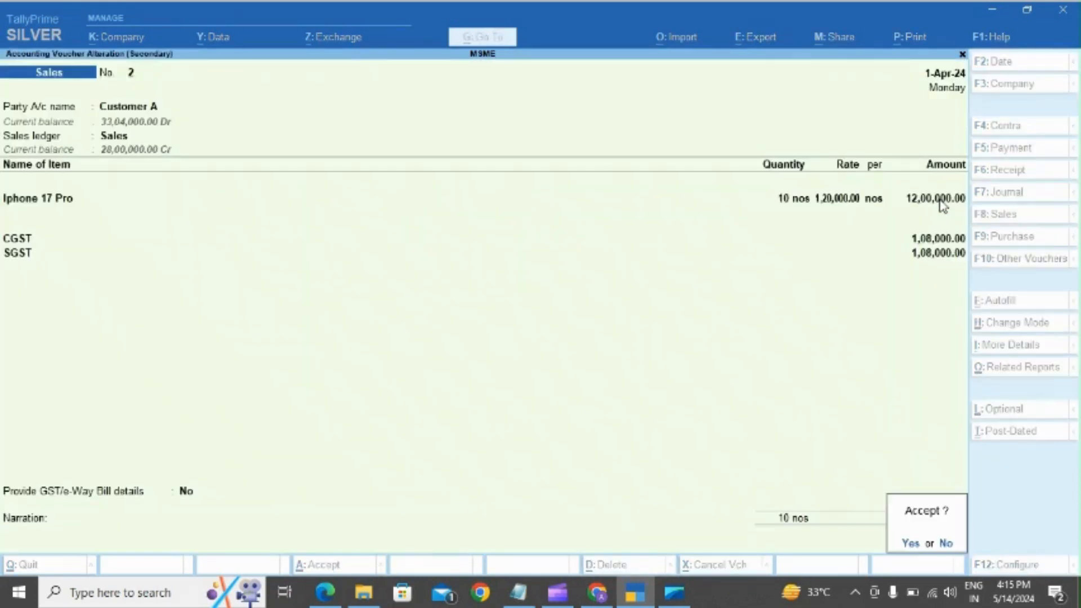
pyautogui.press('Return')
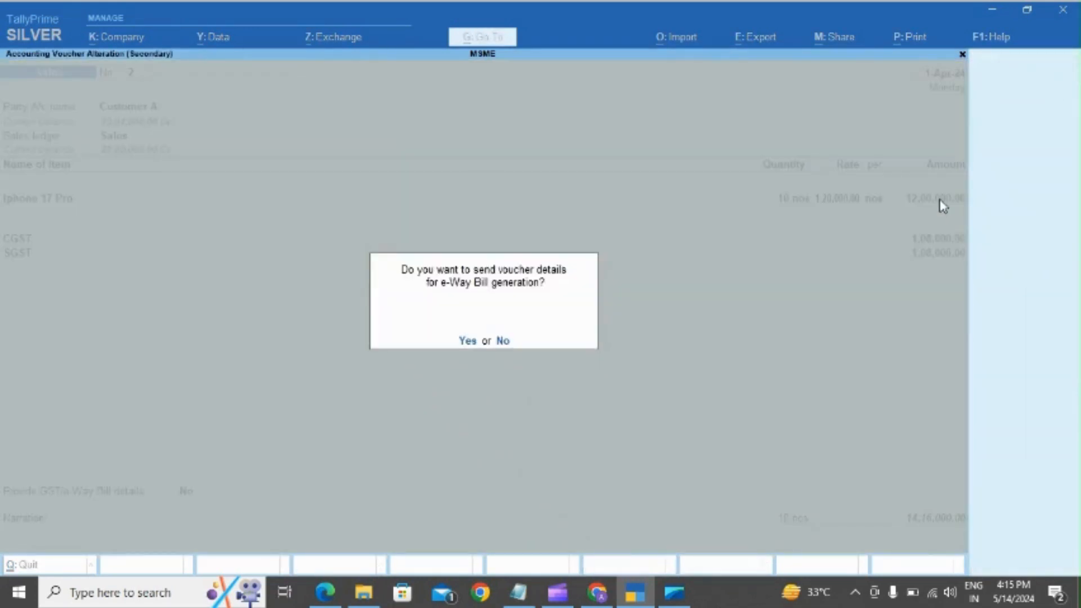
pyautogui.press('n')
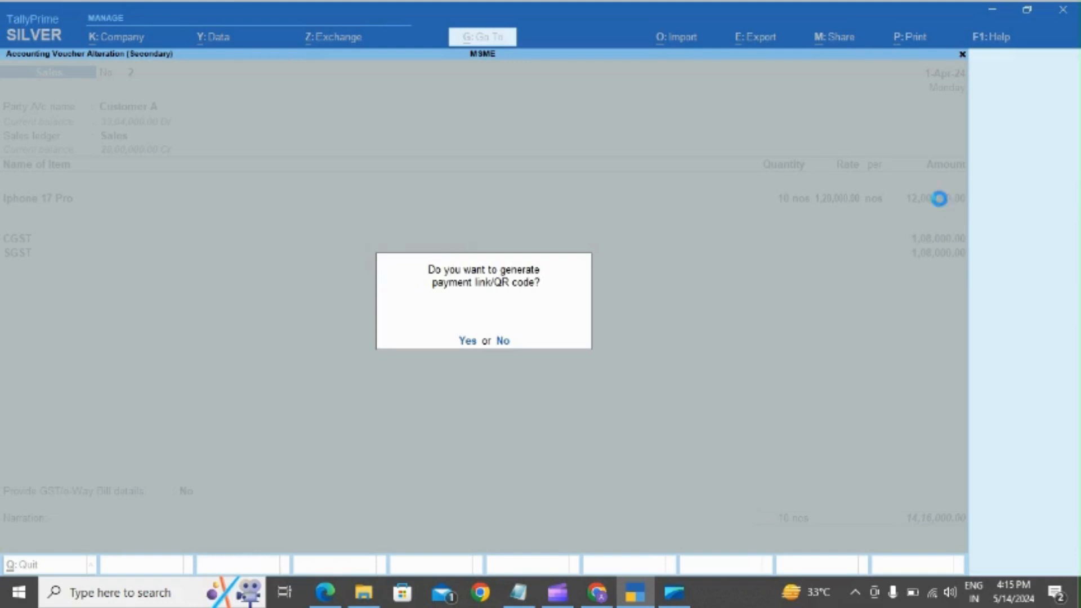
pyautogui.press('n')
# Select both of Customer A's sales vouchers in the Day Book, and close the report.
pyautogui.press('Up')
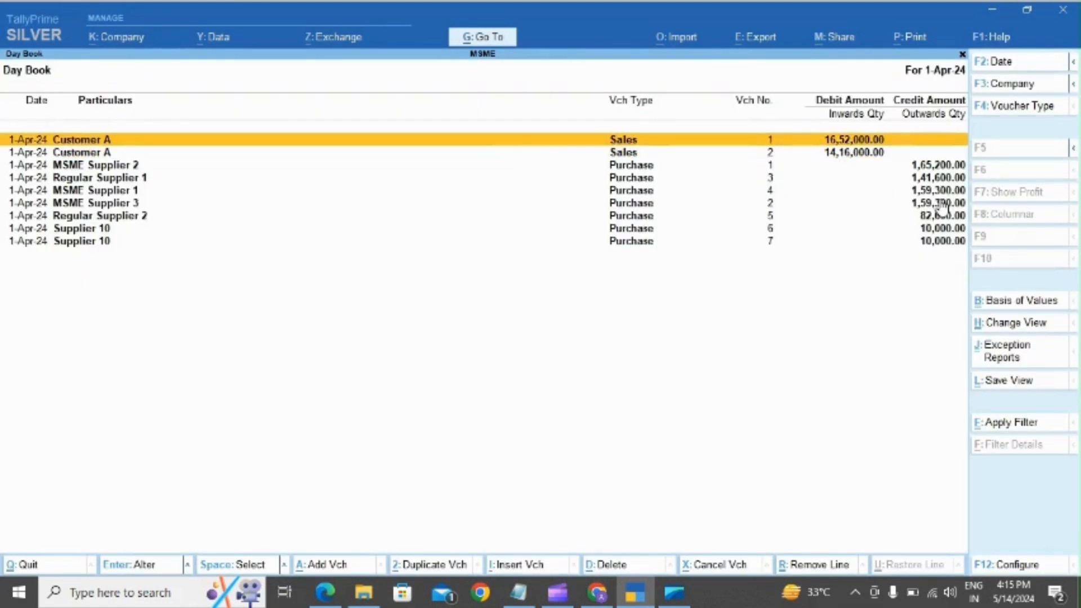
pyautogui.press('space')
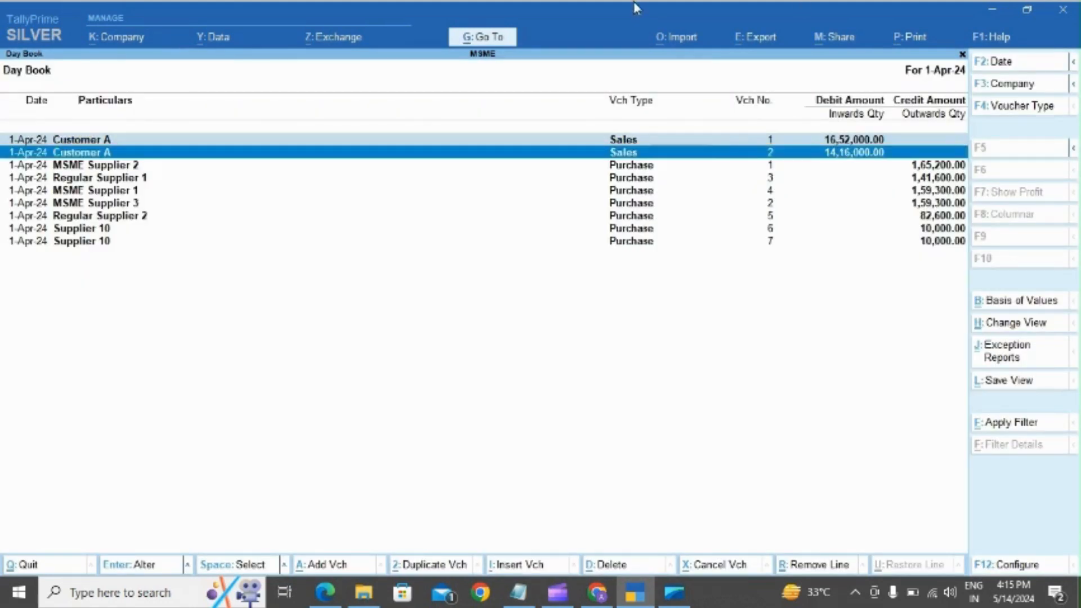
pyautogui.press('Escape')
pyautogui.press('Escape')
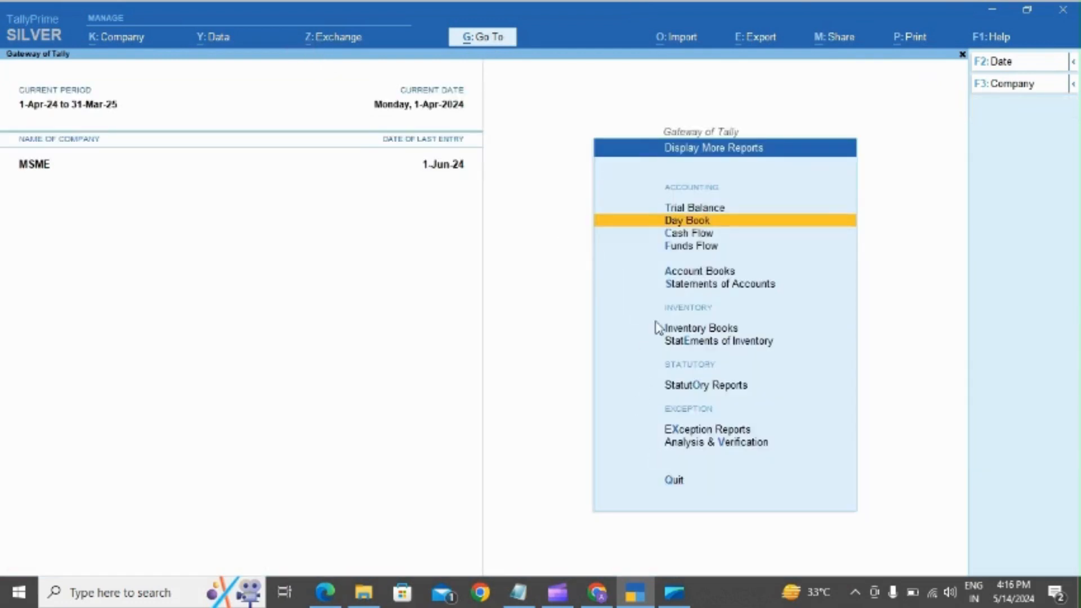
# Open the ledger account of Customer A from the Account Books.
pyautogui.press('a')
pyautogui.press('Down')
pyautogui.press('Down')
pyautogui.press('Up')
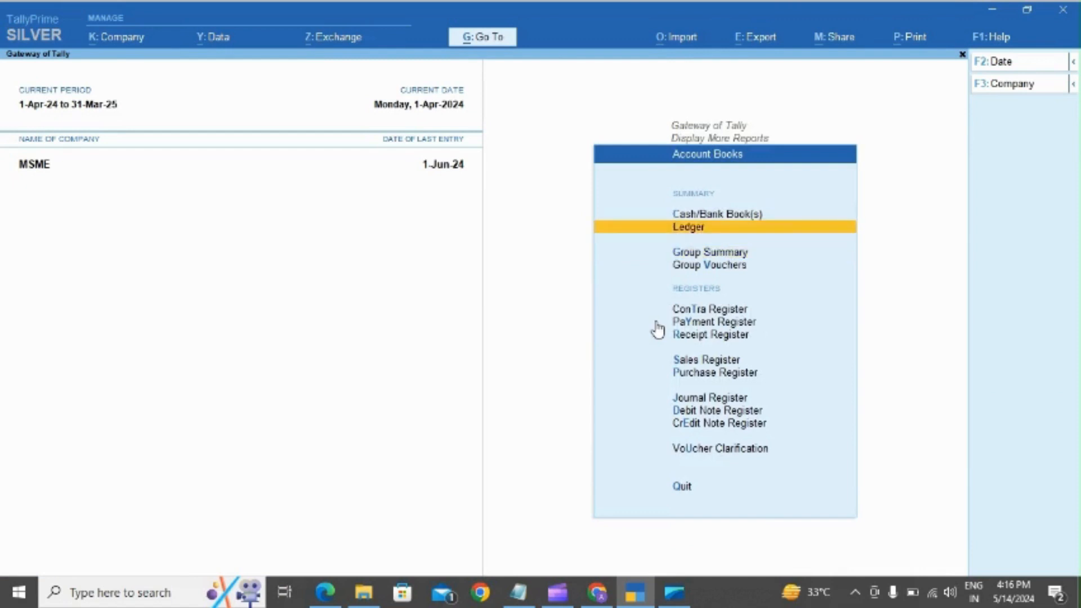
pyautogui.press('Down')
pyautogui.press('Down')
pyautogui.press('Down')
pyautogui.press('Up')
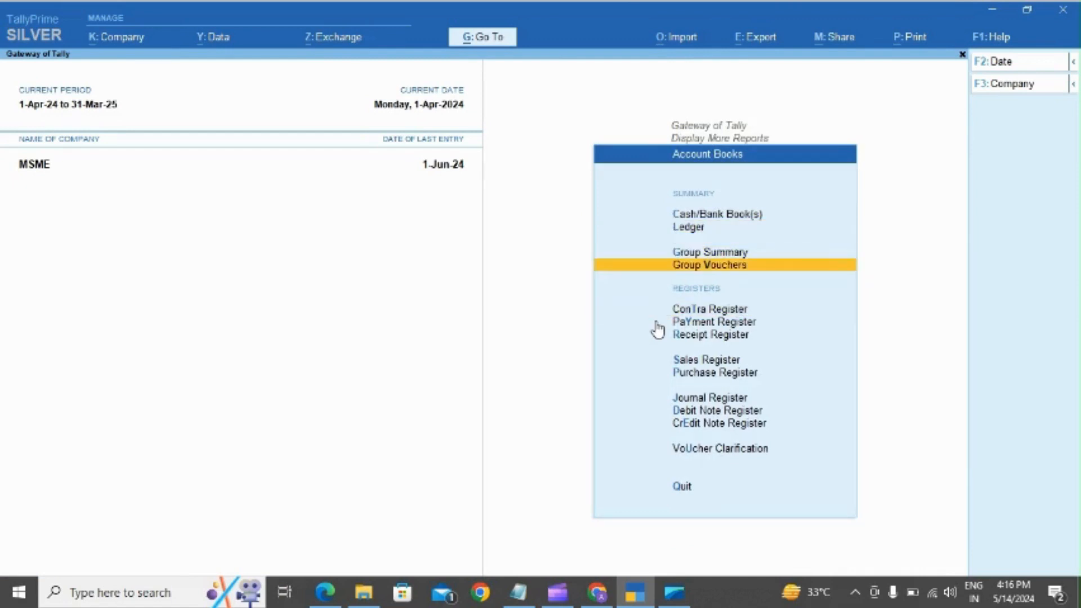
pyautogui.press('Up')
pyautogui.press('Up')
pyautogui.press('Return')
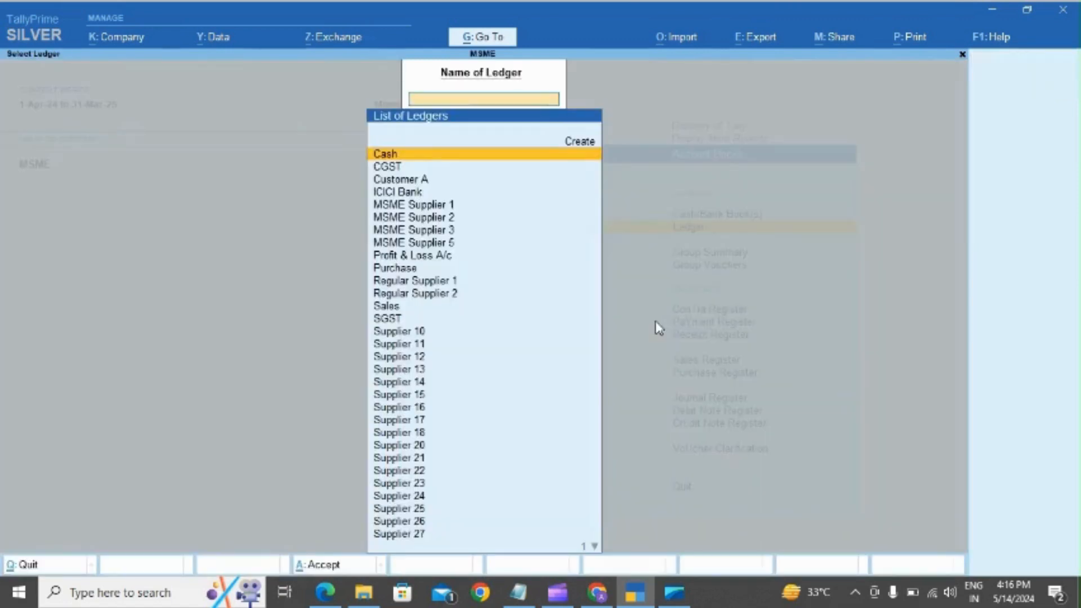
pyautogui.press('Down')
pyautogui.press('Down')
pyautogui.press('Return')
# With both sales vouchers in the ledger selected, start generating a payment link/QR code under the Others option for party Customer A.
pyautogui.press('Down')
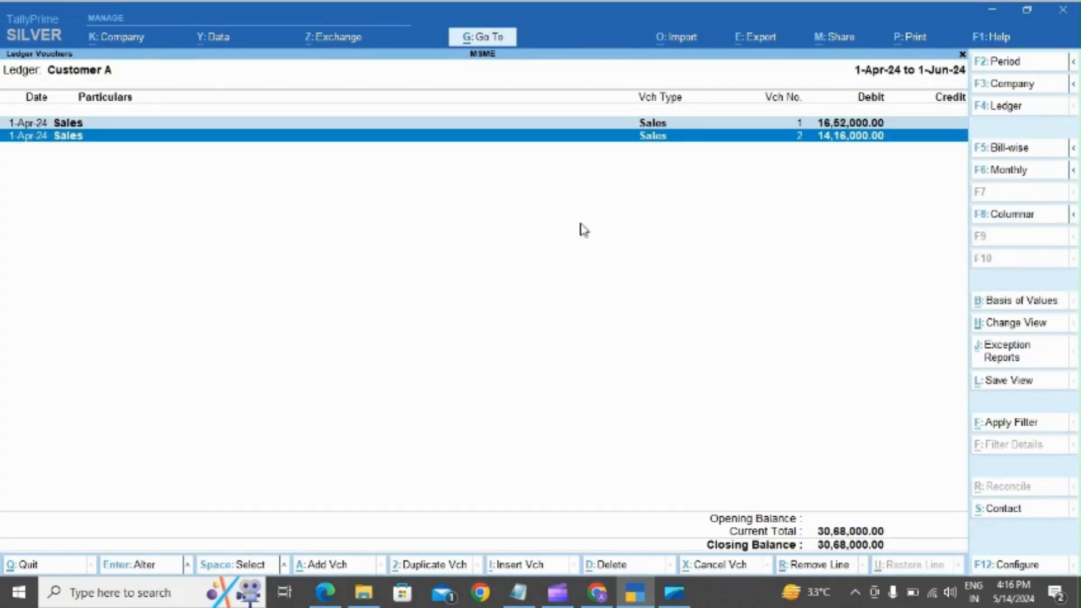
pyautogui.click(352, 42)
pyautogui.press('Down')
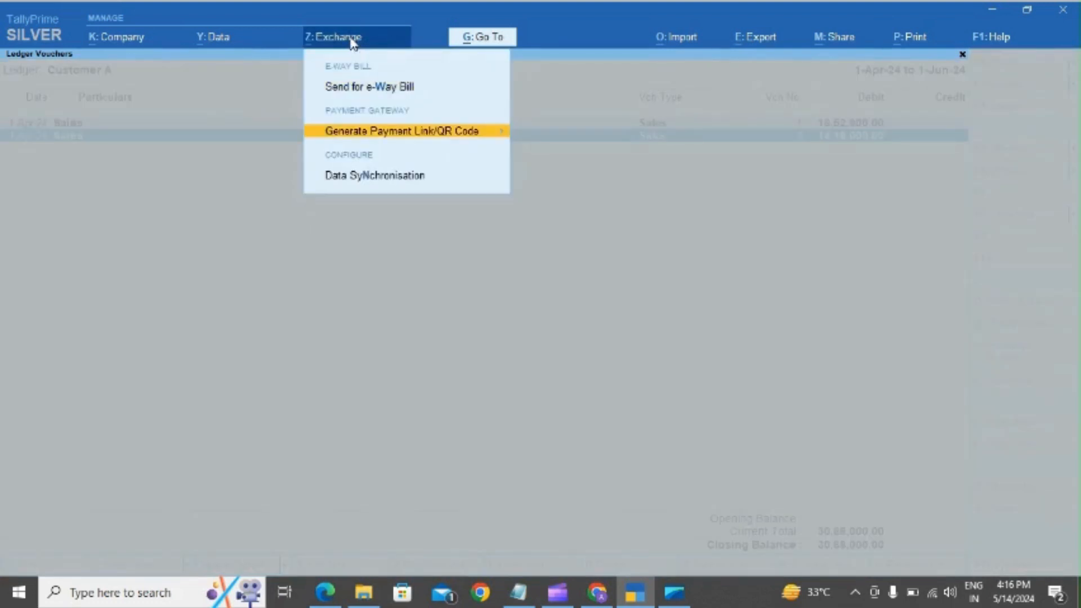
pyautogui.press('Return')
pyautogui.press('Down')
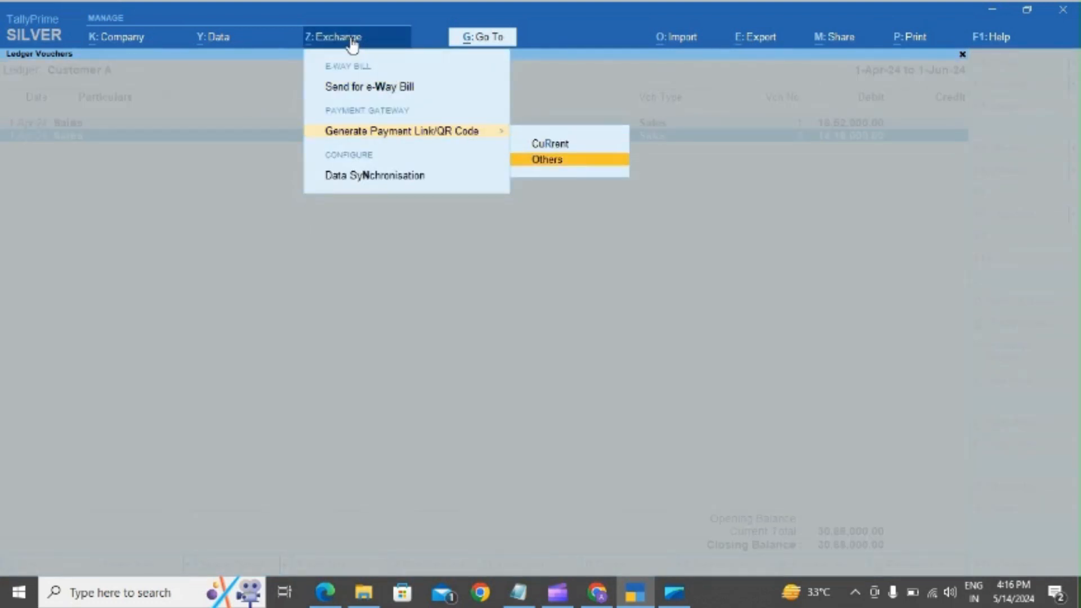
pyautogui.press('Return')
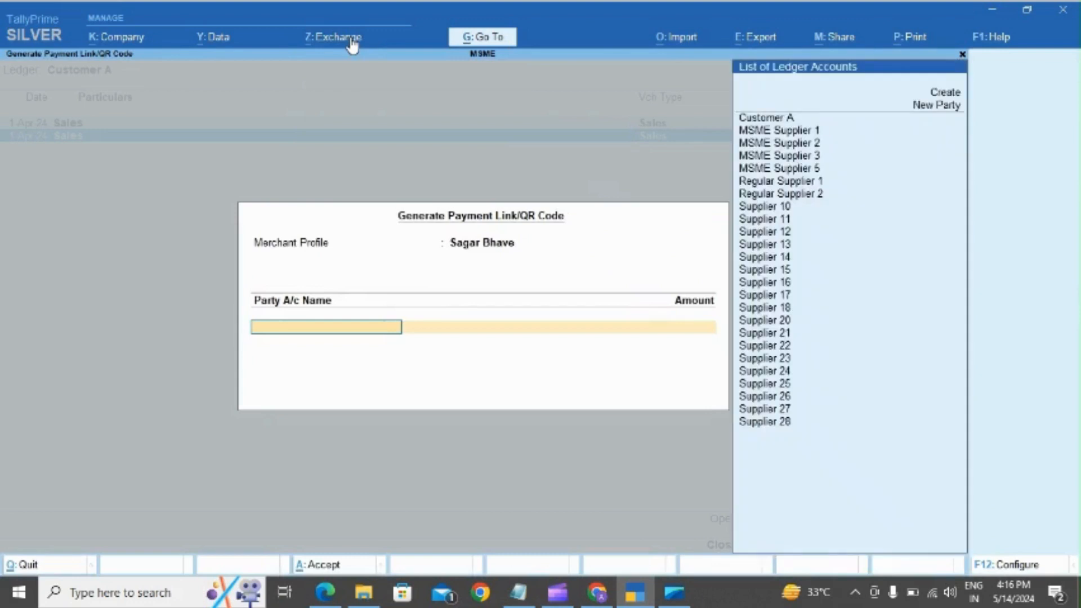
pyautogui.press('Down')
pyautogui.press('Return')
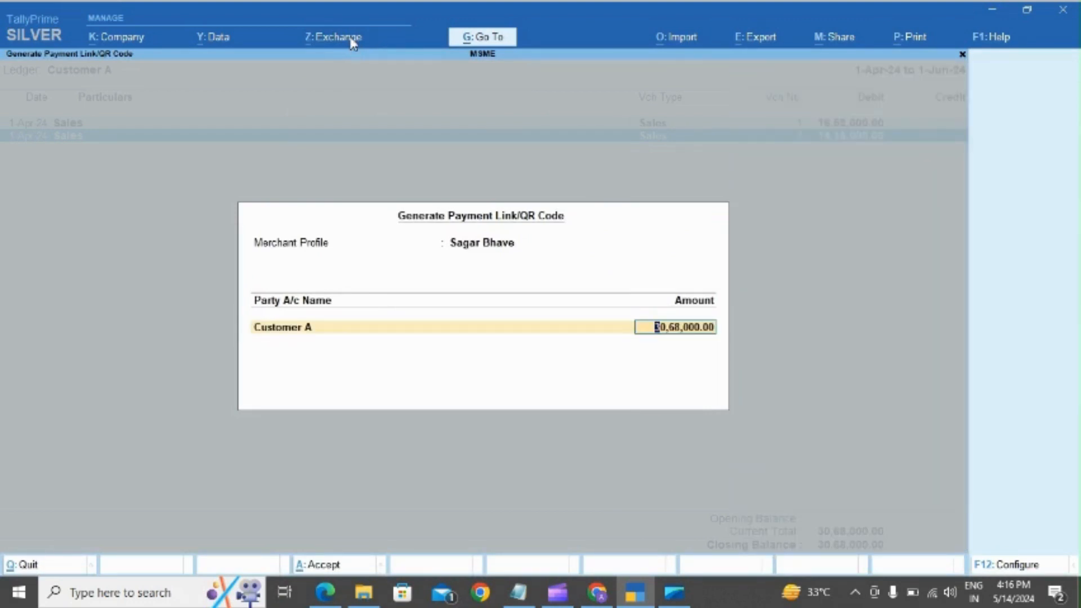
# Accept the proposed payment amount for Customer A, and save the QR code in the selected vouchers.
pyautogui.press('Return')
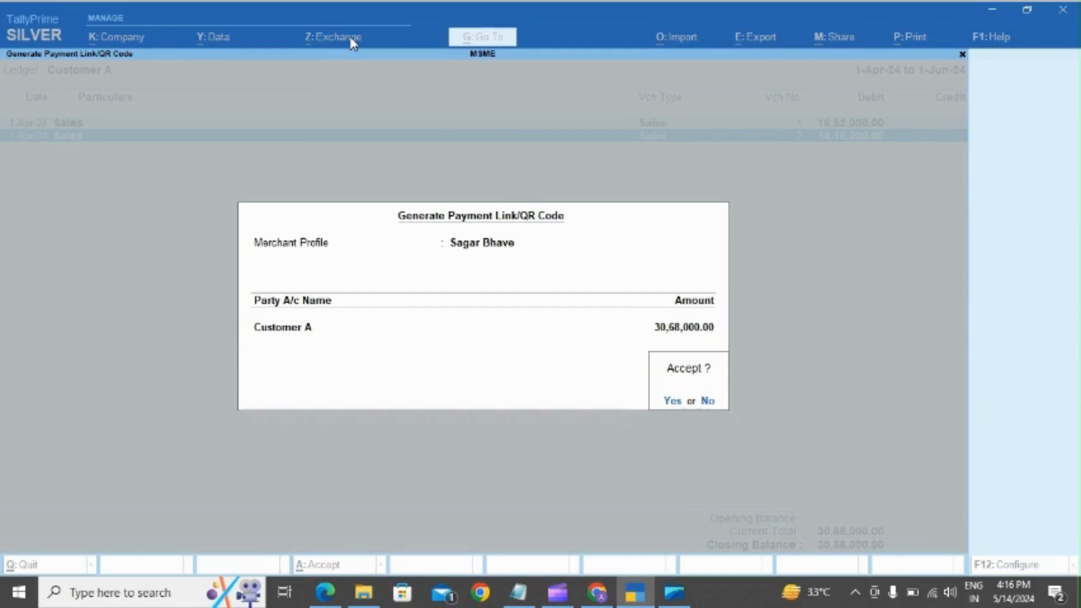
pyautogui.press('Return')
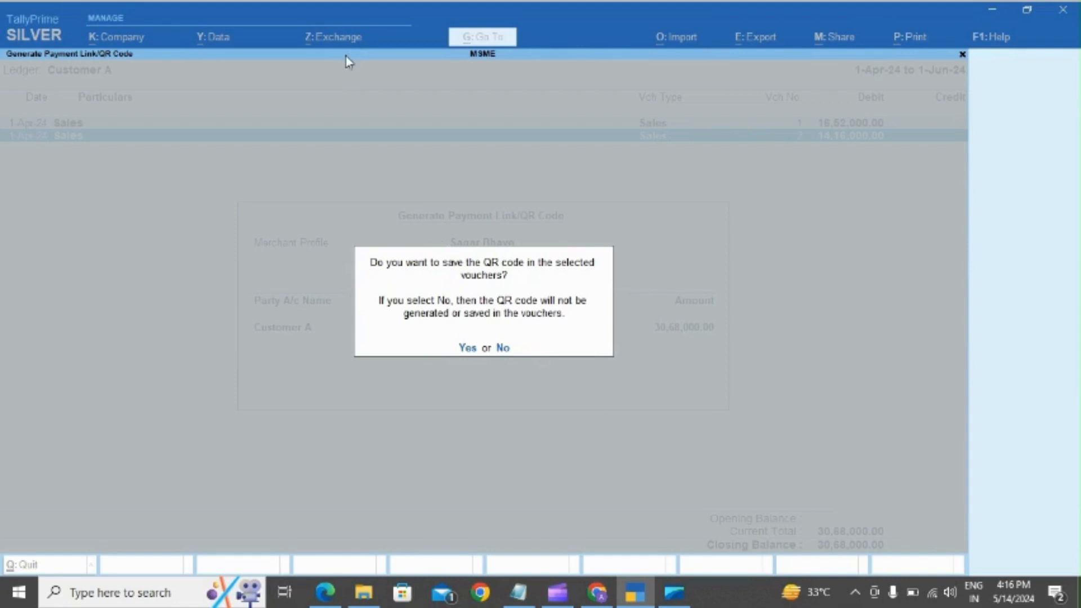
pyautogui.press('Return')
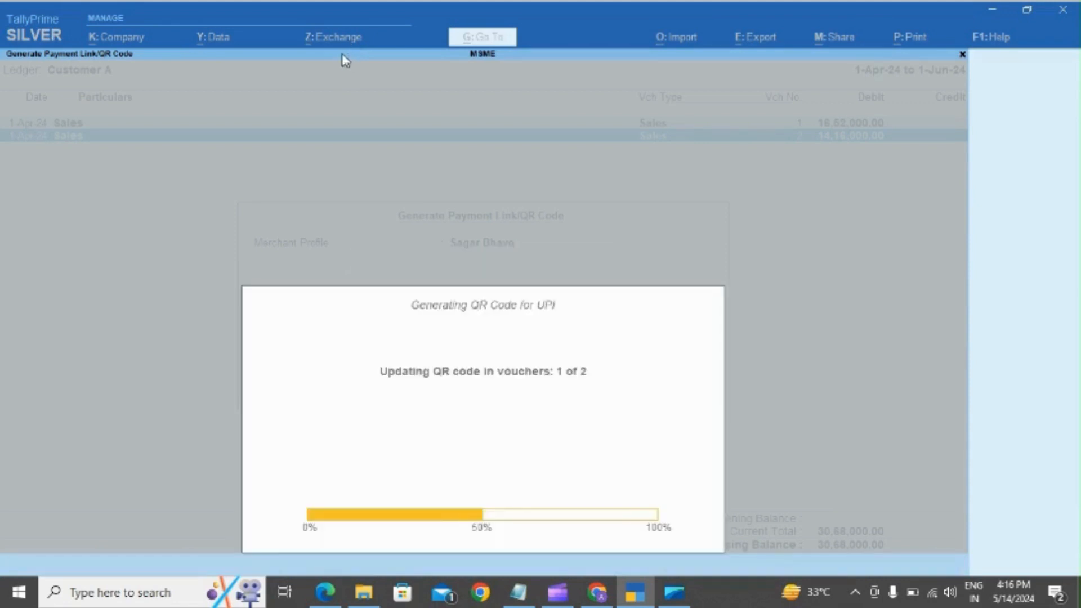
pyautogui.press('Return')
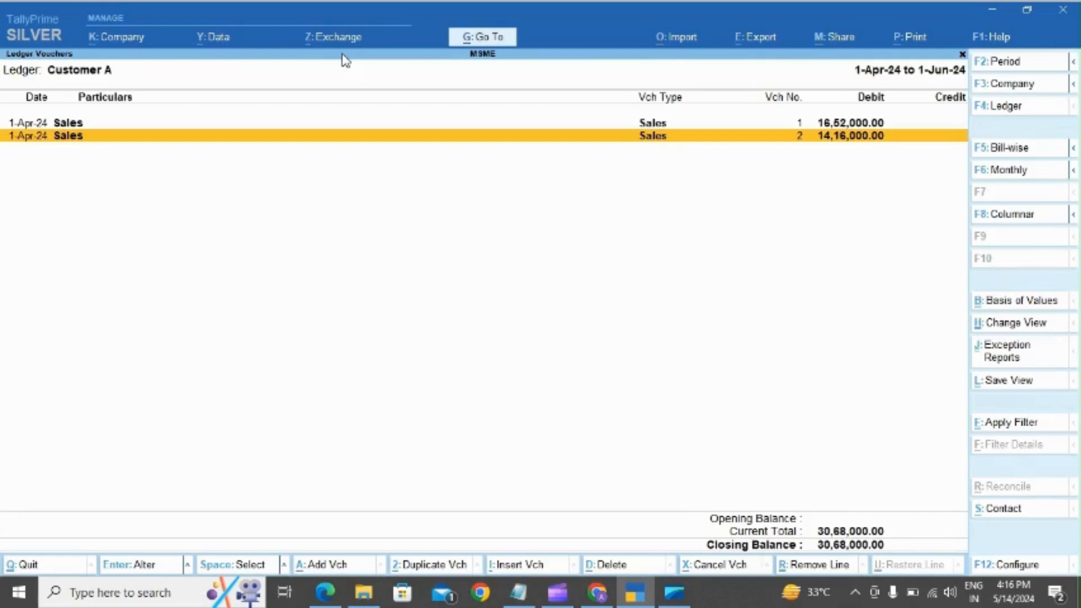
# Select both of Customer A's ledger vouchers again, and request a print preview of the current ledger report.
pyautogui.press('Up')
pyautogui.press('Down')
pyautogui.press('Up')
pyautogui.press('Down')
pyautogui.press('Up')
pyautogui.press('space')
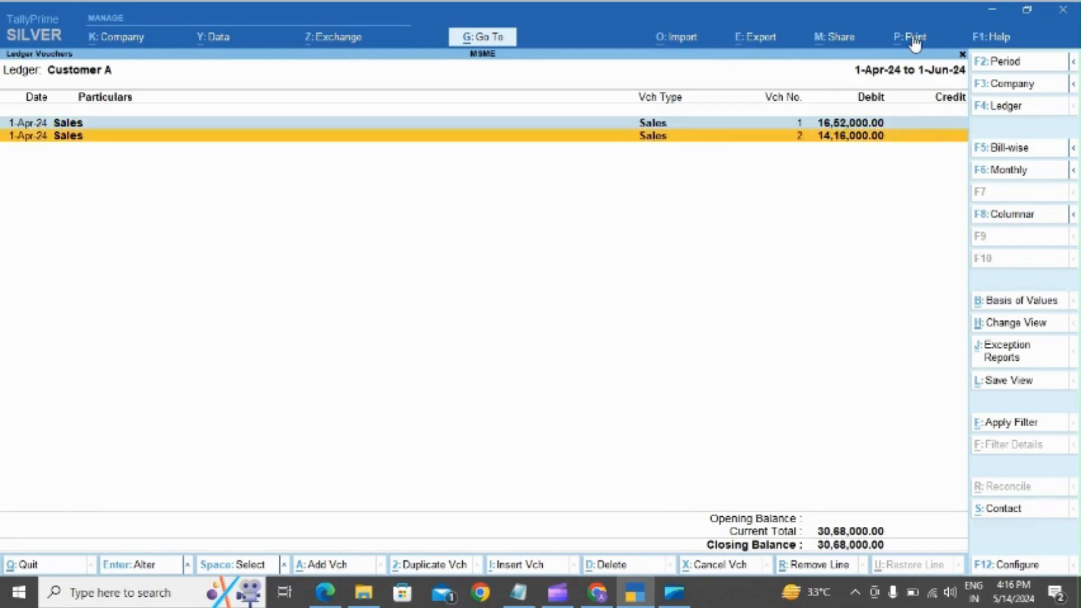
pyautogui.press('space')
pyautogui.click(912, 38)
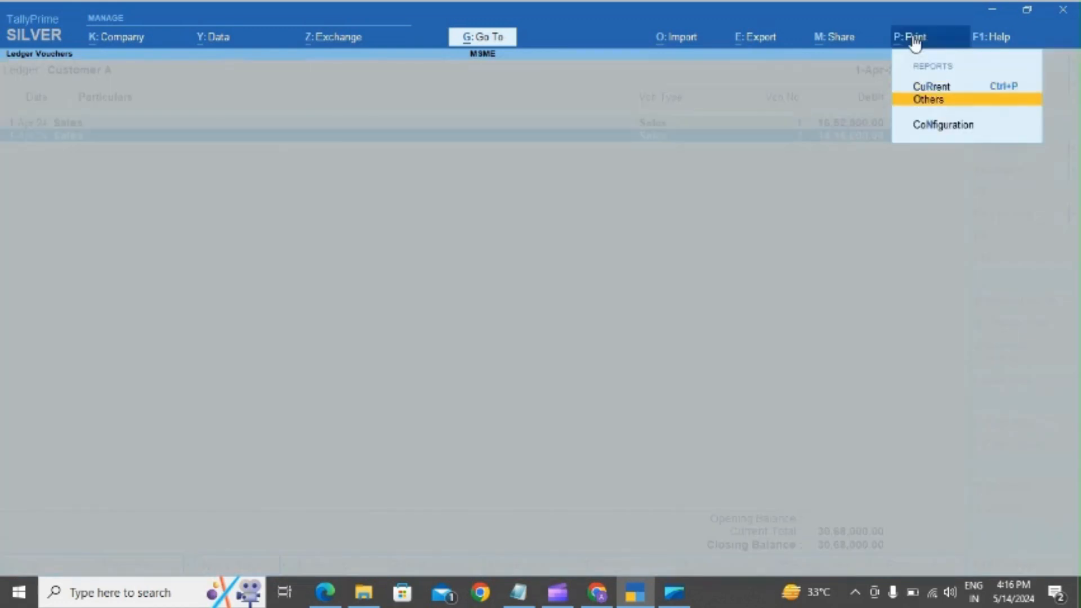
pyautogui.press('Up')
pyautogui.press('Return')
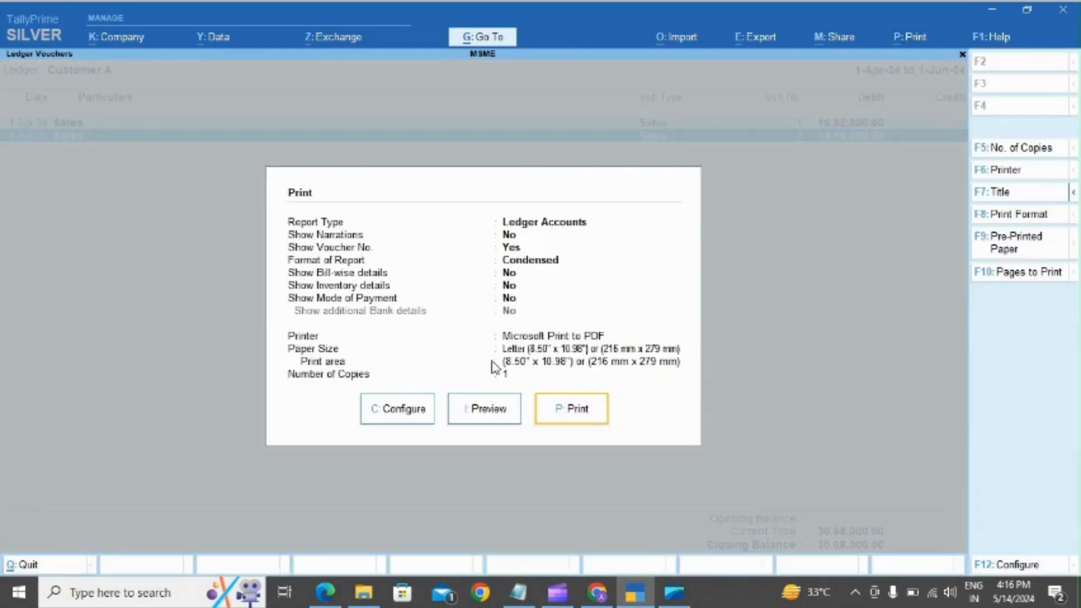
pyautogui.click(466, 420)
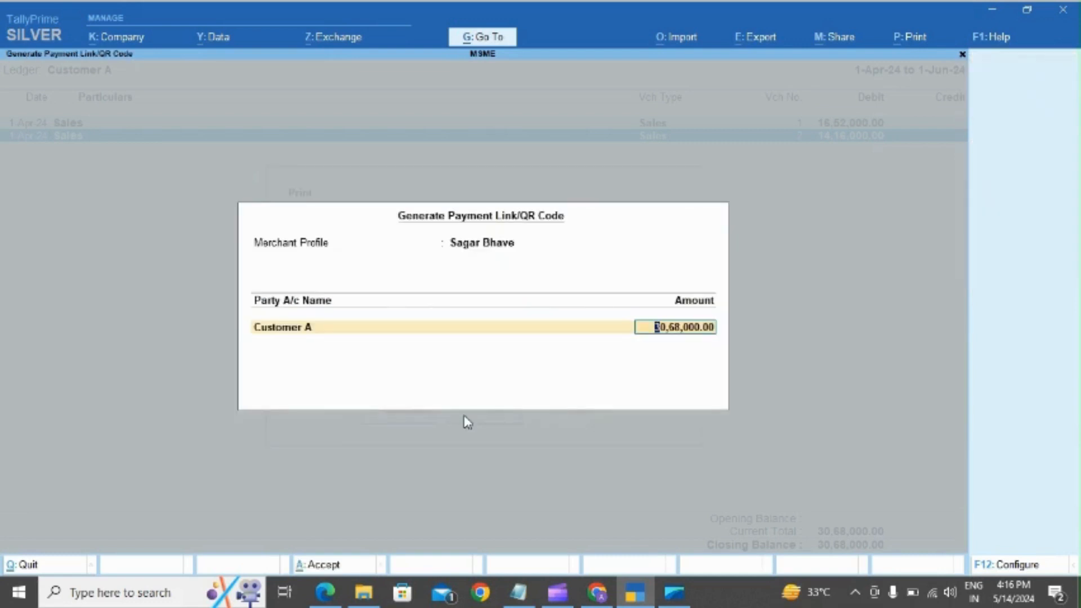
# Accept the proposed QR code amount for the printed ledger, save the code in the selected vouchers, and dismiss the QR Code Summary.
pyautogui.press('Return')
pyautogui.press('Return')
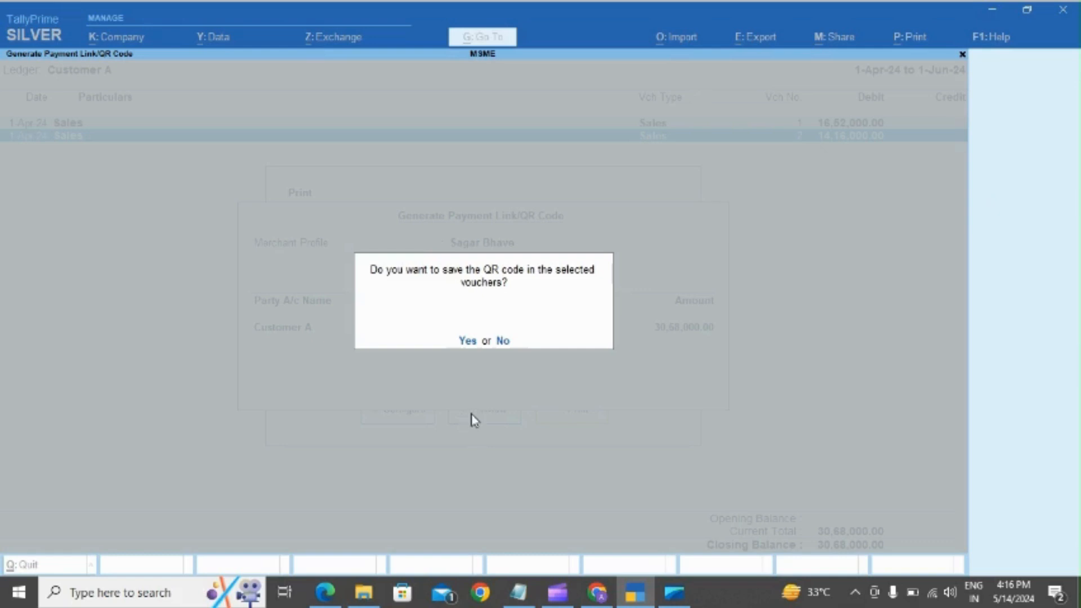
pyautogui.press('Return')
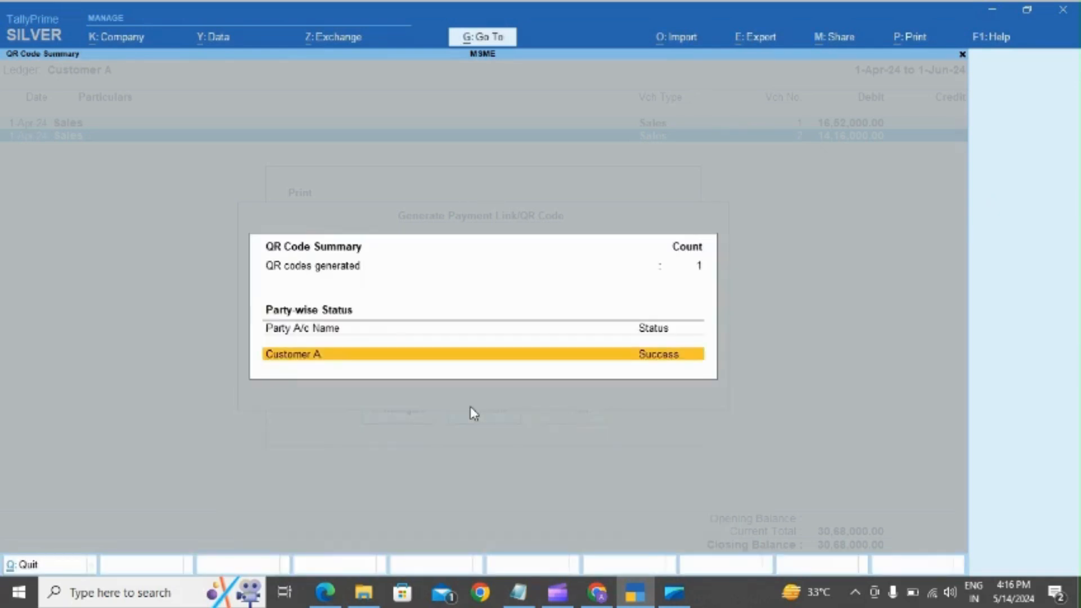
pyautogui.press('Return')
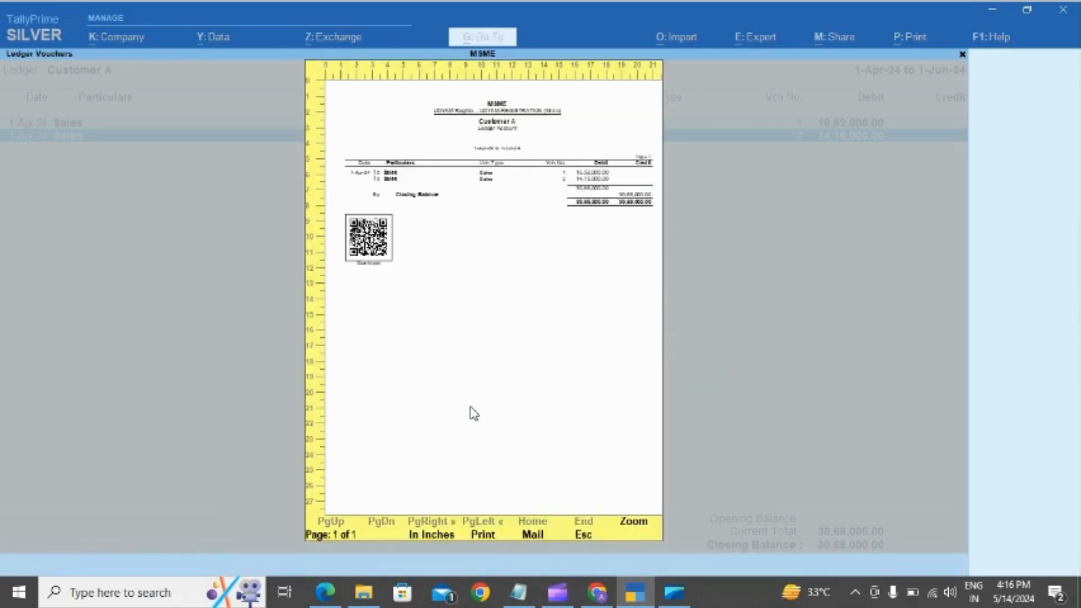
# Examine the enlarged ledger preview with its payment QR code, and return to the Display More Reports menu.
pyautogui.click(634, 528)
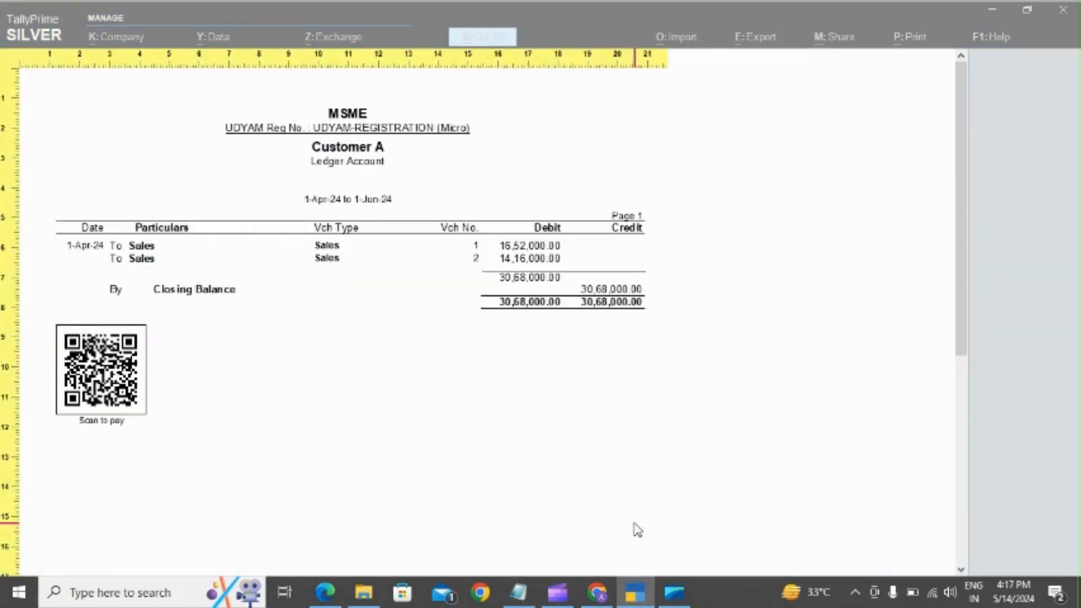
pyautogui.press('Escape')
pyautogui.press('Escape')
pyautogui.press('Escape')
pyautogui.press('Escape')
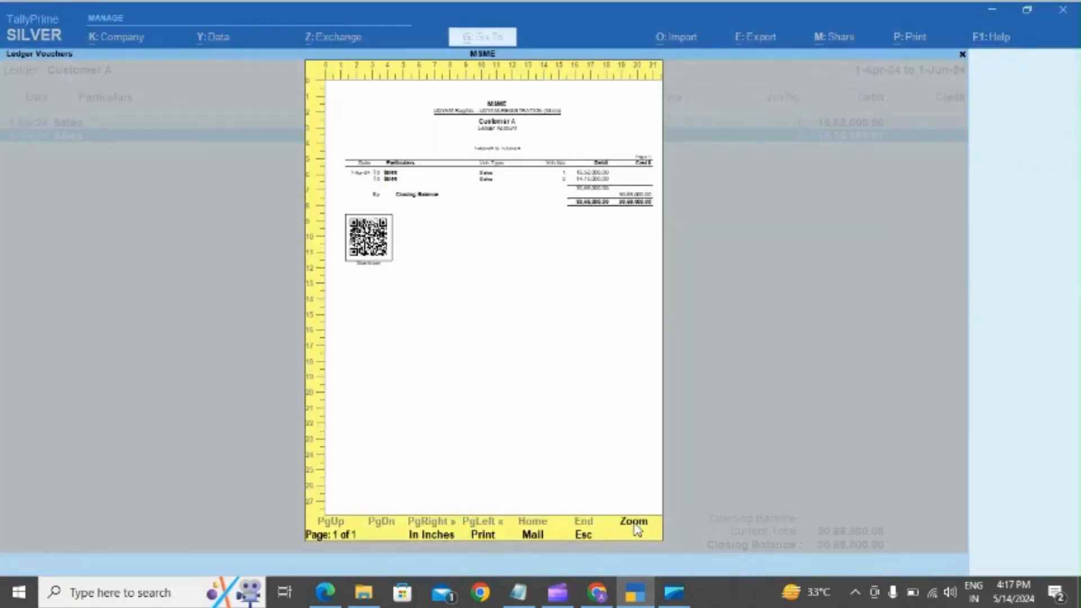
pyautogui.press('Escape')
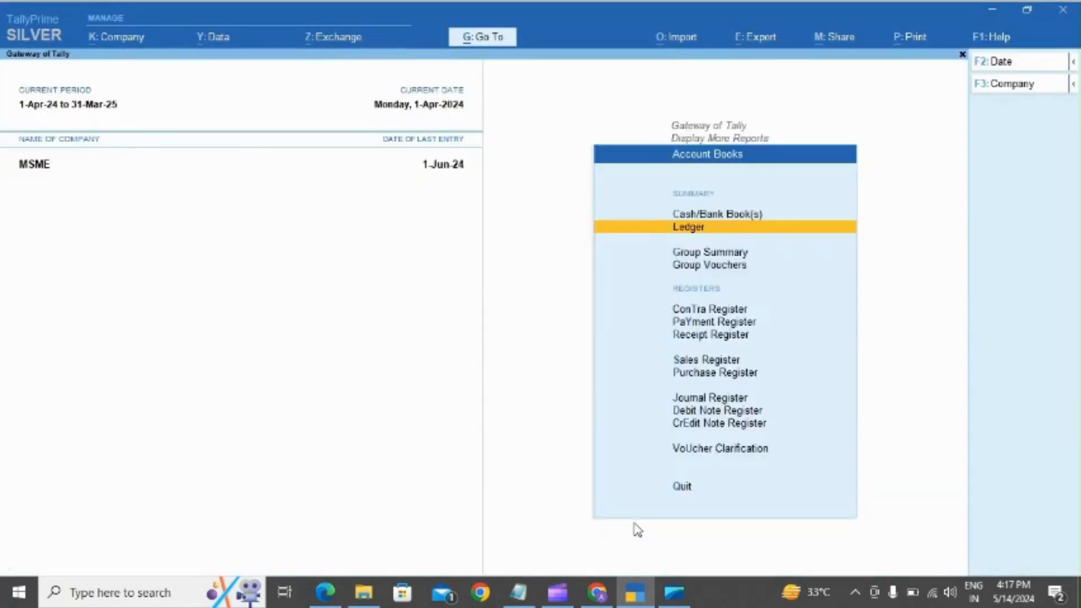
pyautogui.press('Escape')
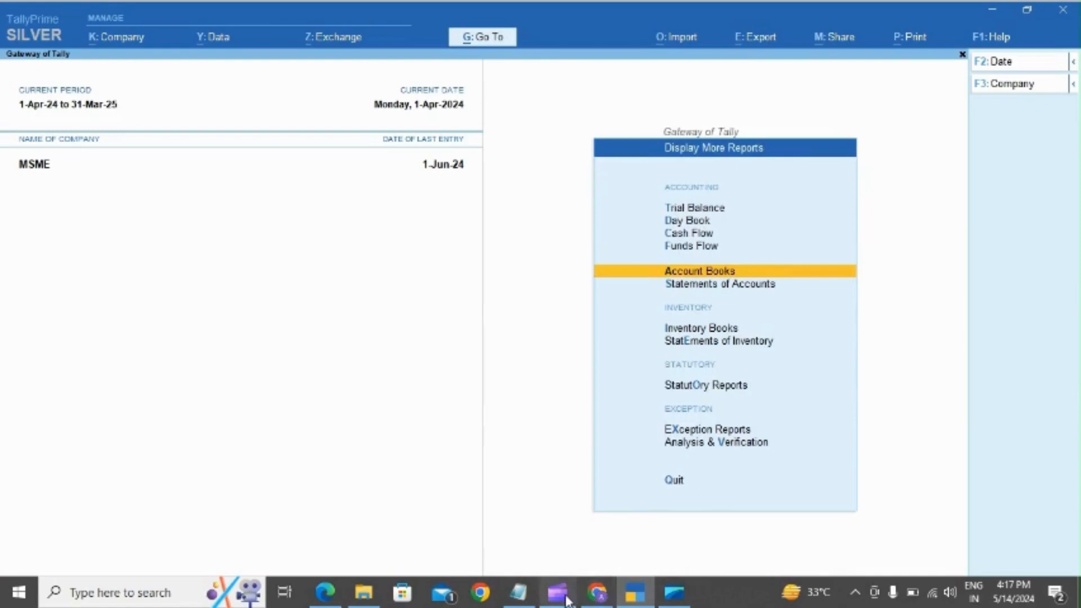
# Switch to the Google Slides presentation, advance from the QR Code payment request slide to the Thank You slide, and end the slideshow.
pyautogui.click(596, 597)
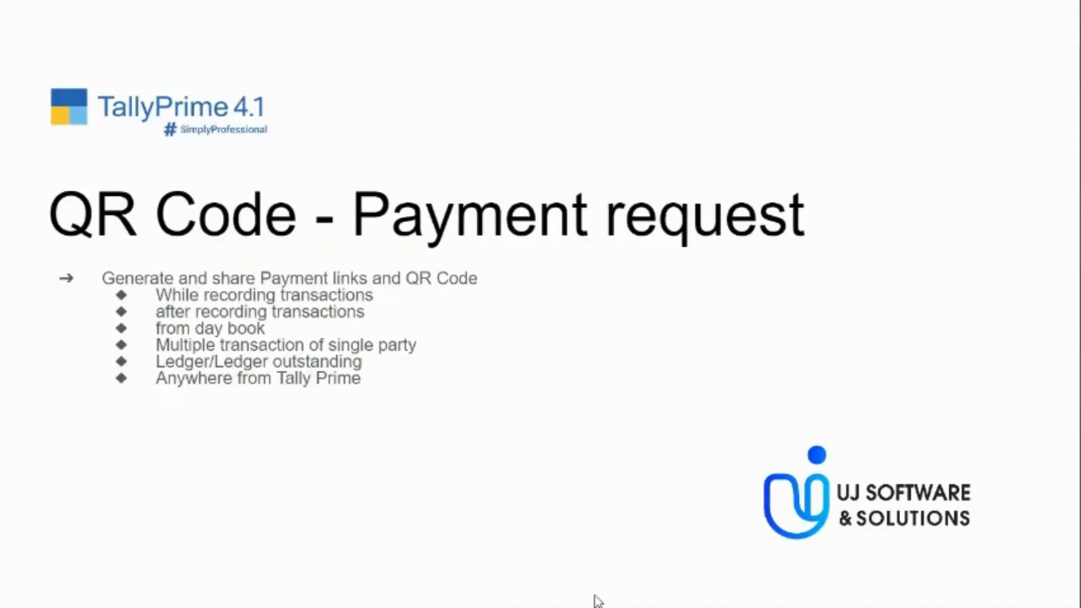
pyautogui.click(368, 280)
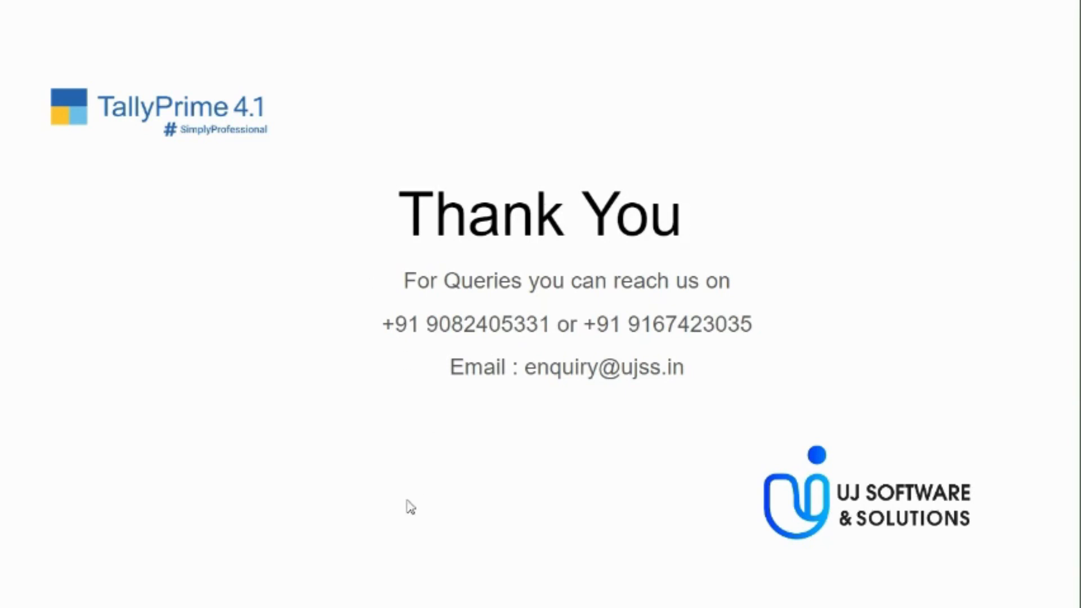
pyautogui.press('Escape')
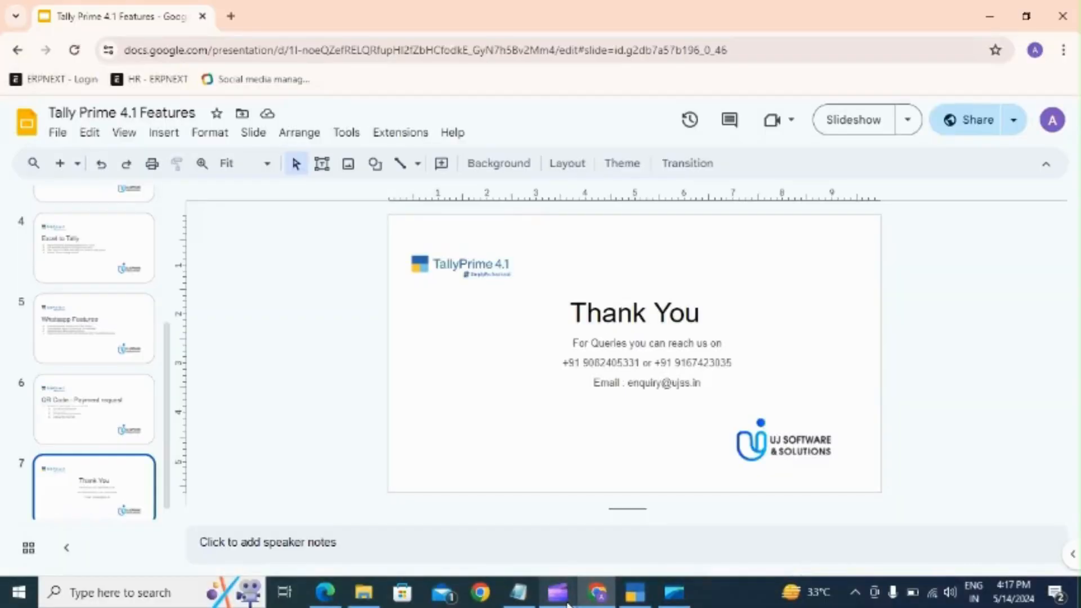